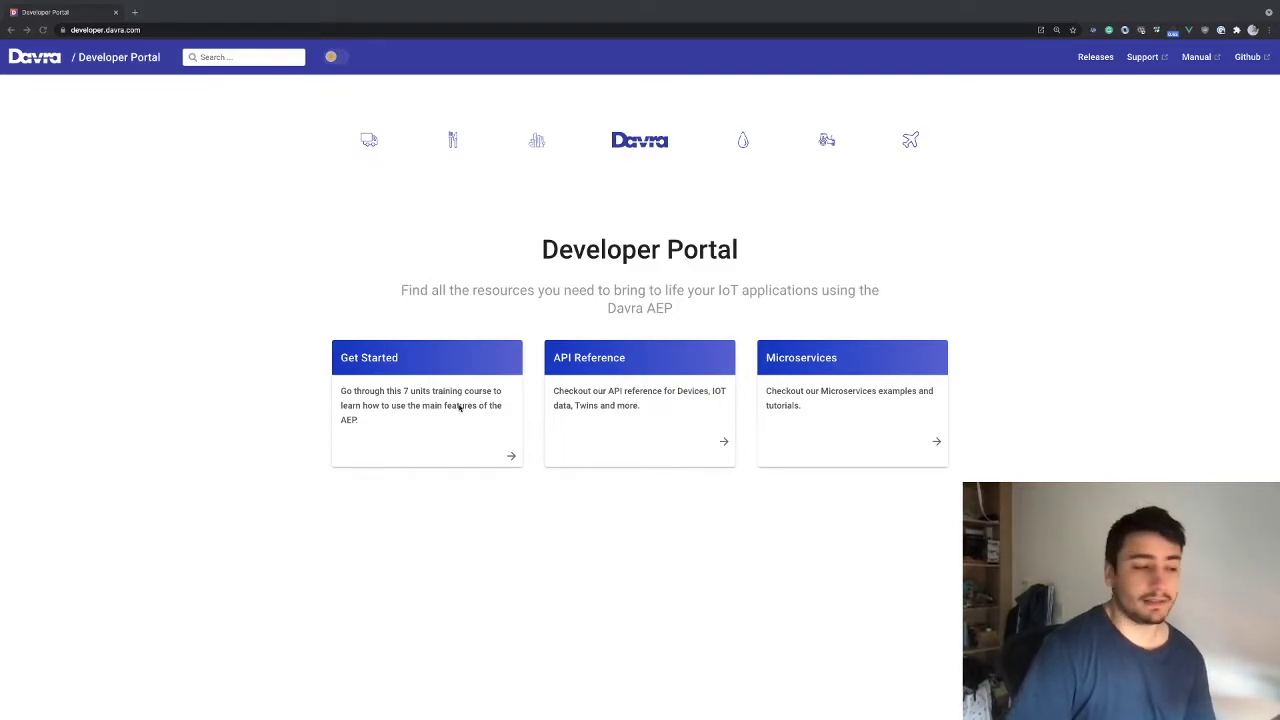
Open and read the Unit 5 User, Roles & Permissions tutorial from Get Started, then open a new tab
key("alt+Tab")
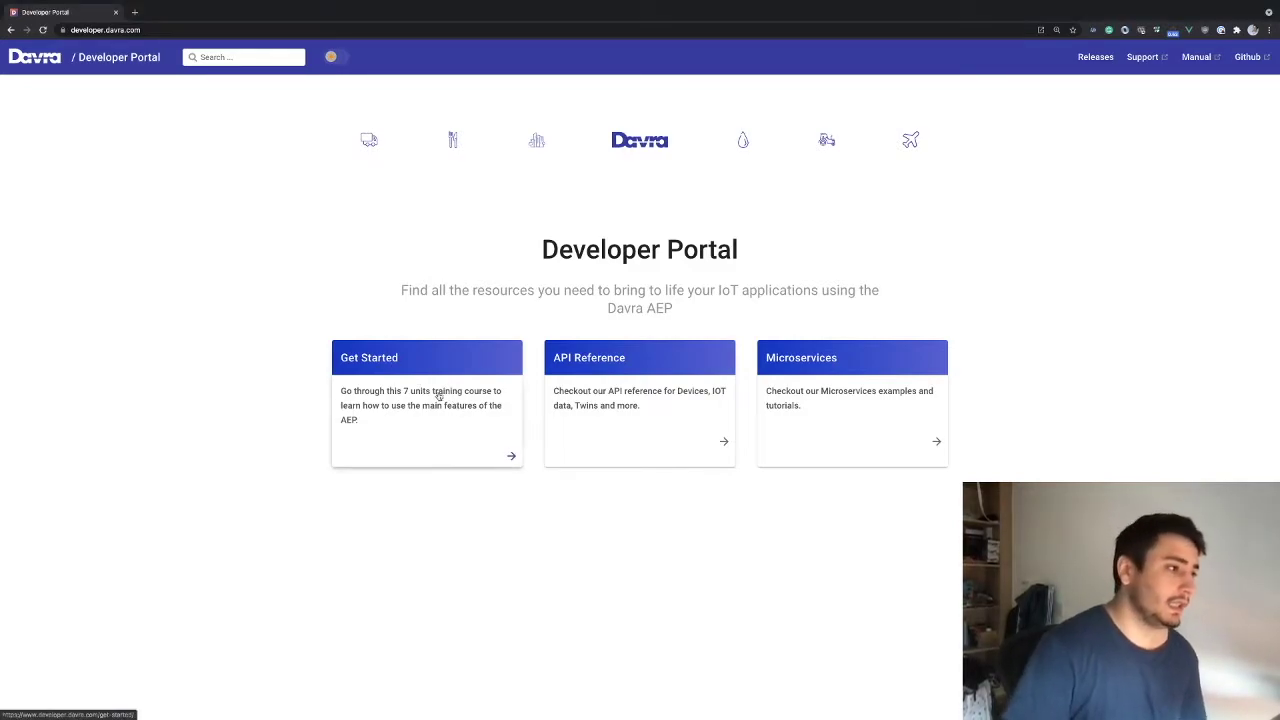
left_click(437, 396)
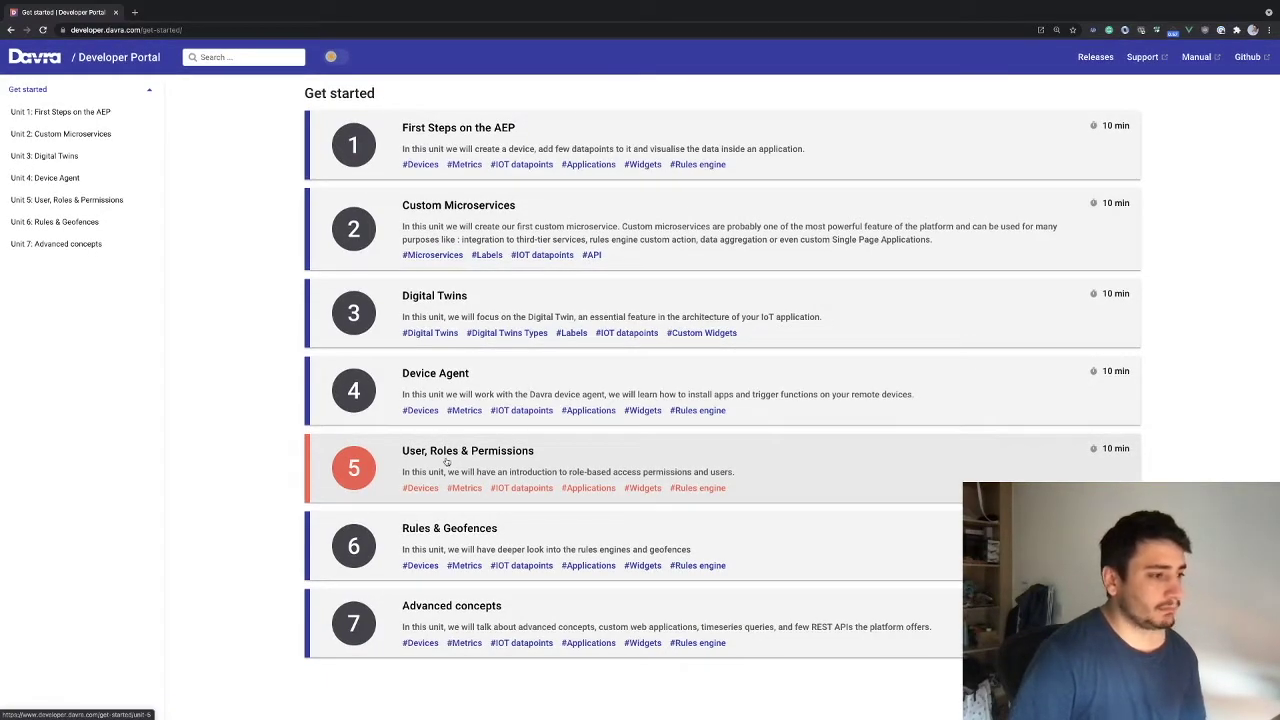
left_click(443, 460)
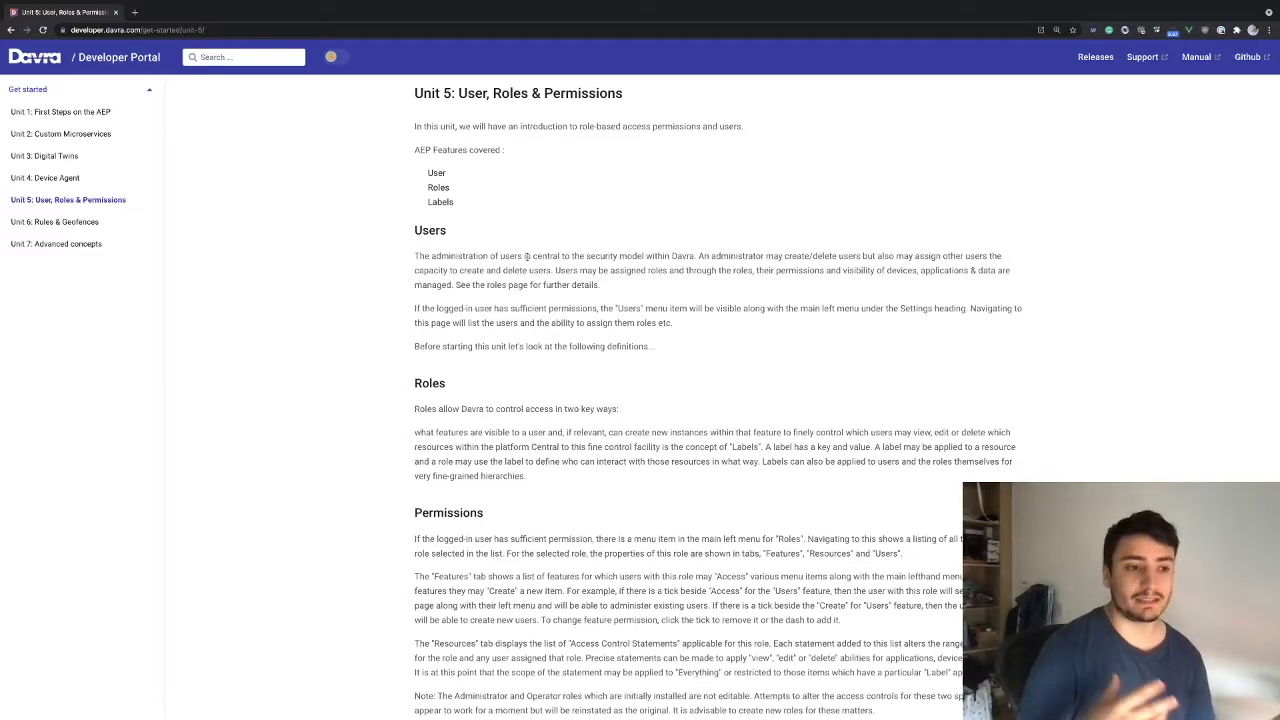
scroll(528, 275, "down", 3)
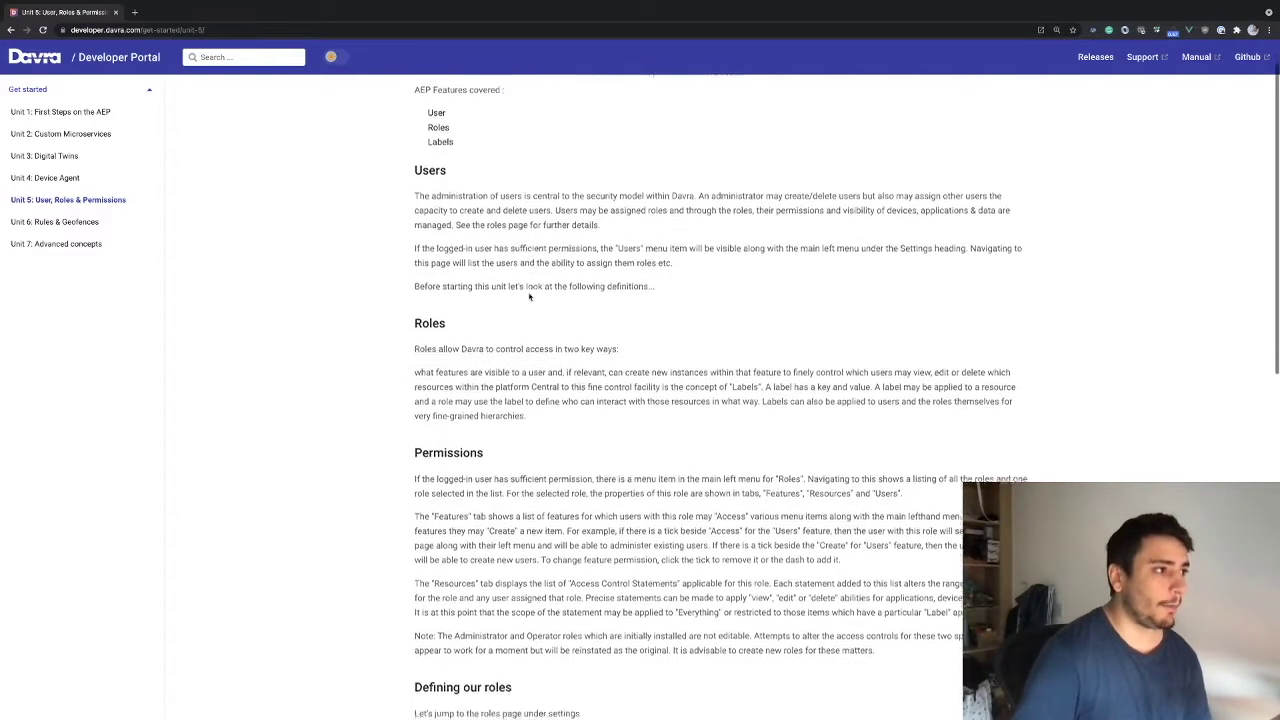
scroll(530, 297, "down", 1)
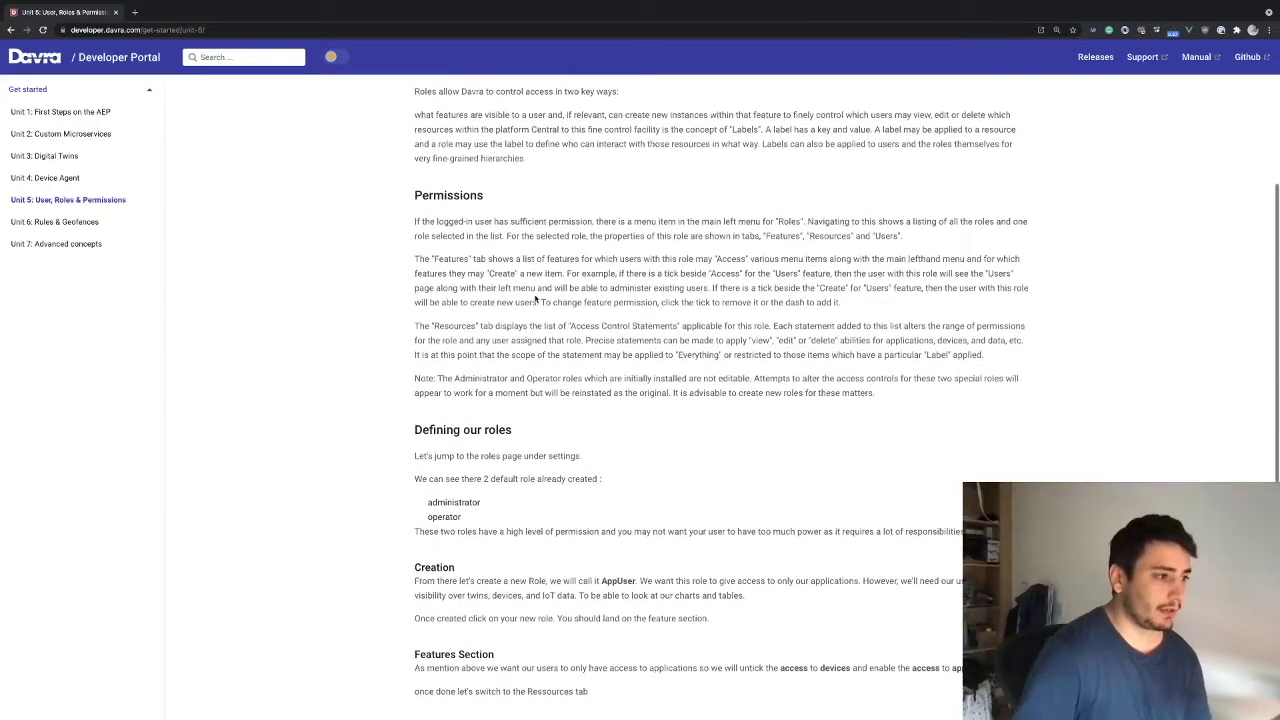
scroll(524, 296, "up", 10)
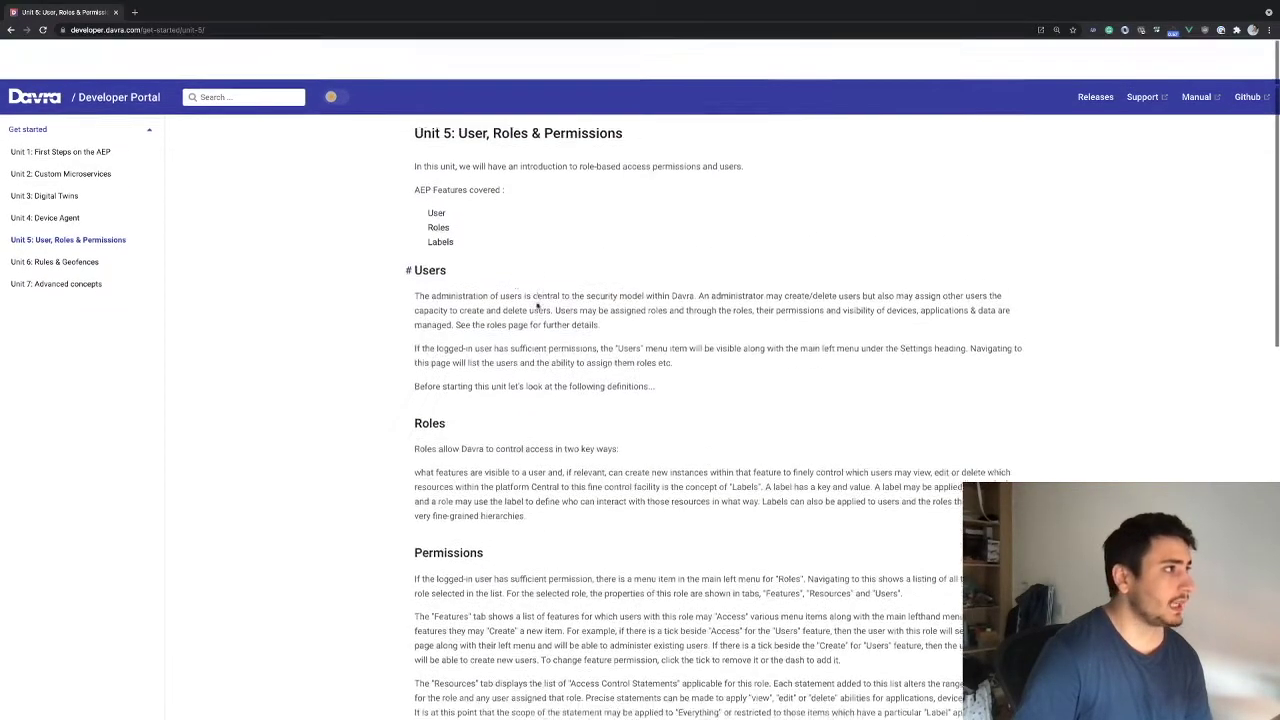
left_click(134, 12)
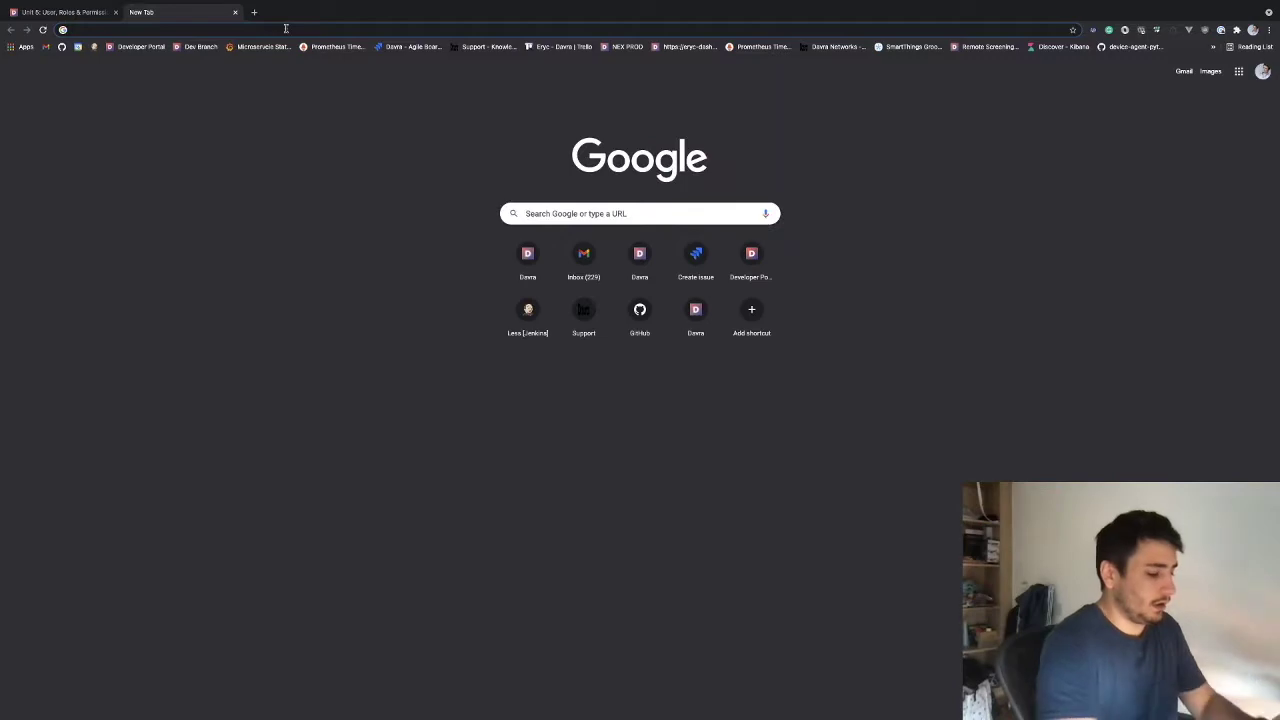
Load quentin.davra.com and expand Settings in the sidebar
type("quentin.davra.com")
key("Return")
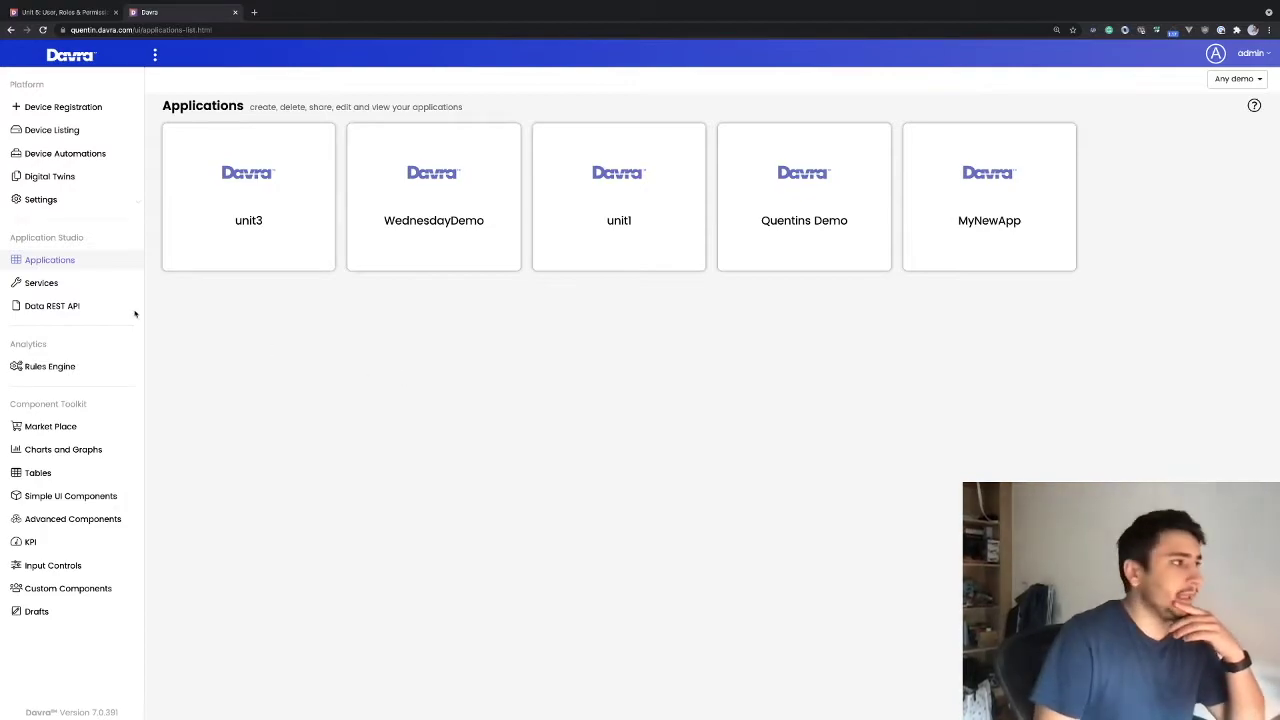
left_click(45, 200)
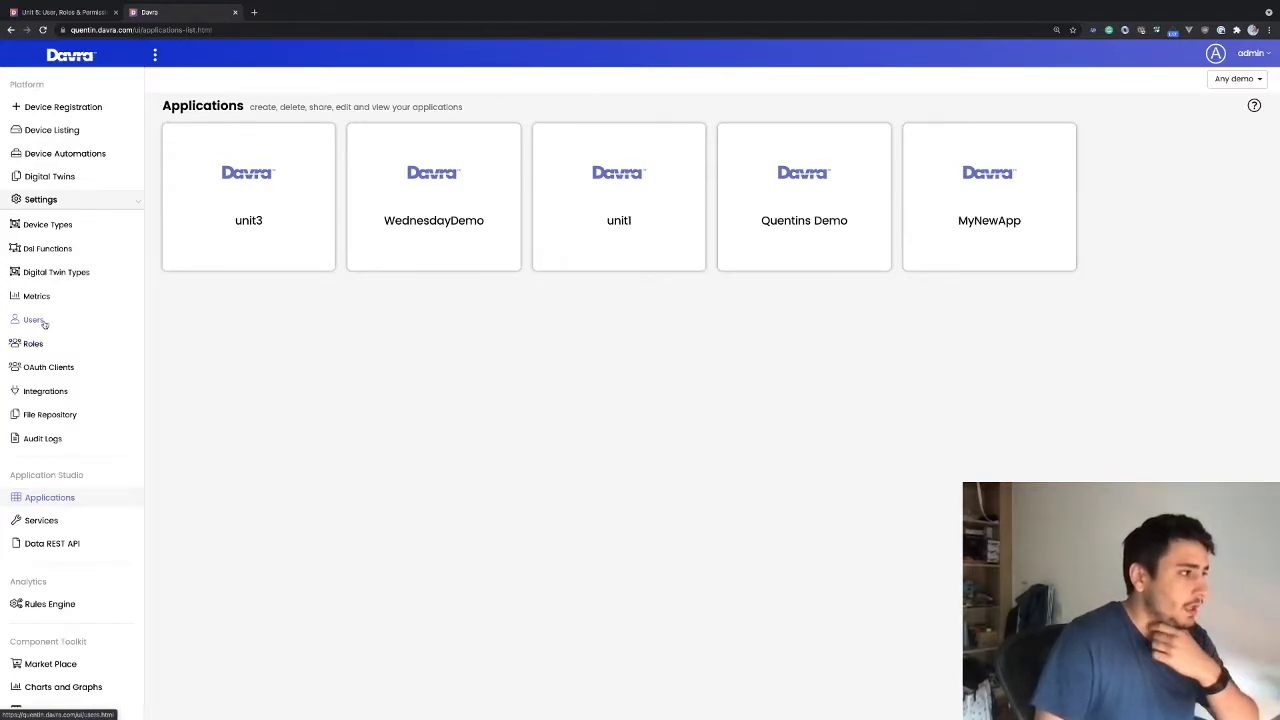
Review both pages of the 11-account Users list, then return to the Unit 5 tutorial tab
left_click(40, 322)
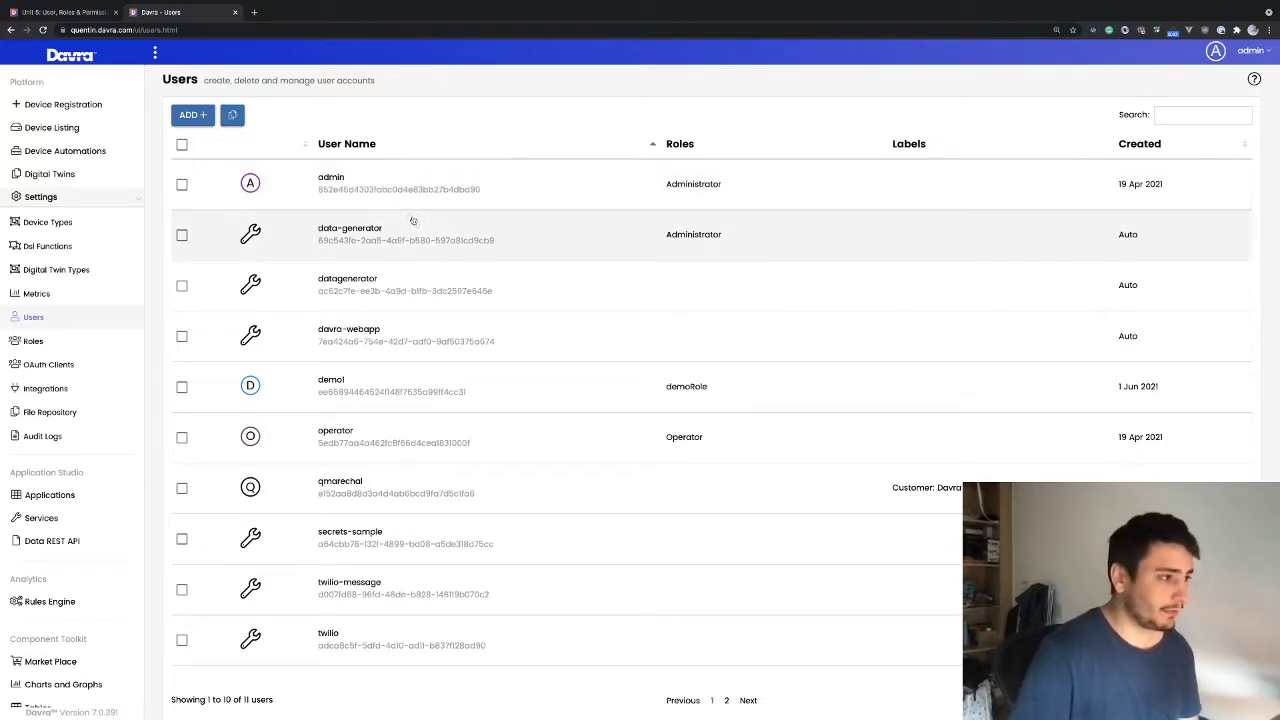
scroll(373, 381, "down", 1)
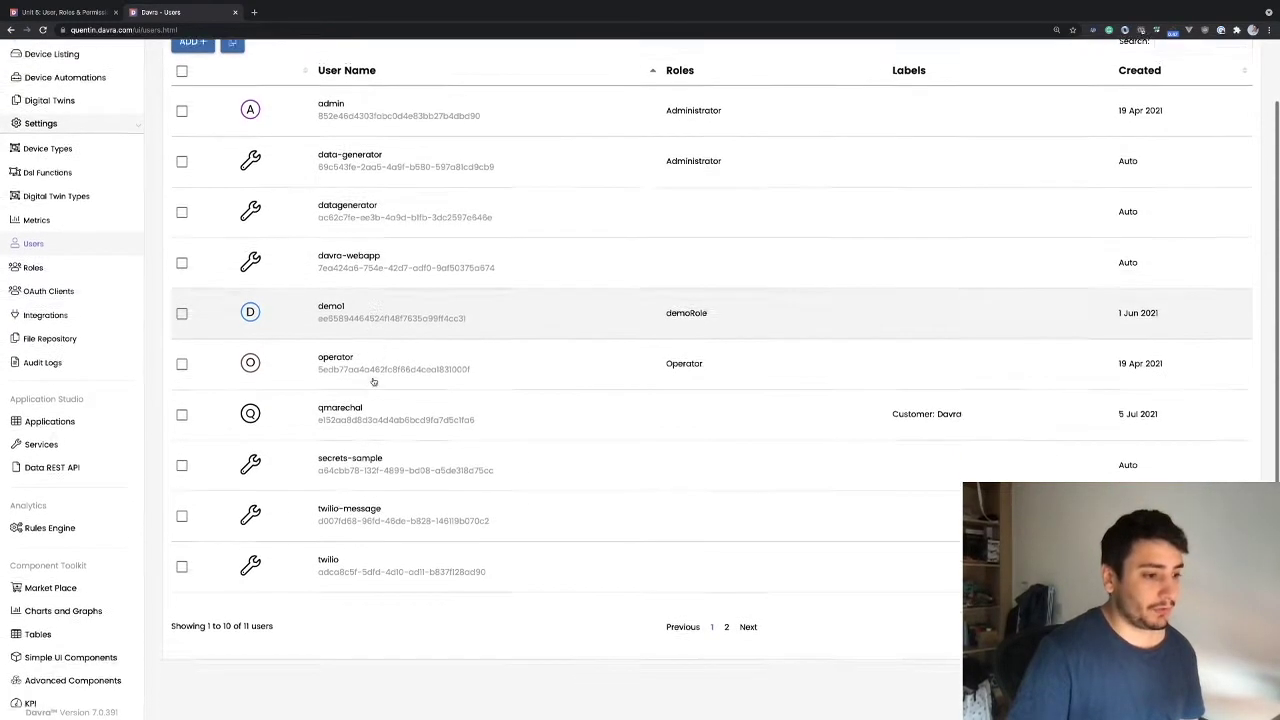
left_click(725, 625)
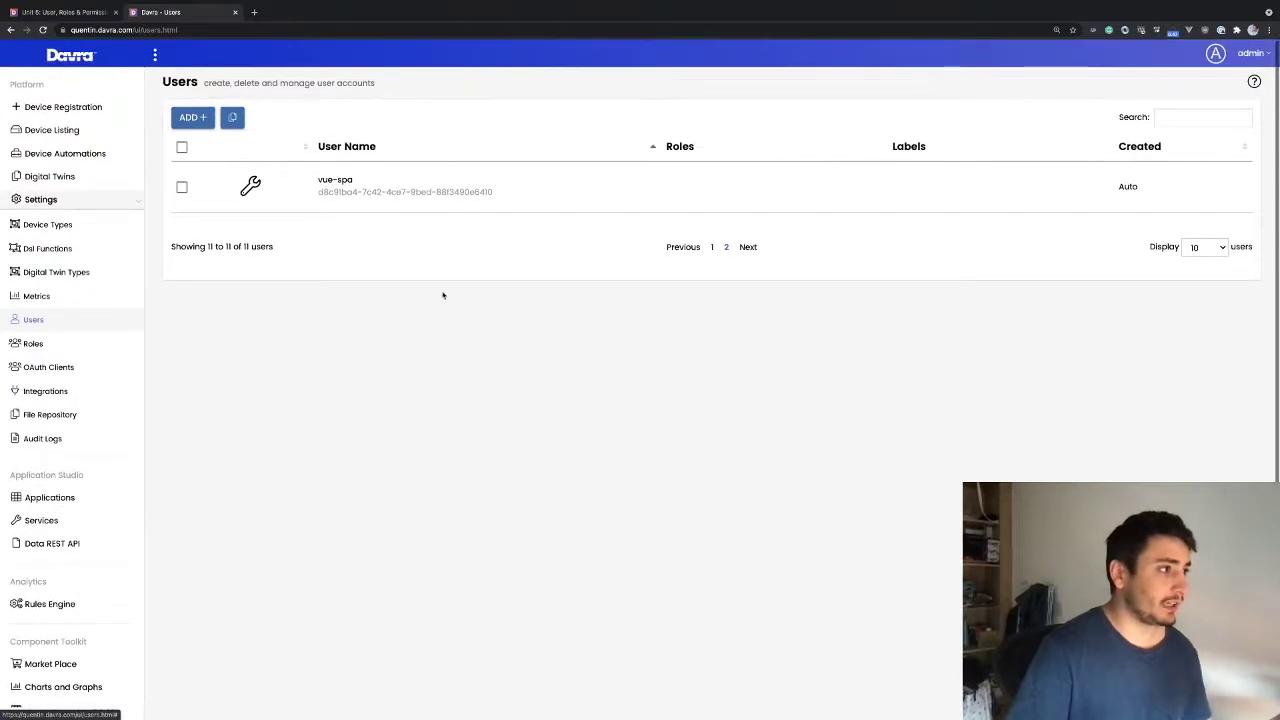
left_click(711, 248)
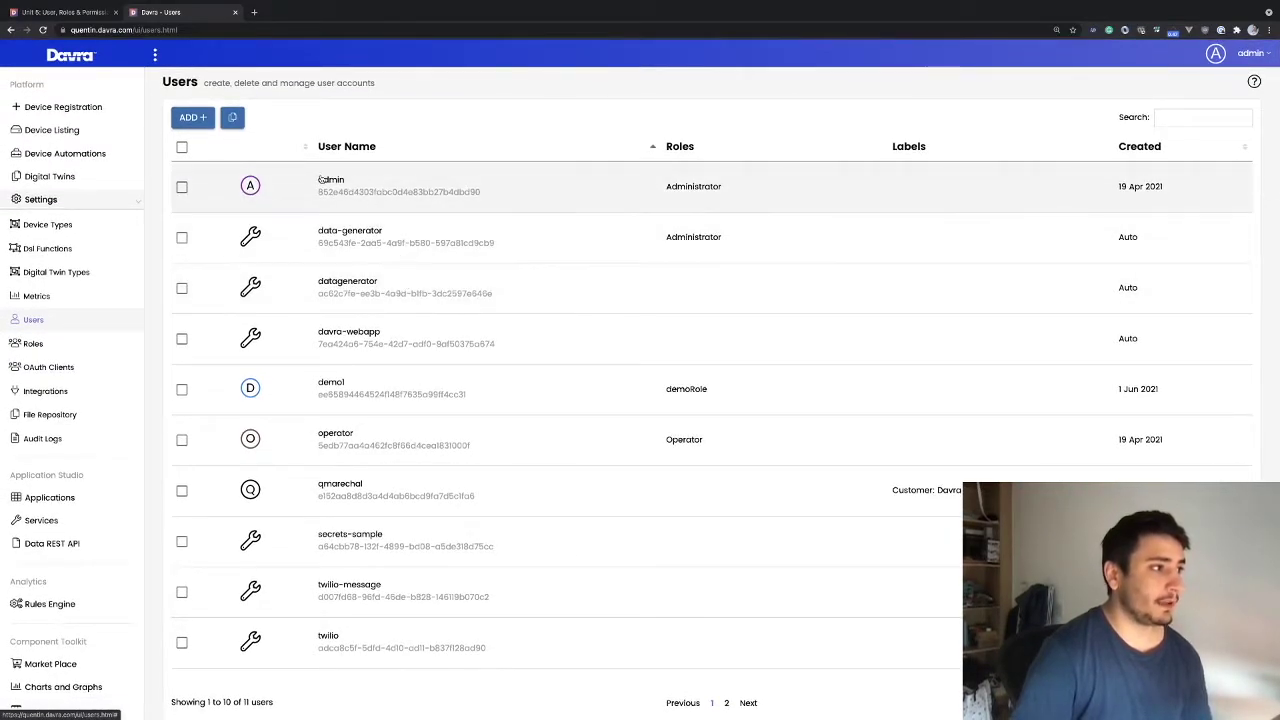
left_click(64, 12)
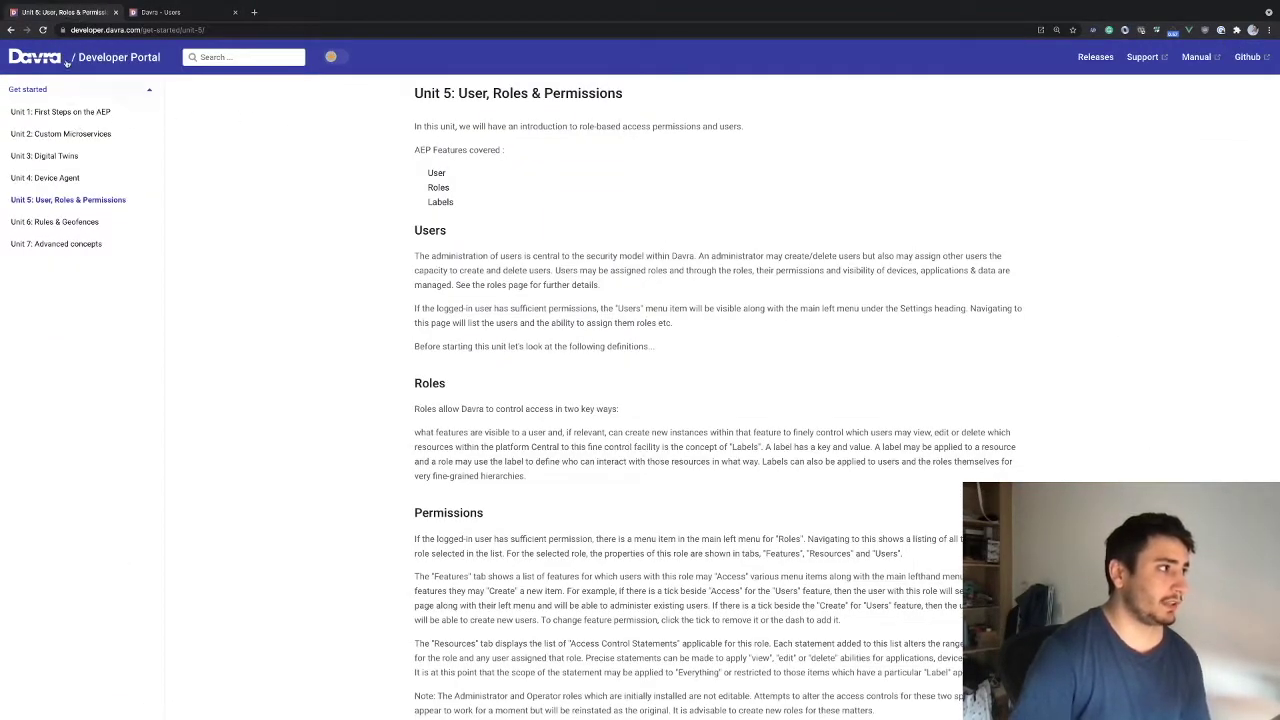
Go to the Users > Get Users endpoint in the Developer Portal API Reference
left_click(103, 60)
left_click(608, 374)
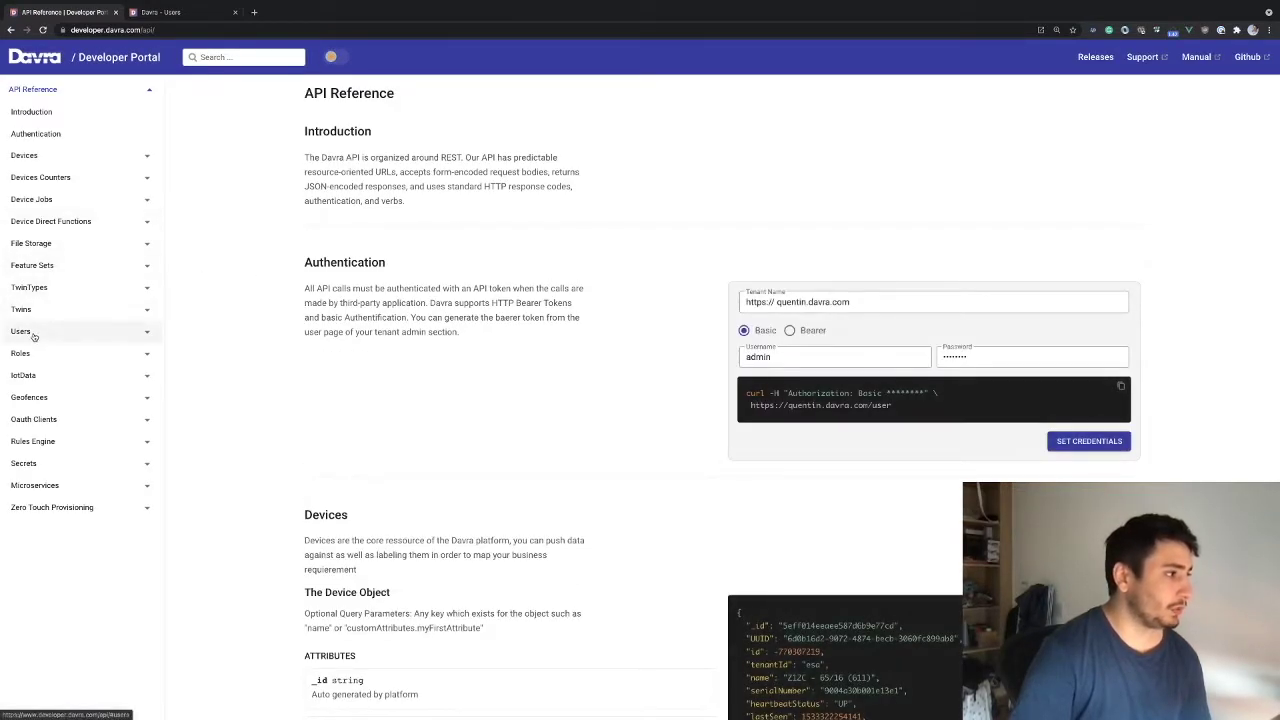
left_click(30, 334)
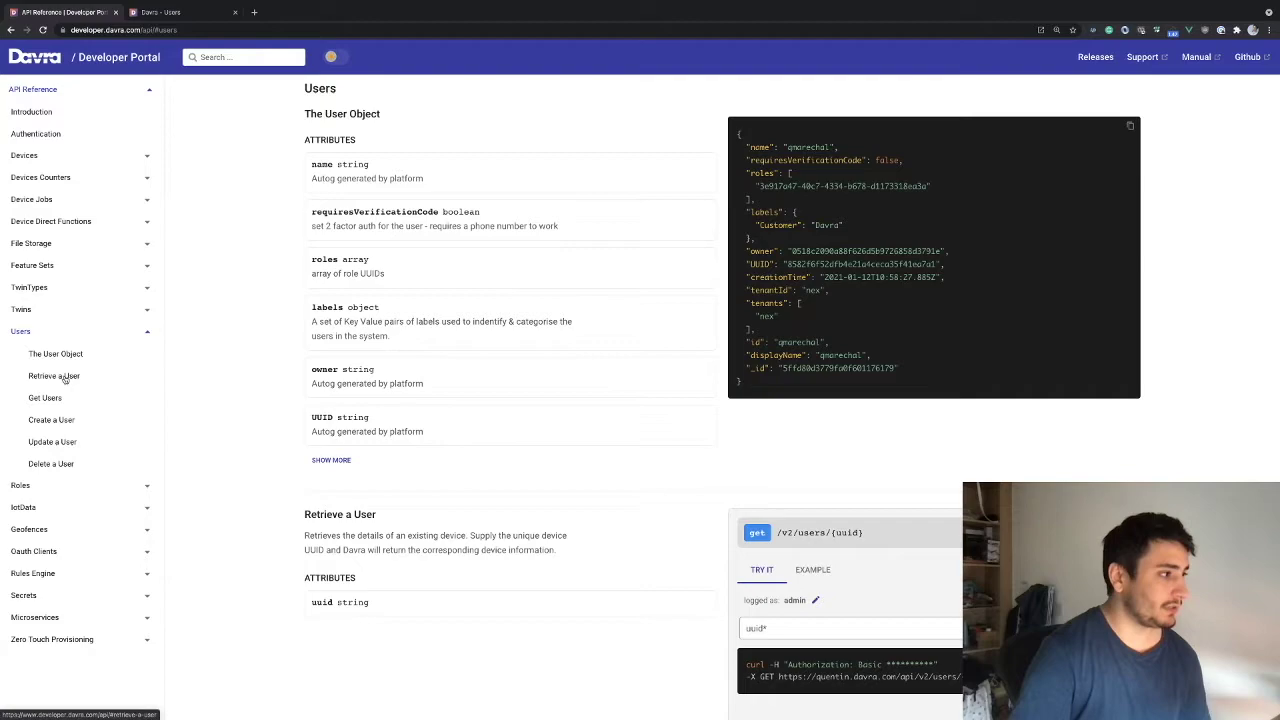
left_click(54, 376)
left_click(47, 399)
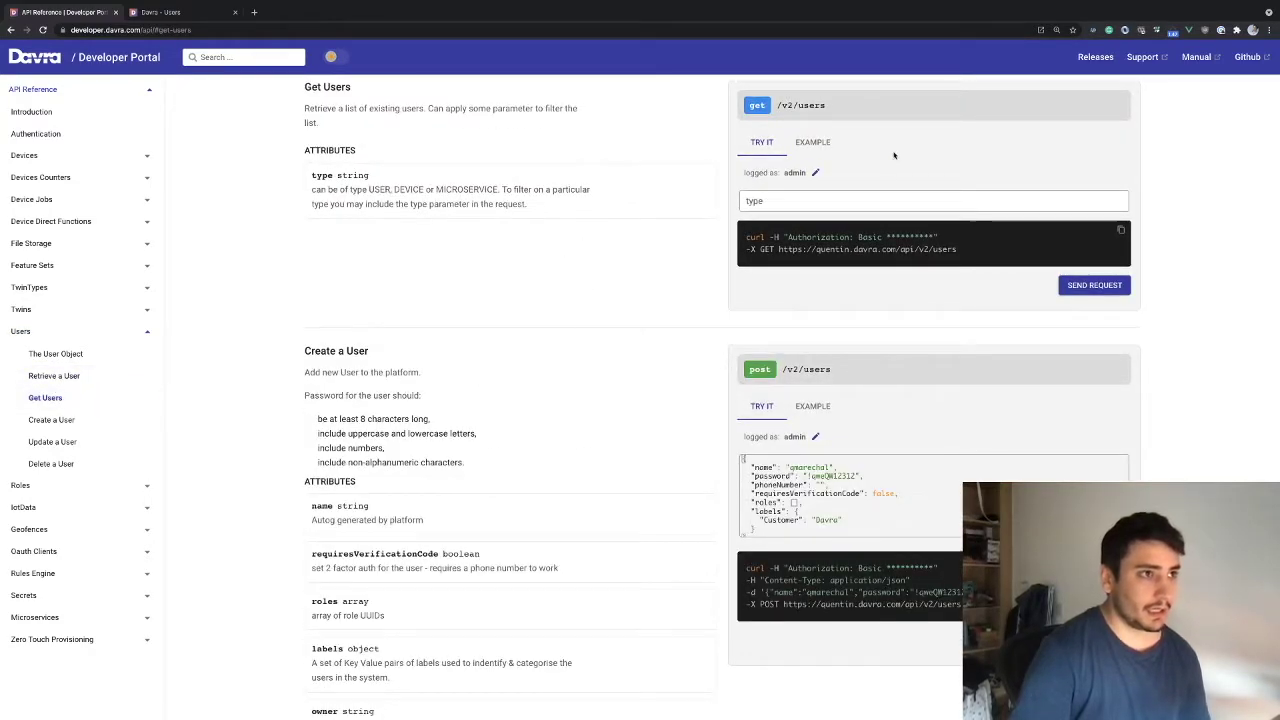
Send Get Users with type DEVICE and review the status 200 response with Building labels
left_click(1092, 286)
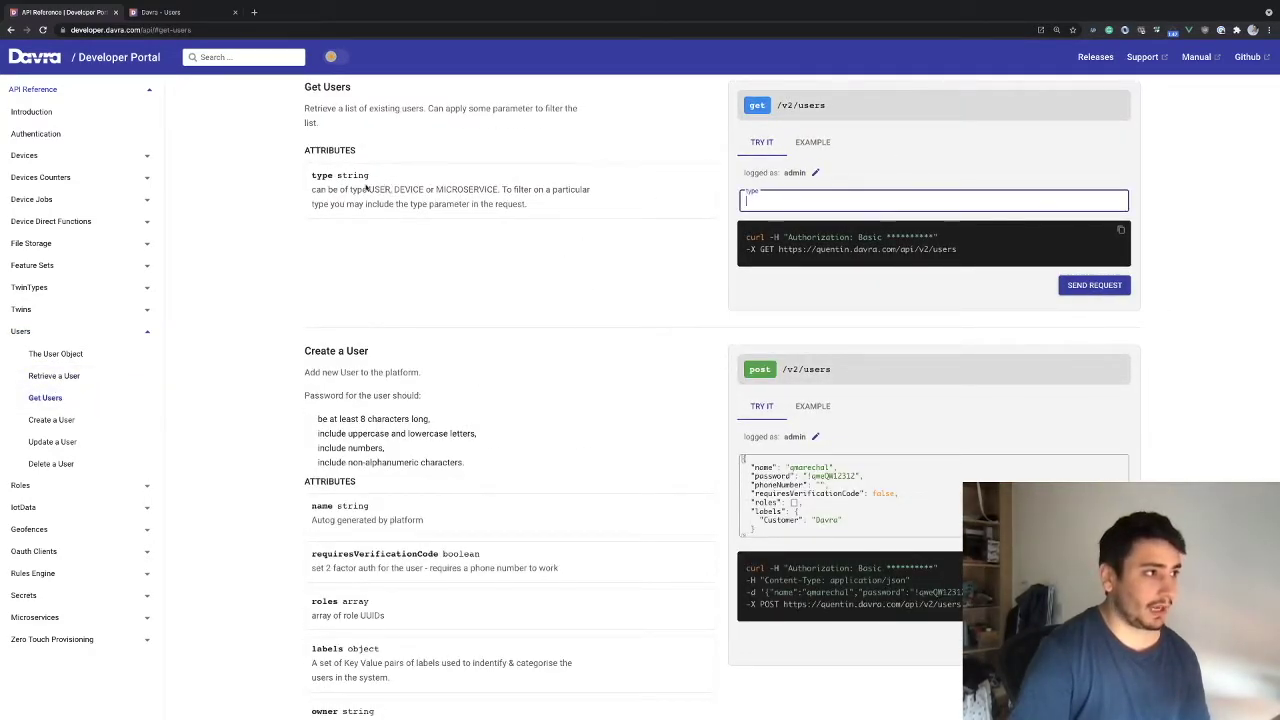
double_click(411, 188)
double_click(381, 189)
double_click(409, 189)
key("super+c")
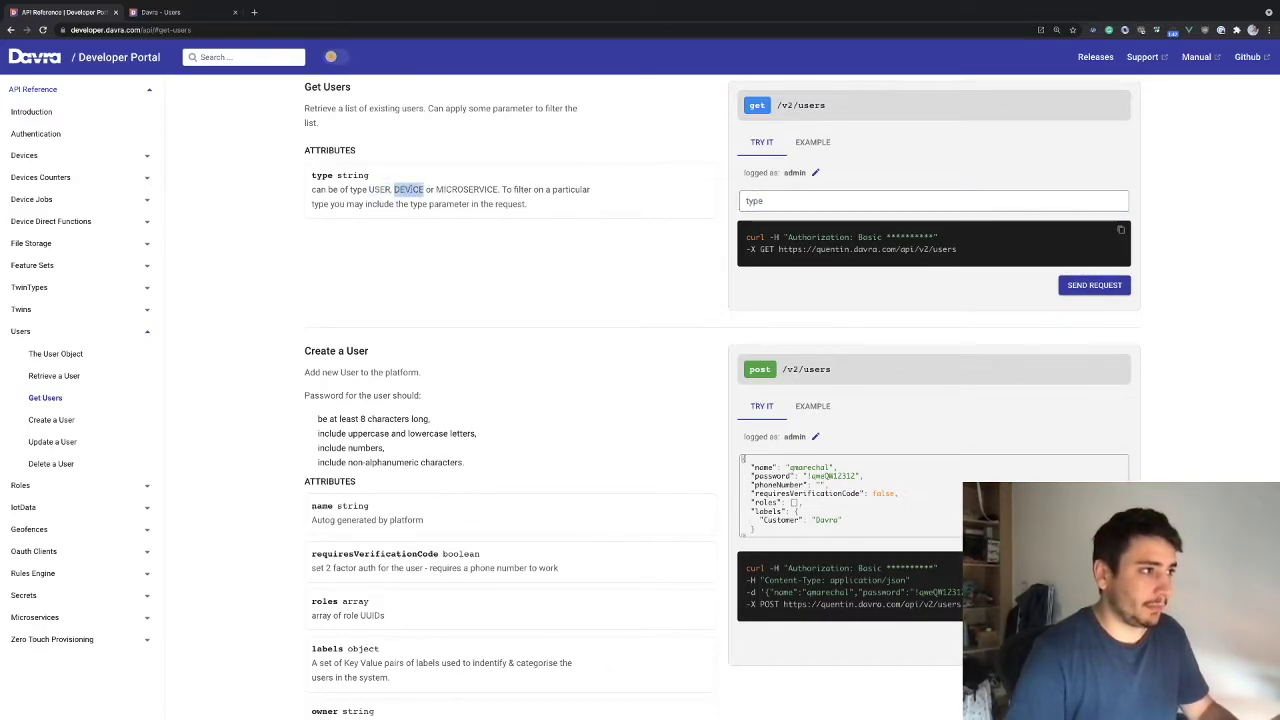
left_click(849, 200)
key("super+v")
left_click(1093, 284)
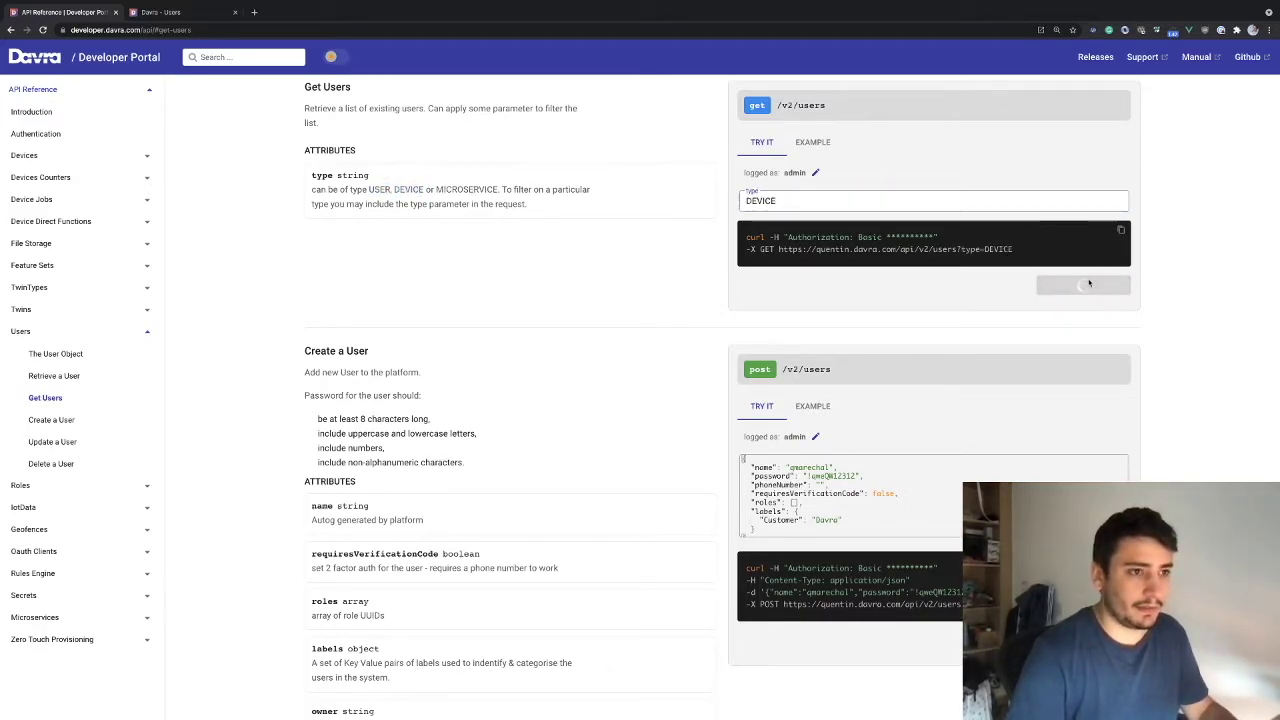
scroll(830, 420, "down", 2)
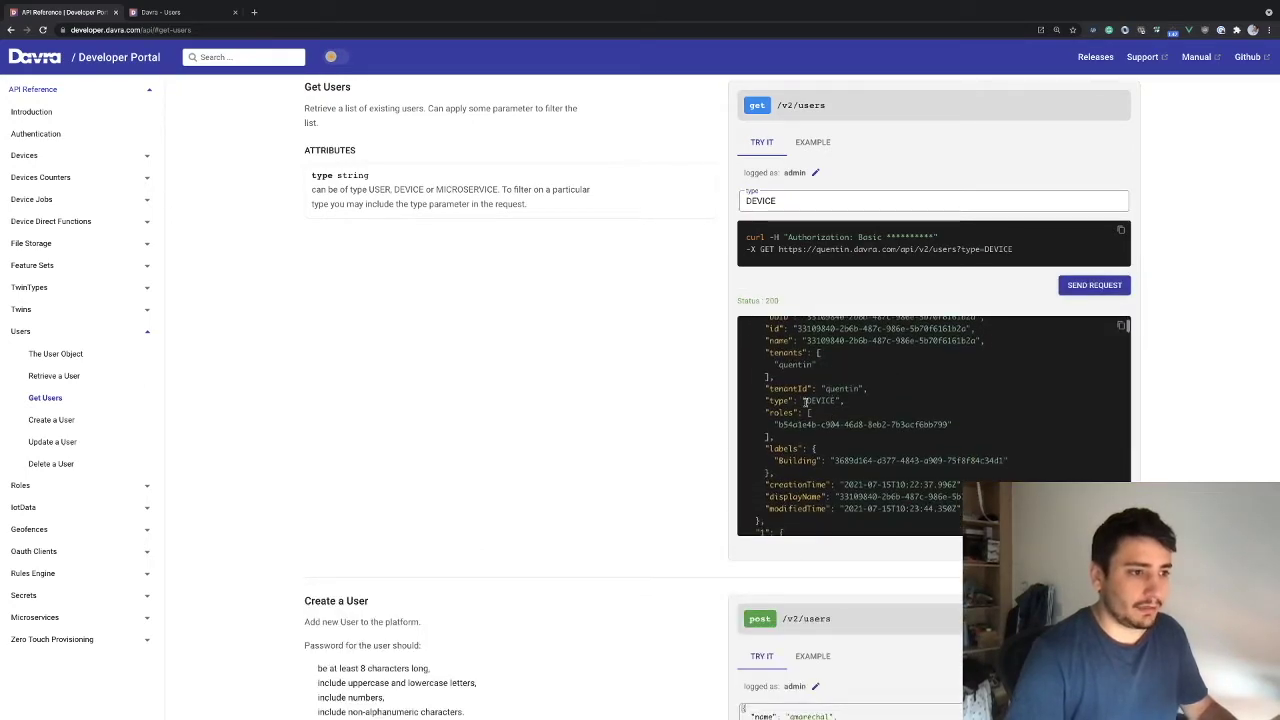
scroll(836, 463, "down", 3)
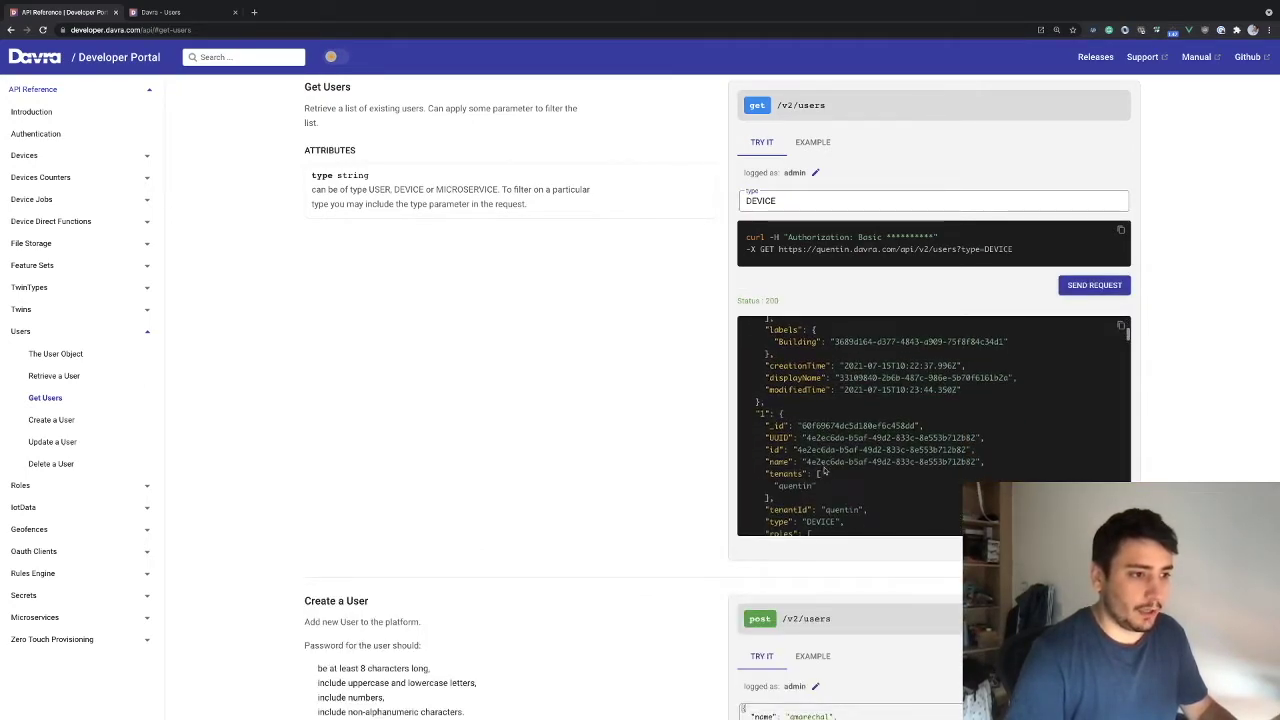
scroll(848, 460, "up", 1)
scroll(528, 408, "up", 20)
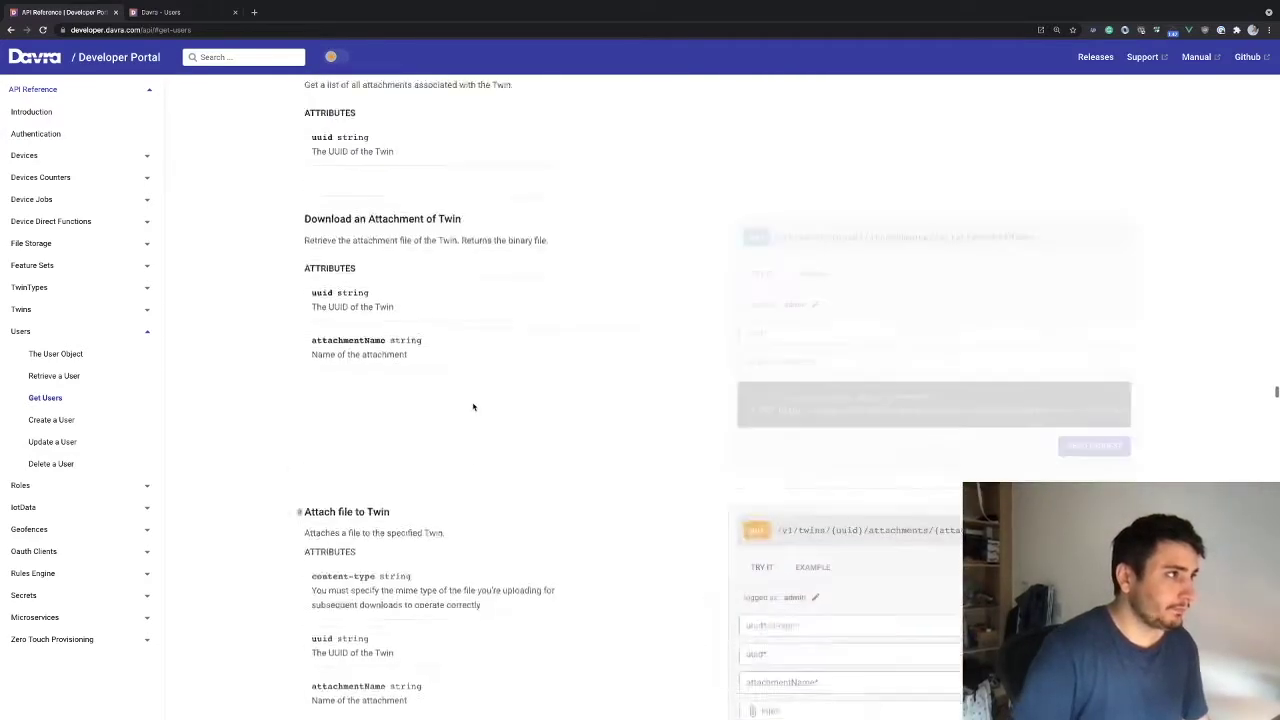
left_click(40, 60)
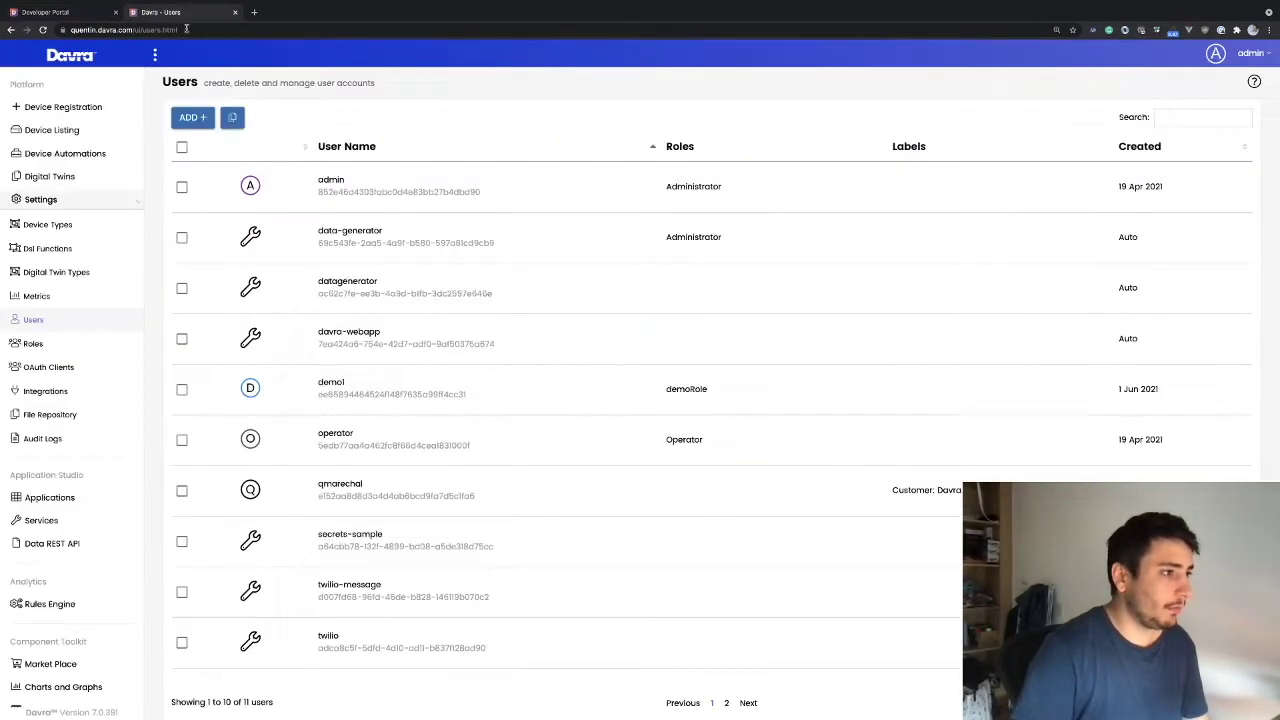
Switch to the Davra AEP tab and scroll through the 11 accounts in the Users list
left_click(200, 12)
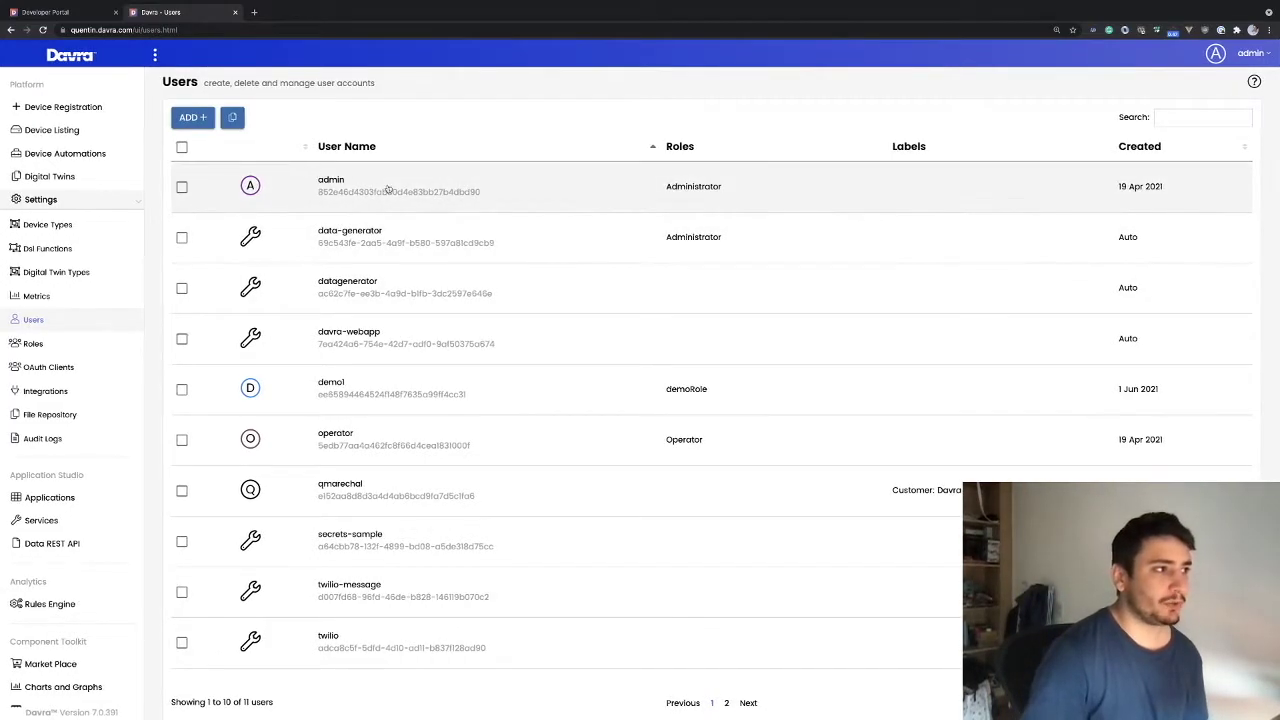
scroll(263, 180, "down", 1)
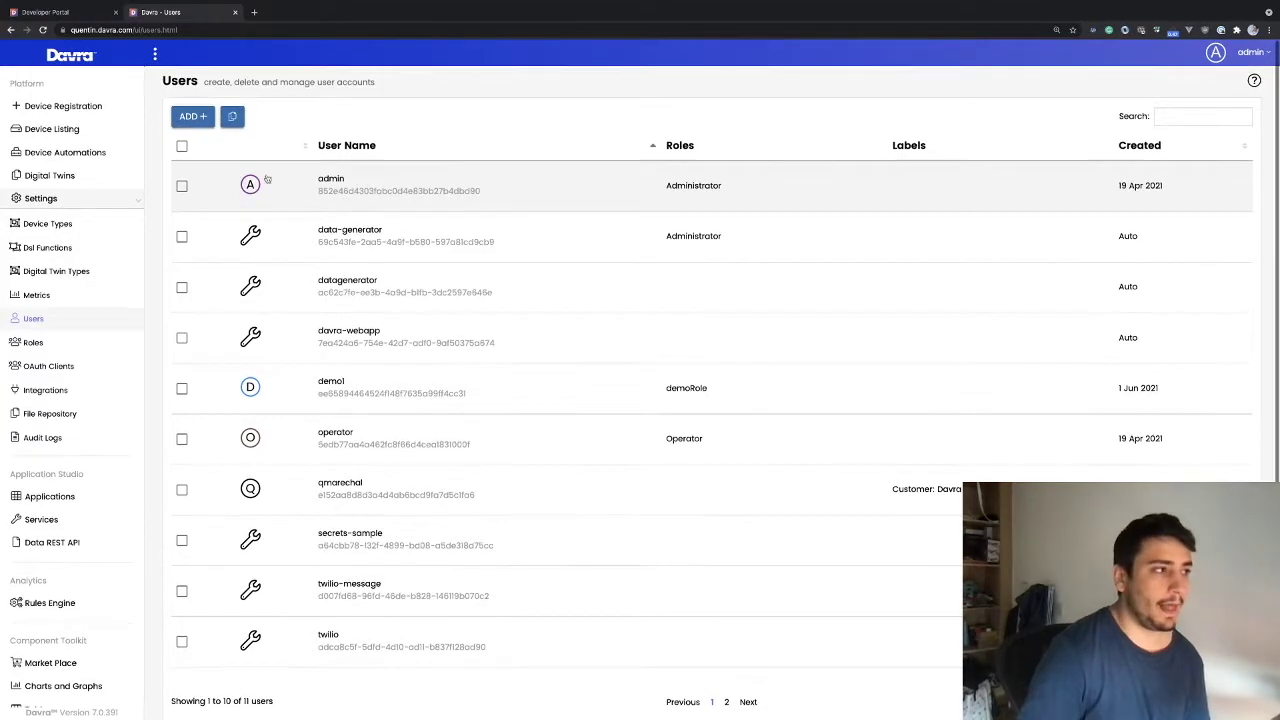
scroll(397, 195, "down", 1)
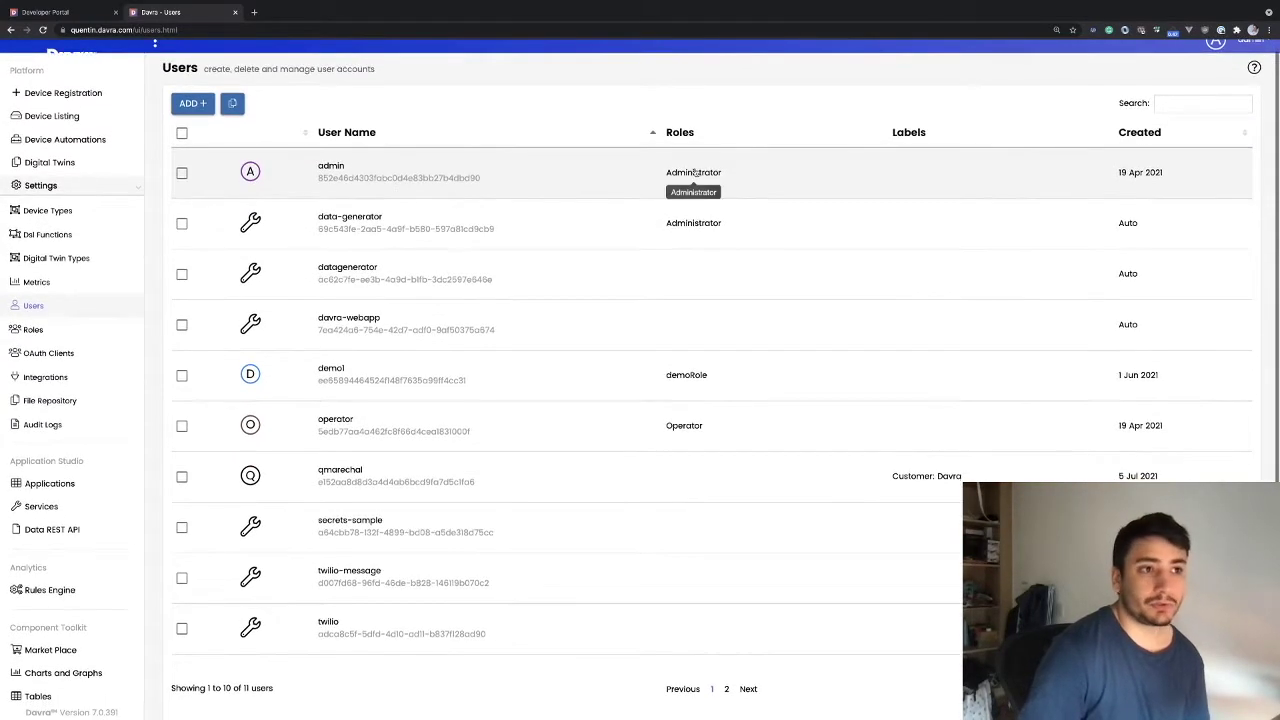
scroll(704, 180, "up", 1)
scroll(690, 180, "down", 1)
scroll(560, 190, "up", 1)
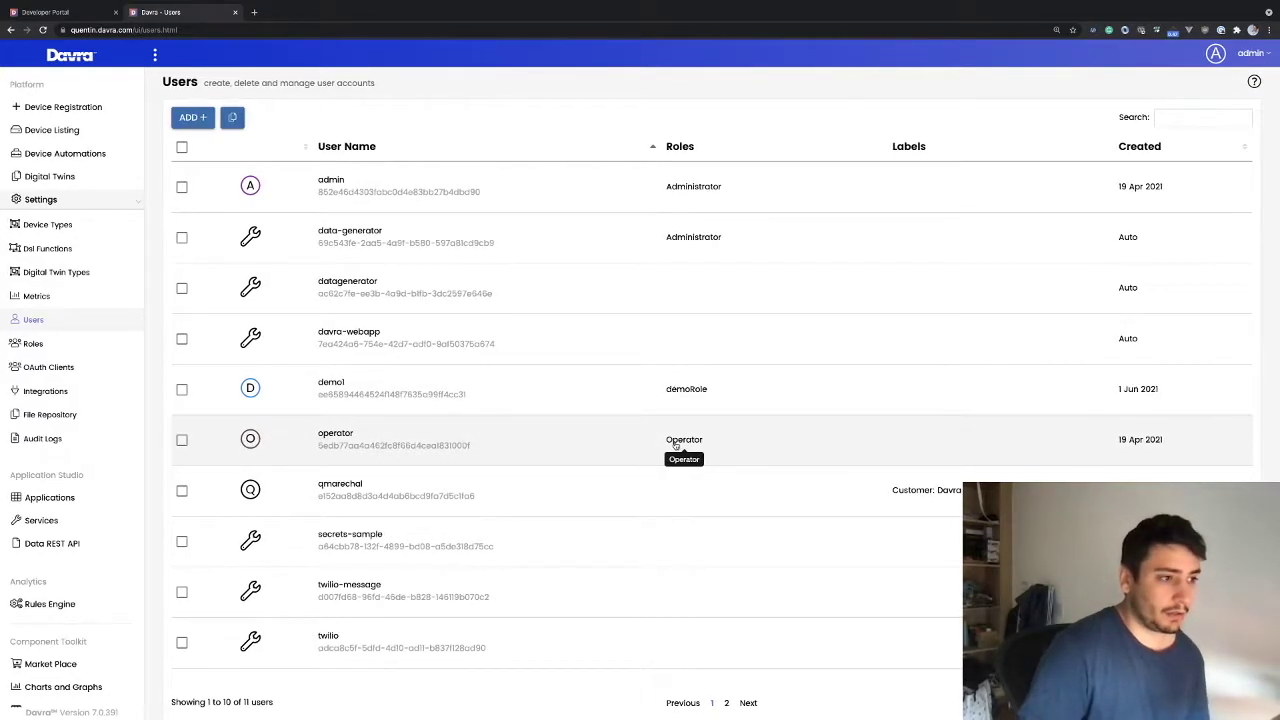
scroll(676, 446, "down", 2)
scroll(674, 427, "up", 2)
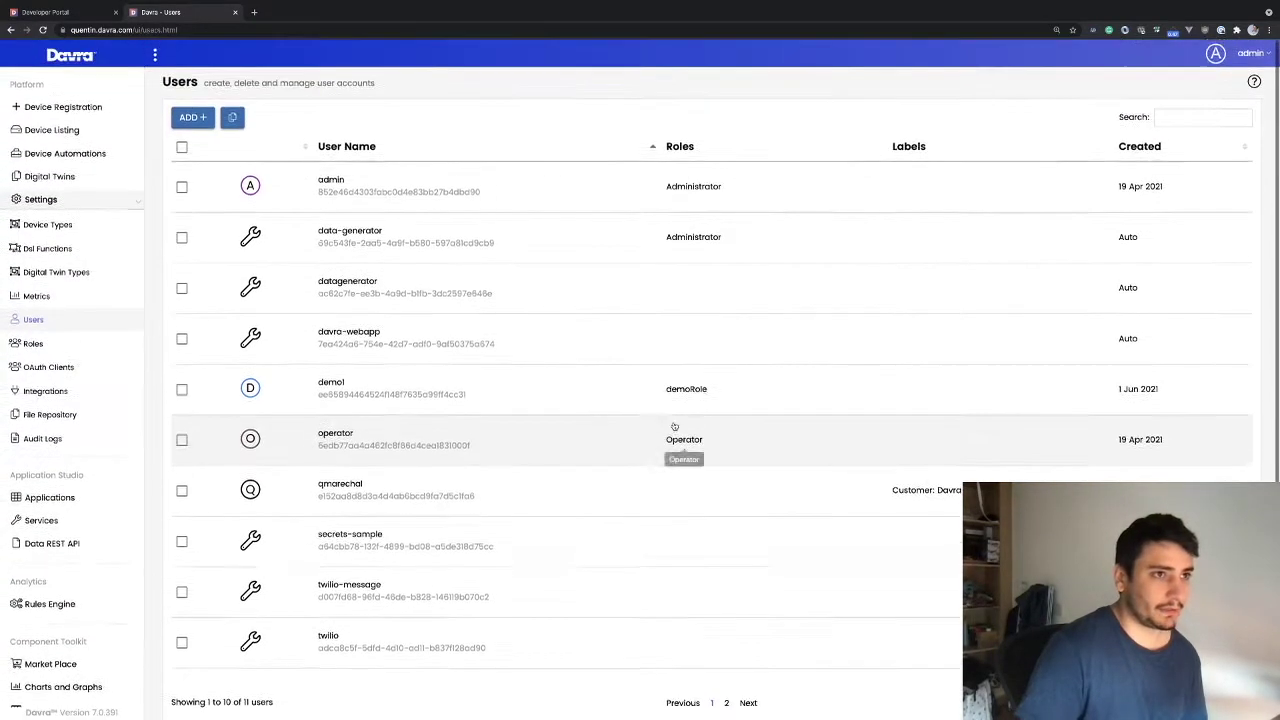
scroll(936, 496, "down", 1)
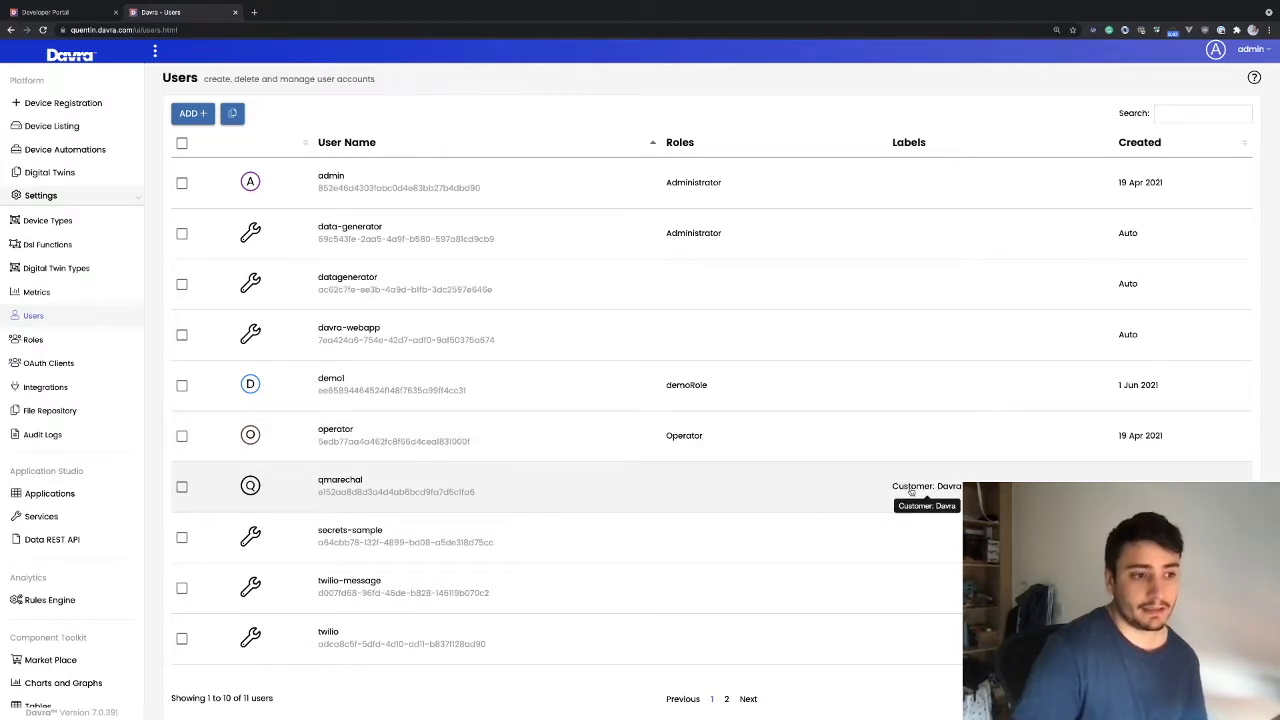
scroll(903, 488, "down", 1)
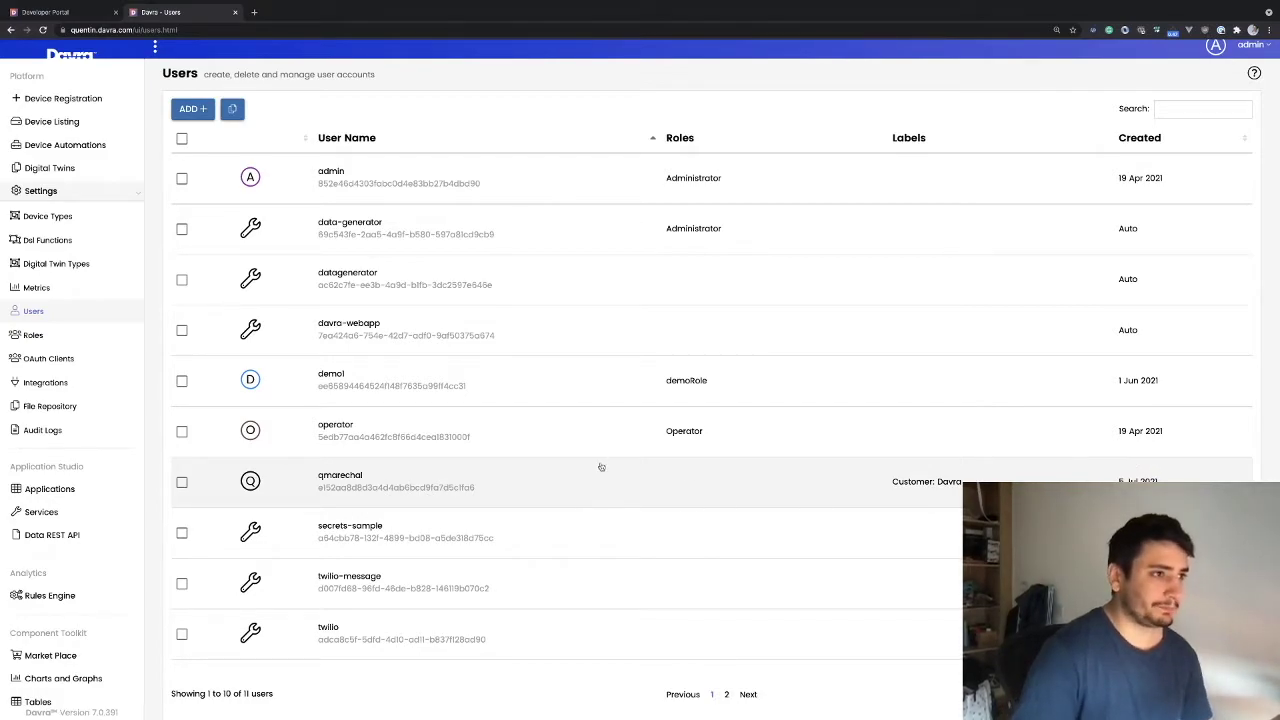
Open the Create New User form, clear the autofilled username and password, and check available roles
left_click(180, 109)
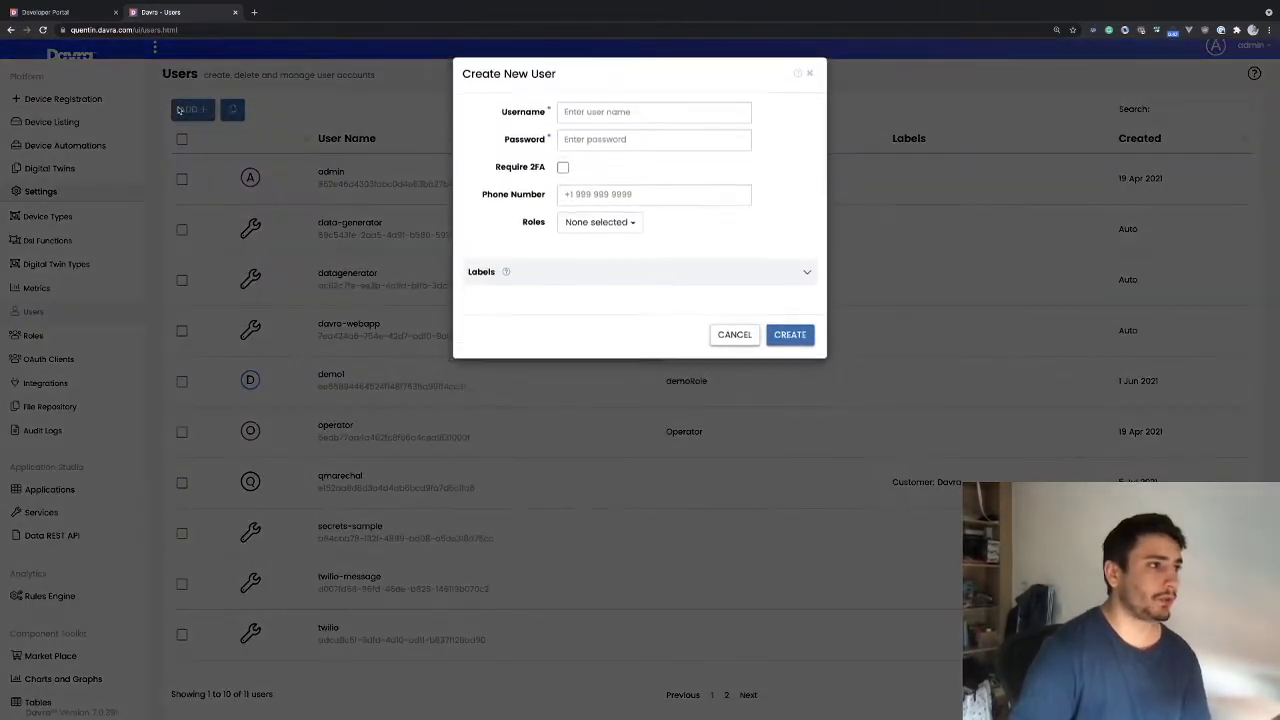
left_click(592, 116)
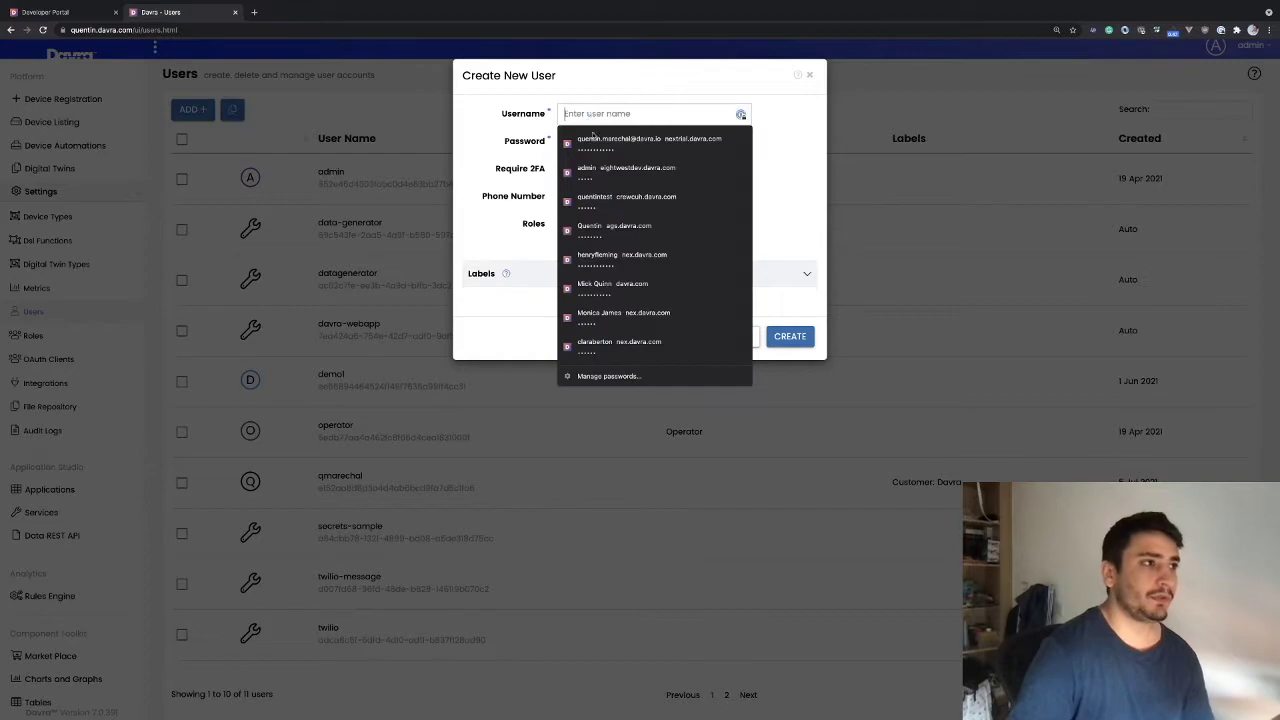
left_click(604, 142)
left_click_drag(682, 114, 531, 136)
key("BackSpace")
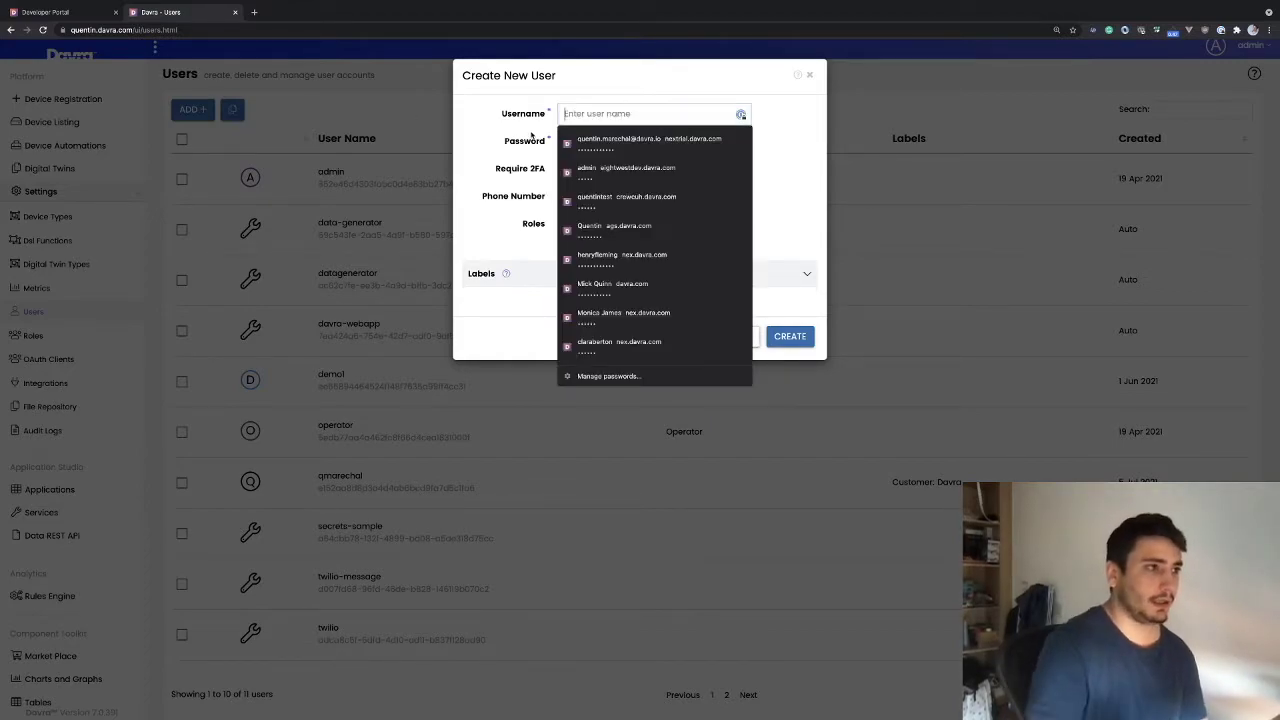
left_click(808, 183)
left_click_drag(624, 143, 459, 139)
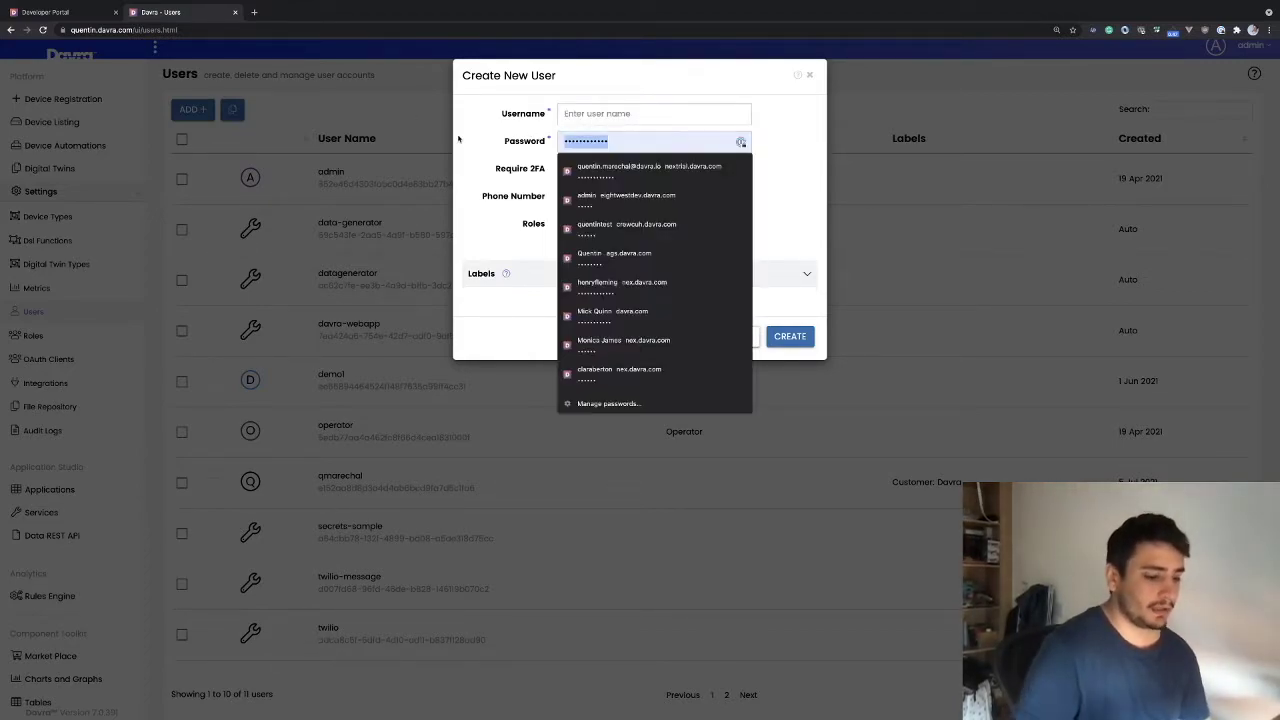
key("BackSpace")
left_click(777, 171)
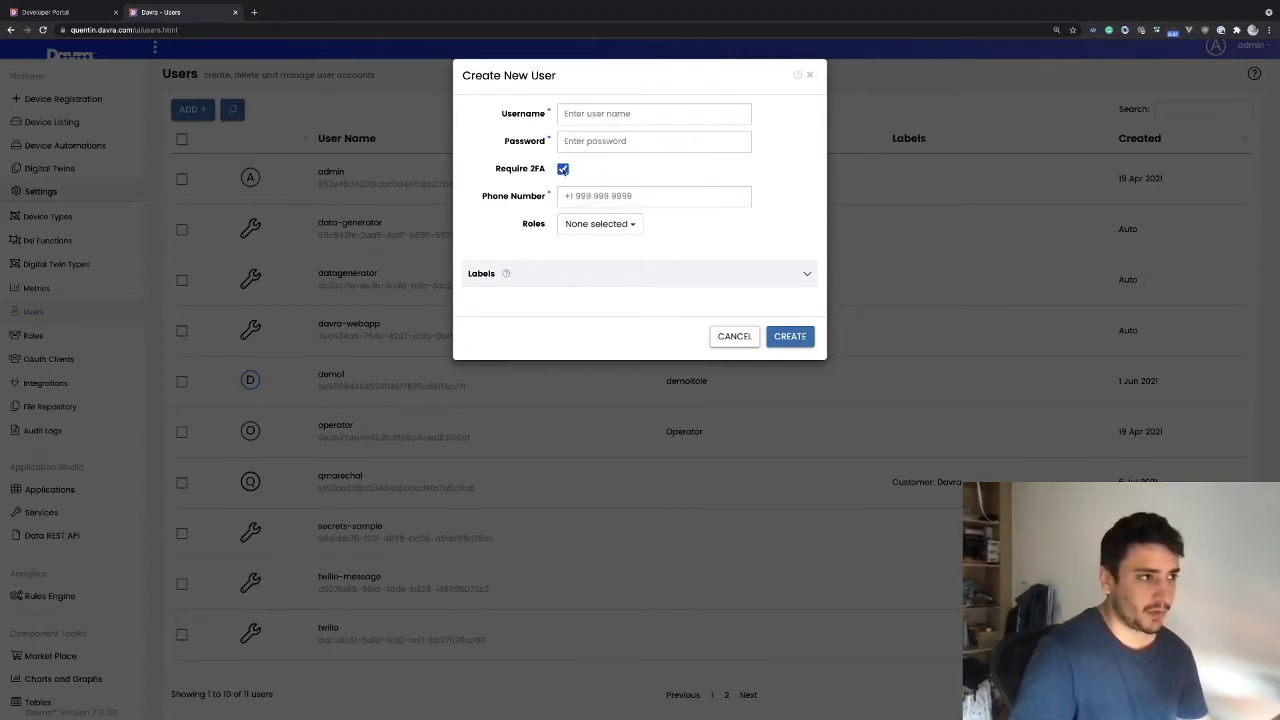
left_click(610, 227)
left_click(704, 227)
Create user unit5 with a password and no roles assigned
left_click(583, 114)
key("Escape")
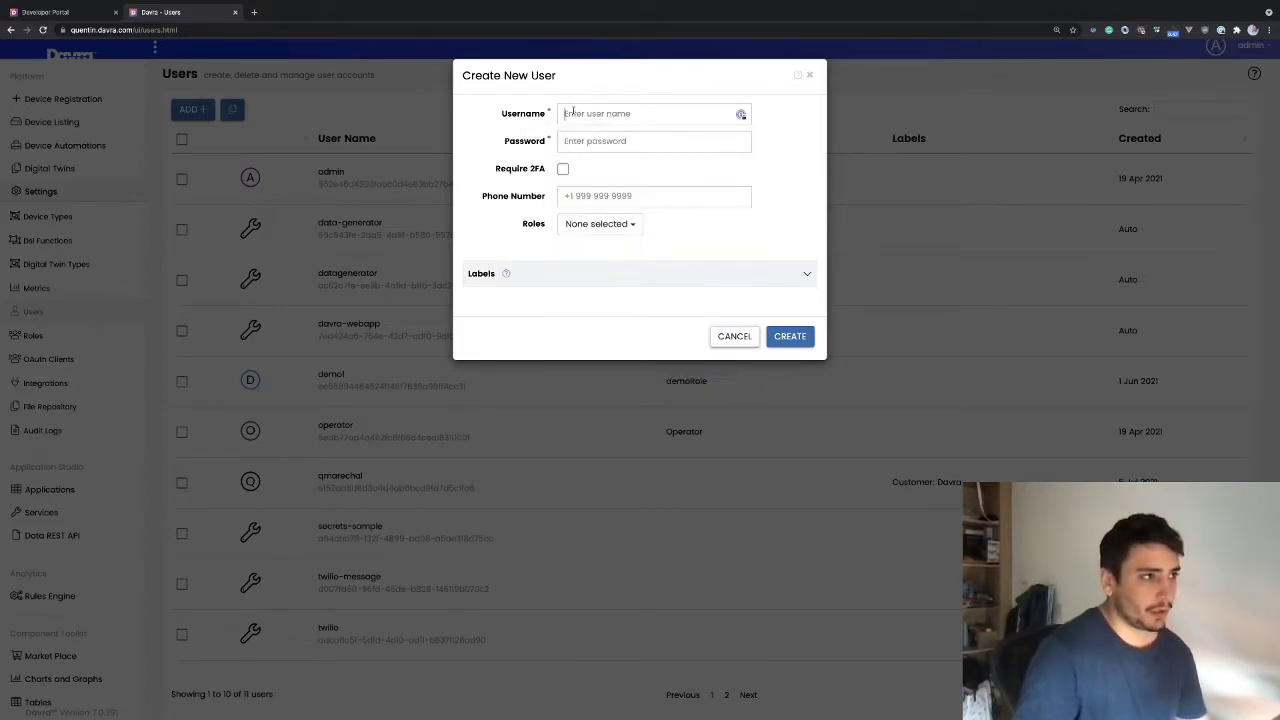
type("uniot")
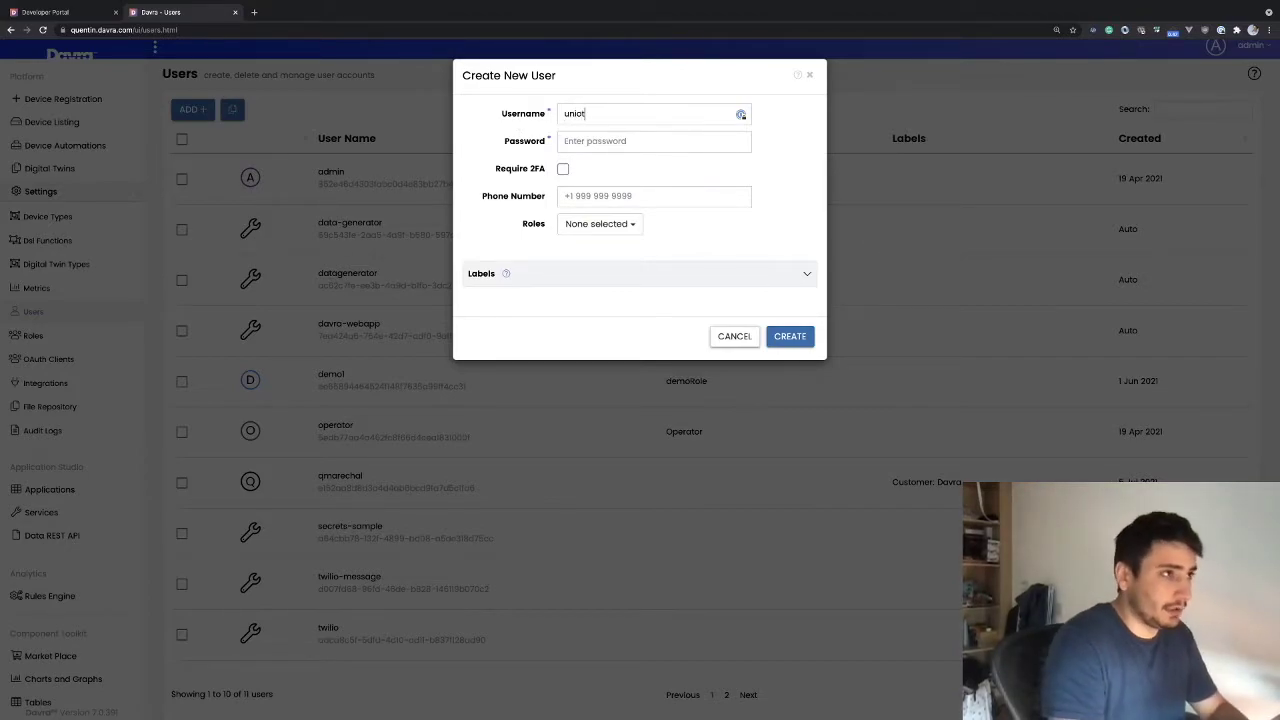
key("BackSpace")
key("BackSpace")
type("ts")
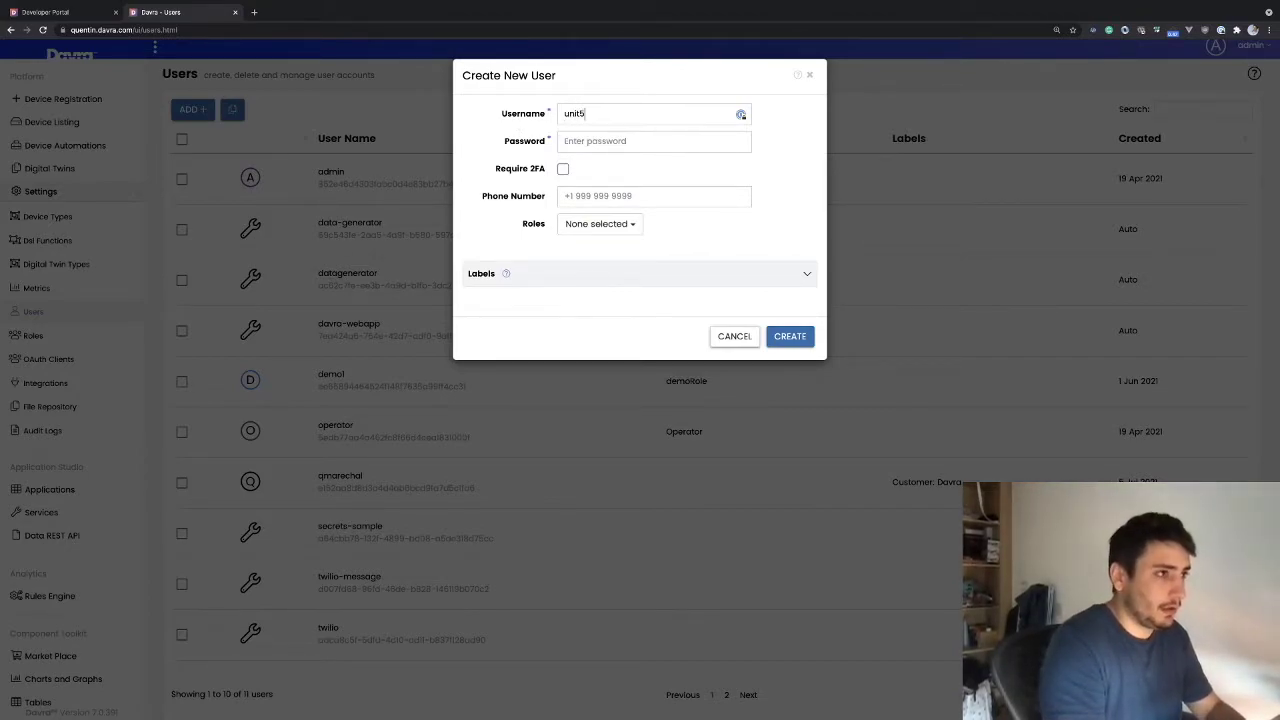
left_click(598, 141)
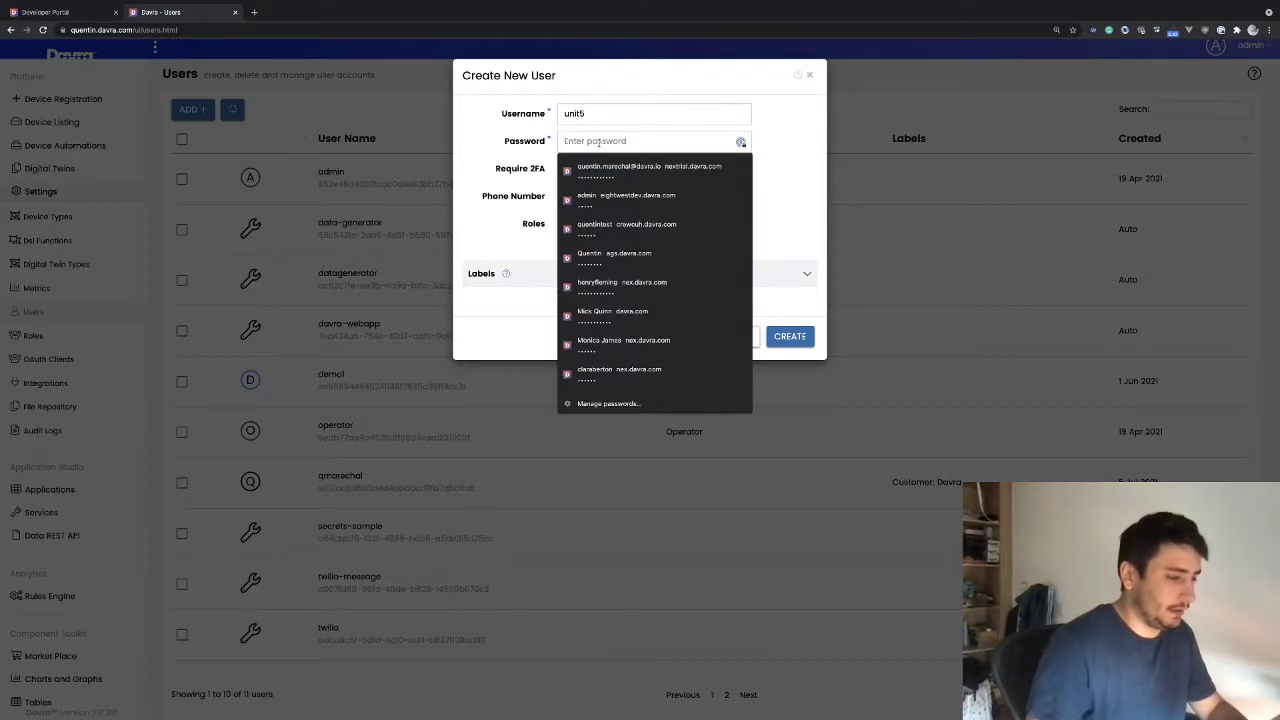
type("•")
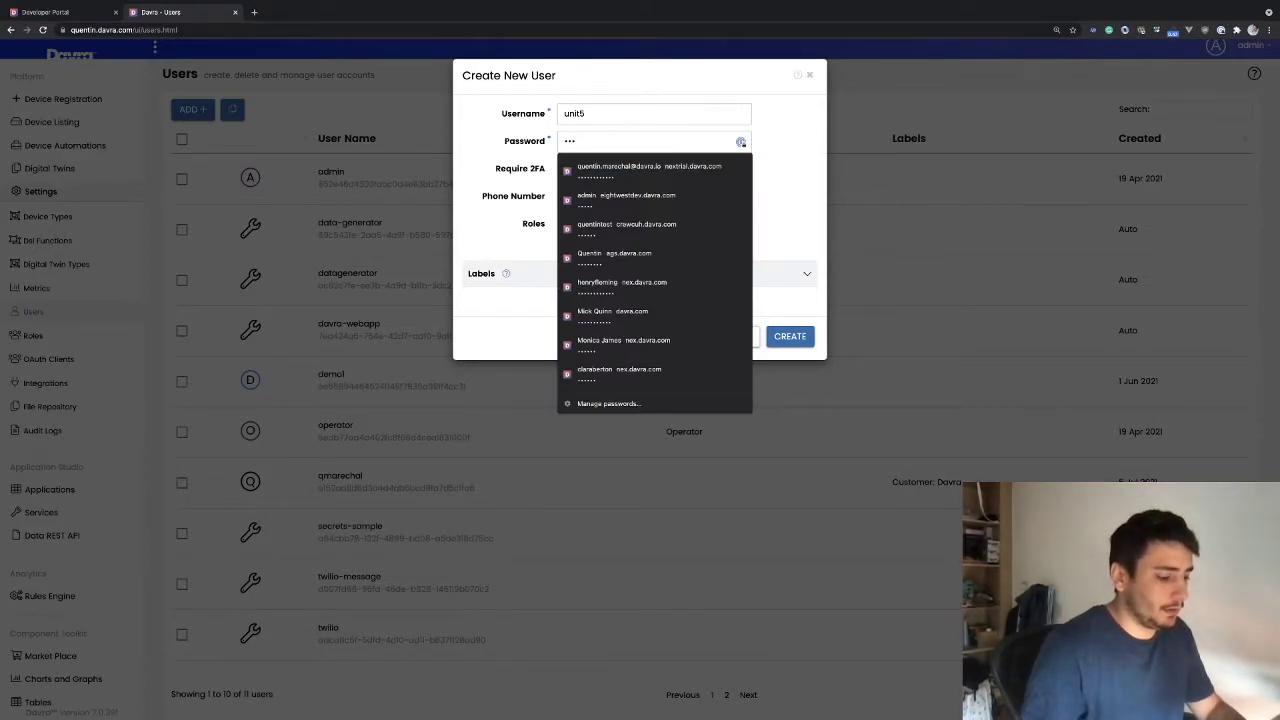
type("12")
key("Escape")
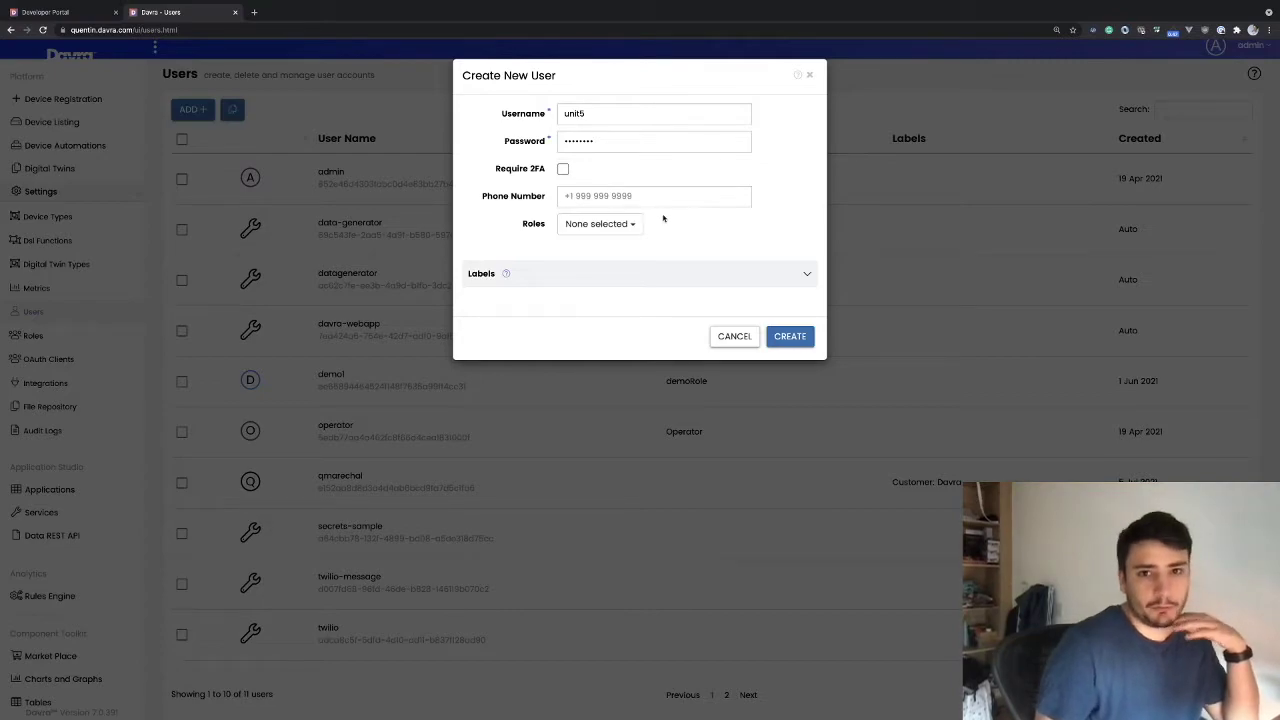
left_click(591, 224)
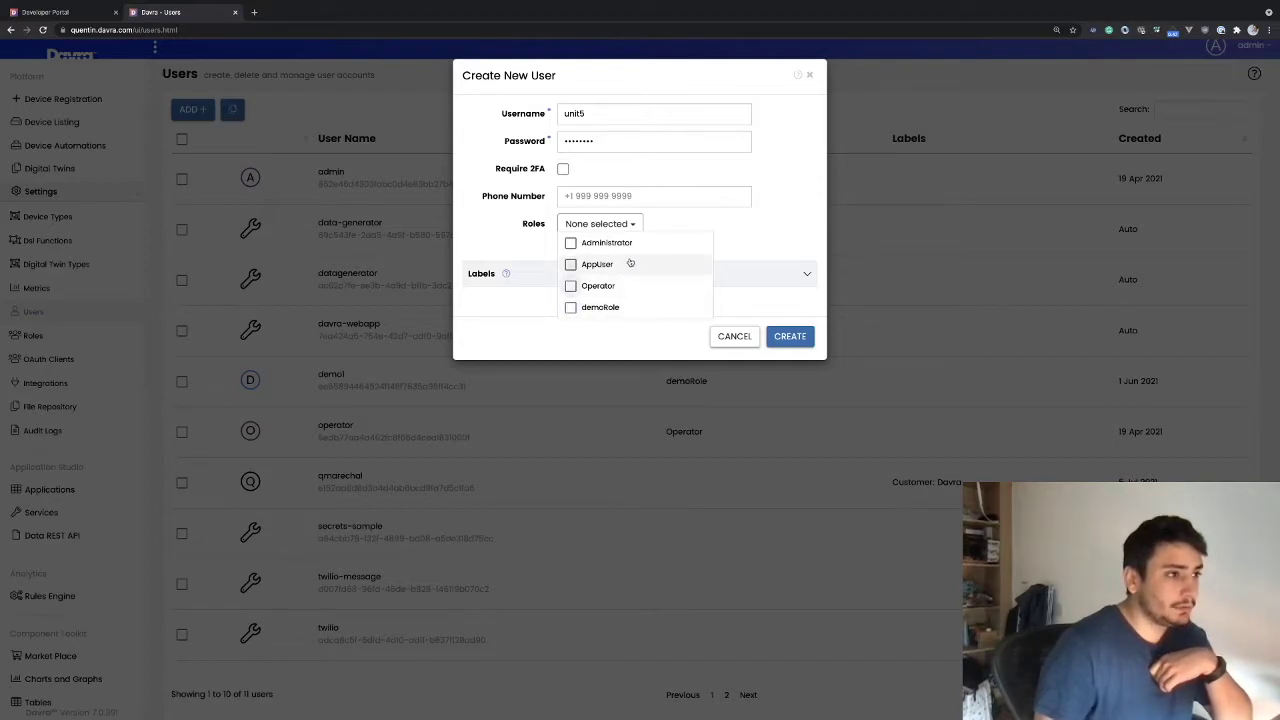
left_click(701, 227)
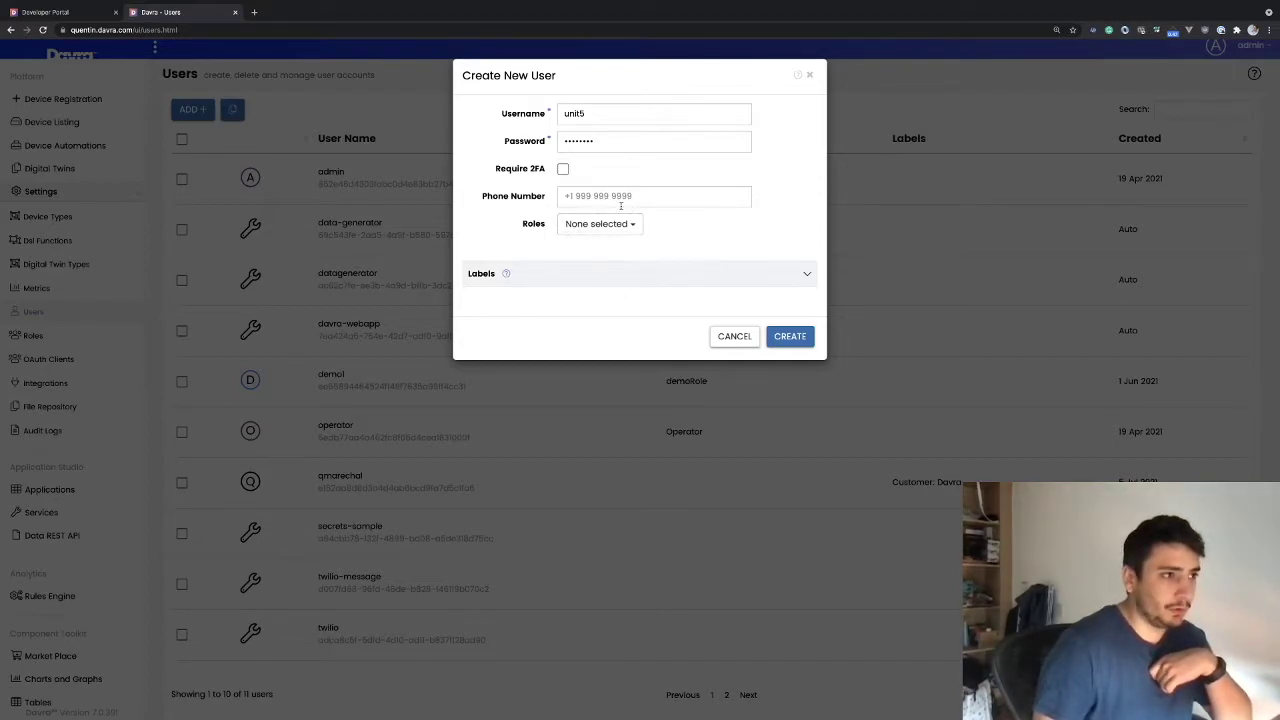
left_click(646, 277)
left_click(646, 277)
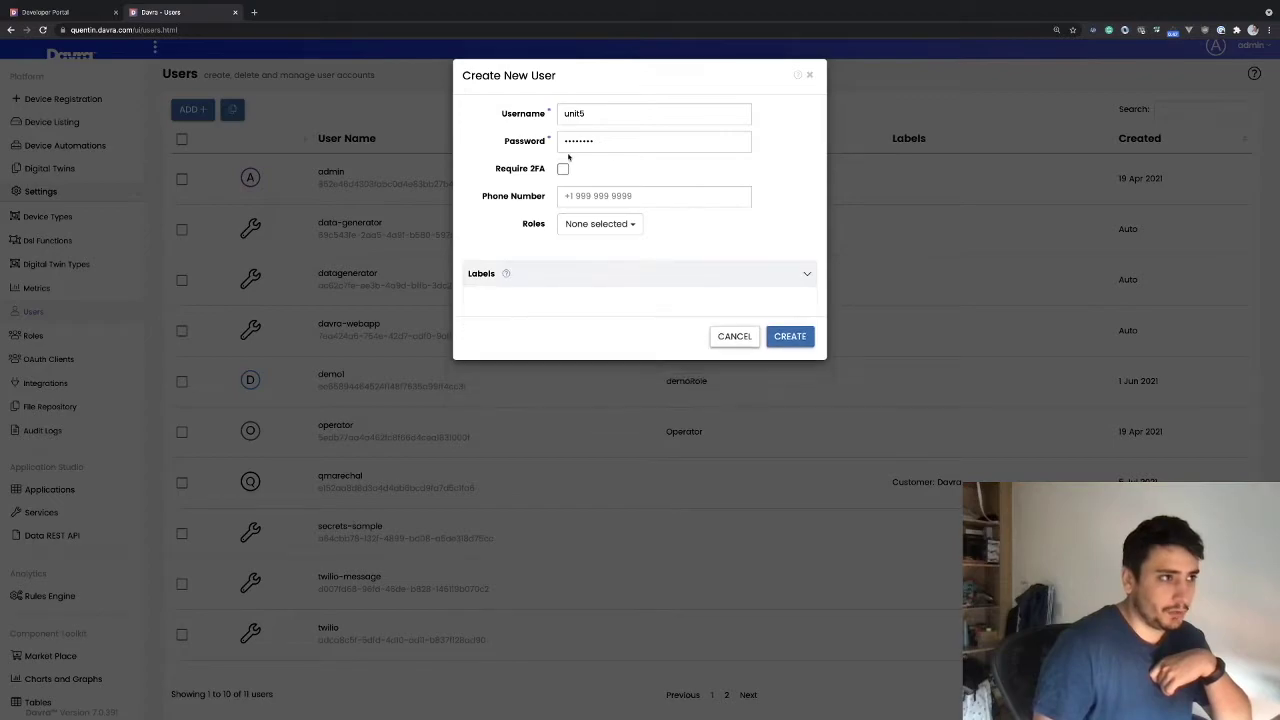
left_click(786, 339)
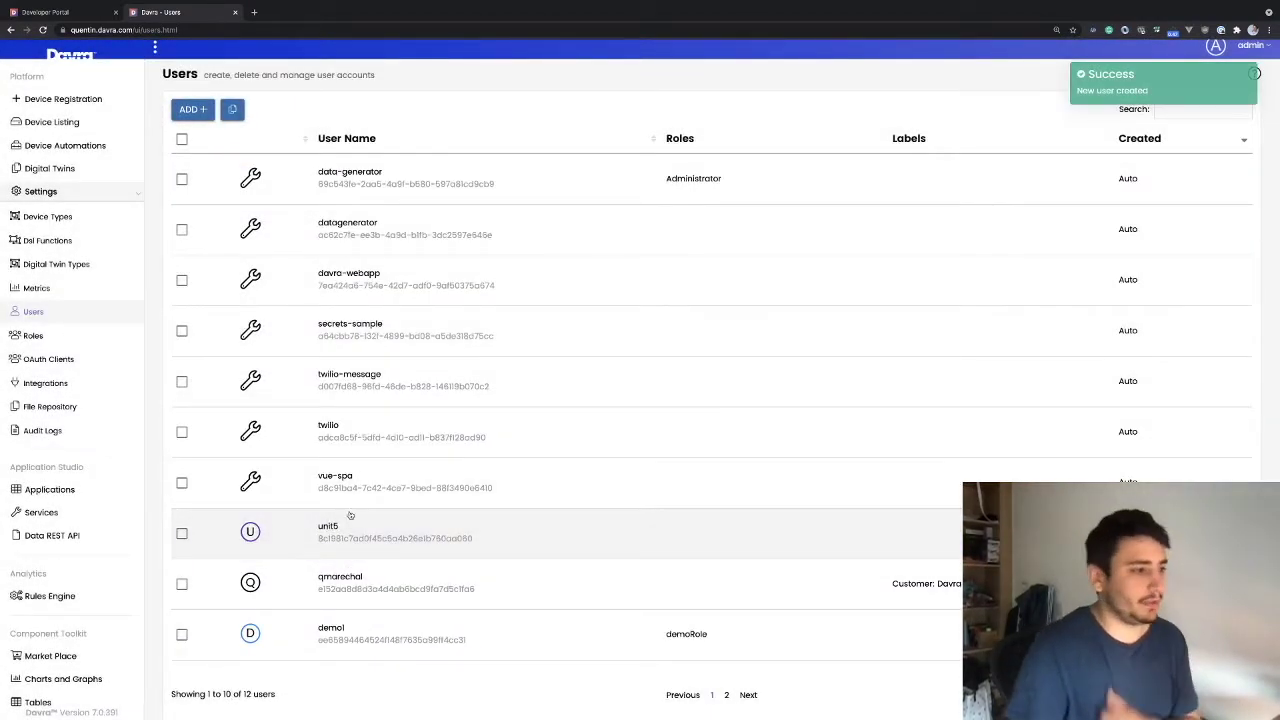
scroll(377, 517, "up", 5)
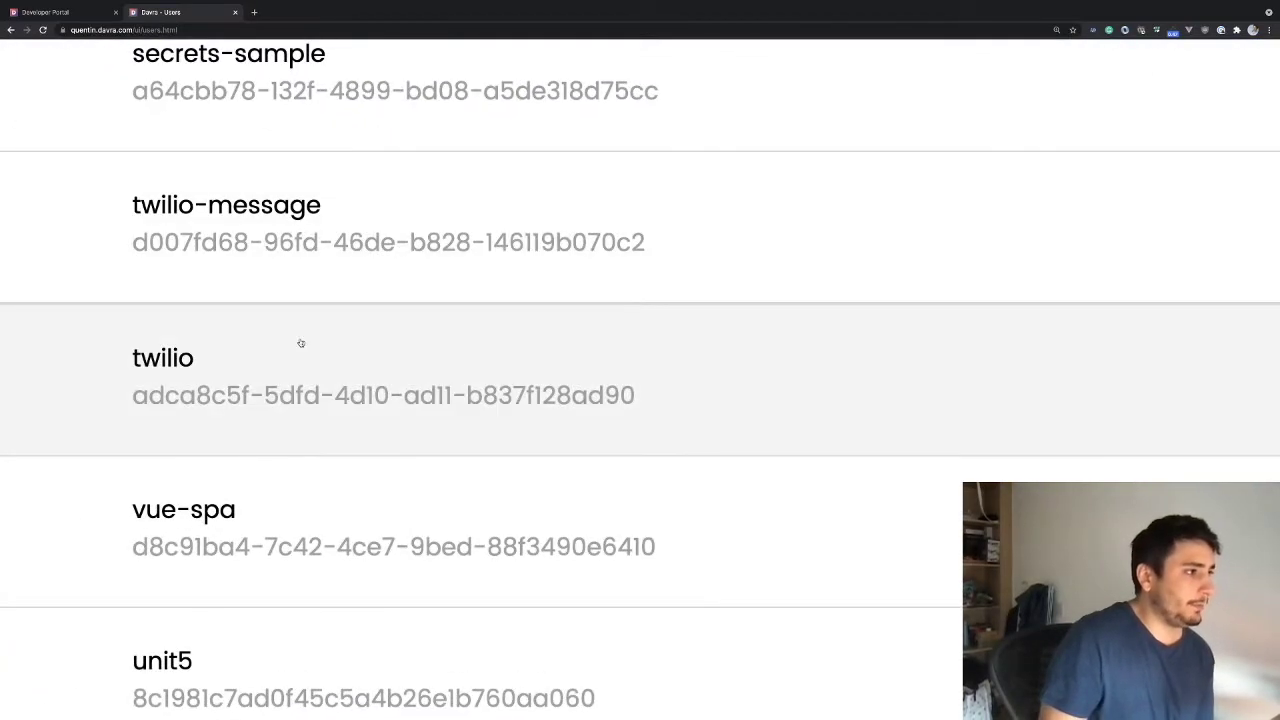
scroll(300, 343, "down", 5)
scroll(309, 201, "up", 2)
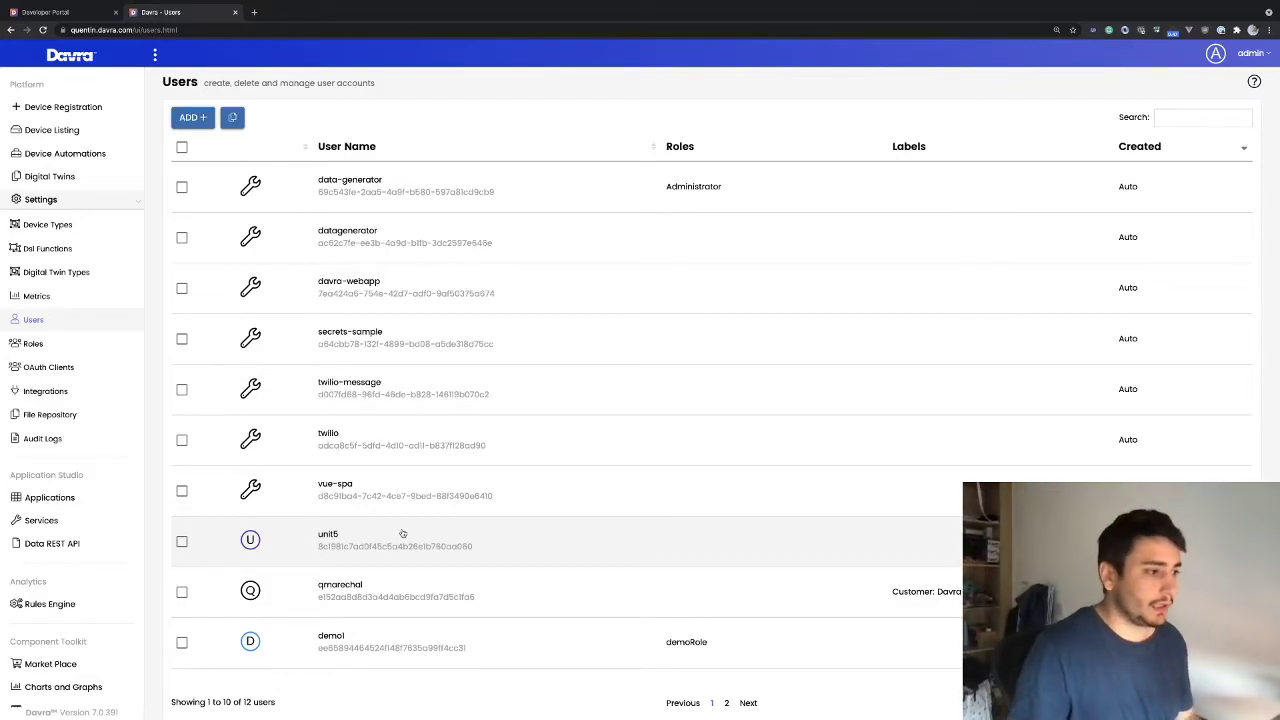
scroll(330, 90, "down", 1)
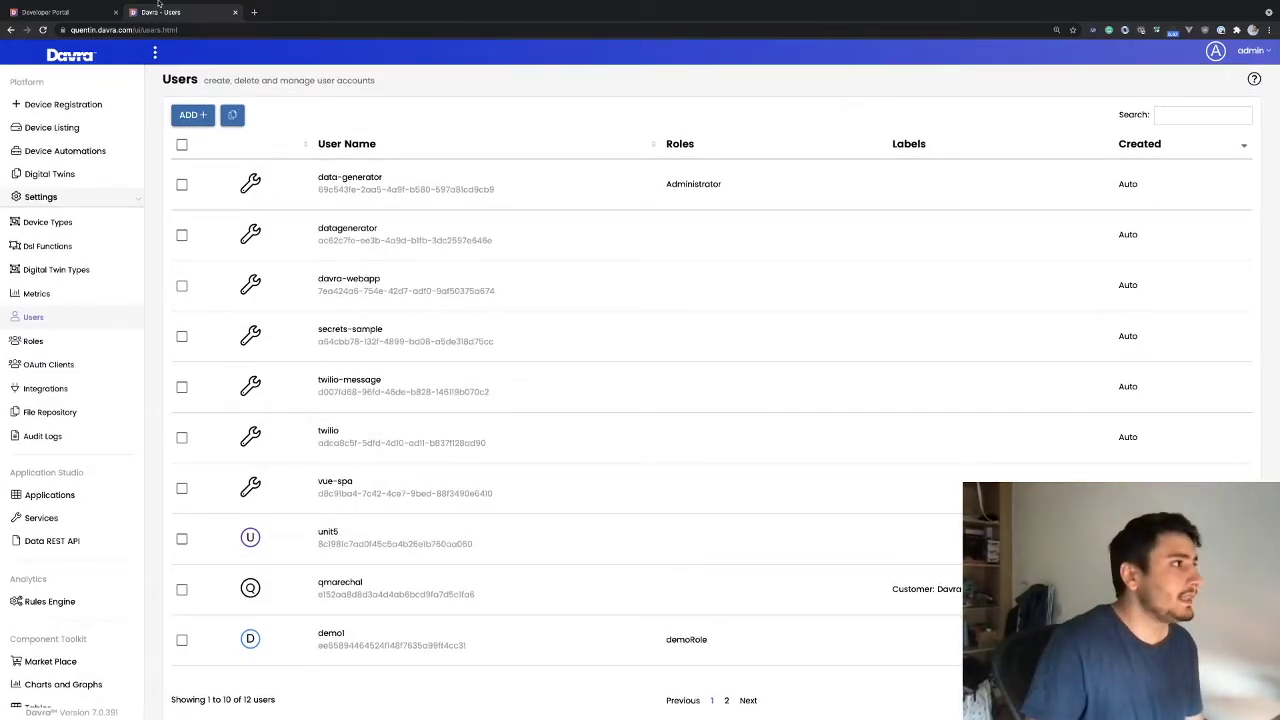
Exit fullscreen and load the Users page URL in a new incognito window
mouse_move(170, 6)
left_click(33, 19)
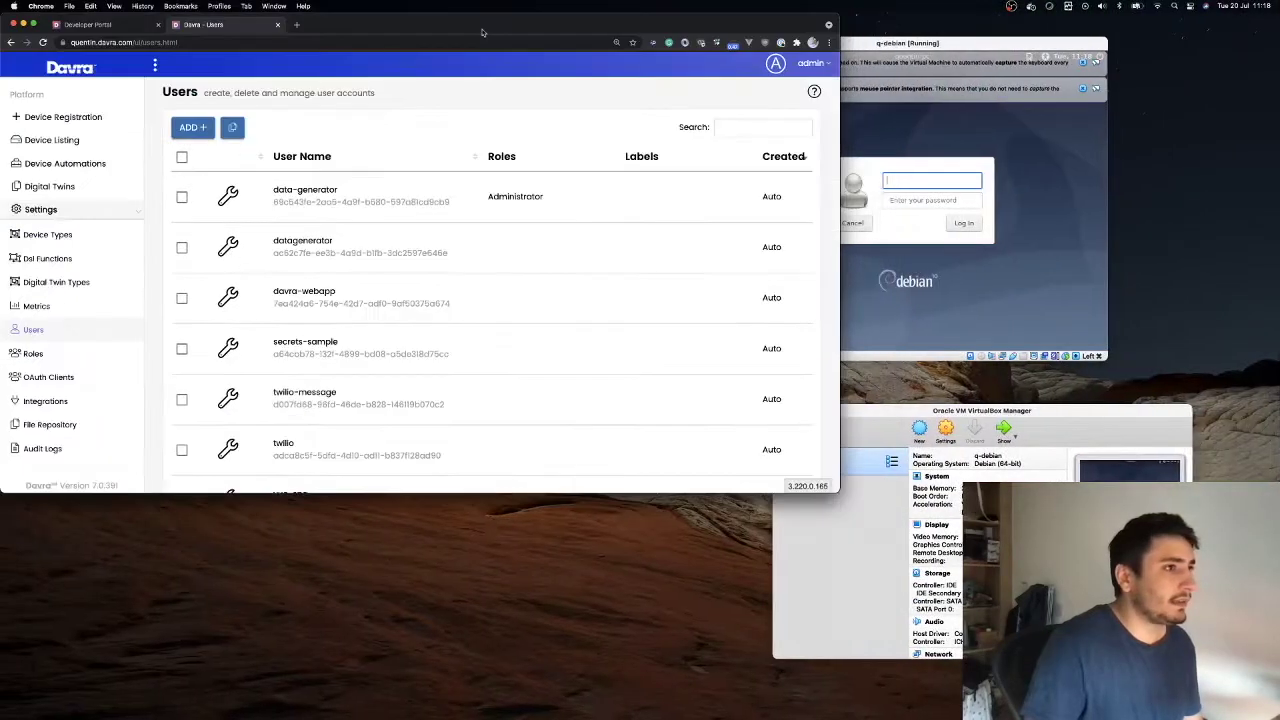
left_click(847, 73)
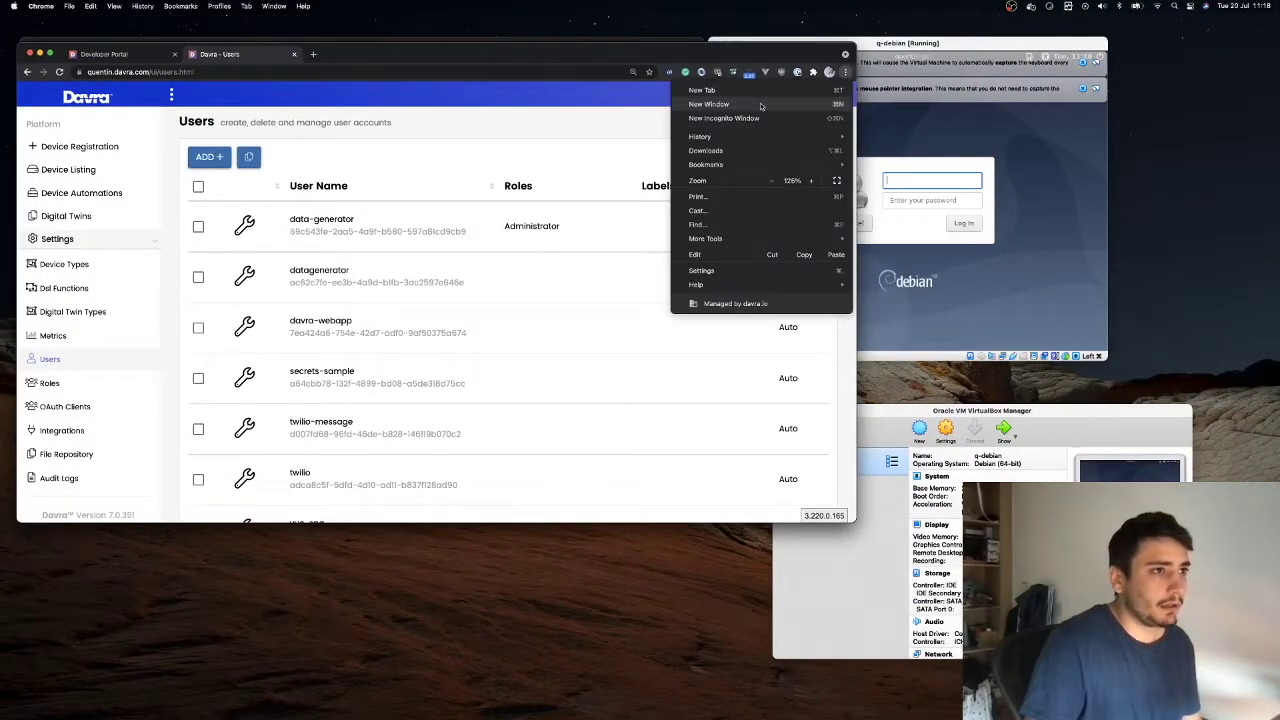
left_click(700, 117)
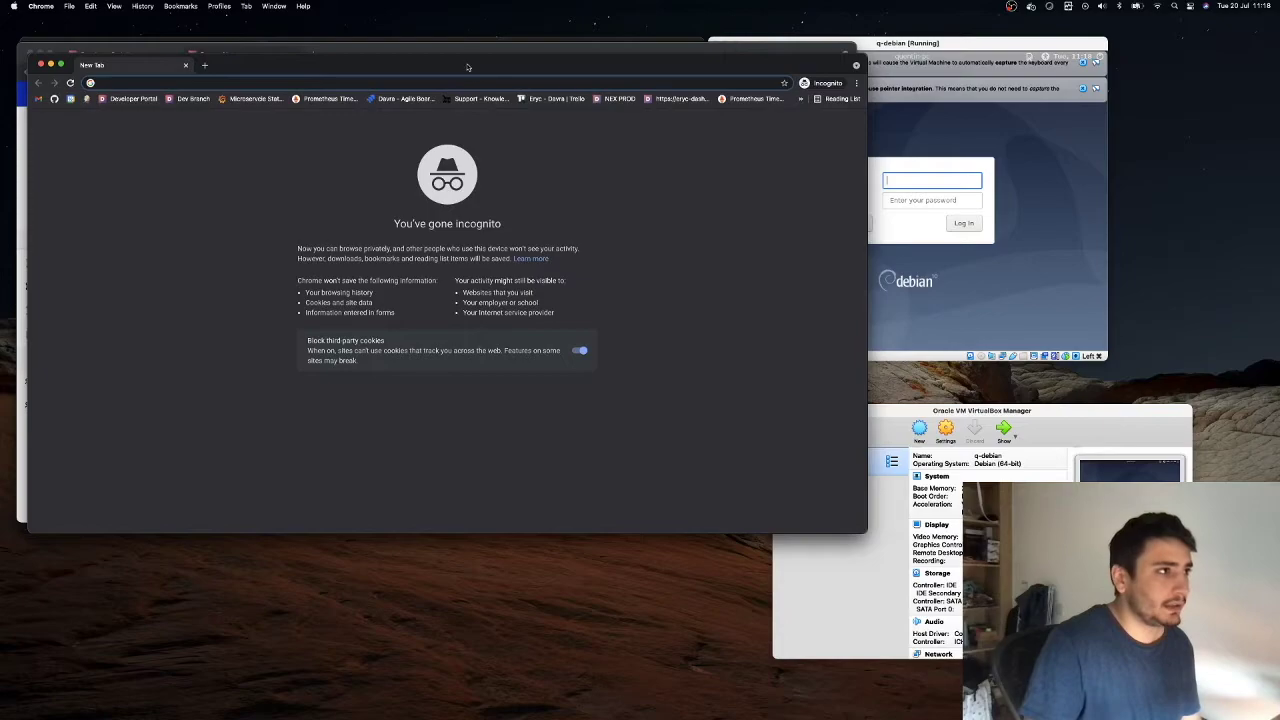
left_click_drag(477, 66, 812, 159)
left_click(213, 72)
left_click(147, 71)
key("super+c")
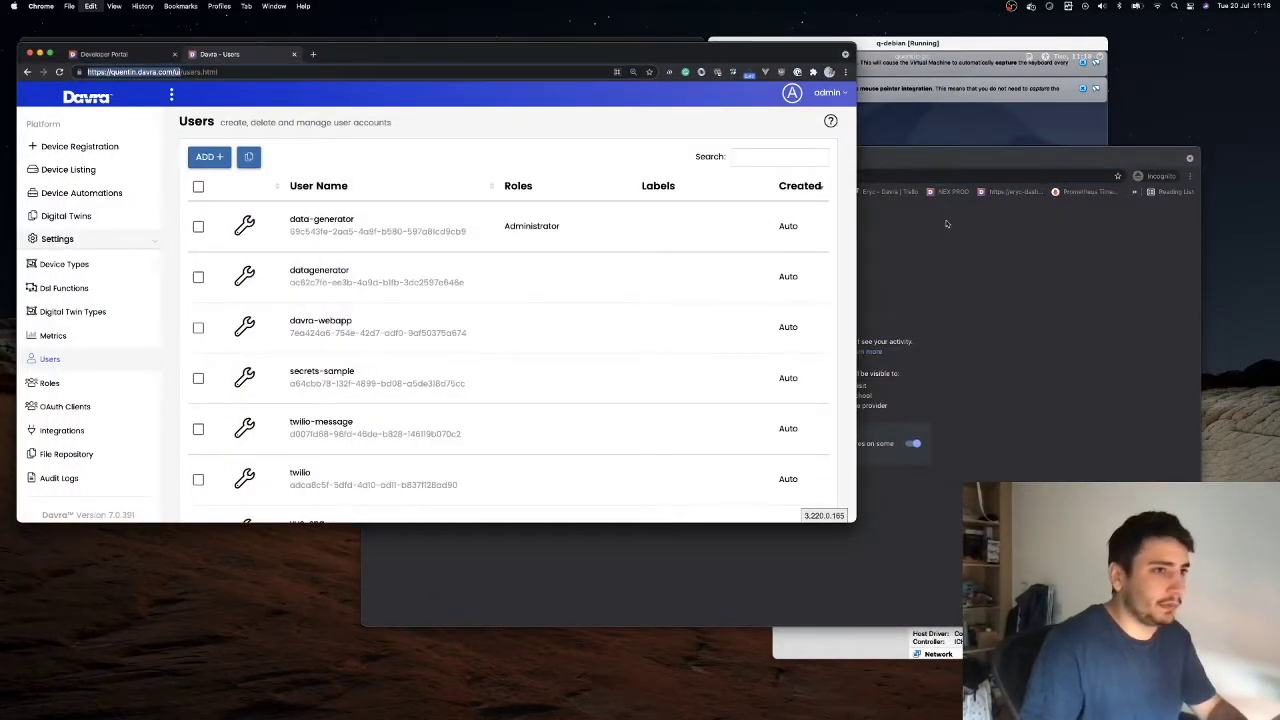
key("super+grave")
key("super+v")
key("Return")
Tile the login window on the right and the admin Users window on the left
left_click_drag(680, 158, 770, 9)
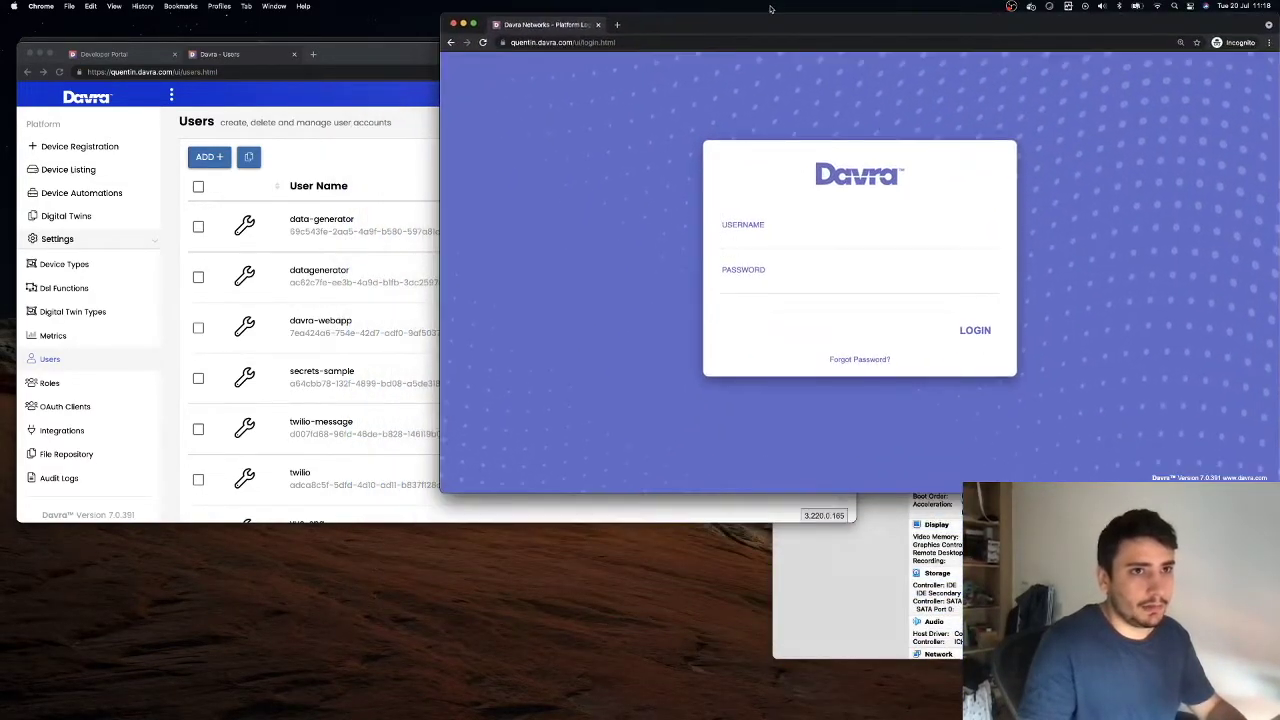
left_click_drag(447, 492, 708, 662)
left_click_drag(569, 46, 553, 13)
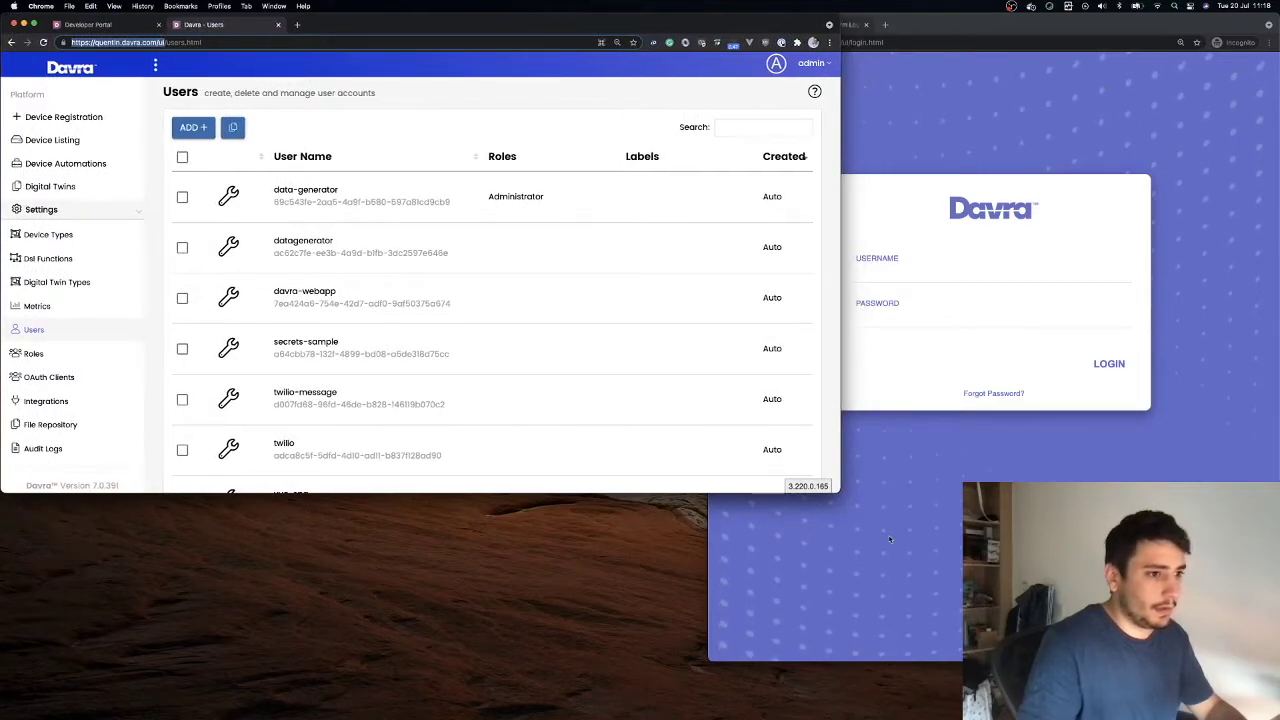
left_click_drag(844, 492, 670, 648)
left_click(932, 271)
Log in to the incognito window as unit5 with its password
scroll(420, 367, "down", 3)
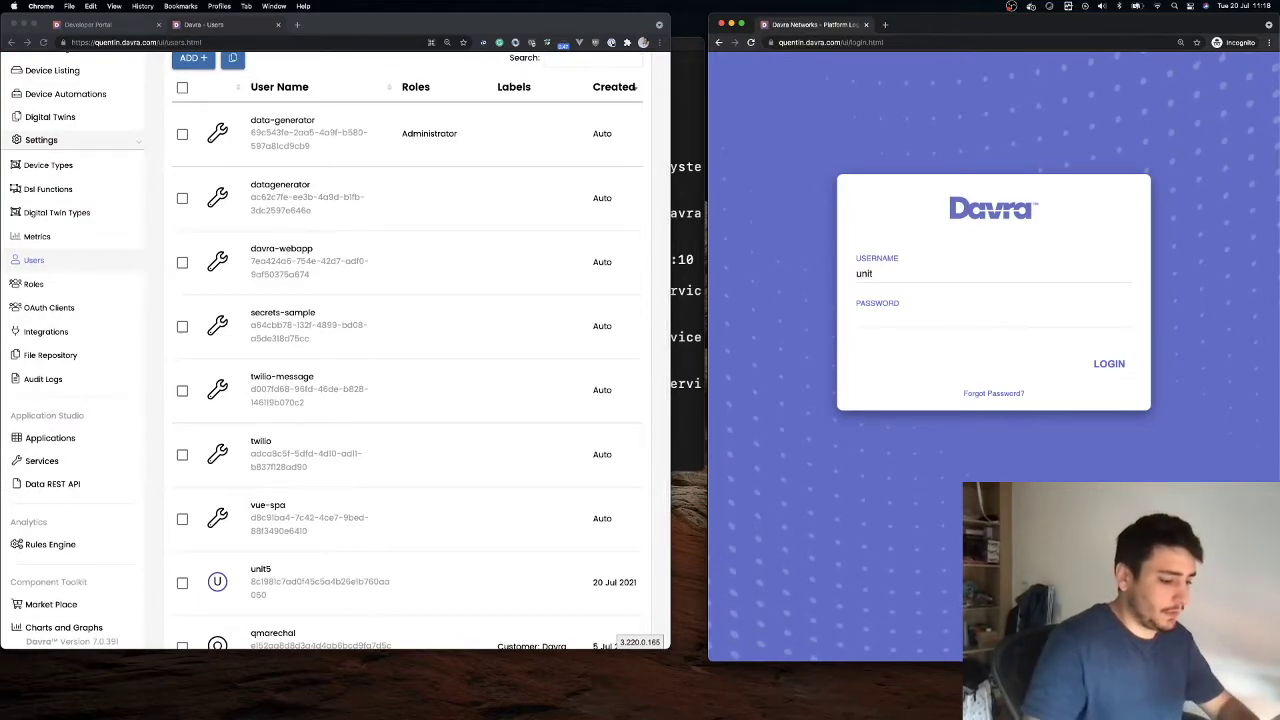
left_click(928, 320)
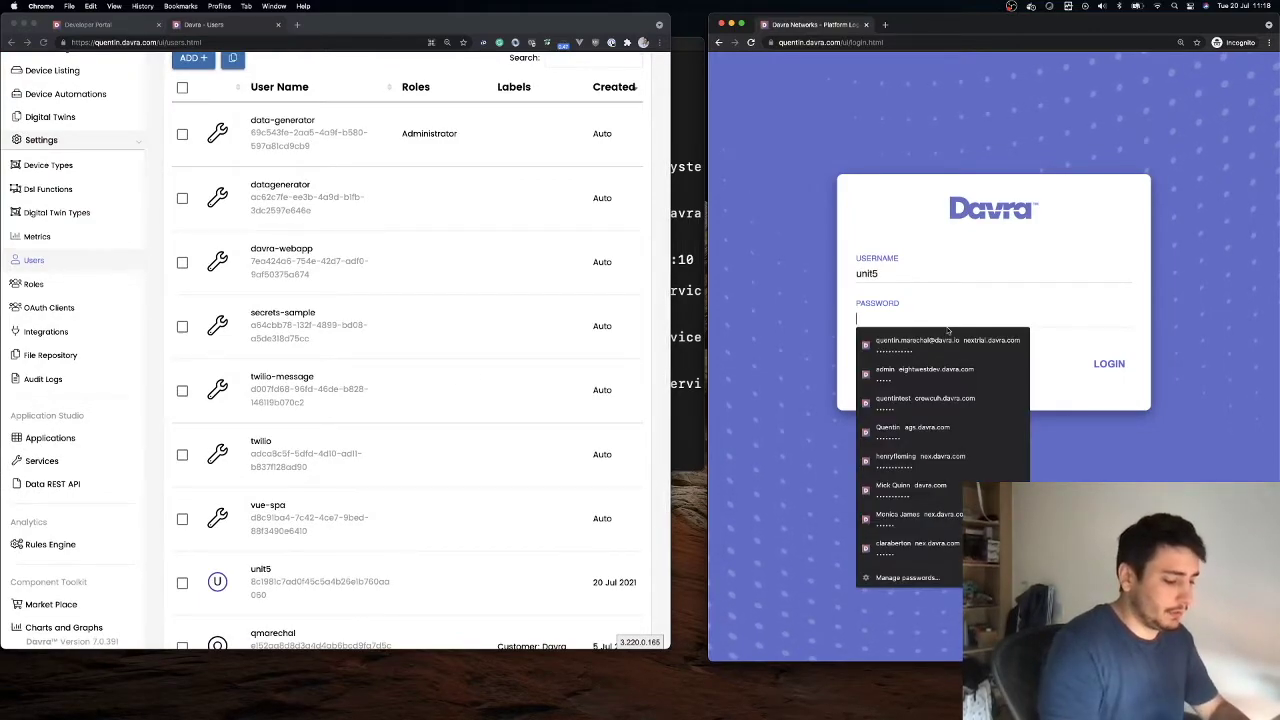
key("Escape")
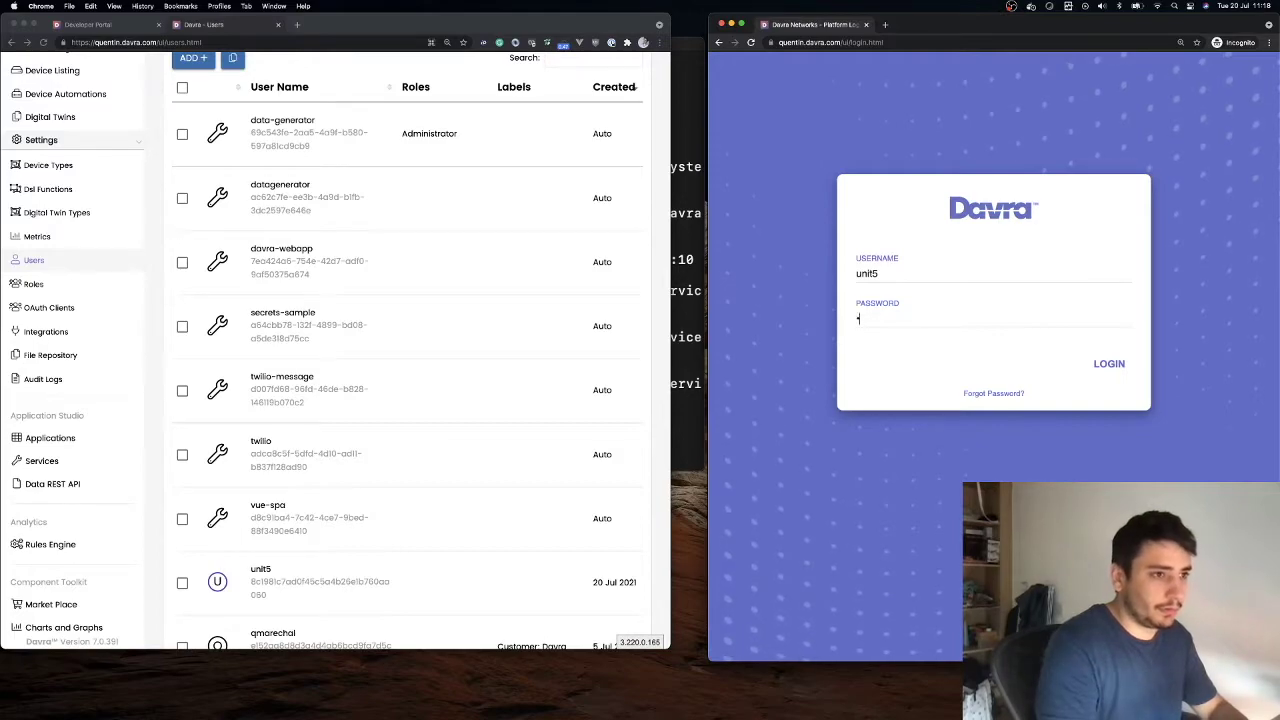
type("uni")
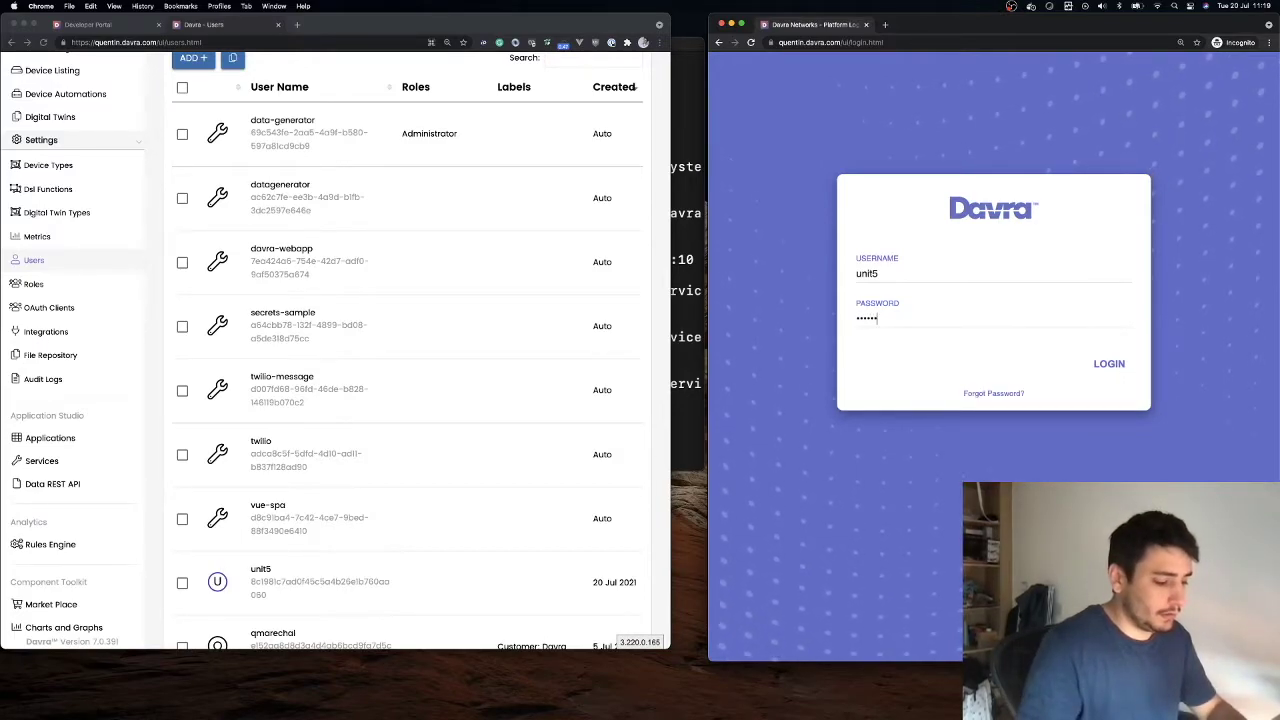
left_click(1127, 369)
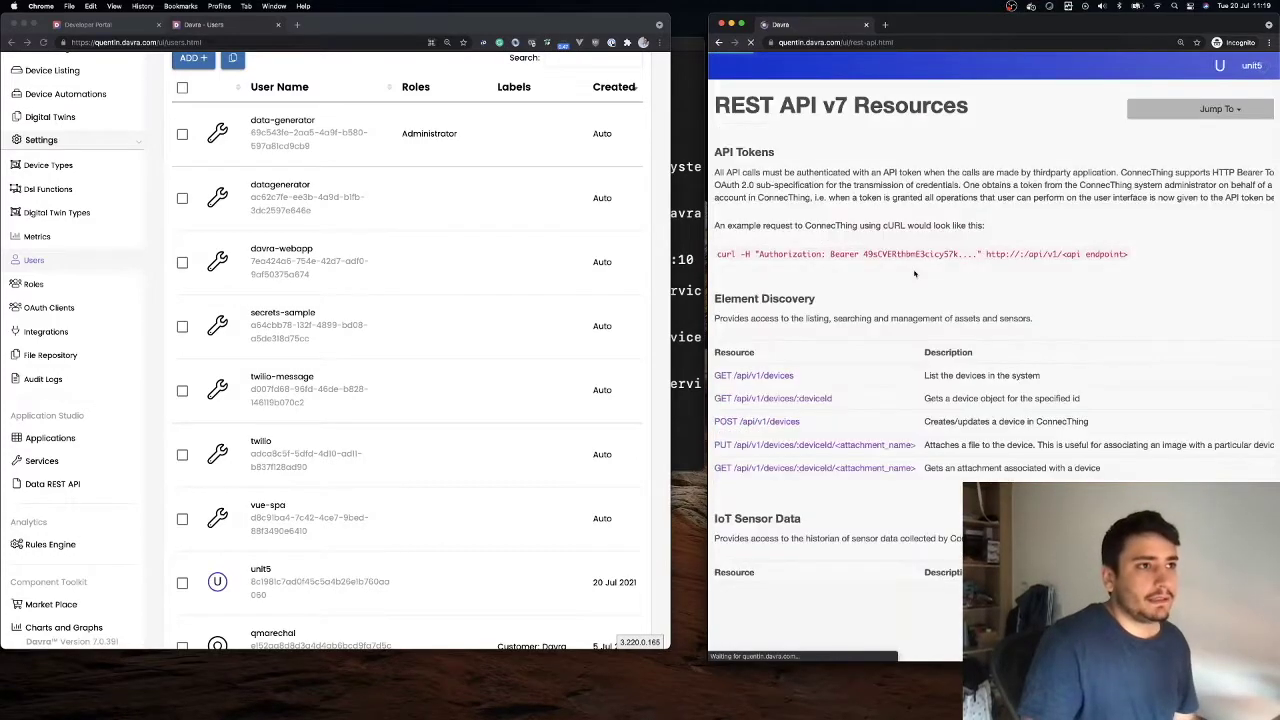
Check unit5's restricted Settings sidebar, then place its window beside the admin Users table
left_click_drag(707, 84, 342, 74)
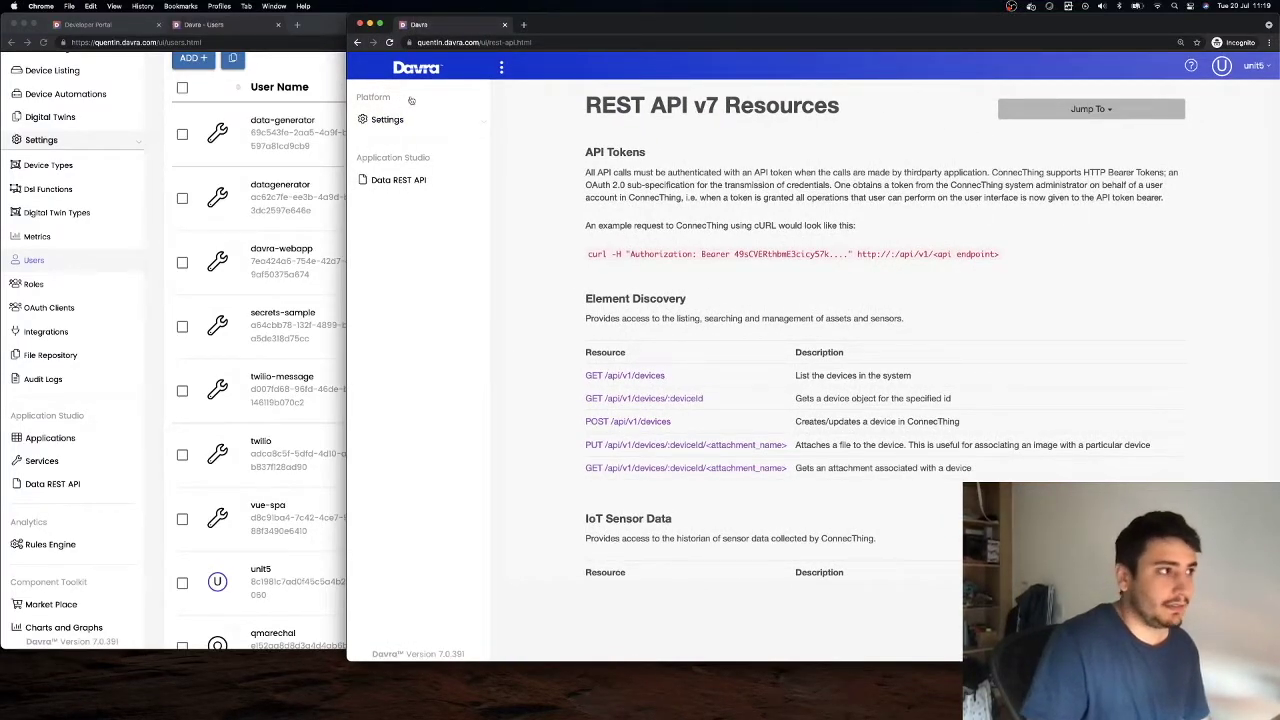
double_click(384, 122)
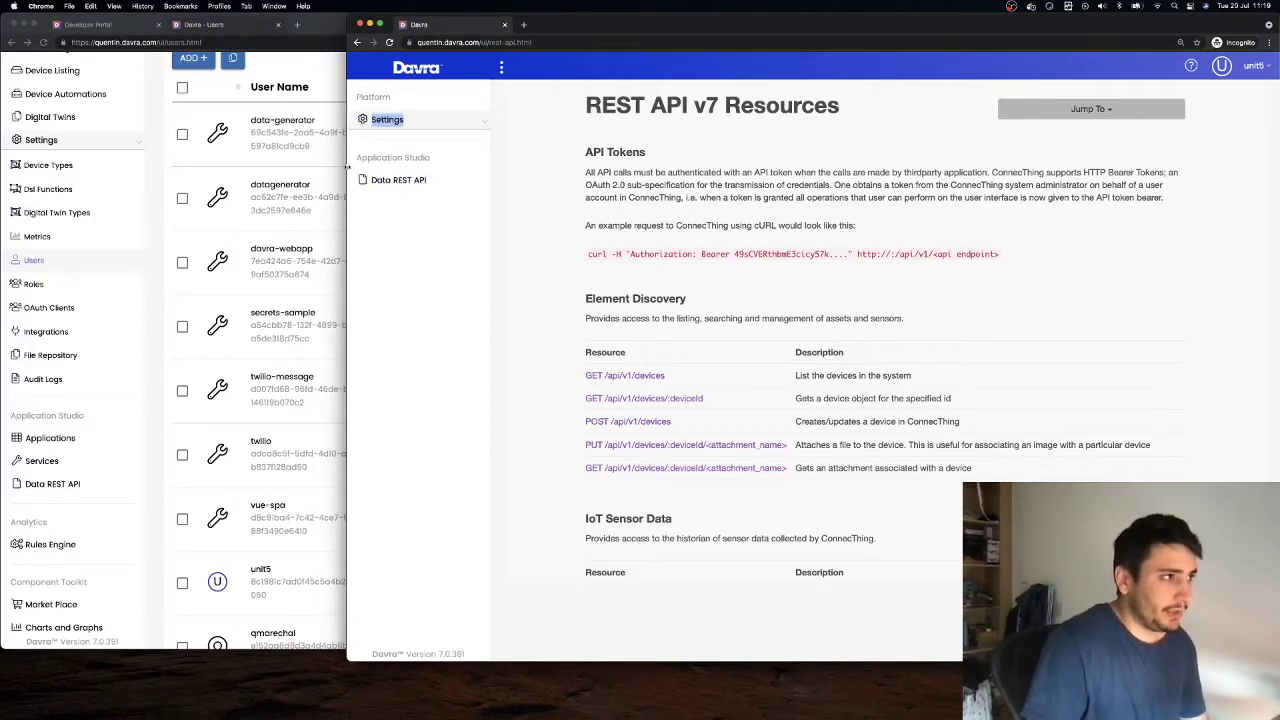
left_click_drag(347, 167, 672, 148)
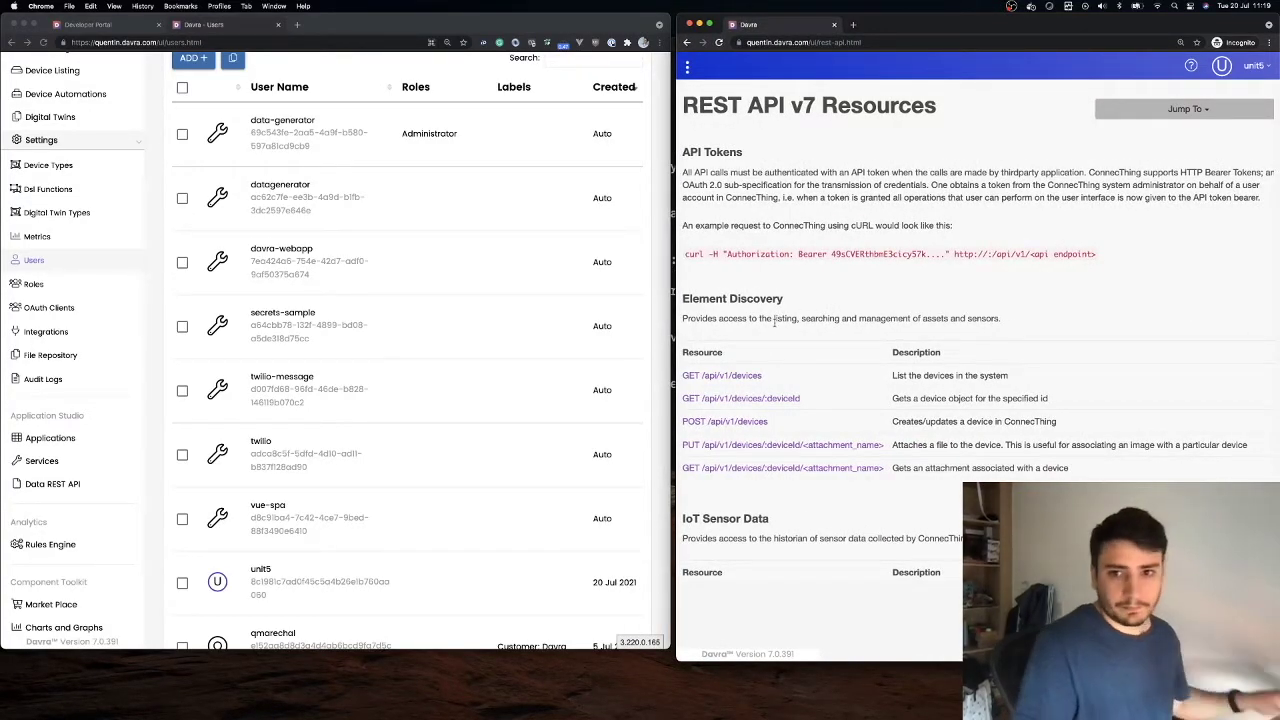
scroll(52, 257, "down", 2)
scroll(52, 257, "up", 4)
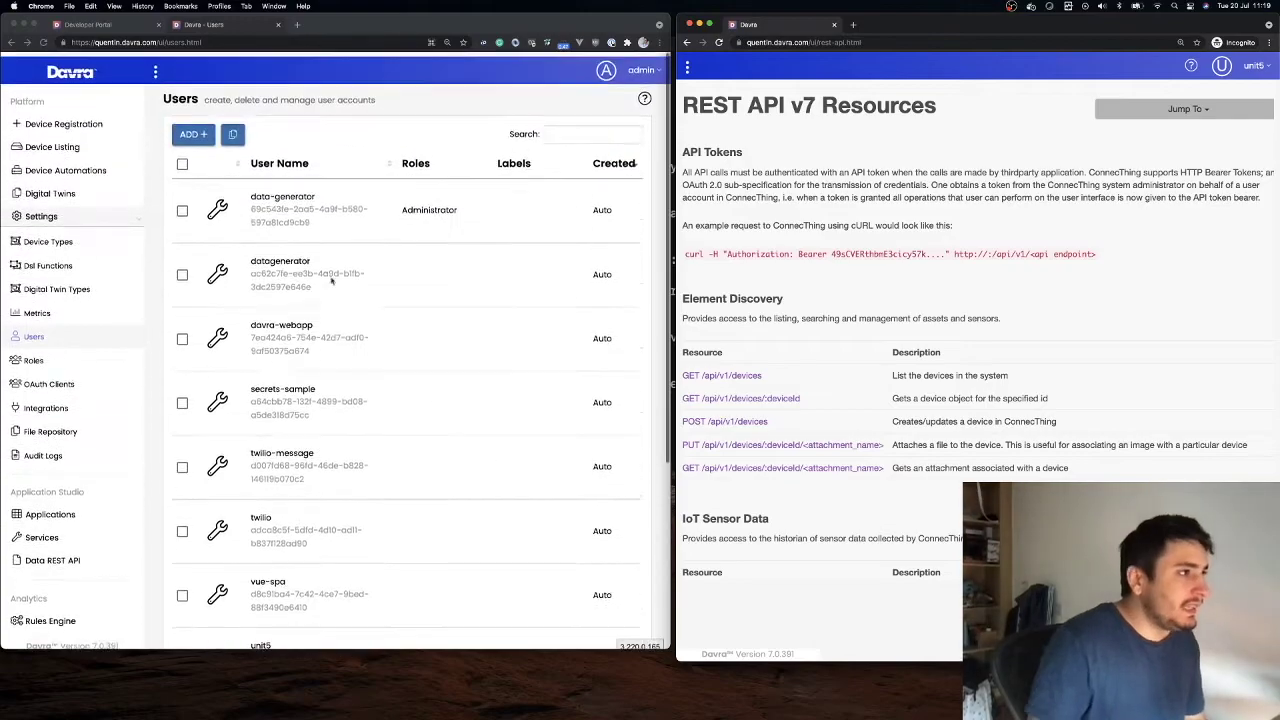
Add a role named unit5role on the Roles page and open its permissions
left_click(36, 356)
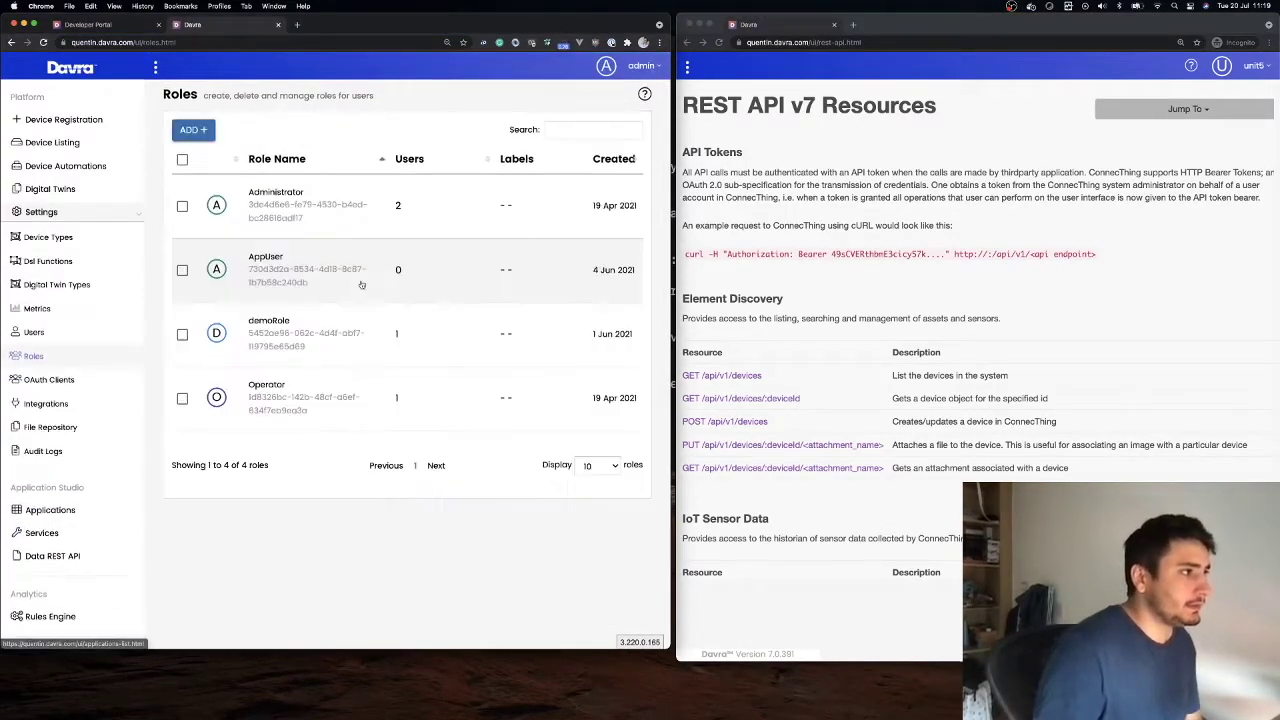
left_click(191, 130)
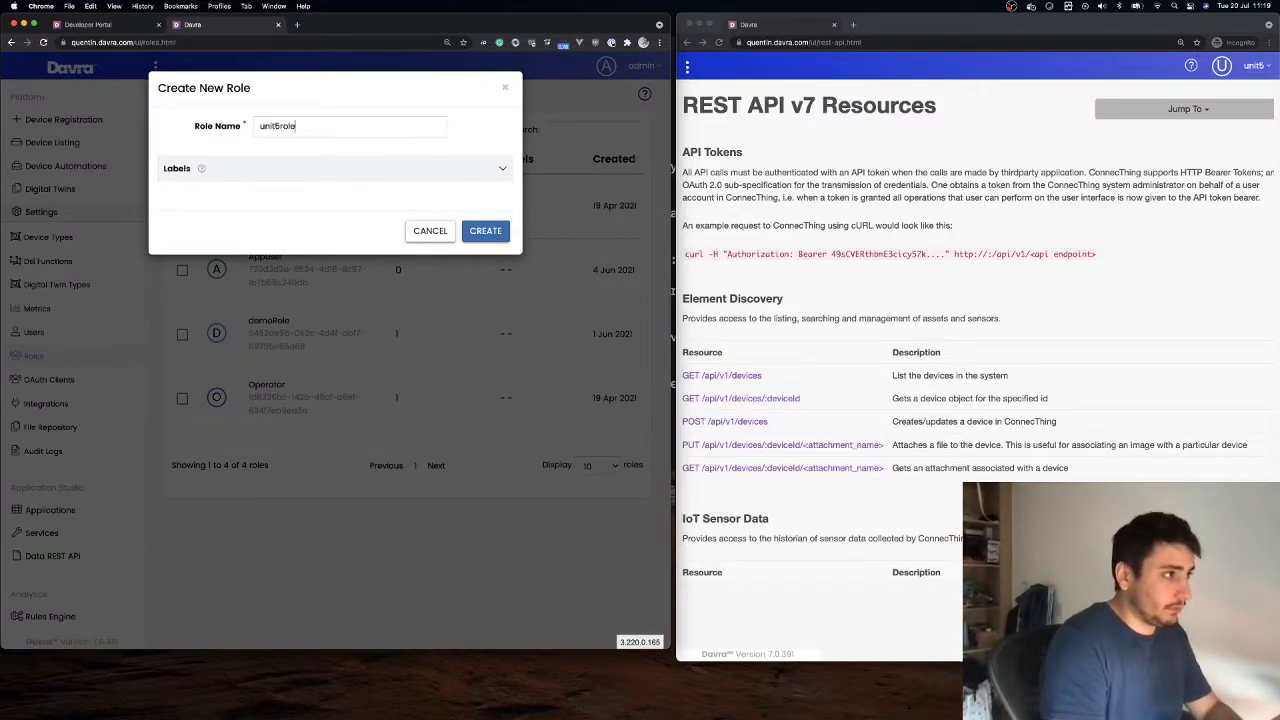
left_click(485, 231)
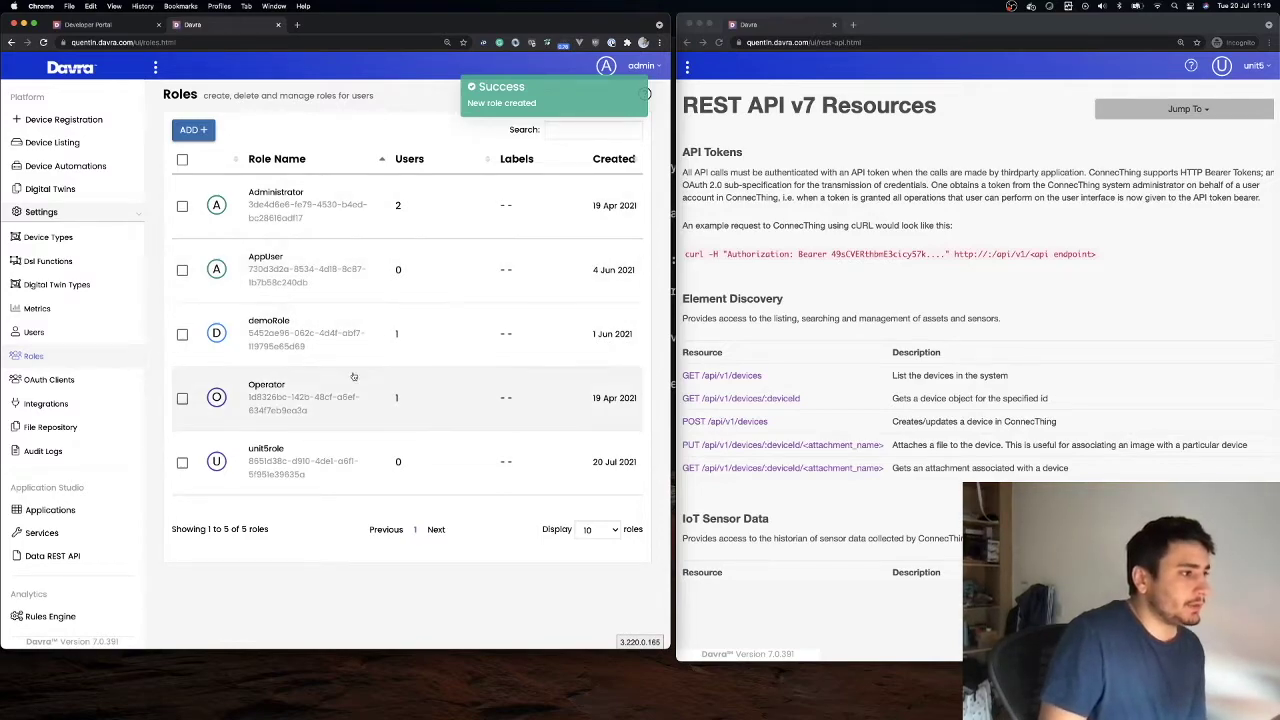
left_click(346, 477)
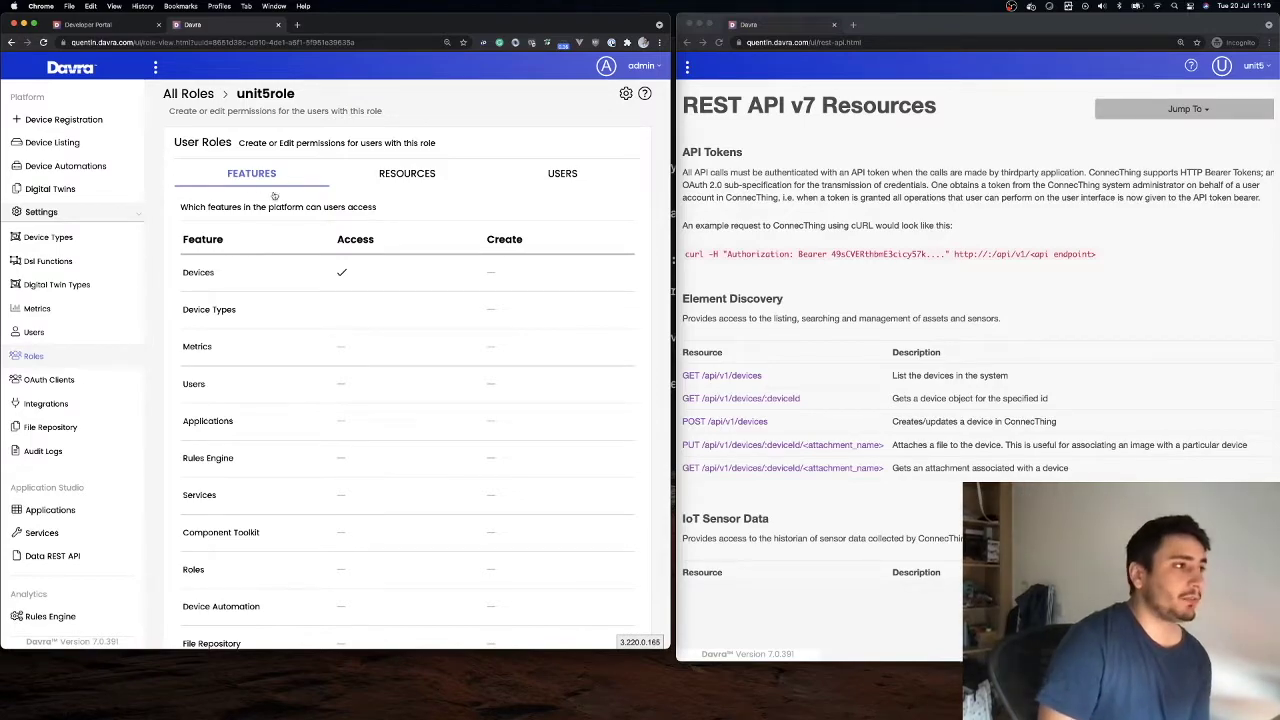
Enable the Applications Access cell on unit5role's Features tab, alongside Devices
scroll(338, 293, "down", 1)
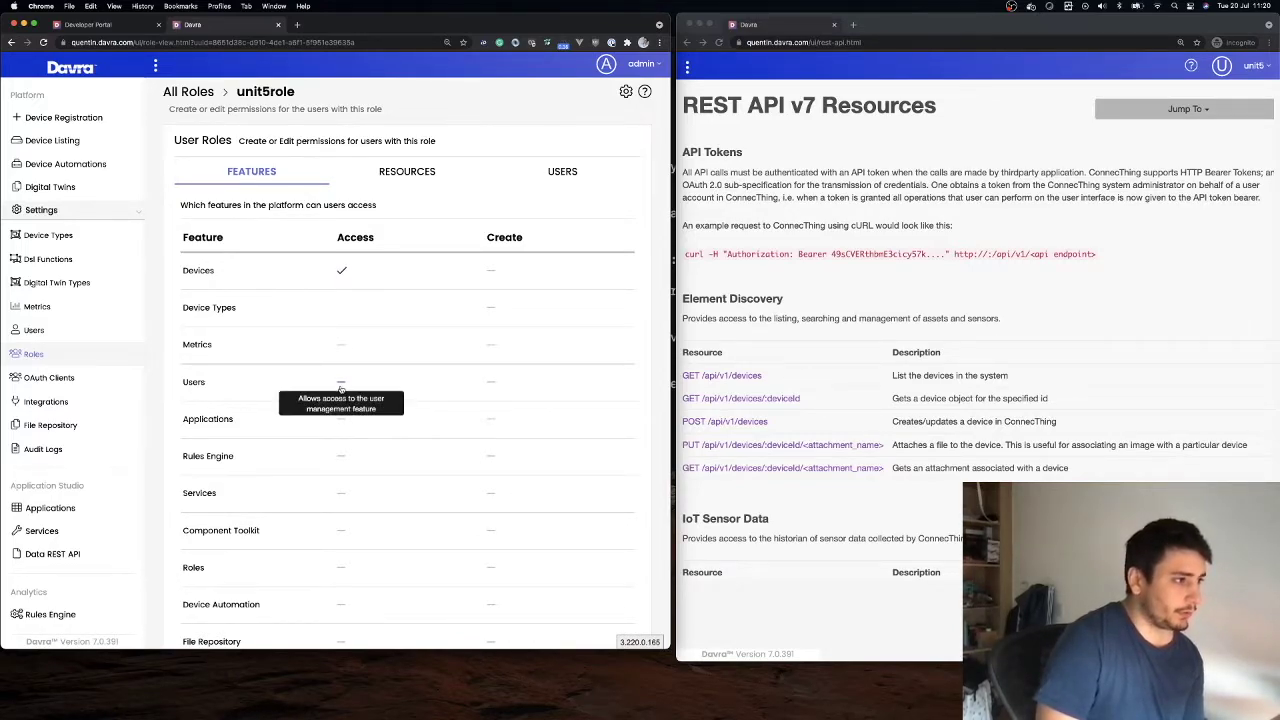
left_click(341, 421)
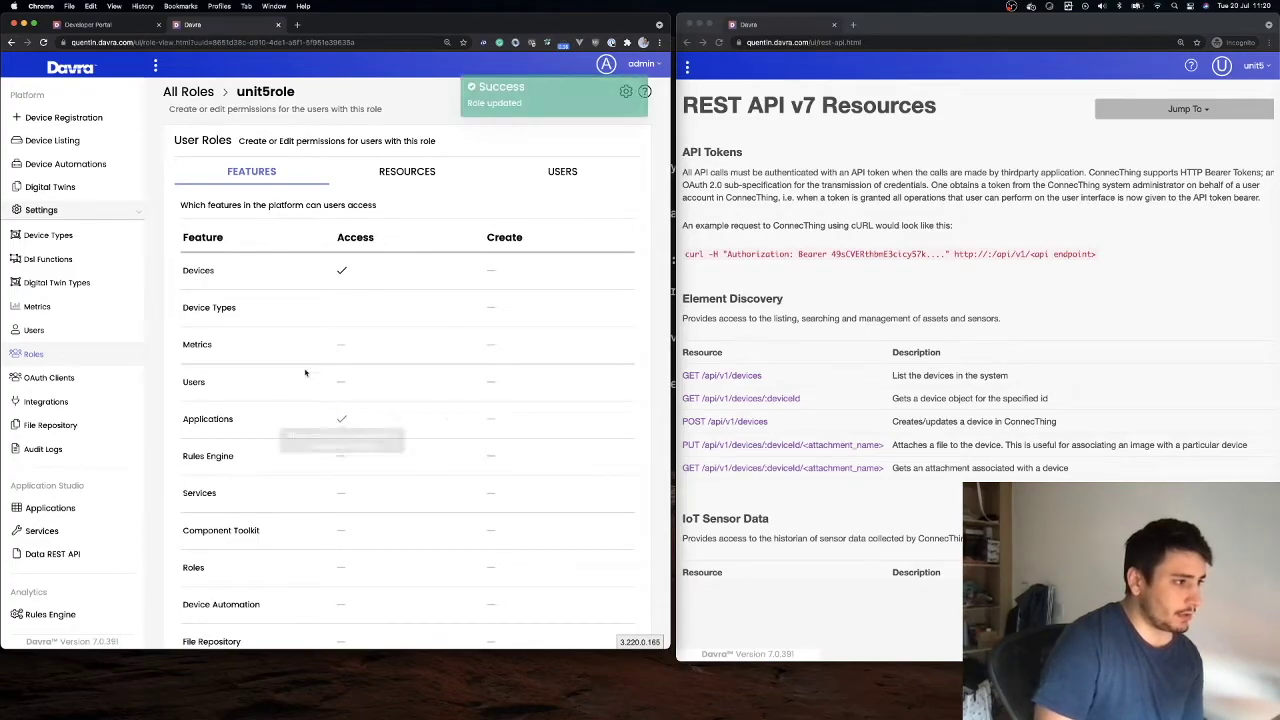
scroll(355, 428, "down", 1)
scroll(359, 430, "up", 1)
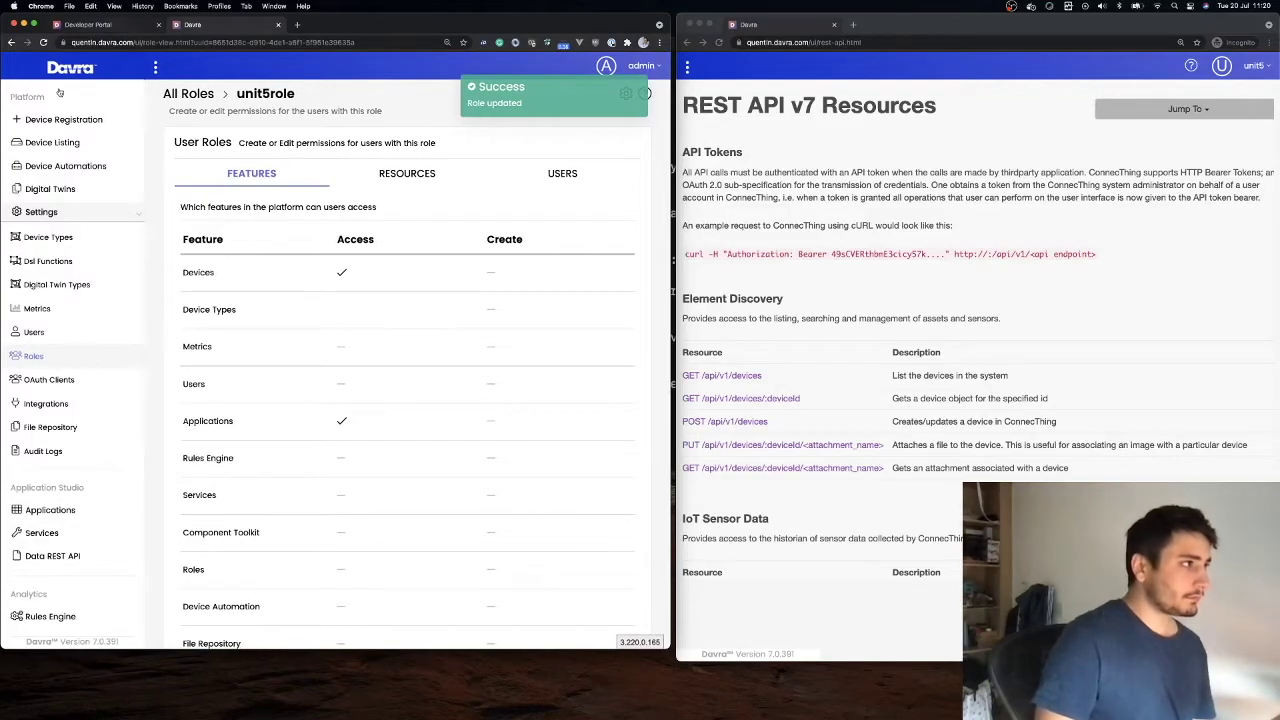
scroll(60, 220, "down", 1)
Assign the unit5role role to user unit5 on page 2 of the Users list and confirm
left_click(51, 321)
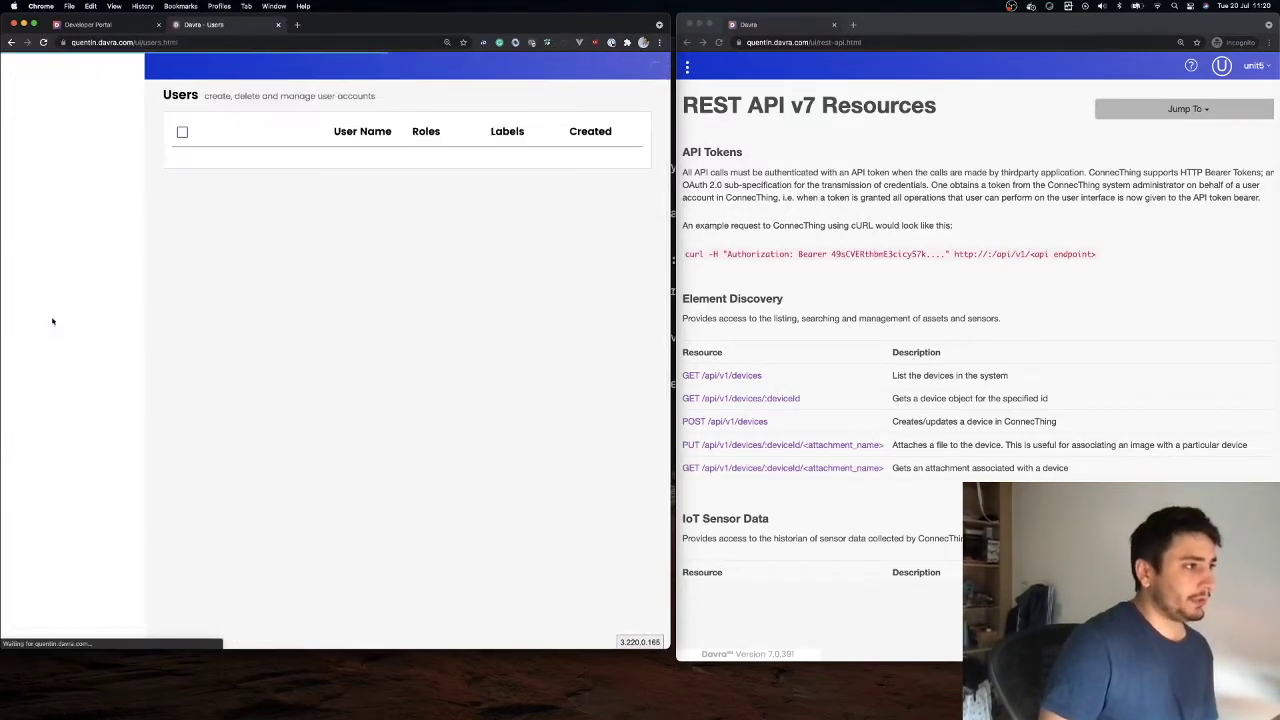
scroll(380, 502, "down", 5)
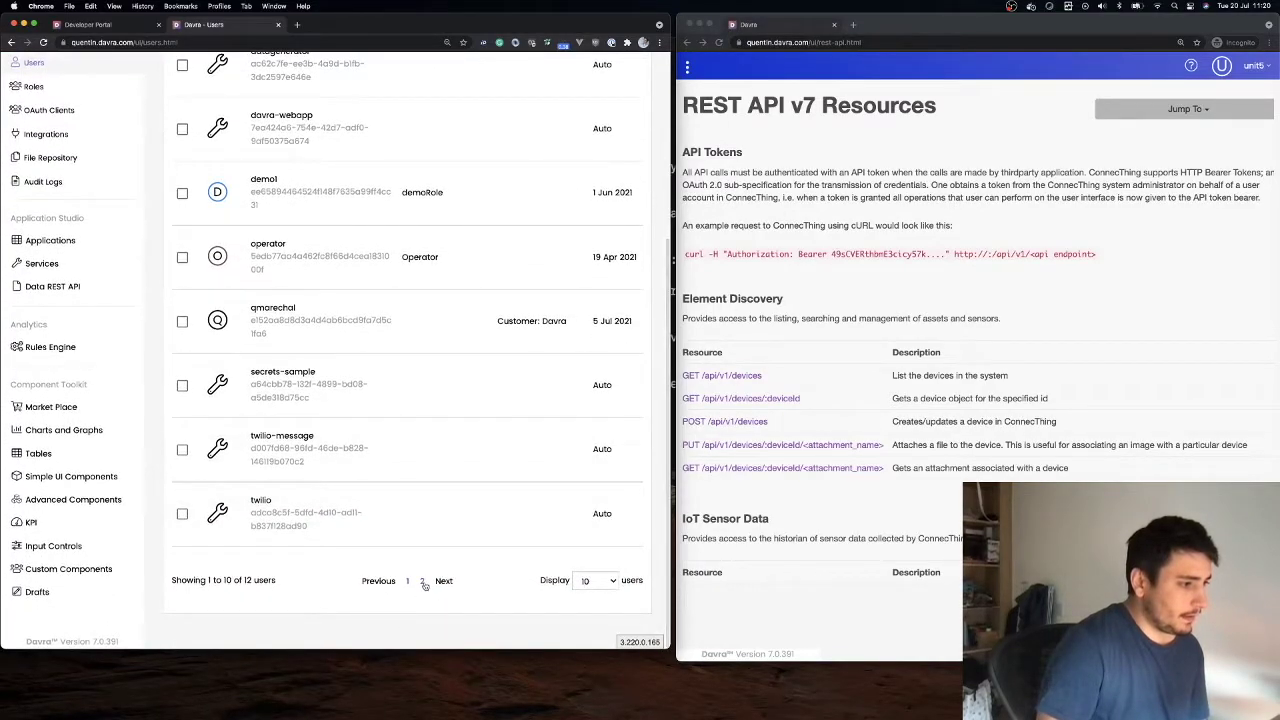
left_click(421, 579)
scroll(300, 300, "up", 2)
left_click(270, 205)
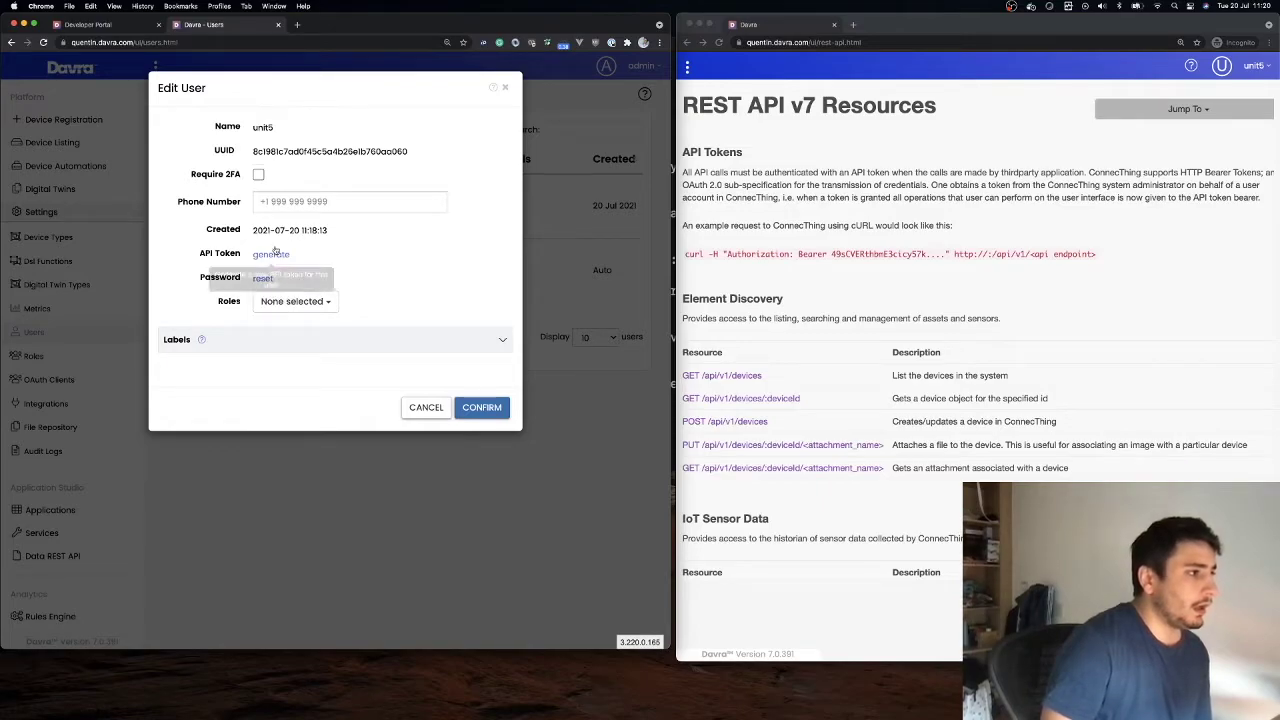
left_click(292, 302)
left_click(266, 406)
left_click(470, 408)
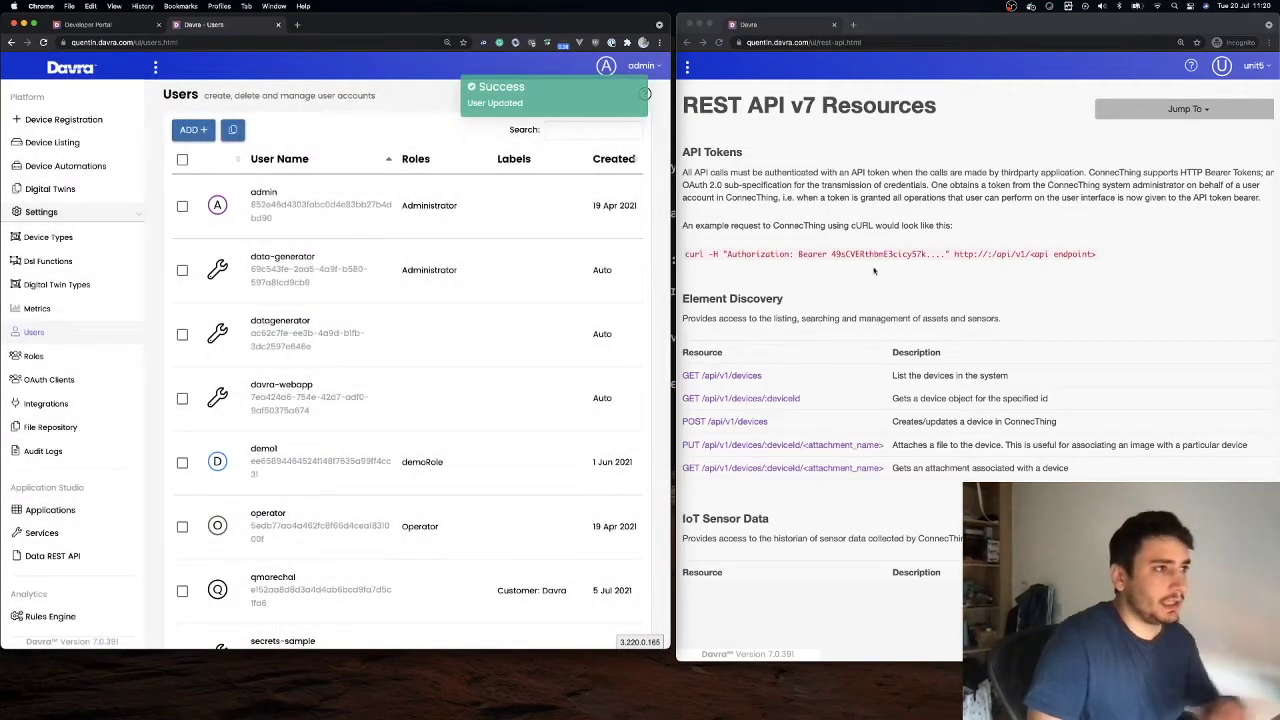
Reload unit5's incognito window and trim its address back to /ui/
left_click(897, 258)
key("super+r")
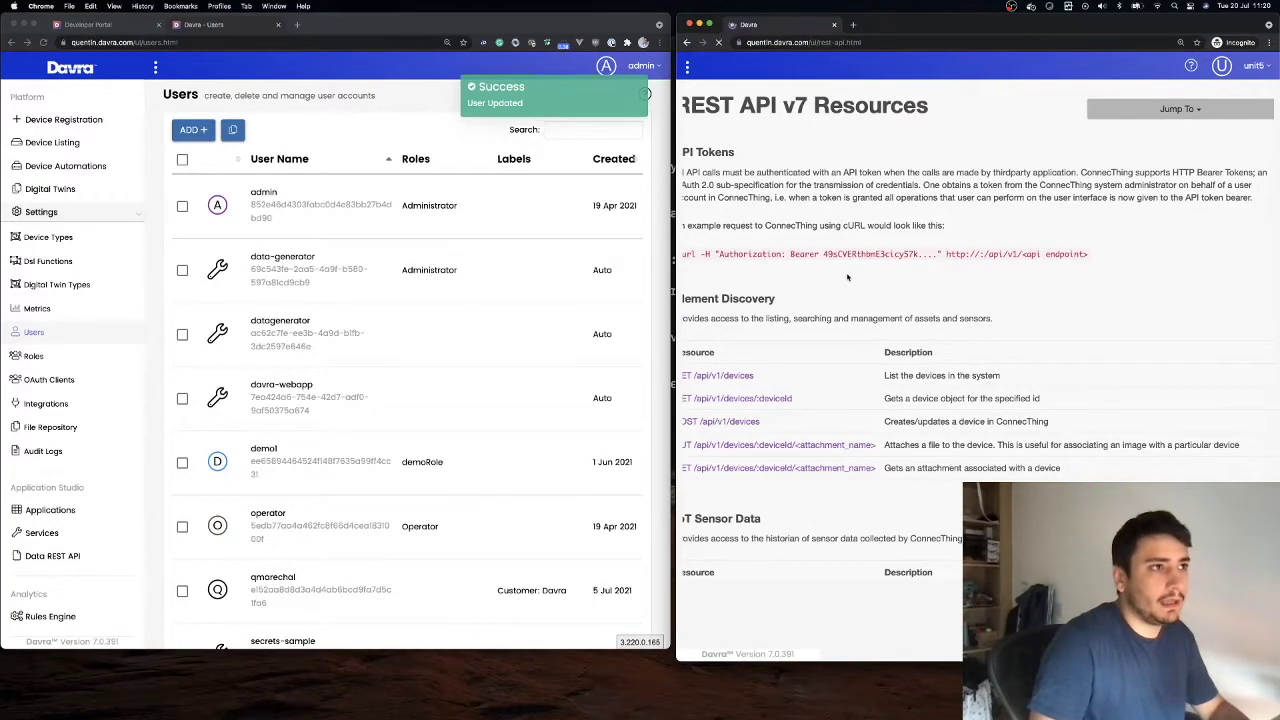
key("super+r")
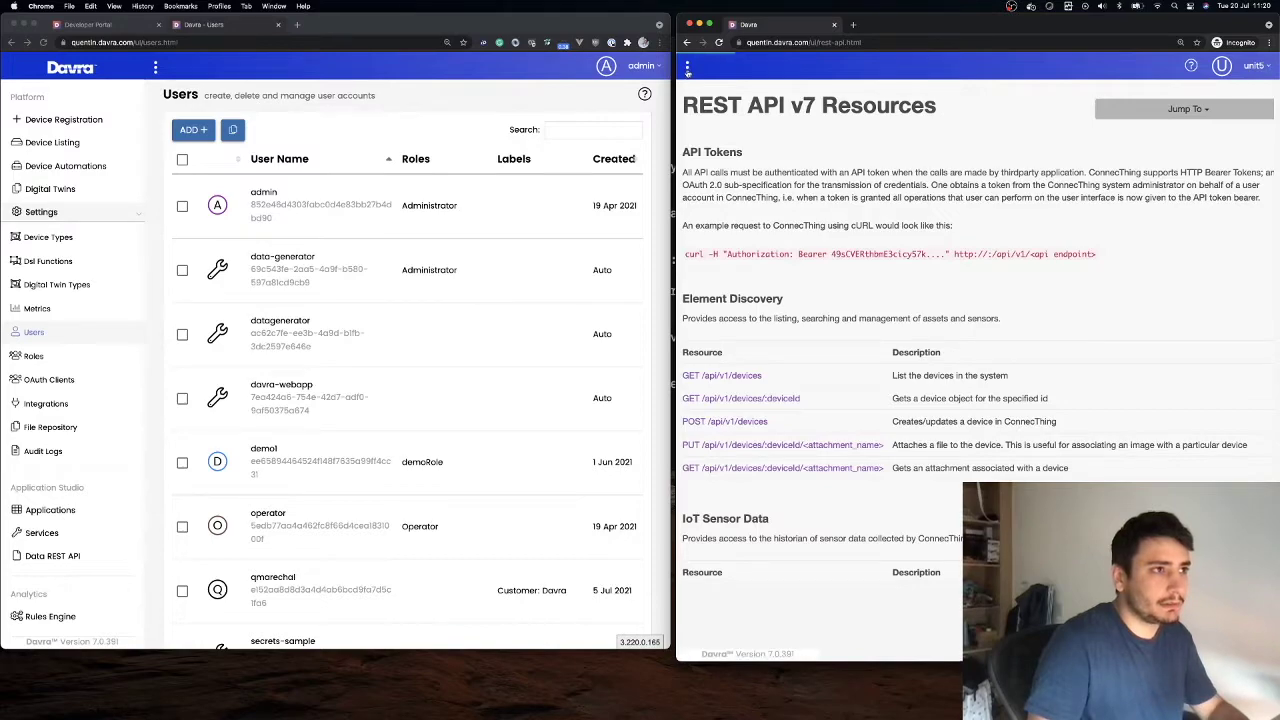
left_click(820, 42)
key("BackSpace")
key("BackSpace")
key("BackSpace")
key("BackSpace")
key("BackSpace")
key("BackSpace")
key("BackSpace")
key("BackSpace")
key("BackSpace")
key("BackSpace")
key("BackSpace")
key("BackSpace")
key("BackSpace")
key("Return")
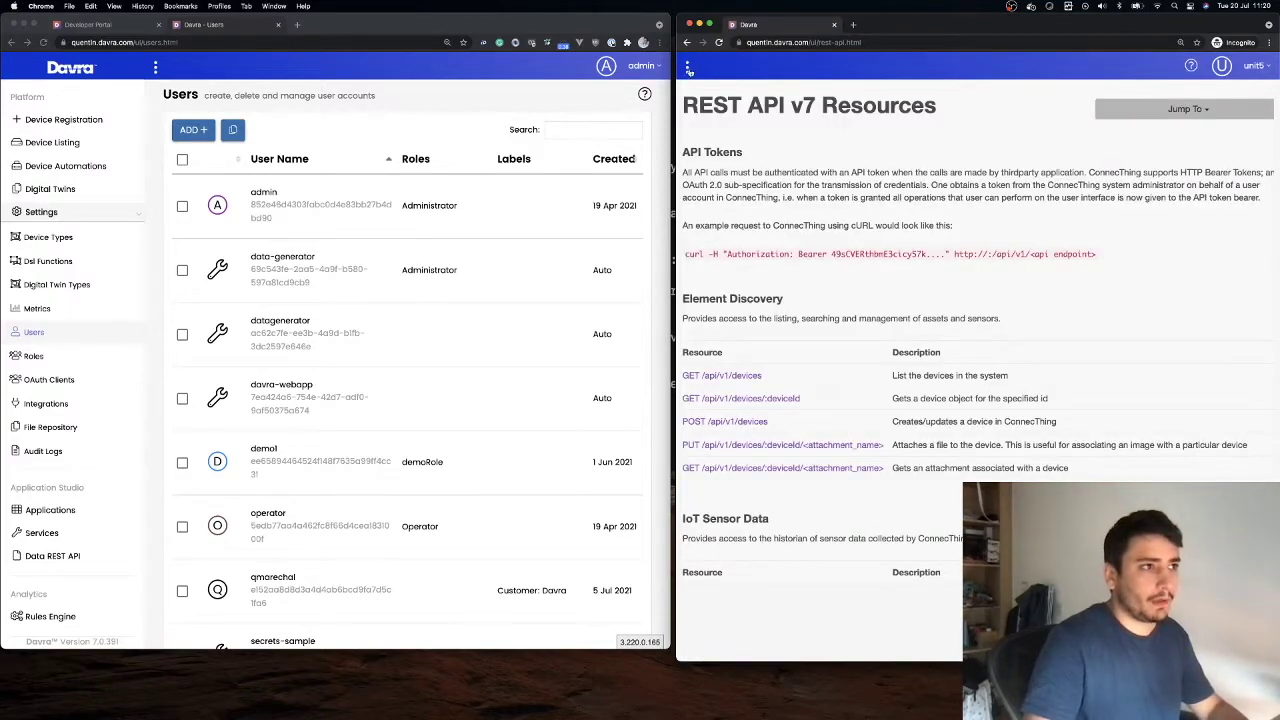
Widen unit5's window, log unit5 out, and start entering the unit5 username
left_click_drag(675, 120, 402, 120)
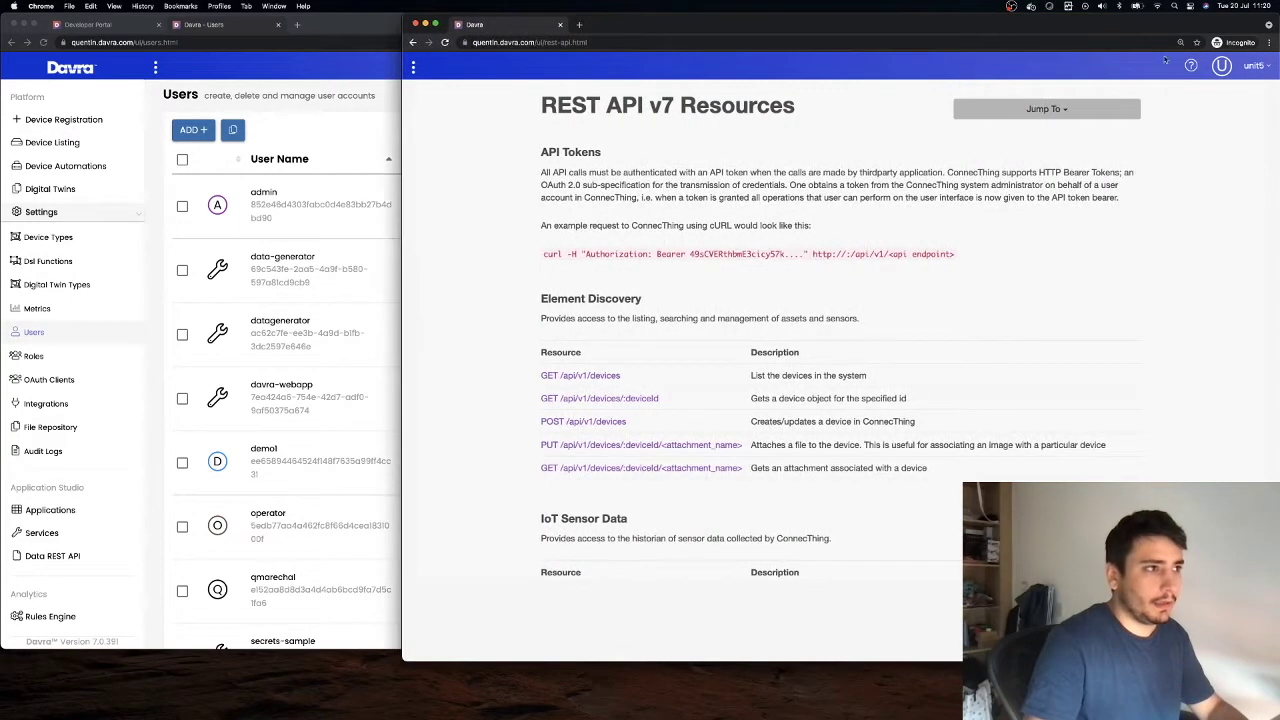
left_click(1235, 65)
left_click(1185, 92)
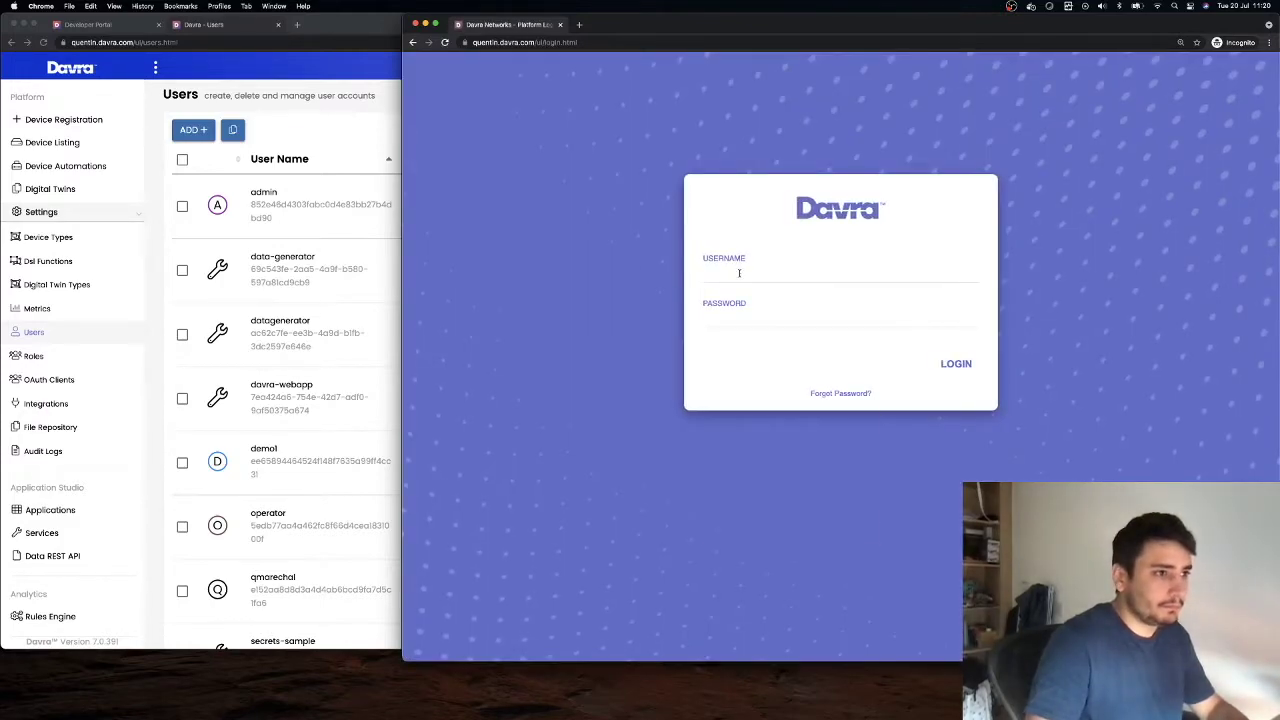
left_click(740, 272)
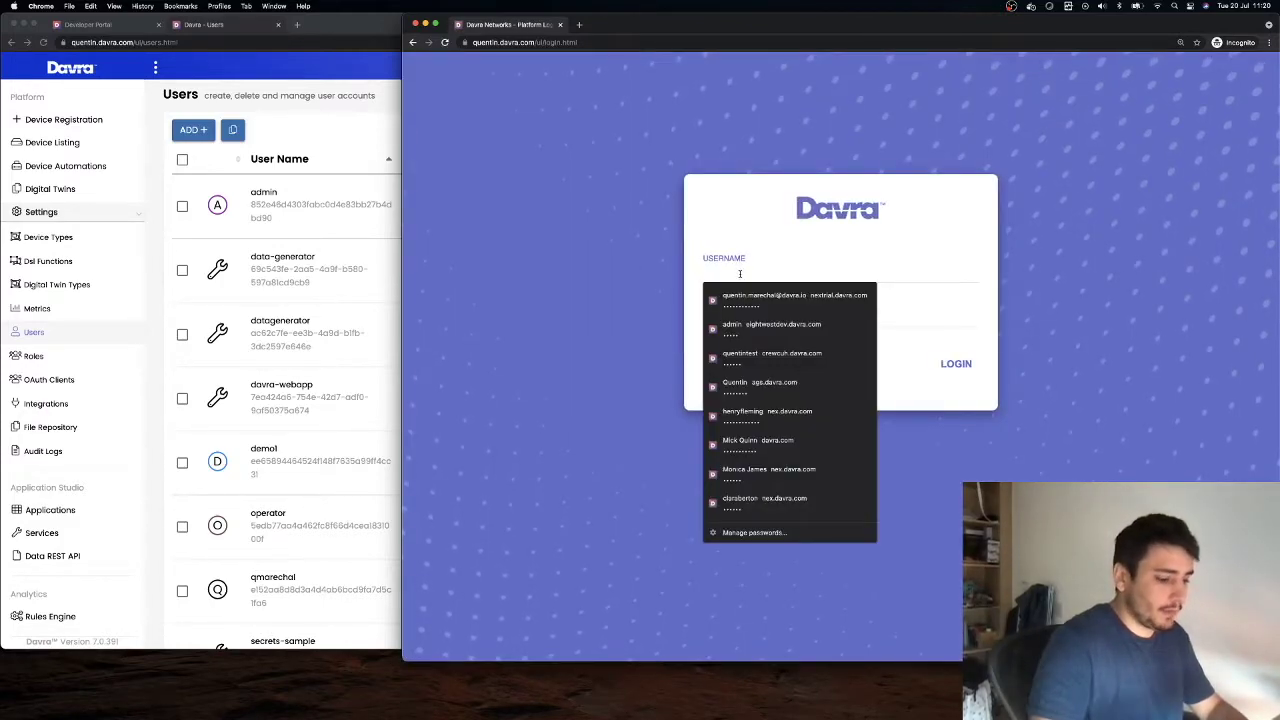
type("unit5")
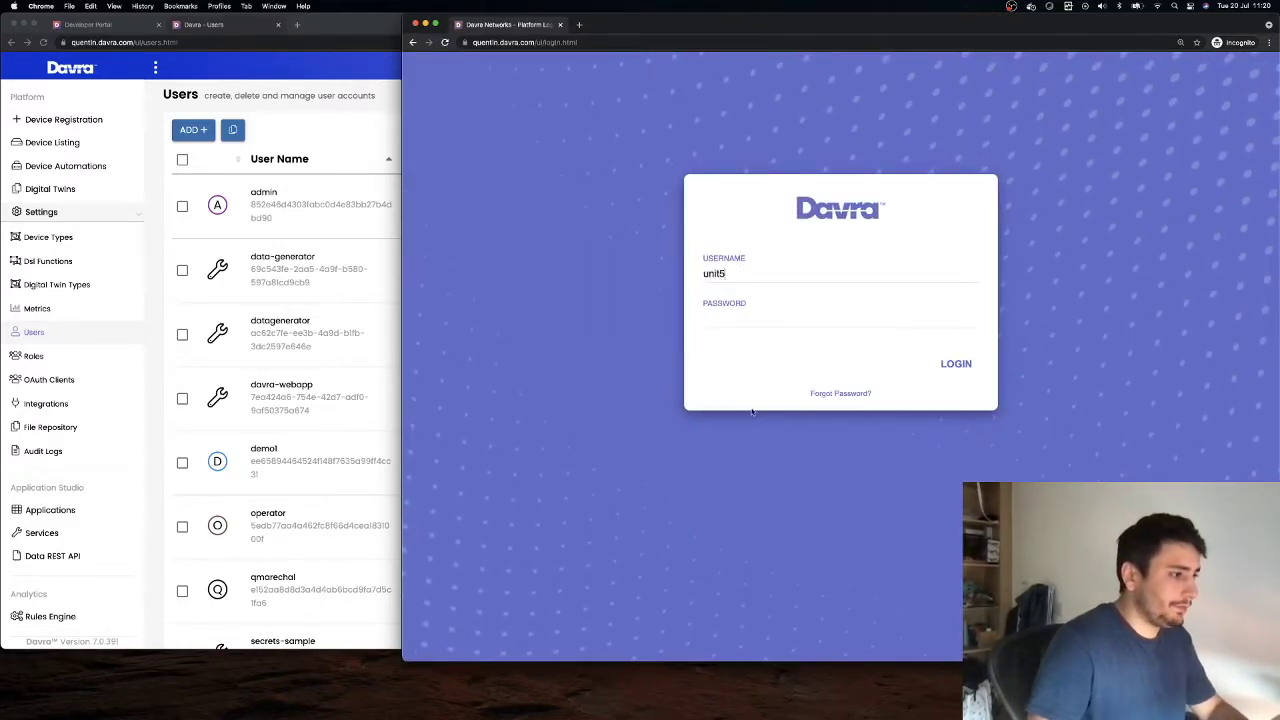
scroll(246, 434, "down", 5)
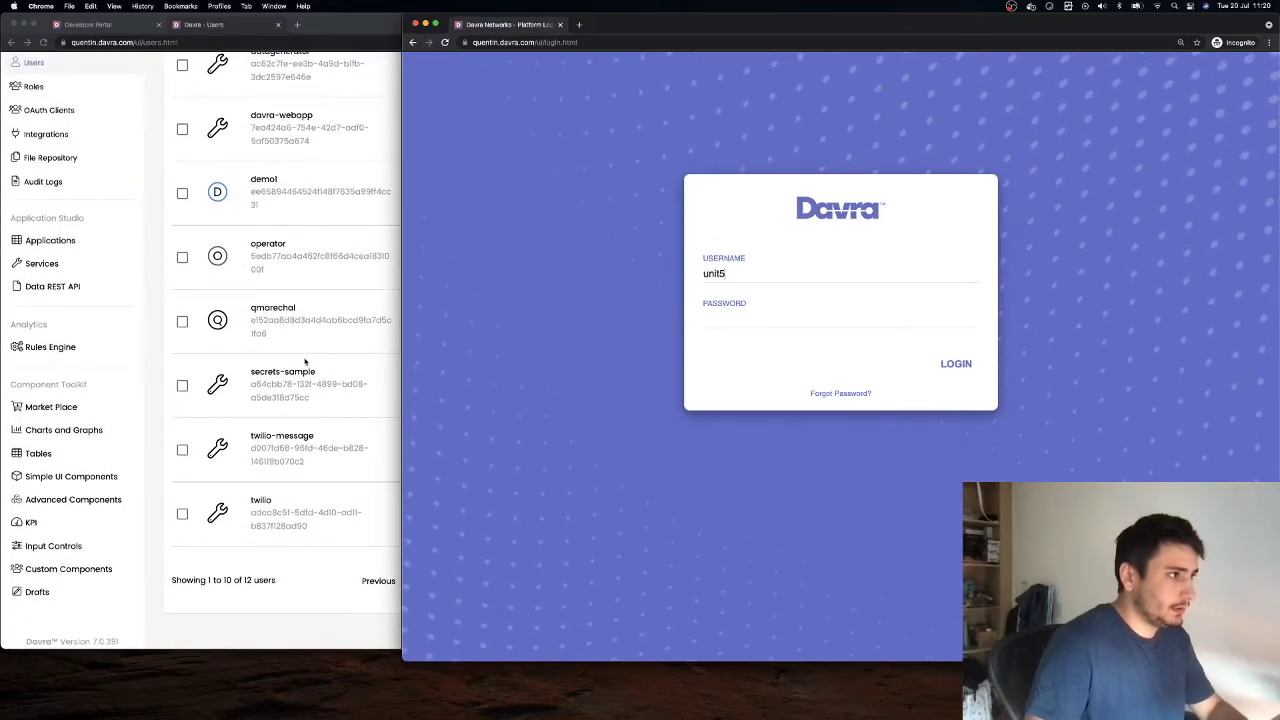
scroll(305, 362, "up", 5)
scroll(330, 450, "down", 5)
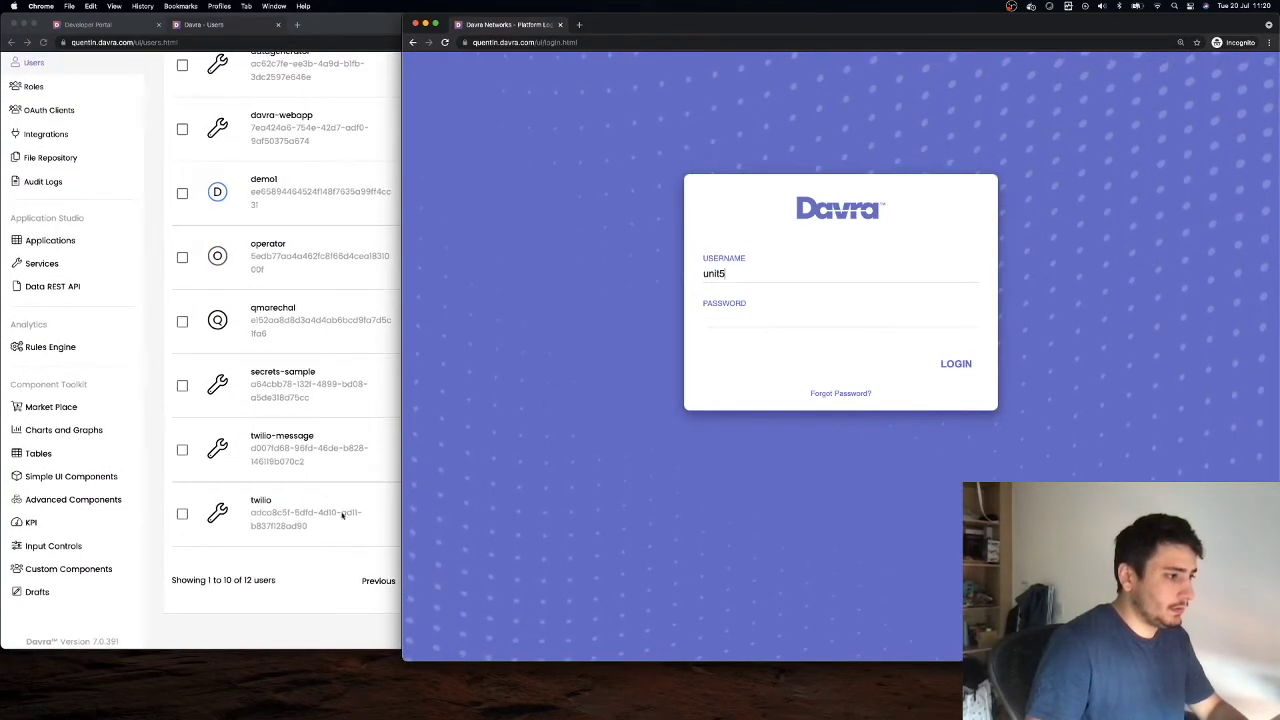
Check the admin's second Users page, then enter unit5's password and log in
left_click(329, 574)
left_click(423, 581)
scroll(427, 571, "up", 5)
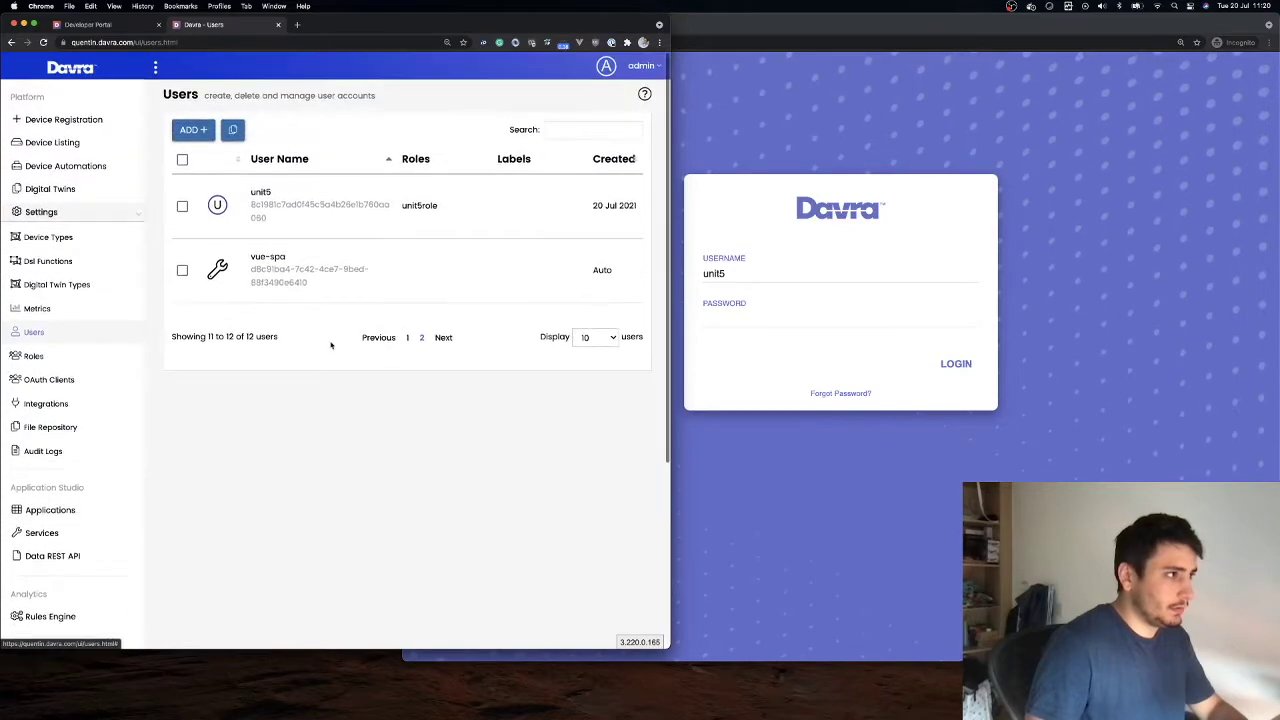
left_click(791, 312)
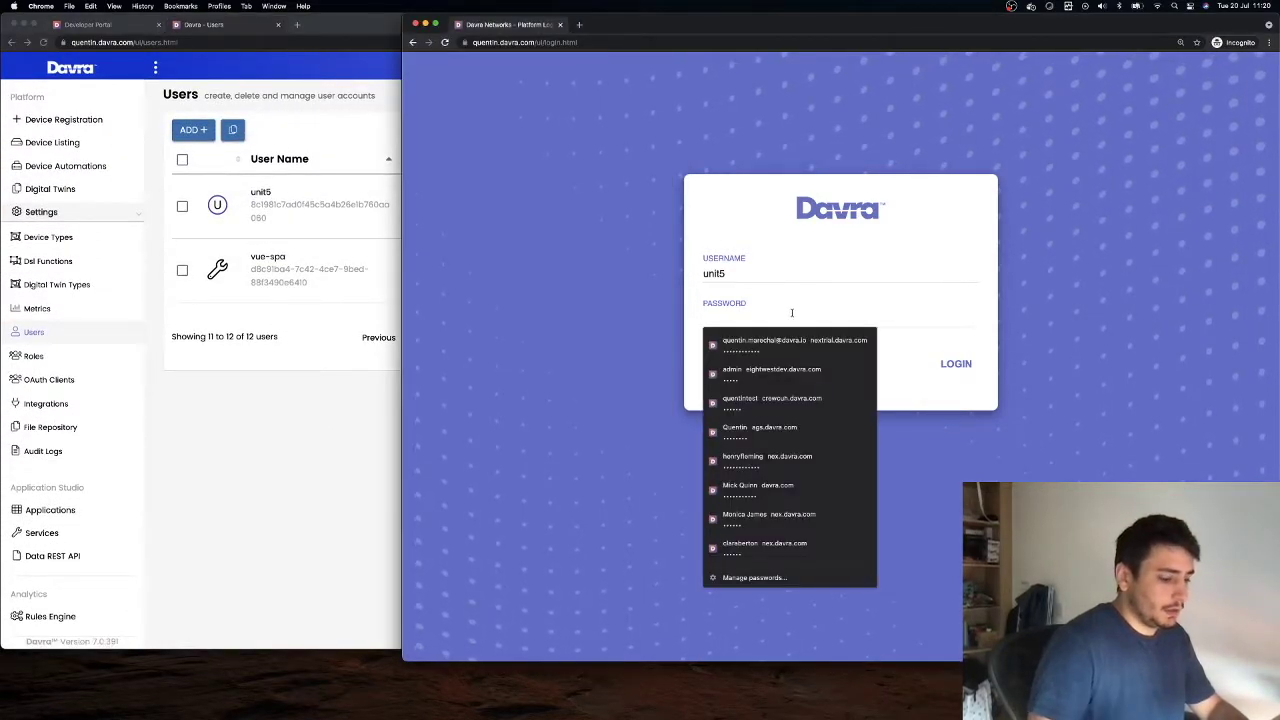
type("u")
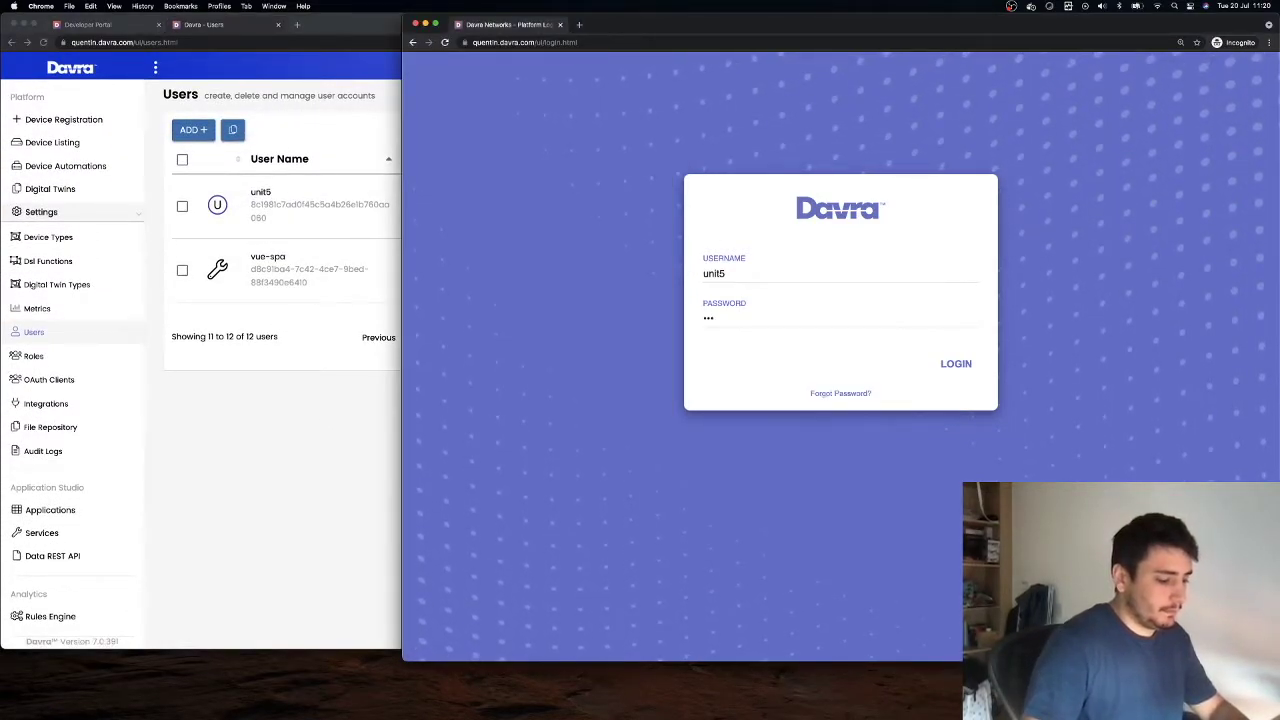
left_click(954, 365)
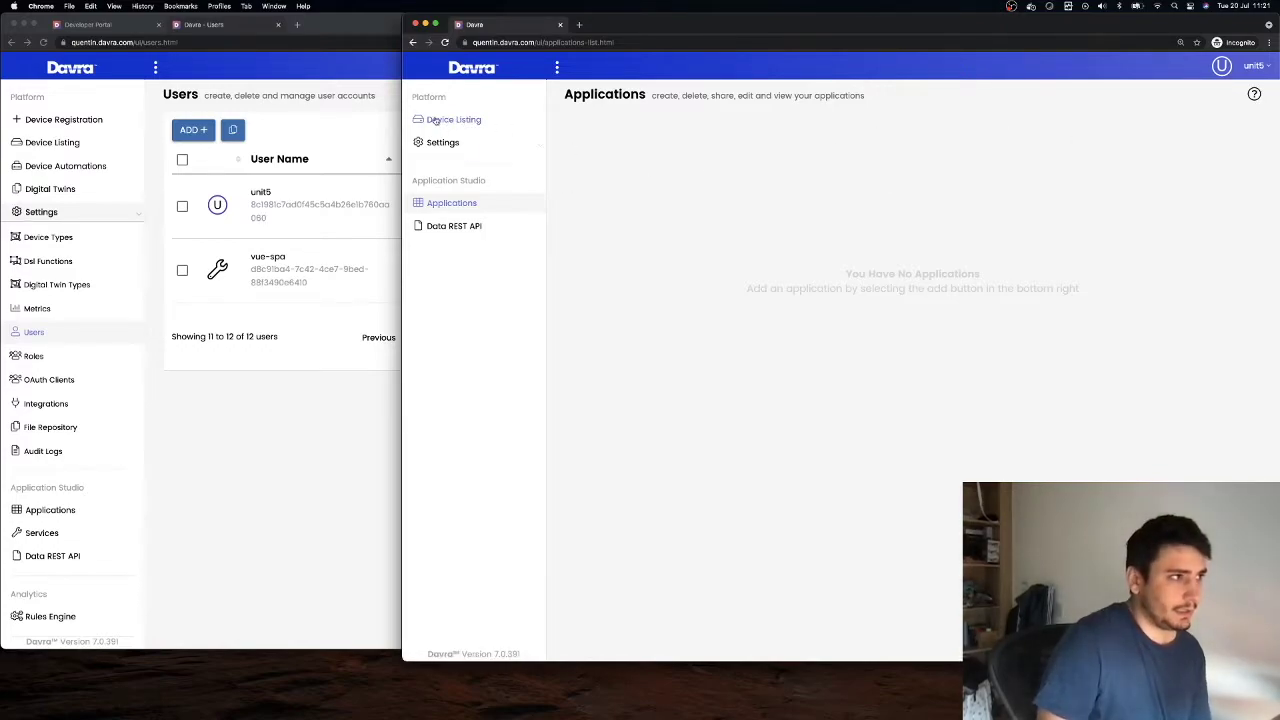
Check unit5's empty Device Listing, return to Applications, and narrow the window beside the admin Users list
left_click(476, 202)
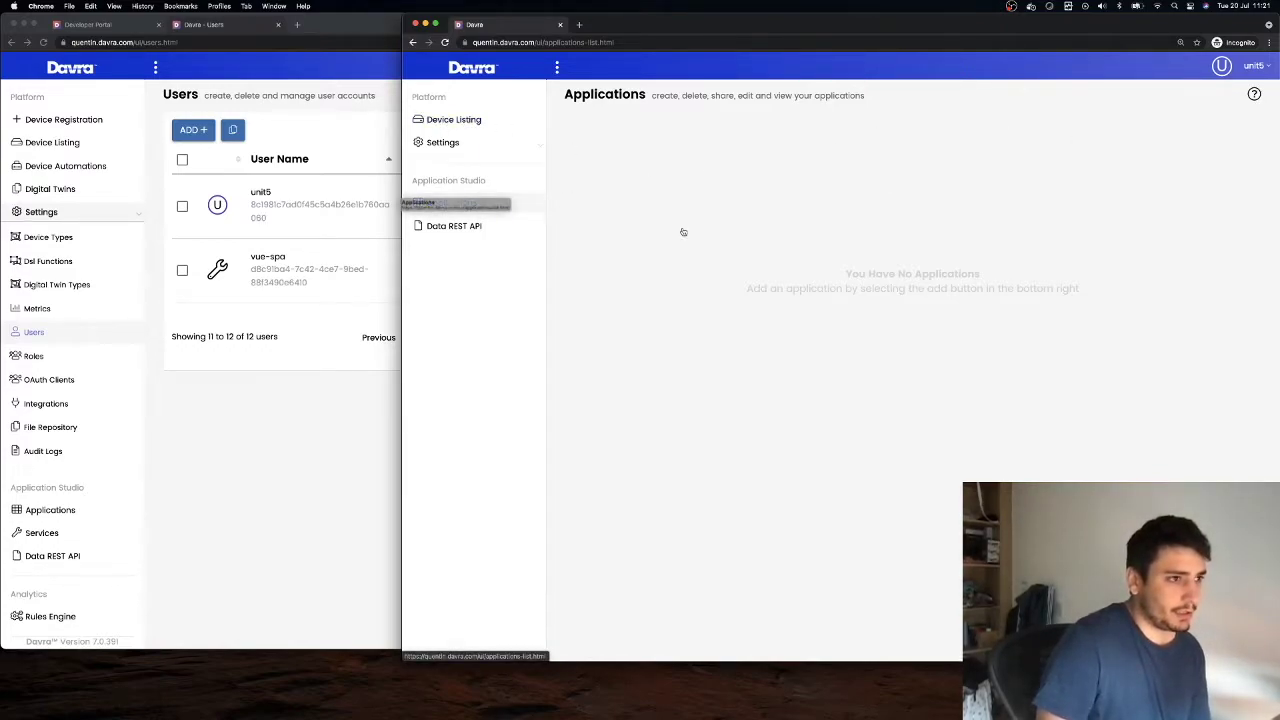
left_click(437, 120)
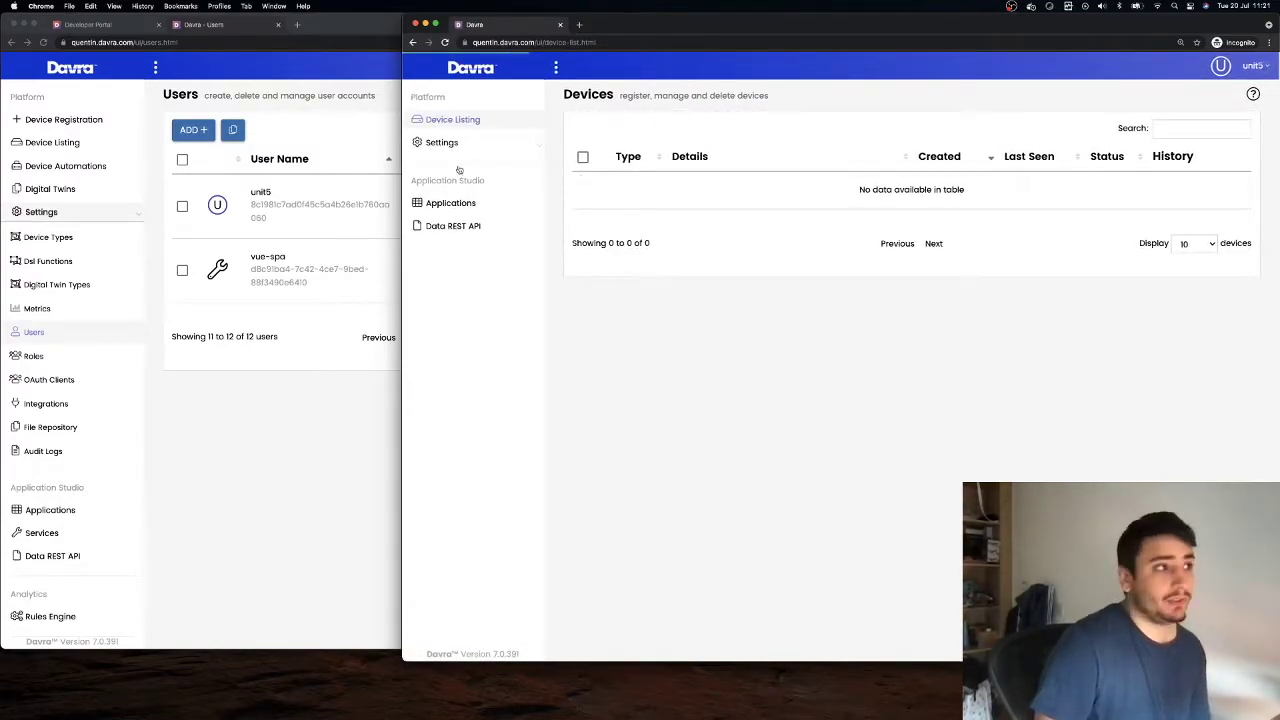
left_click(453, 205)
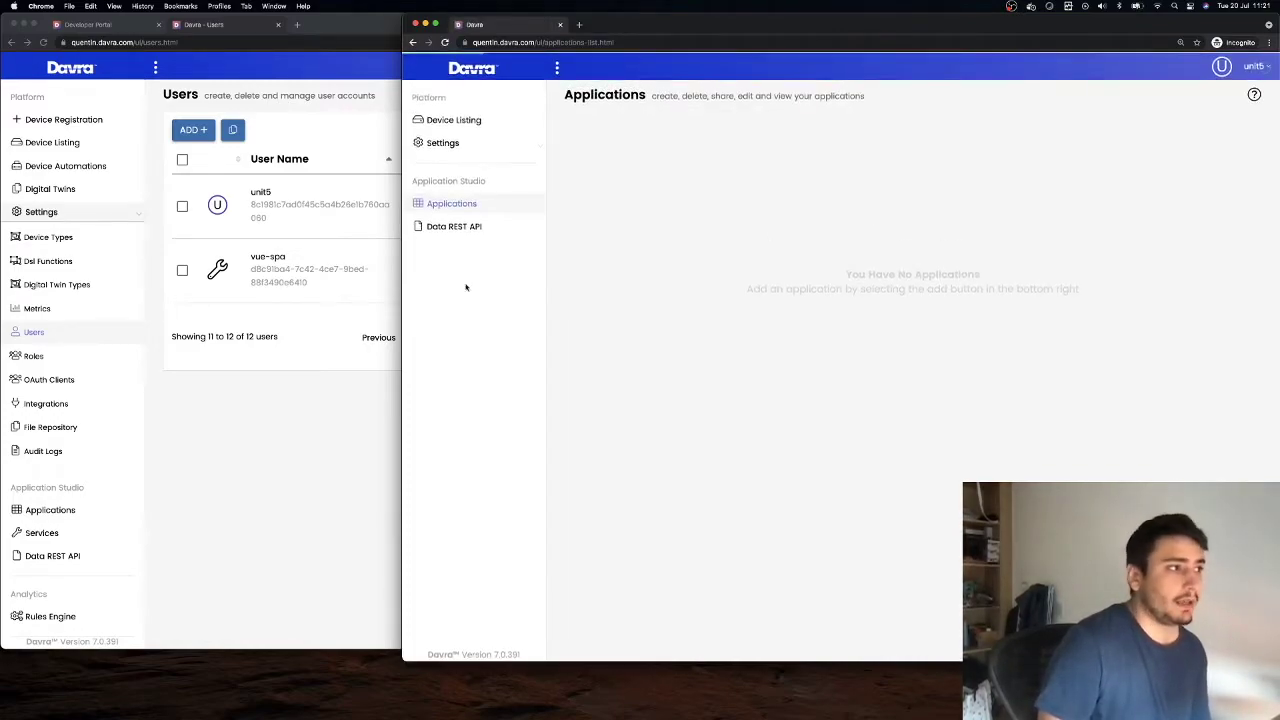
left_click_drag(403, 297, 674, 301)
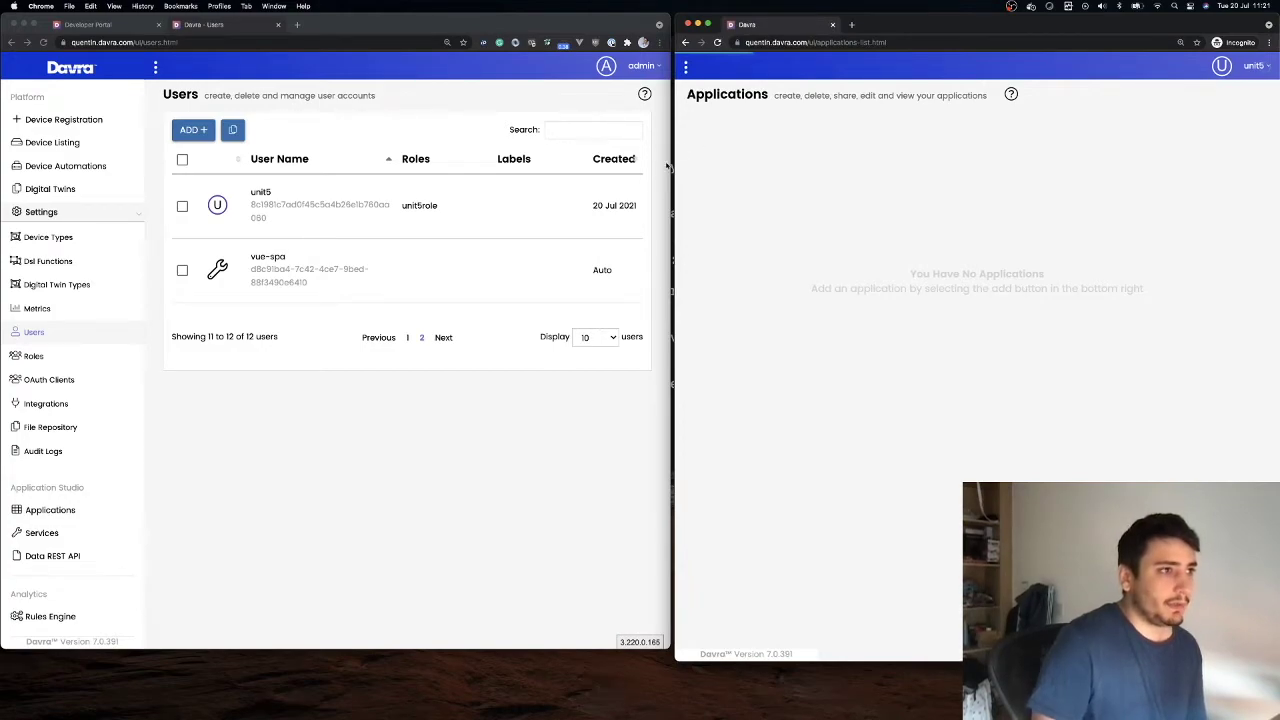
In the admin window, start a new access control on unit5role's Resources tab
left_click_drag(674, 166, 397, 171)
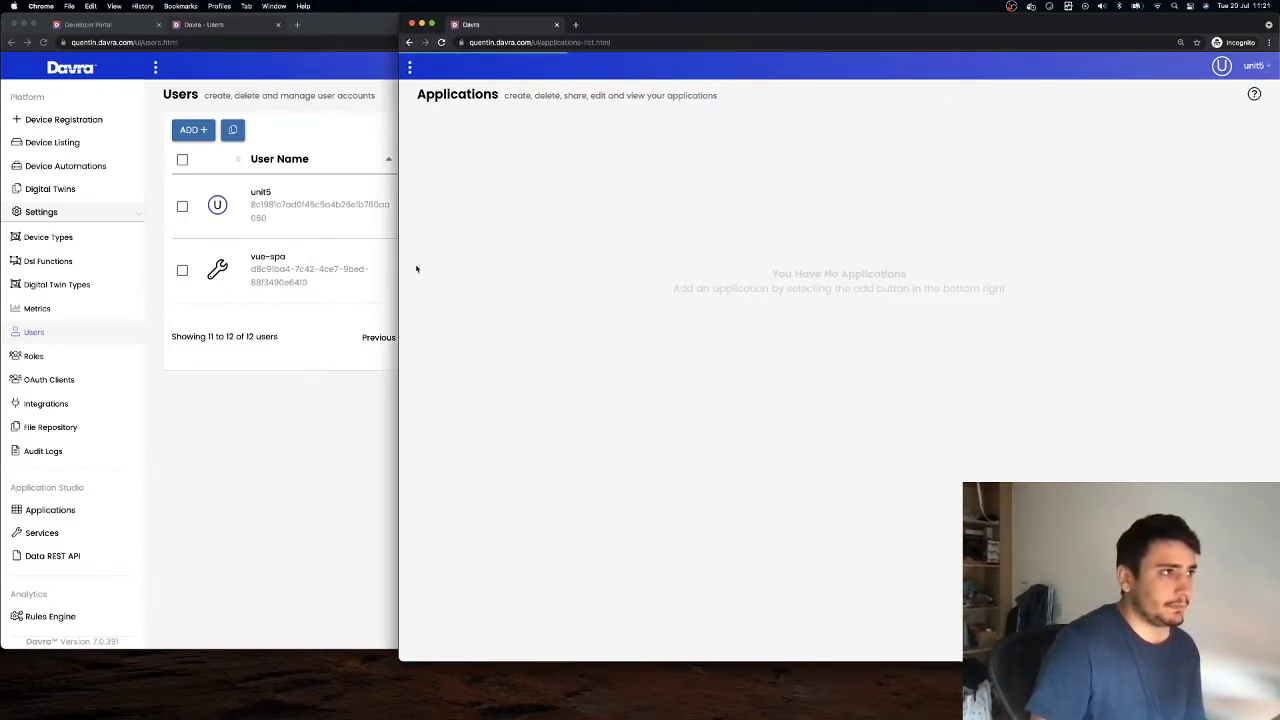
left_click(300, 455)
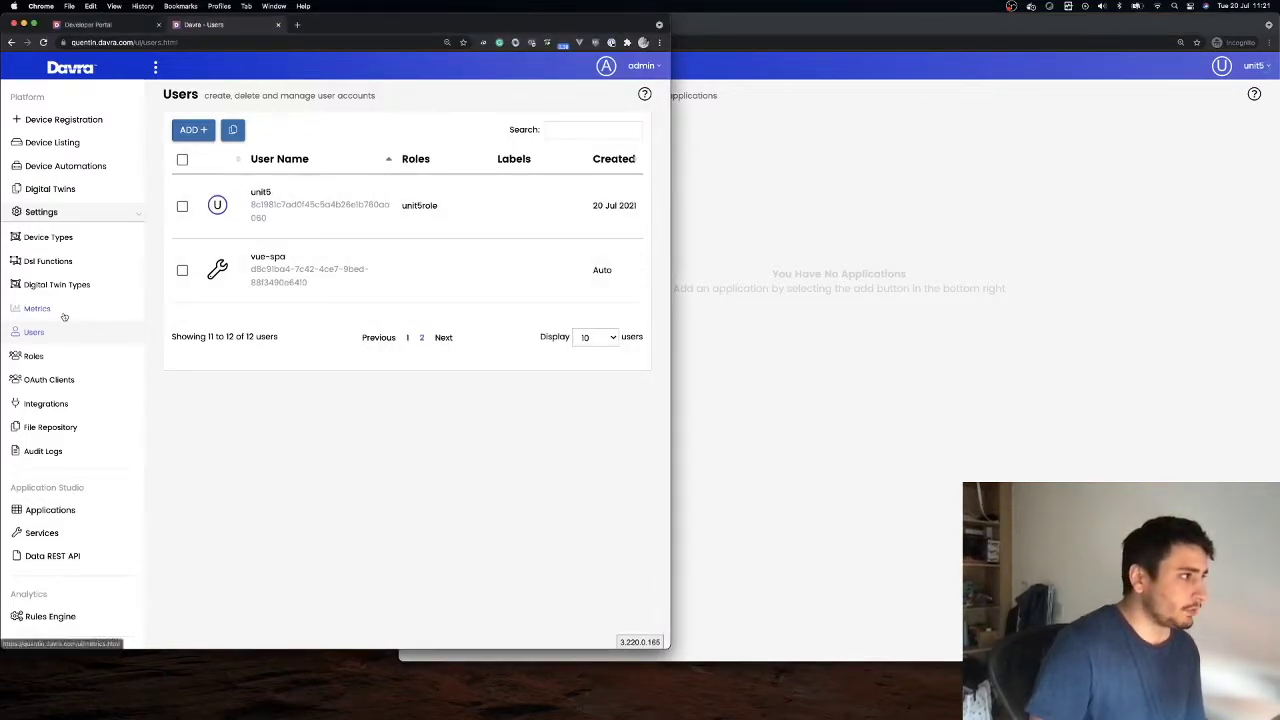
left_click(36, 357)
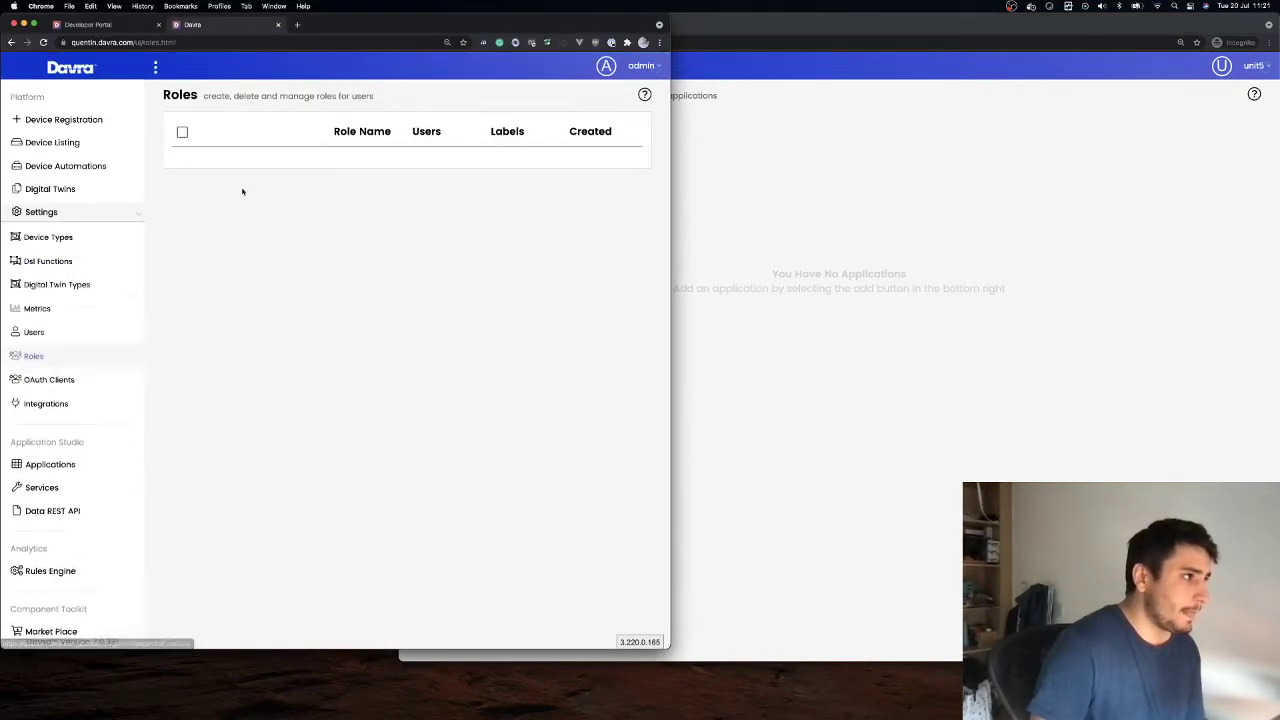
left_click(289, 472)
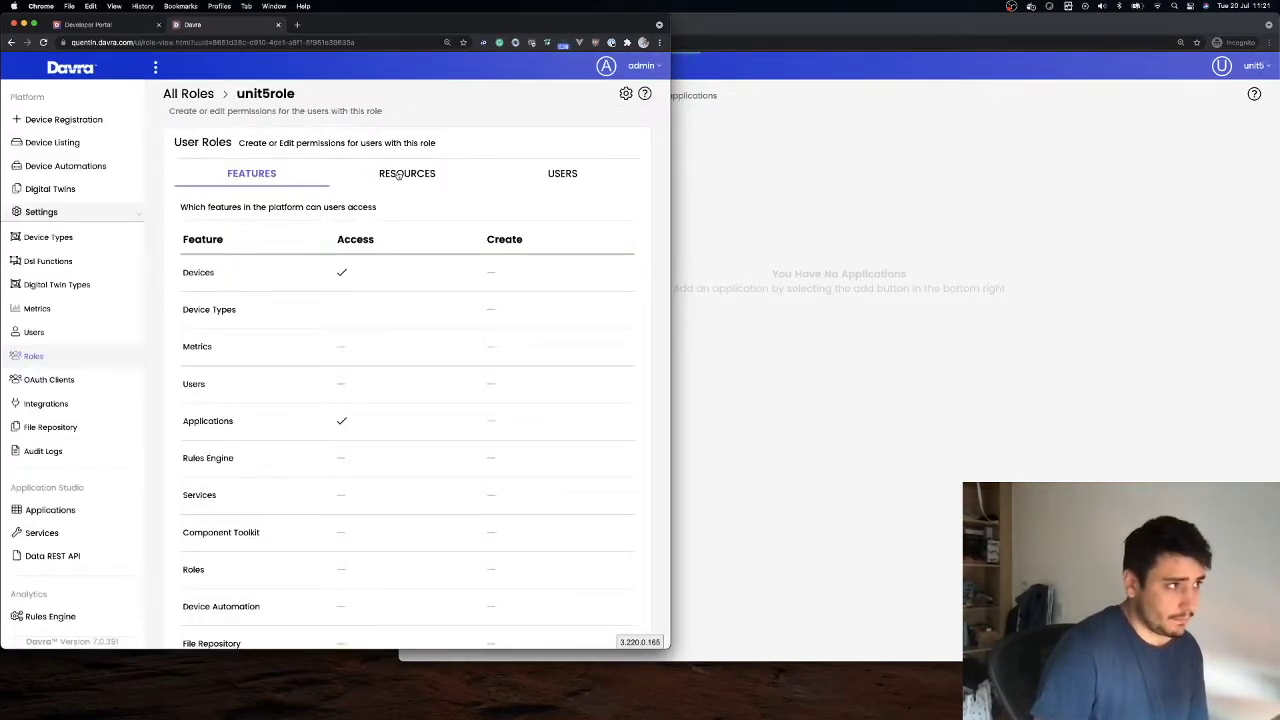
left_click(398, 175)
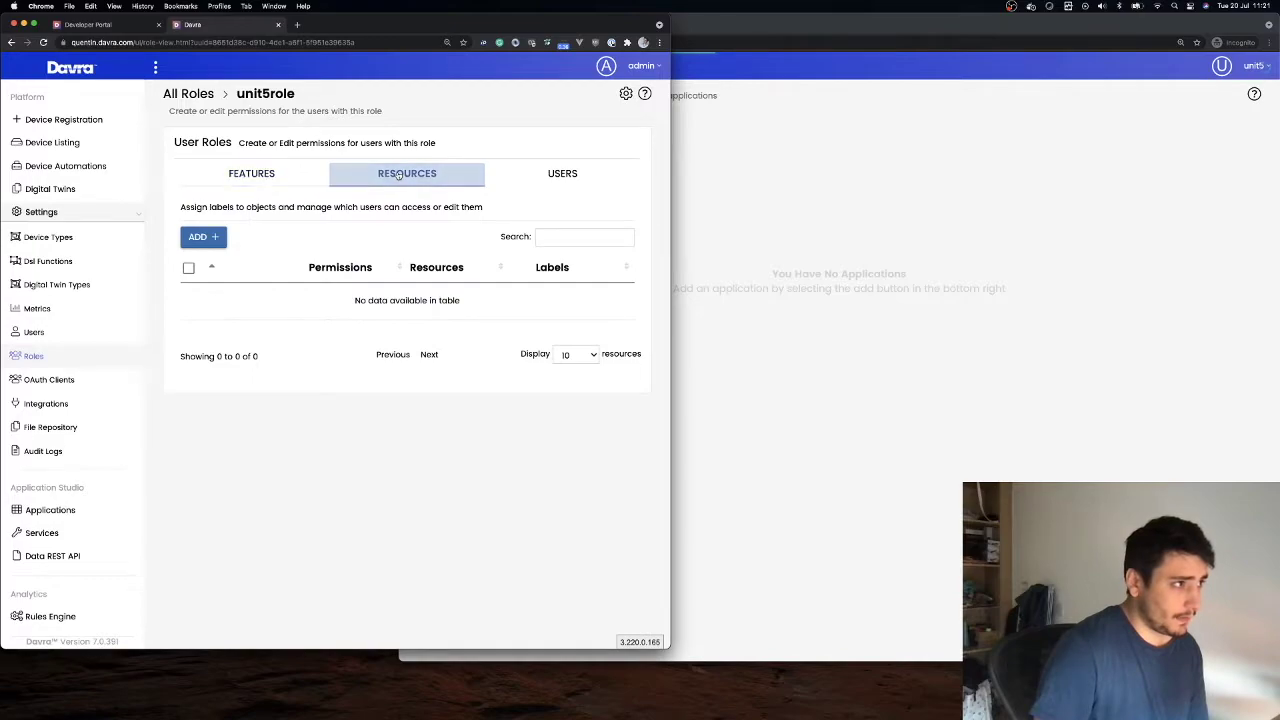
left_click(200, 237)
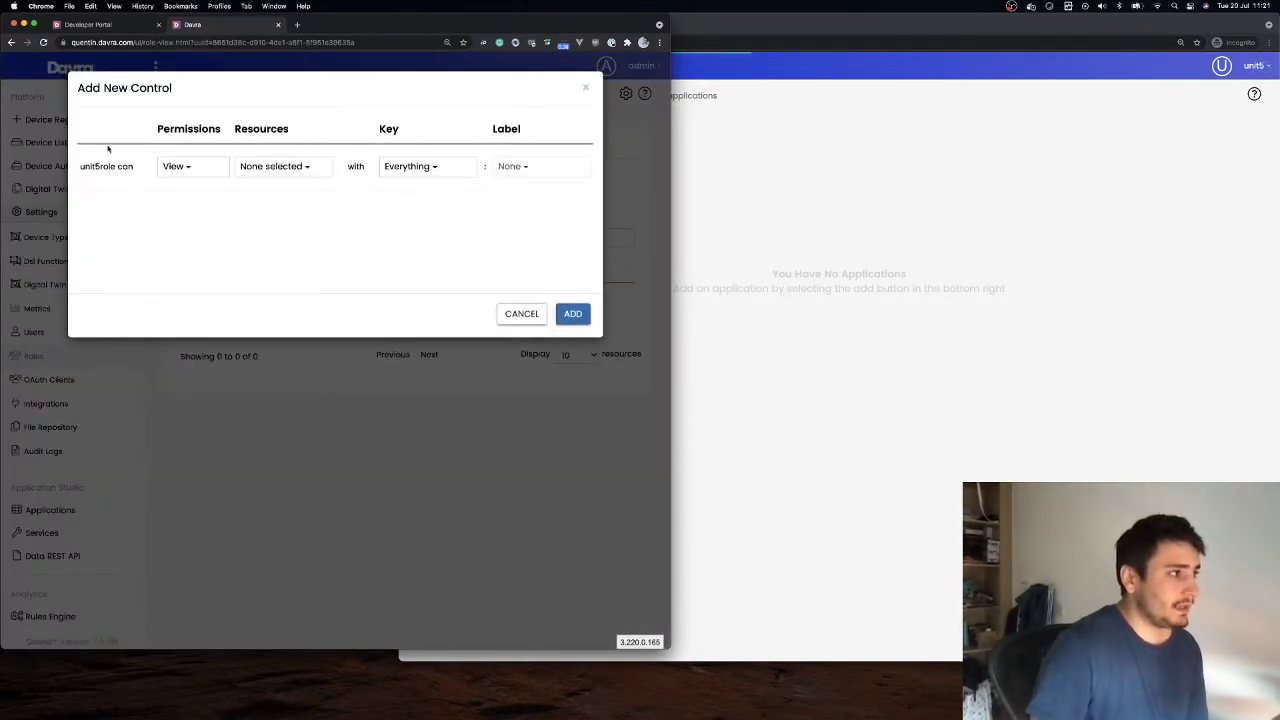
Give unit5role View access to Devices labelled Building: Capitol
left_click(187, 169)
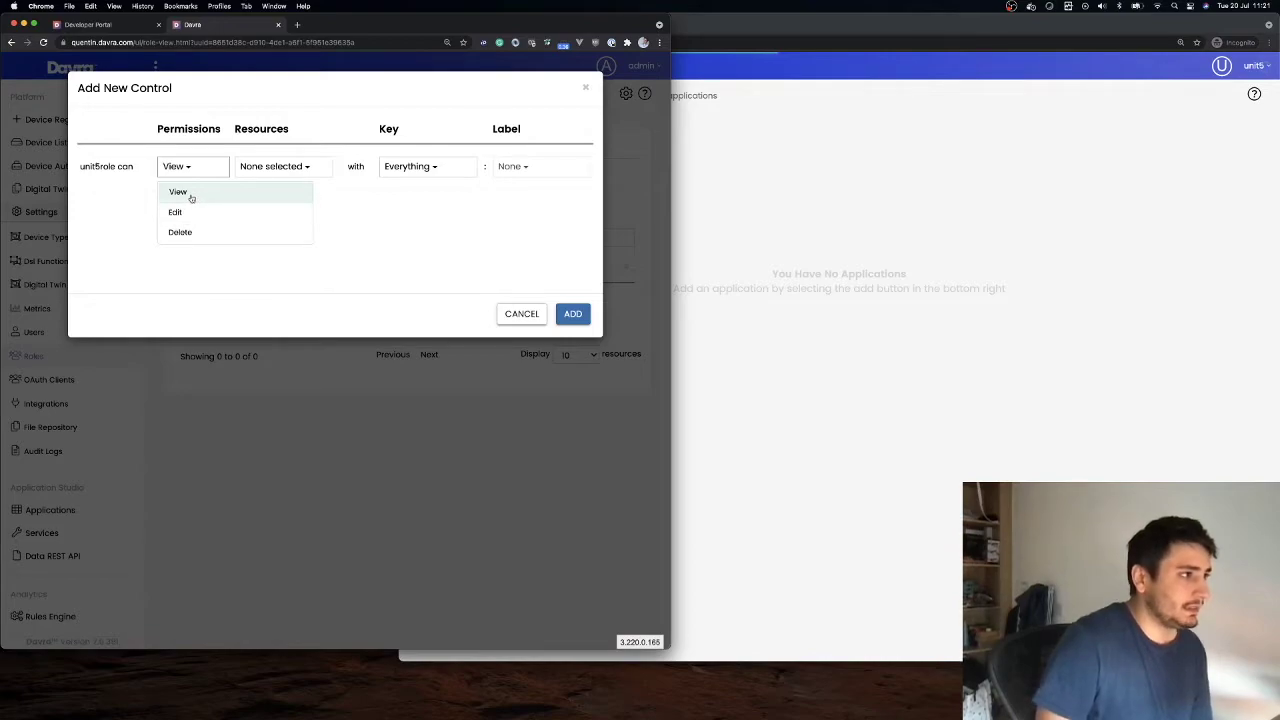
left_click(272, 167)
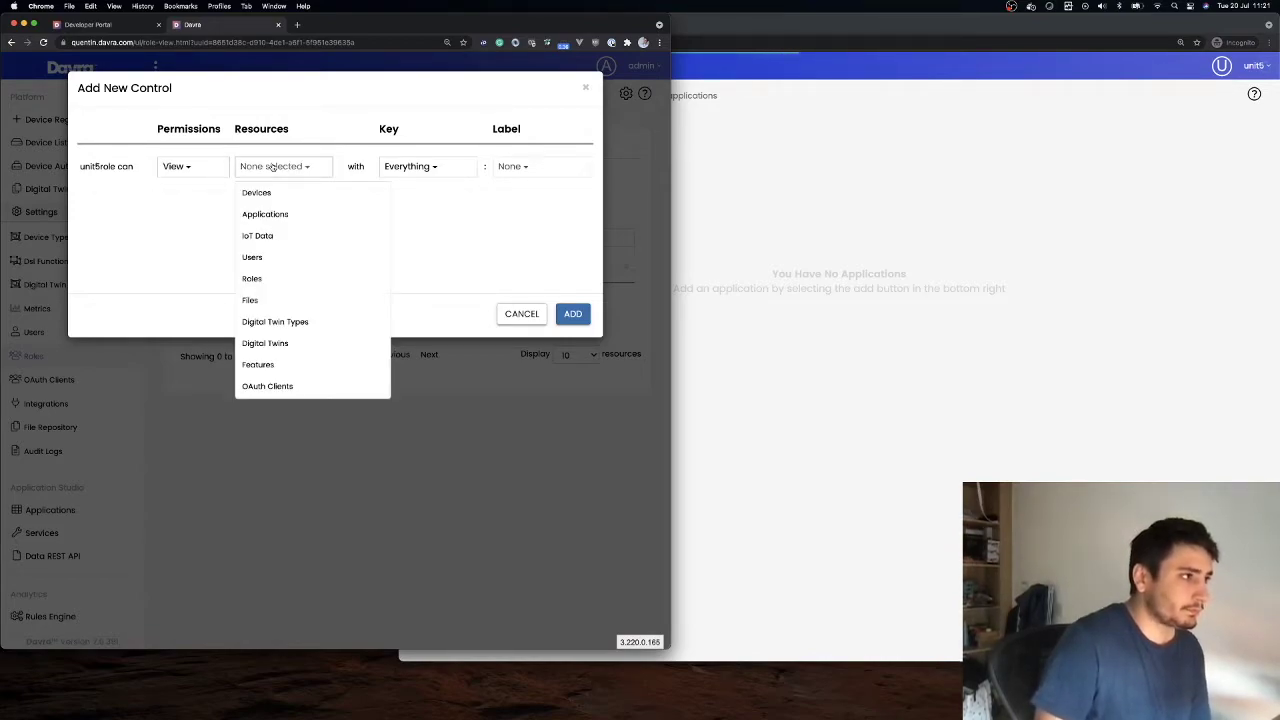
left_click(245, 194)
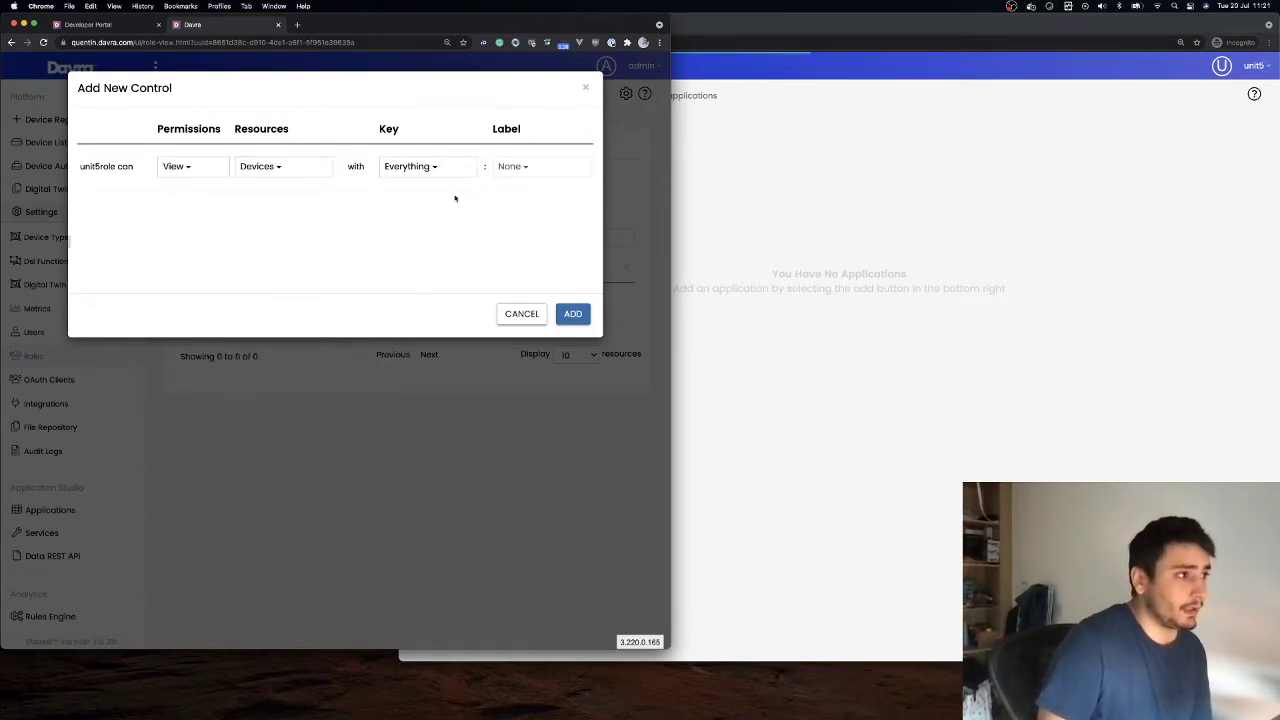
left_click(412, 170)
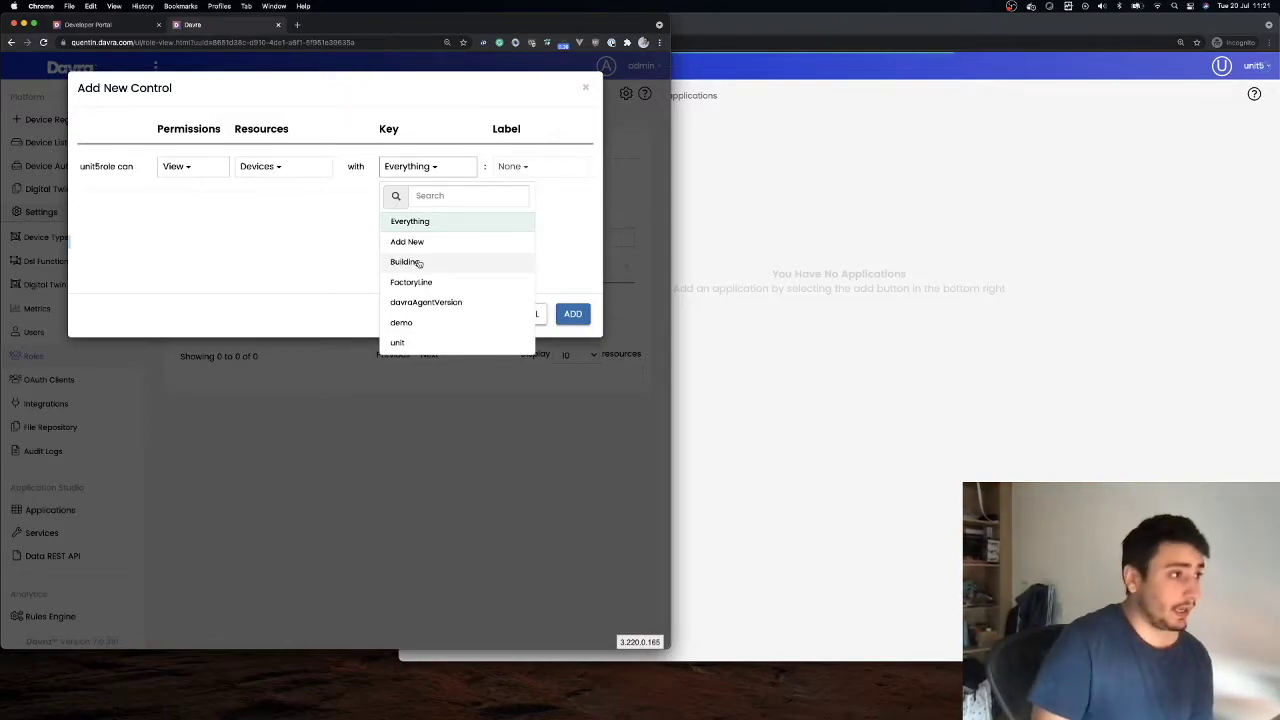
left_click(418, 262)
left_click(534, 175)
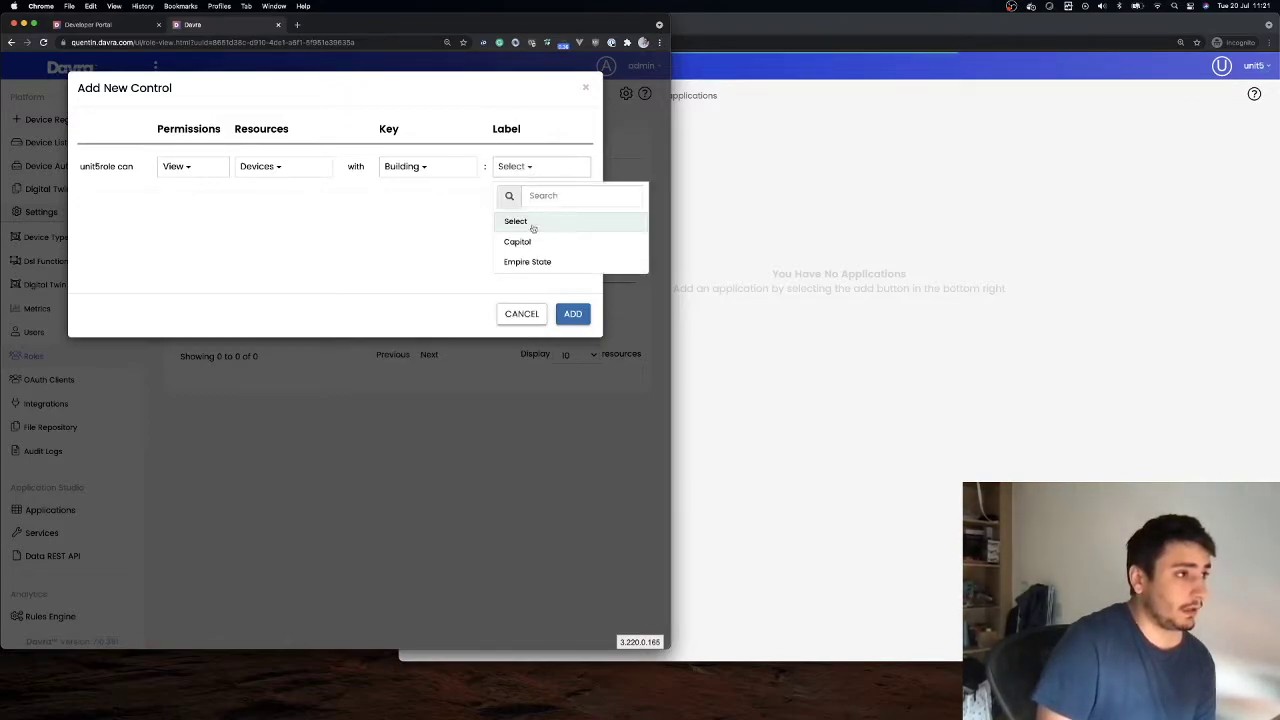
left_click(533, 246)
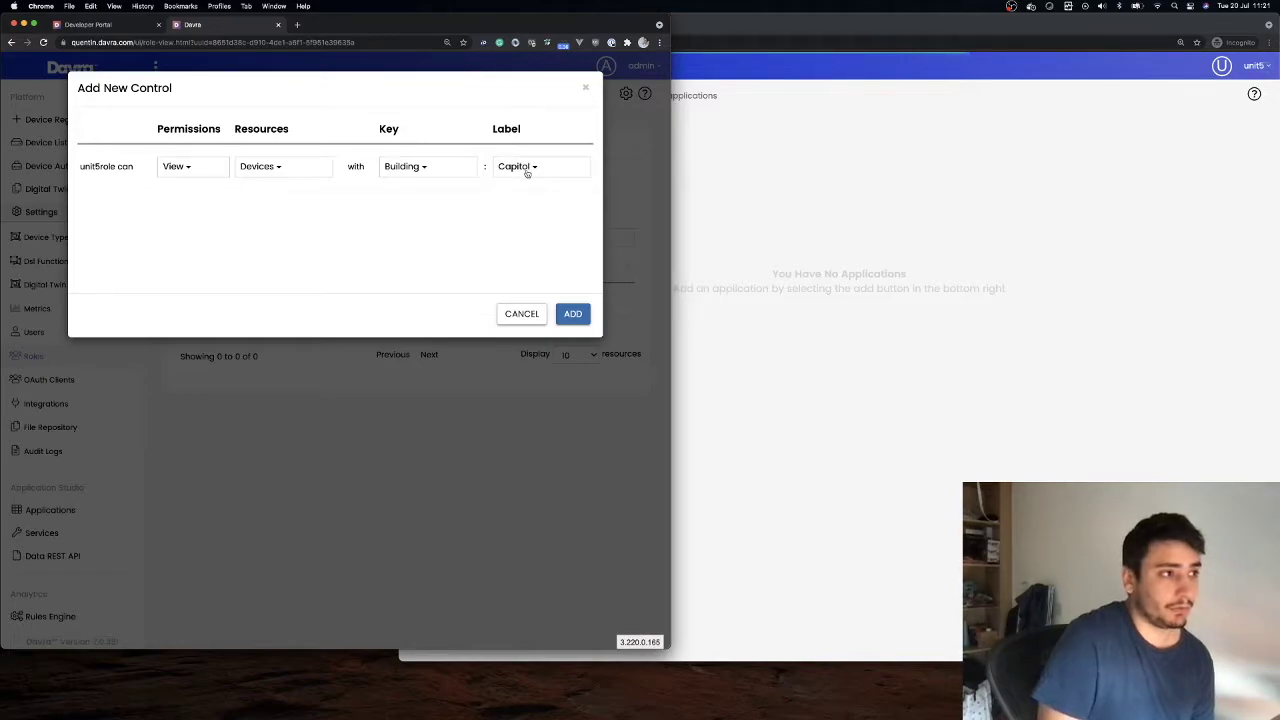
left_click(573, 314)
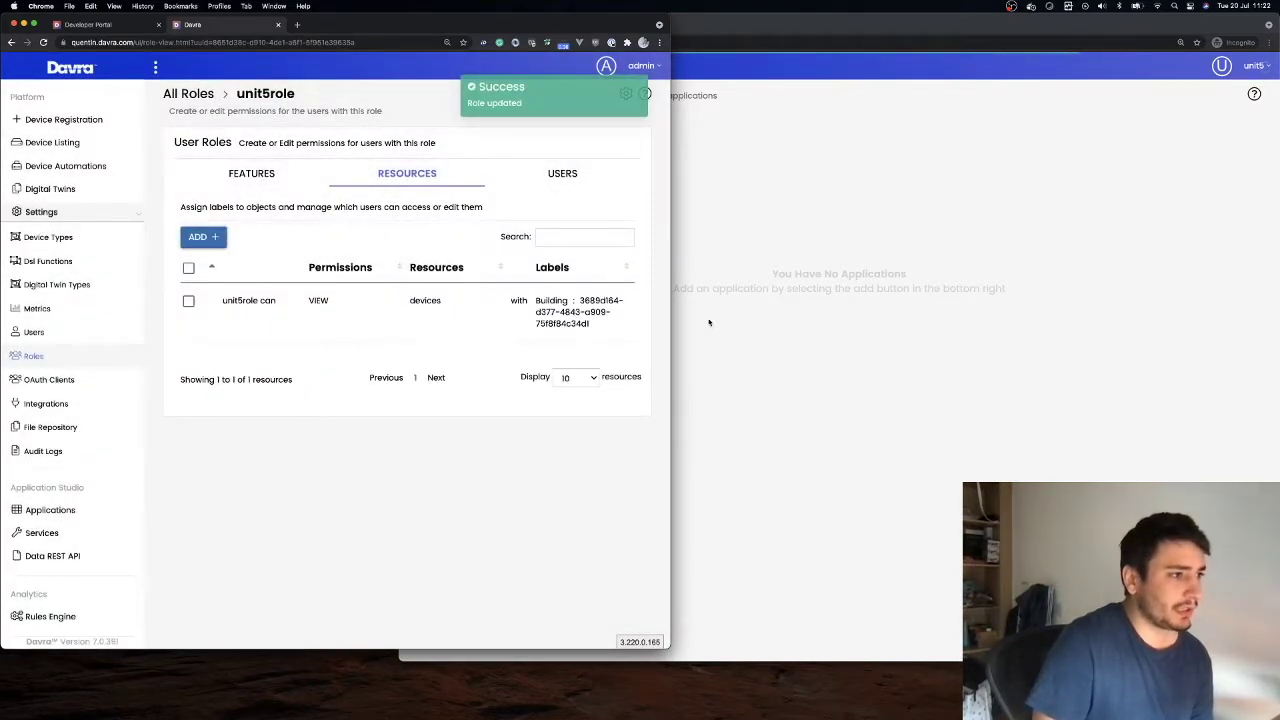
left_click(868, 370)
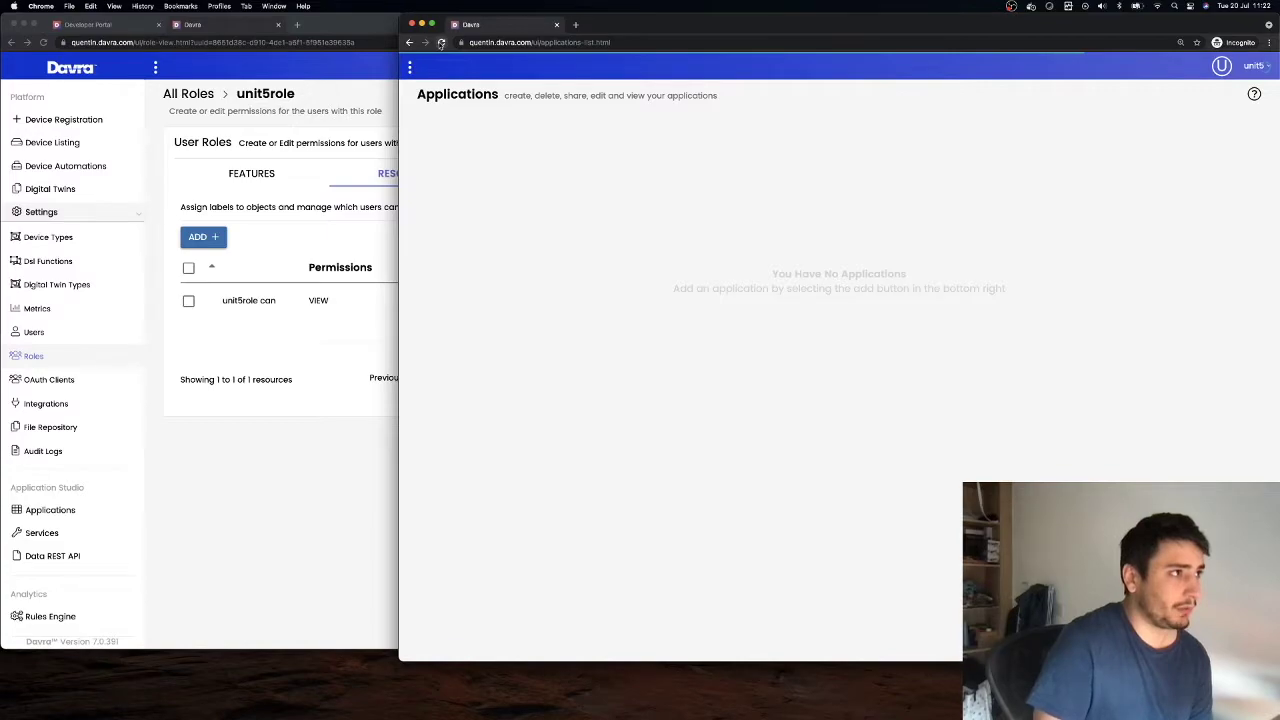
Reload unit5's page, confirm only CapitolHumidity and CapitolThermometer appear, and view CapitolHumidity's humidity chart
left_click(441, 43)
left_click(447, 120)
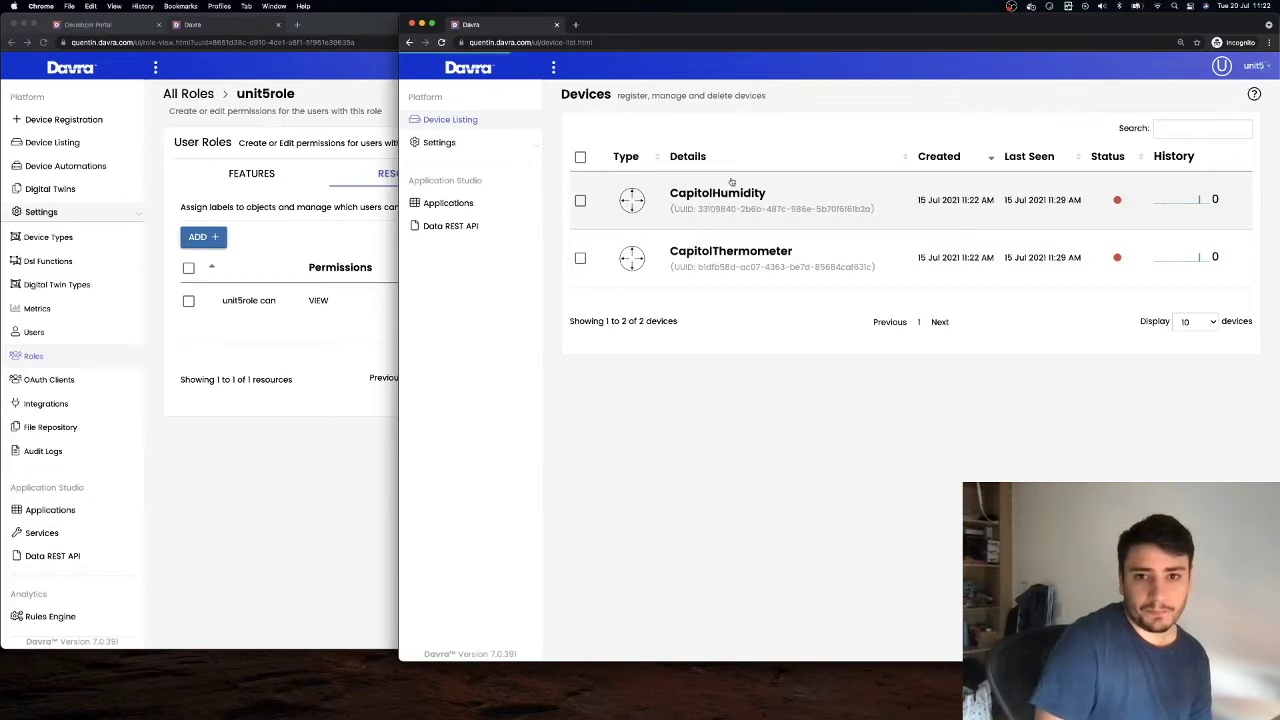
left_click(778, 212)
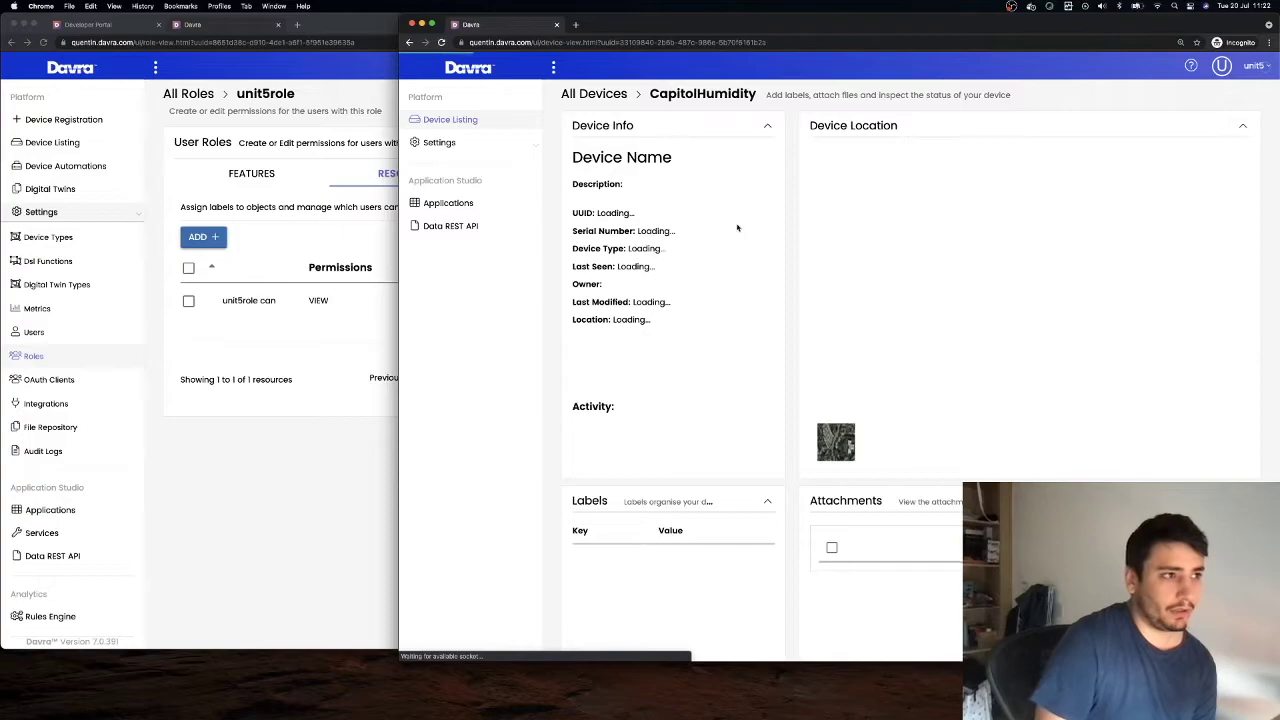
scroll(780, 250, "down", 15)
scroll(813, 266, "up", 3)
mouse_move(1151, 150)
left_click(1151, 150)
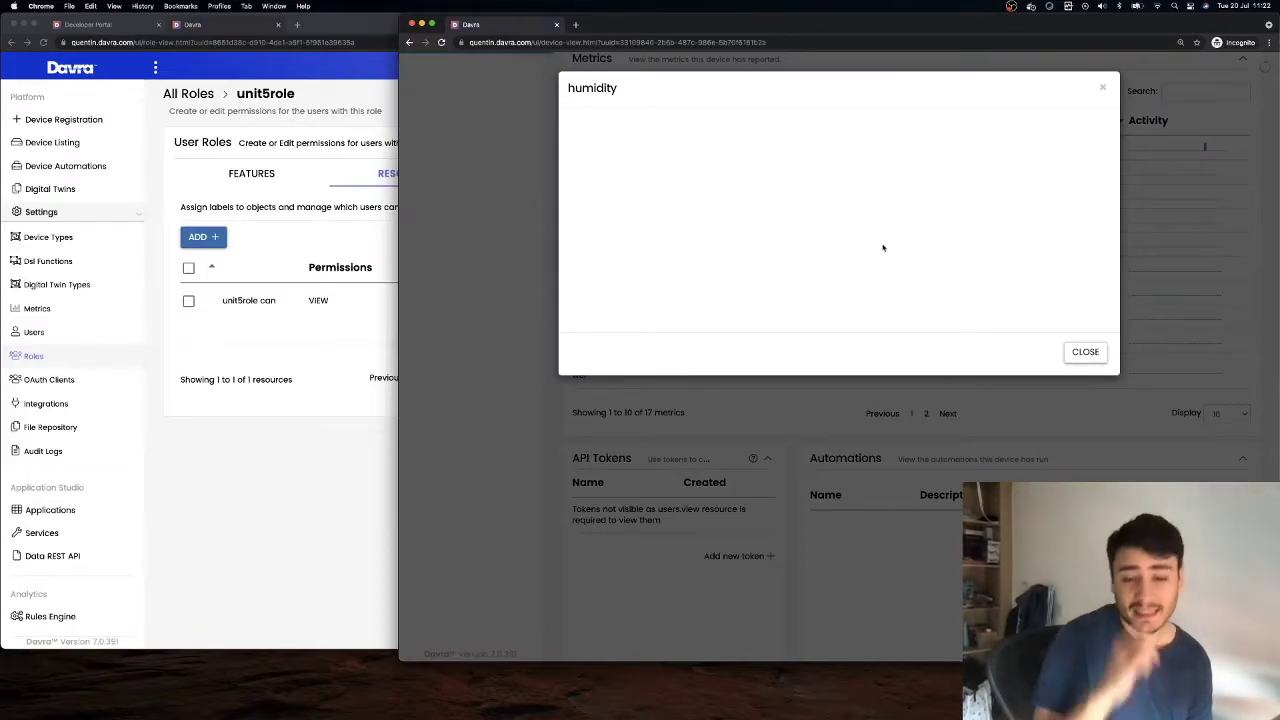
left_click(1101, 91)
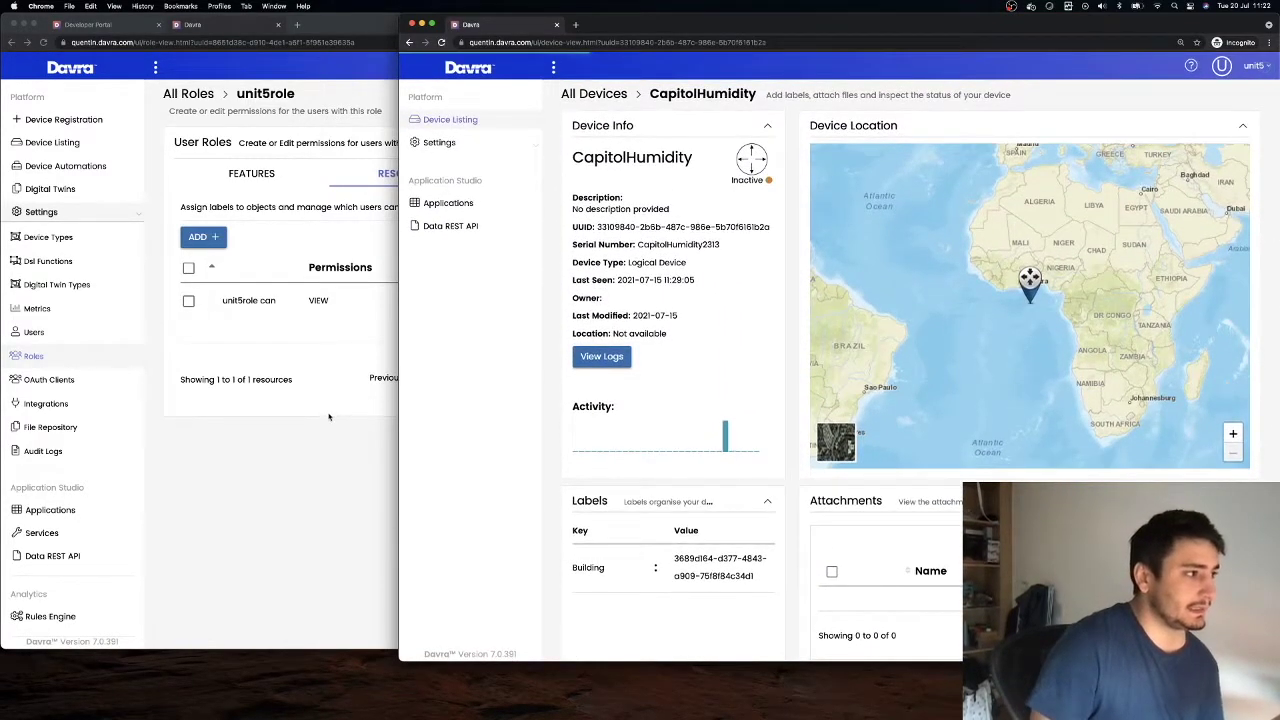
left_click(329, 417)
Delete unit5role's existing Devices-only control
left_click(203, 237)
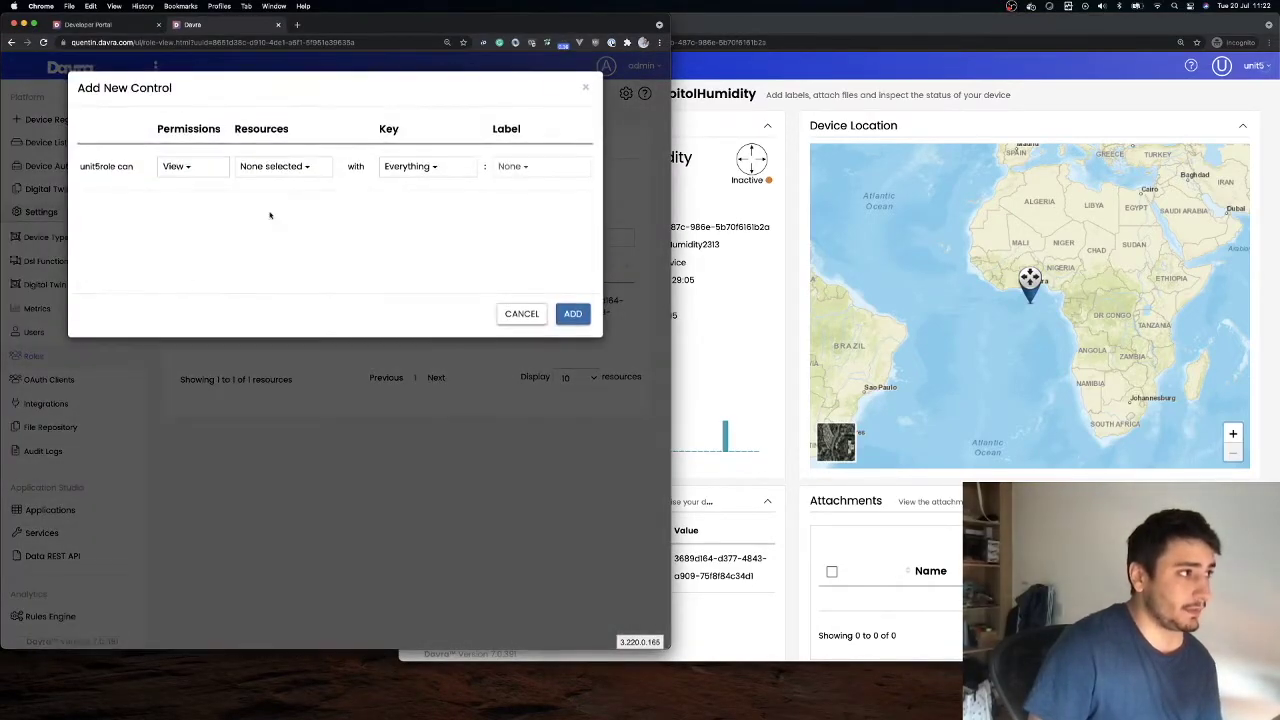
left_click(272, 166)
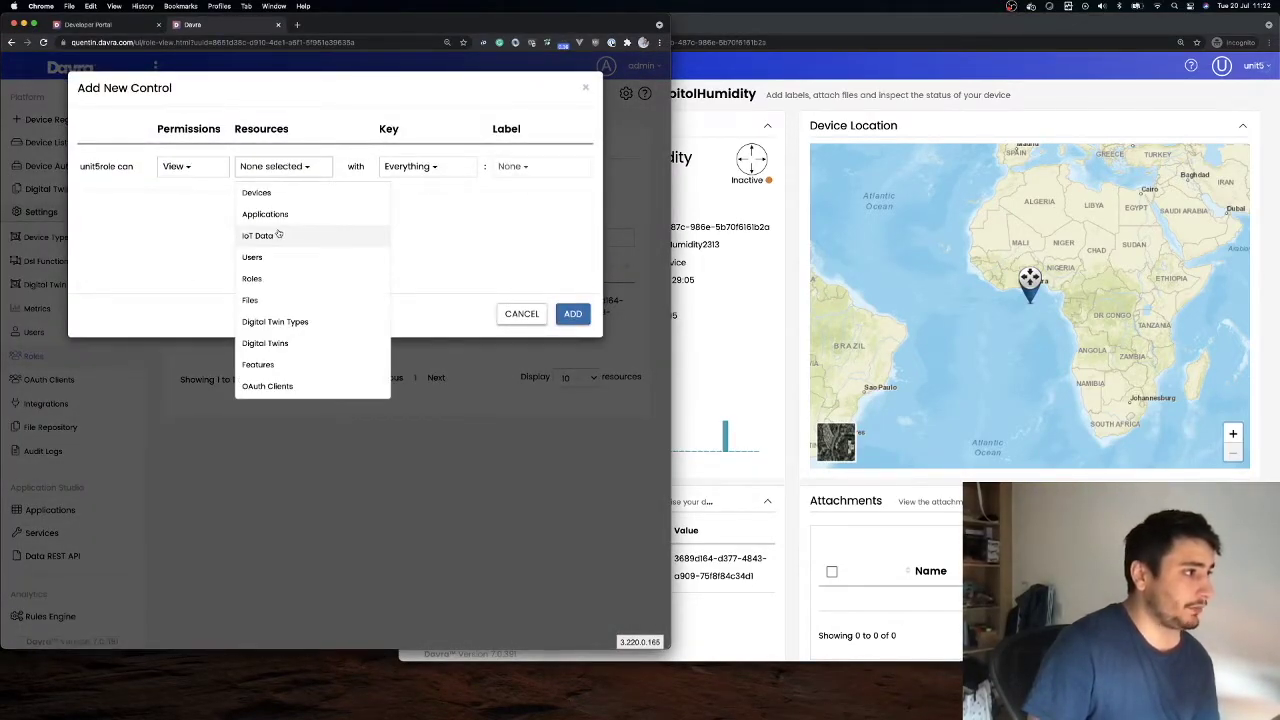
left_click(517, 315)
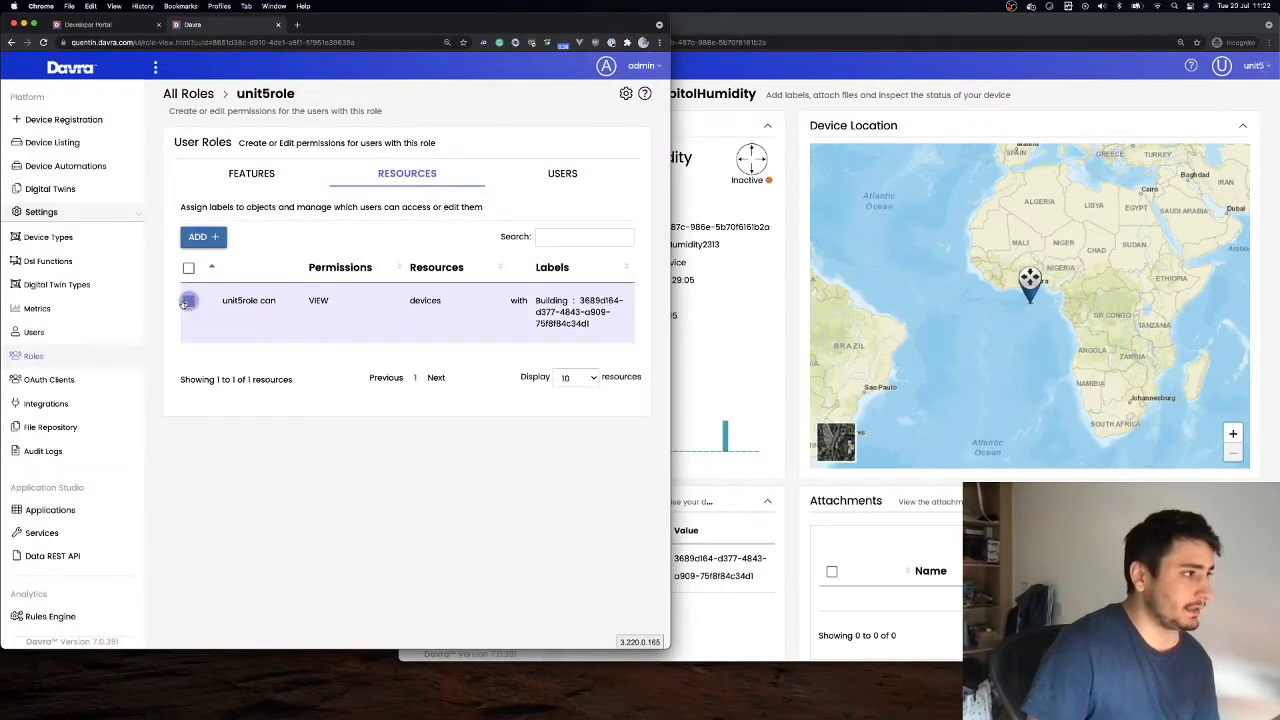
left_click(185, 302)
left_click(246, 236)
Add a View rule for Devices and IoT Data labelled Building: Capitol, then reload unit5's device page
left_click(207, 238)
left_click(266, 169)
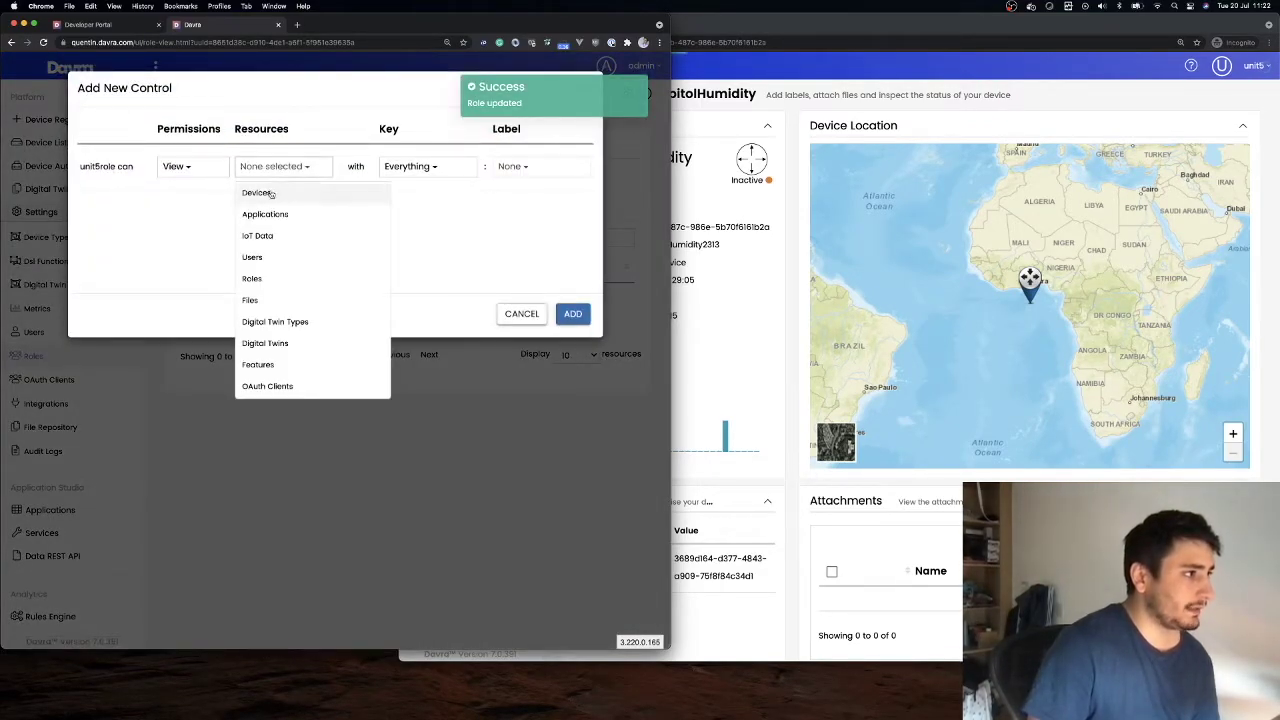
left_click(260, 193)
left_click(265, 214)
left_click(273, 214)
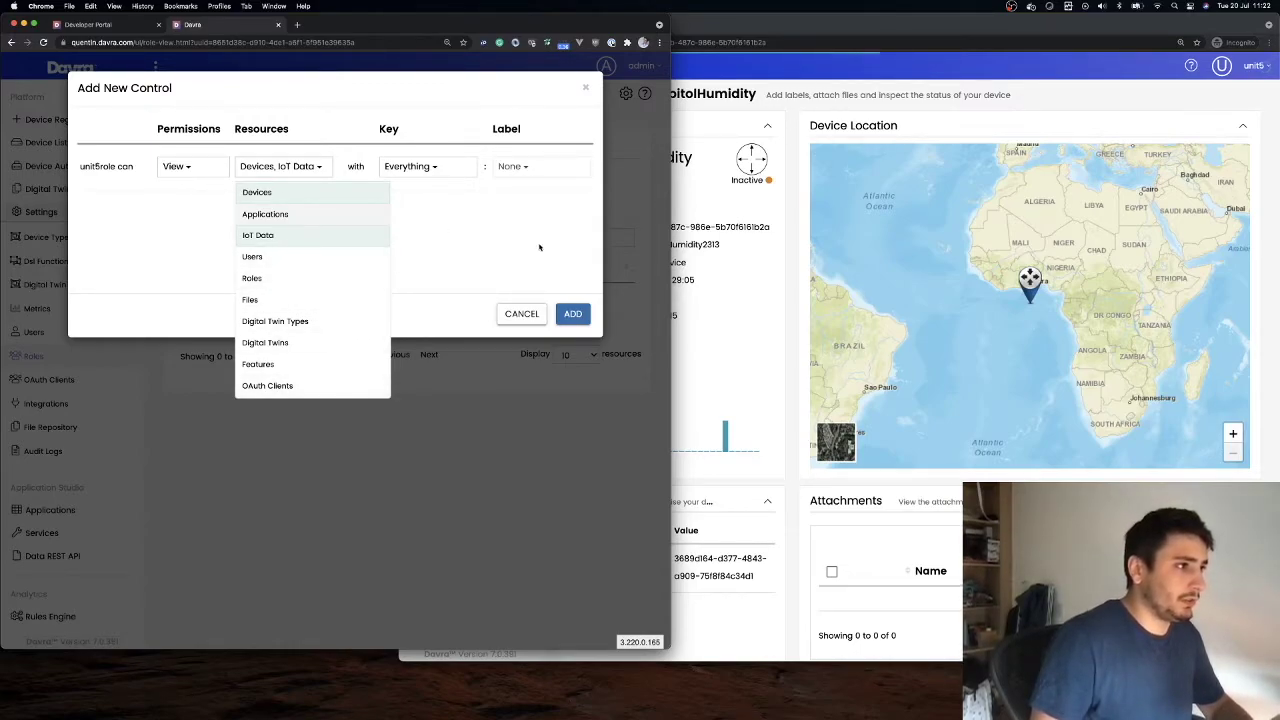
left_click(421, 192)
left_click(411, 168)
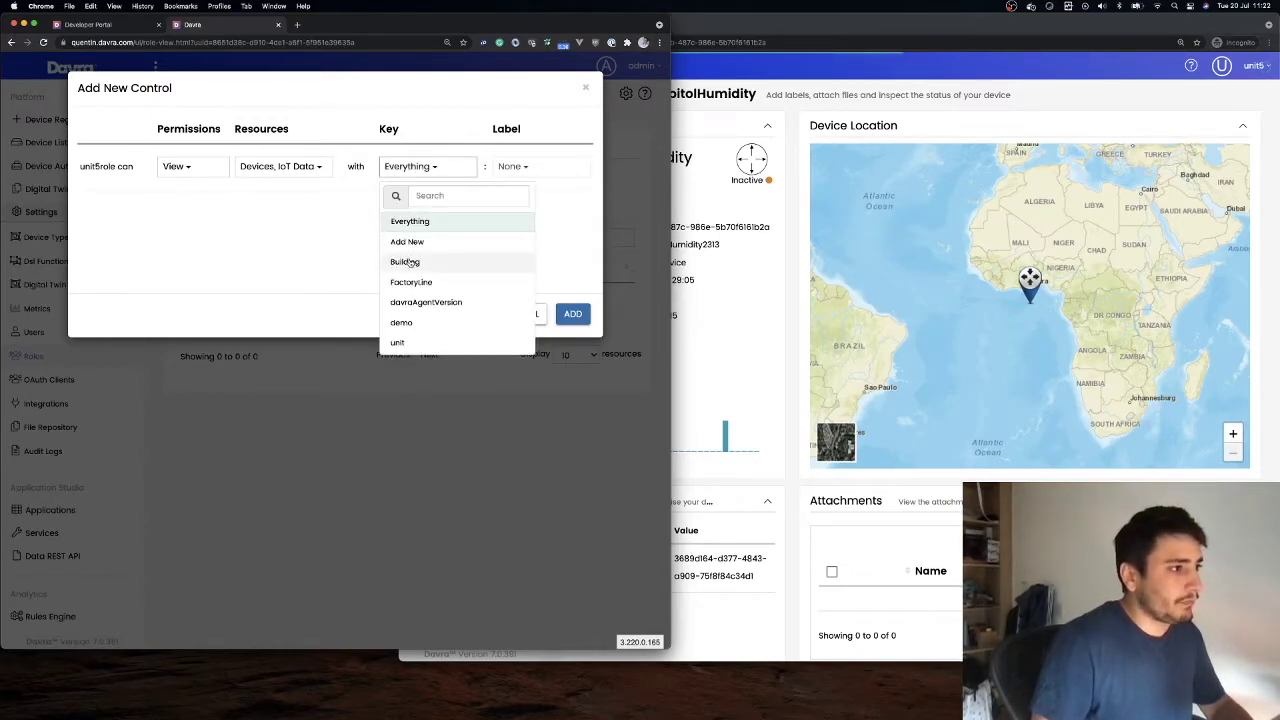
left_click(406, 262)
left_click(518, 166)
left_click(517, 242)
left_click(572, 314)
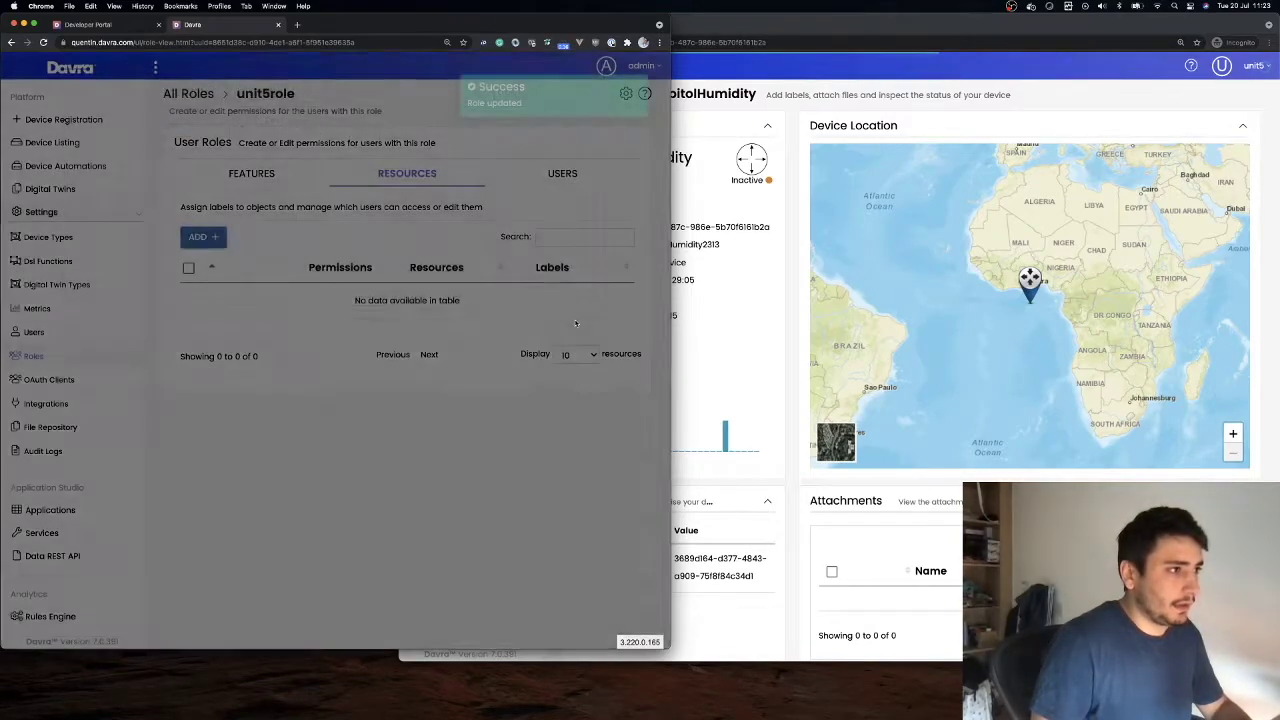
left_click(815, 272)
key("super+r")
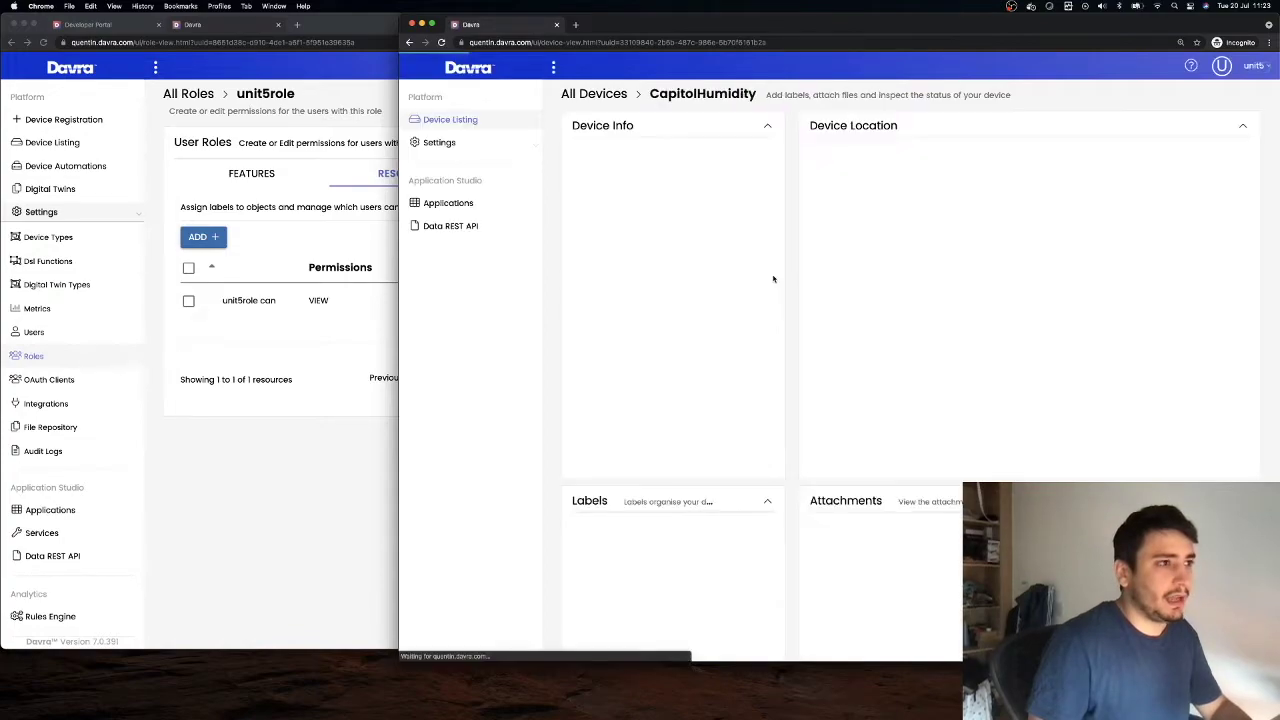
Check CapitolHumidity's humidity chart now plots a reading, then return to unit5's empty Applications page
scroll(977, 389, "down", 10)
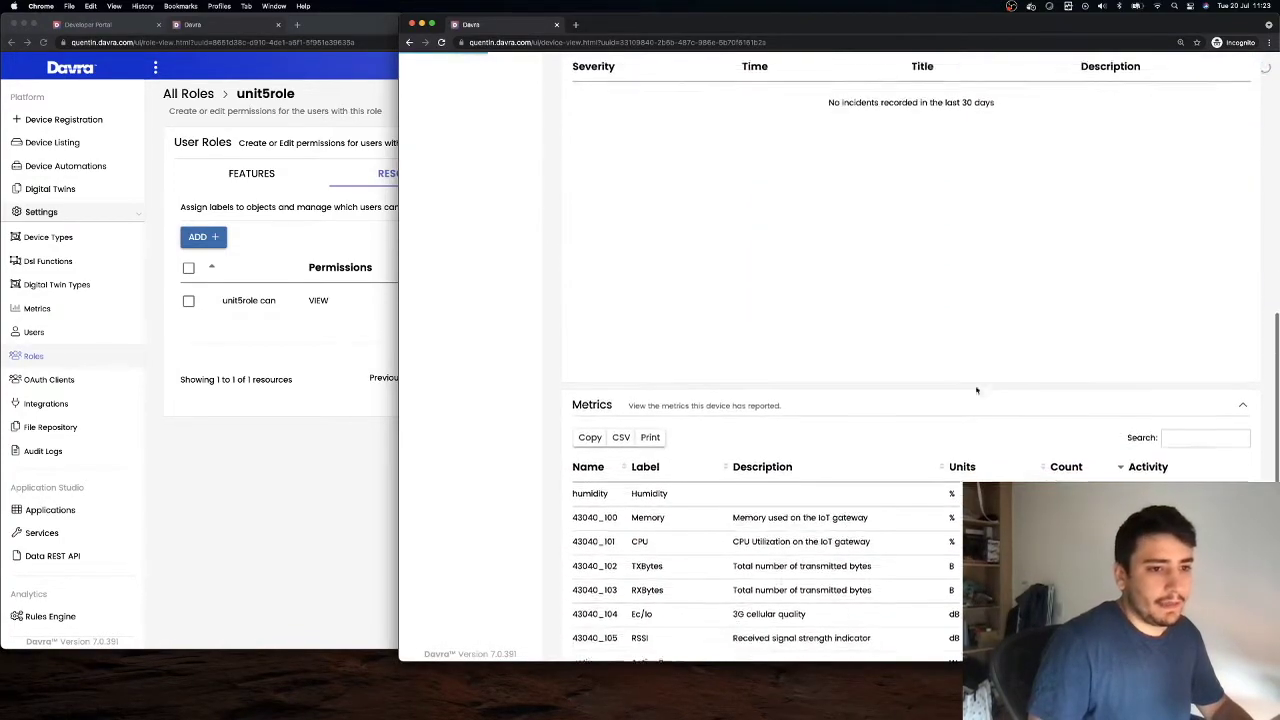
left_click(1139, 478)
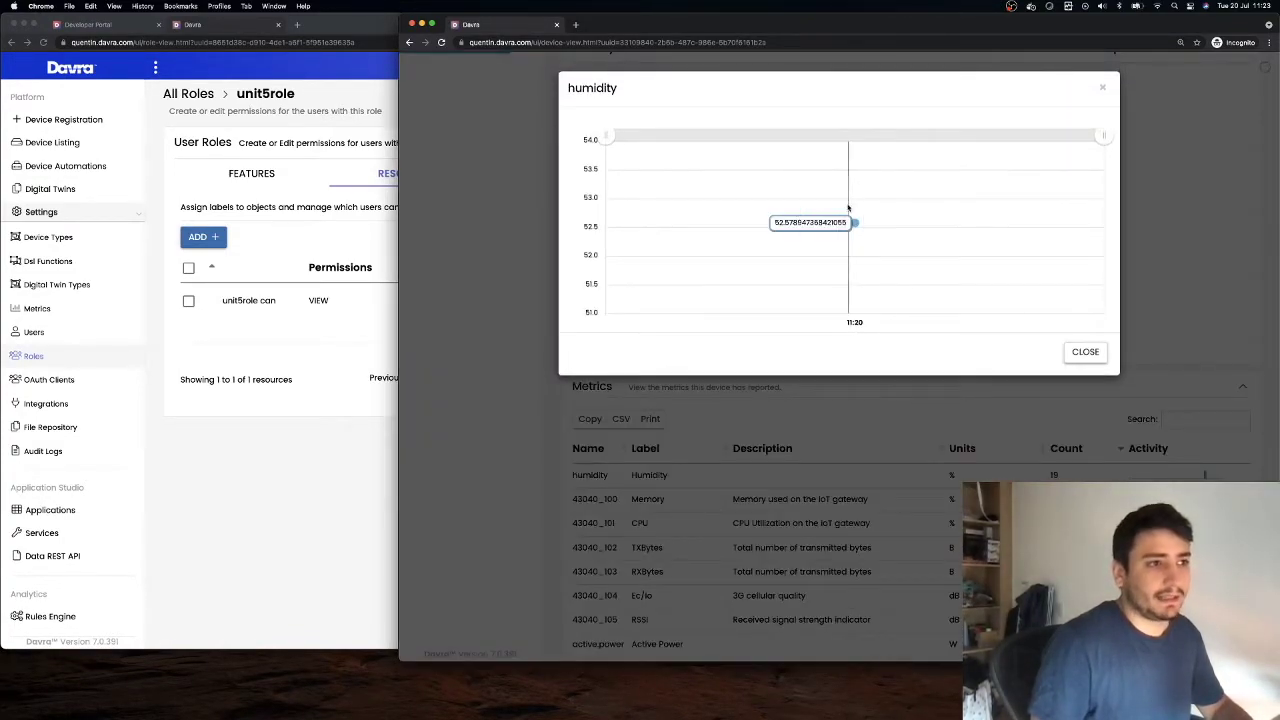
left_click(477, 221)
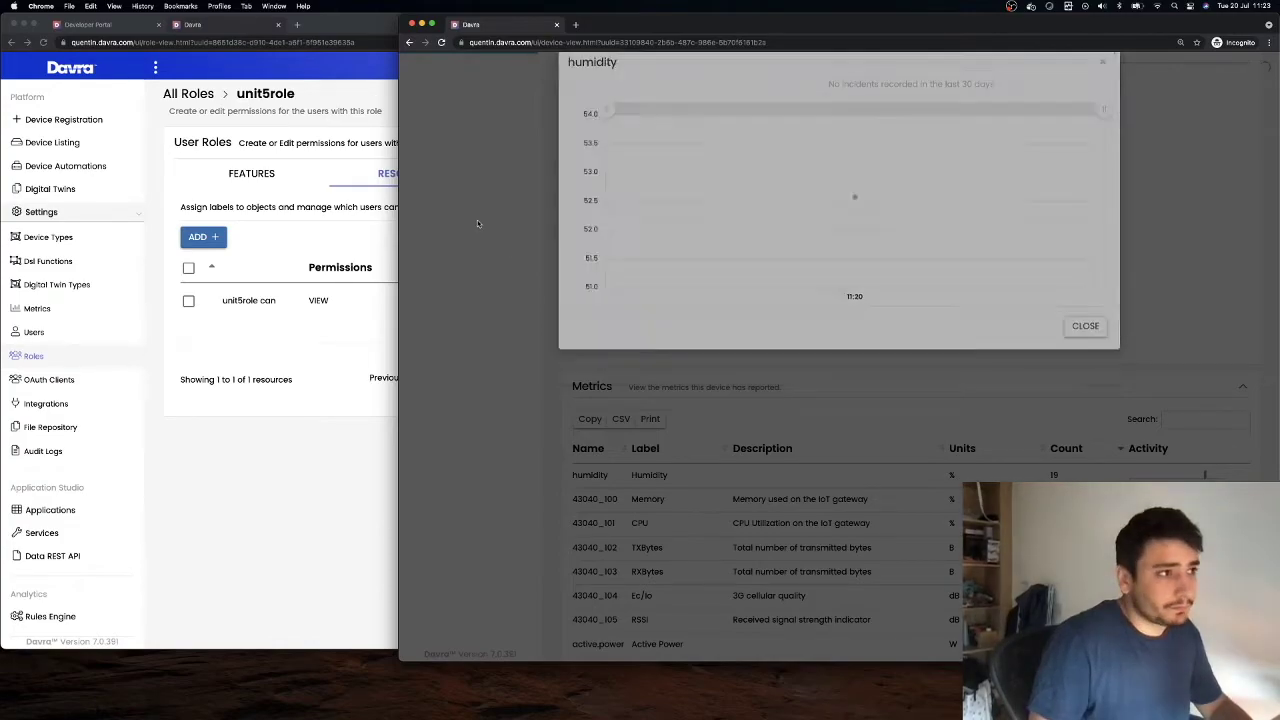
scroll(745, 251, "up", 5)
scroll(745, 251, "up", 10)
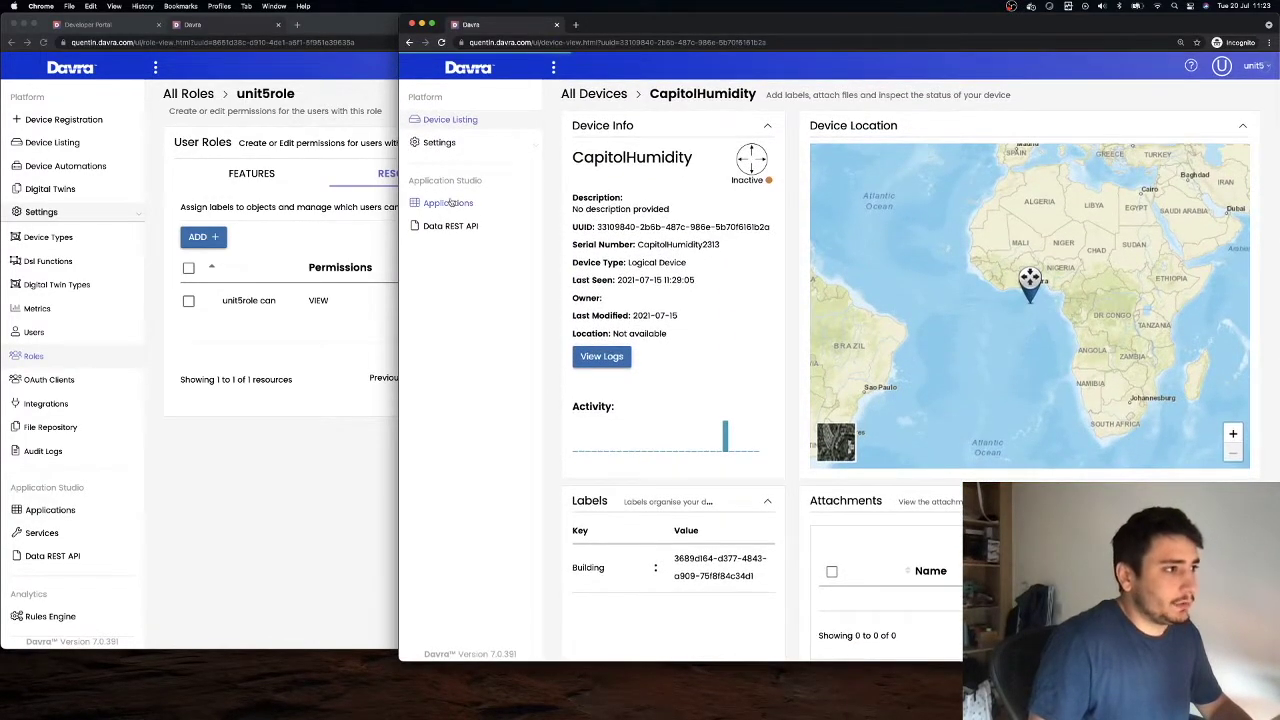
left_click(453, 203)
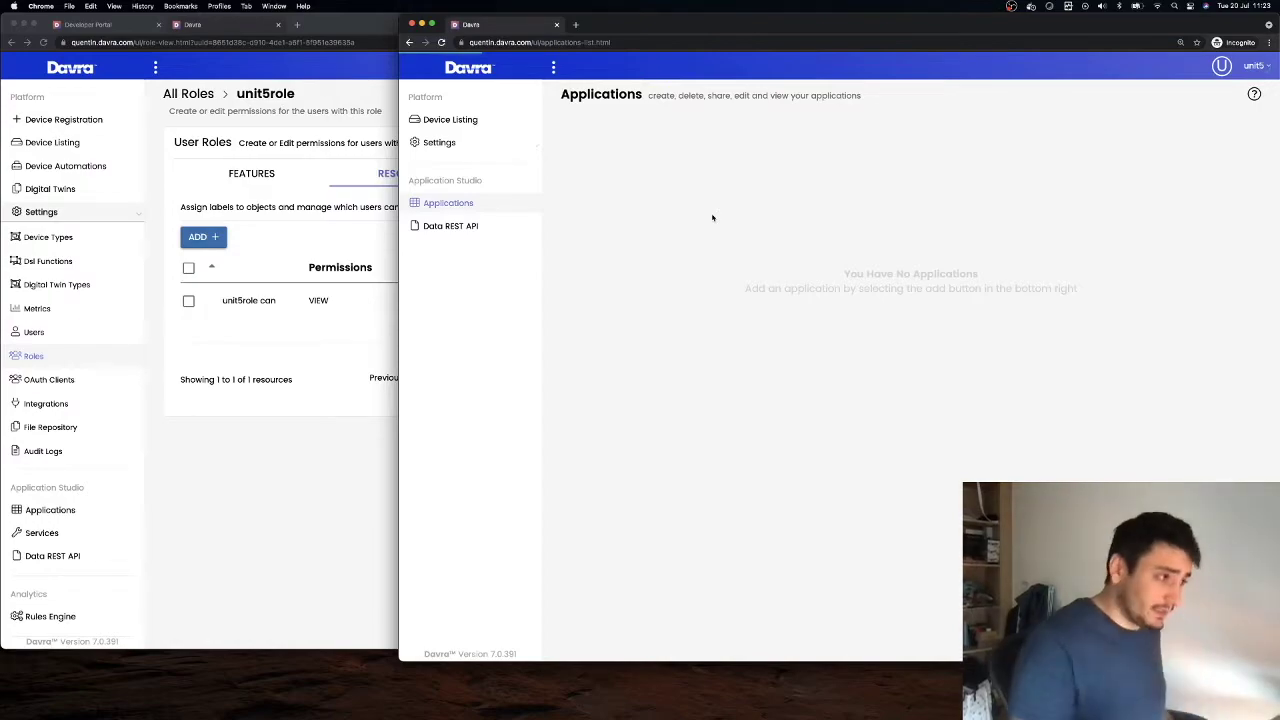
left_click(229, 380)
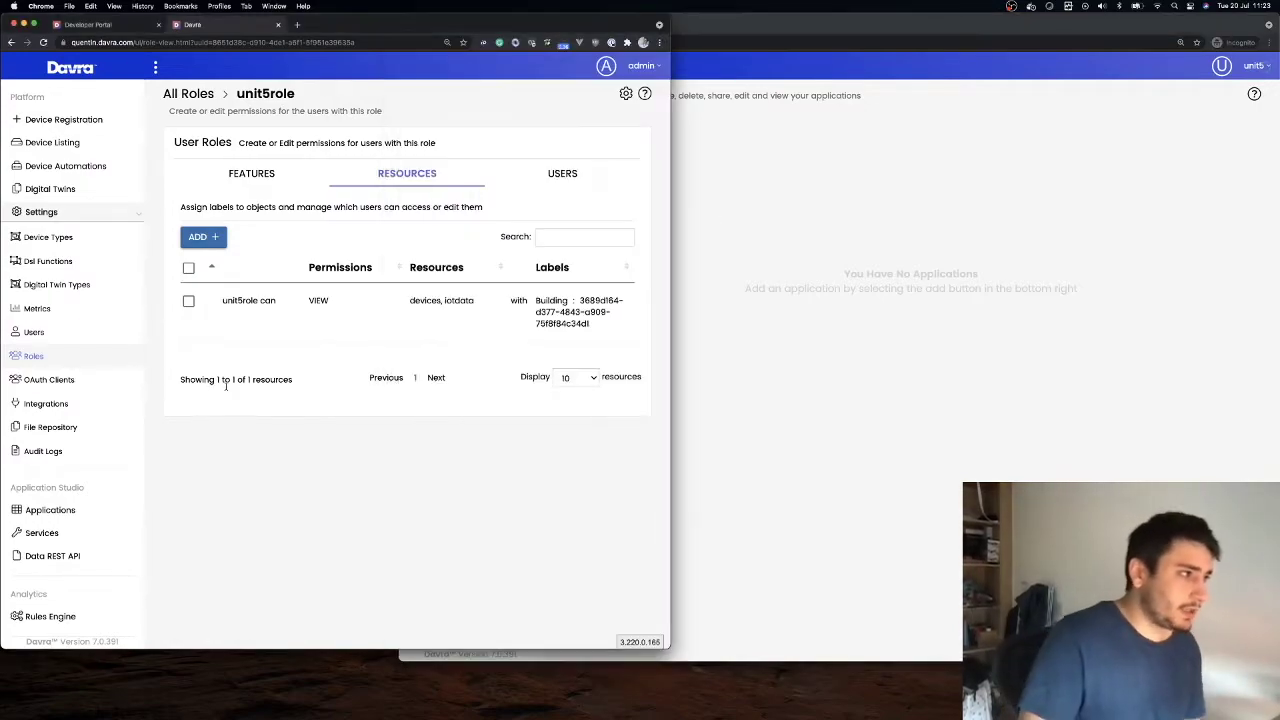
Give unit5role a View rule on Applications with Key Everything, then reload unit5's Applications list
left_click(209, 241)
left_click(285, 167)
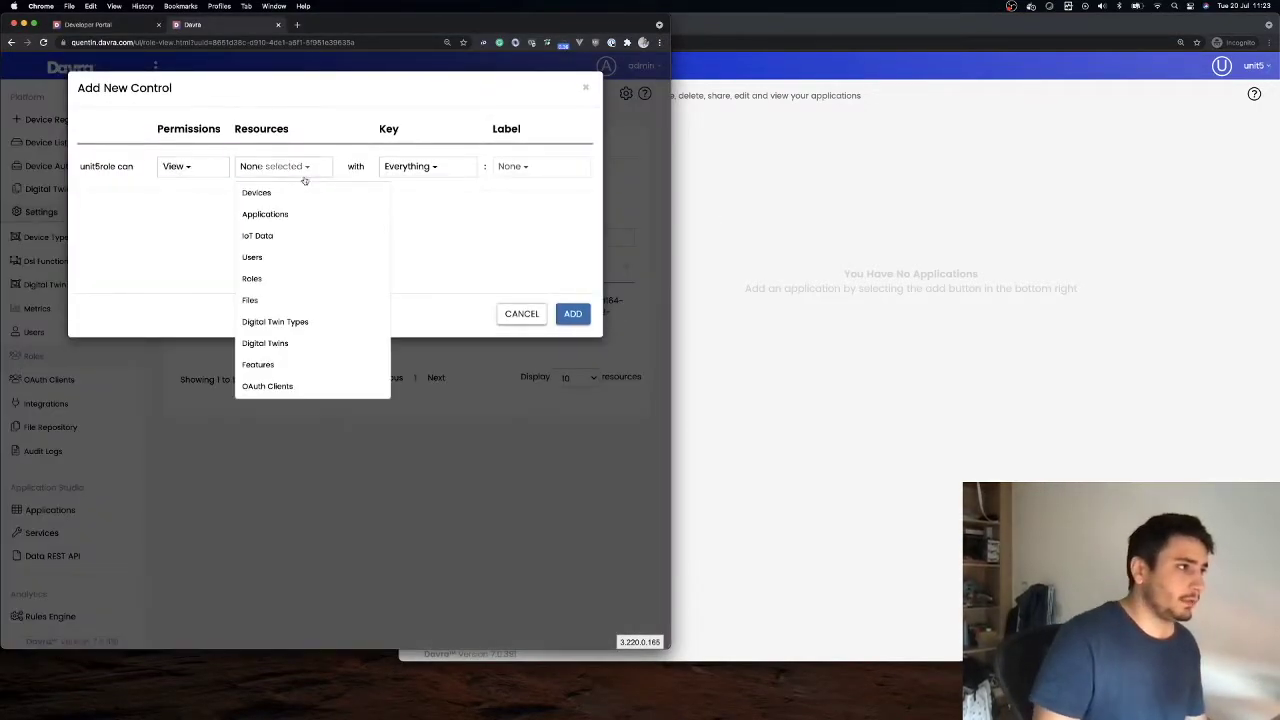
left_click(280, 219)
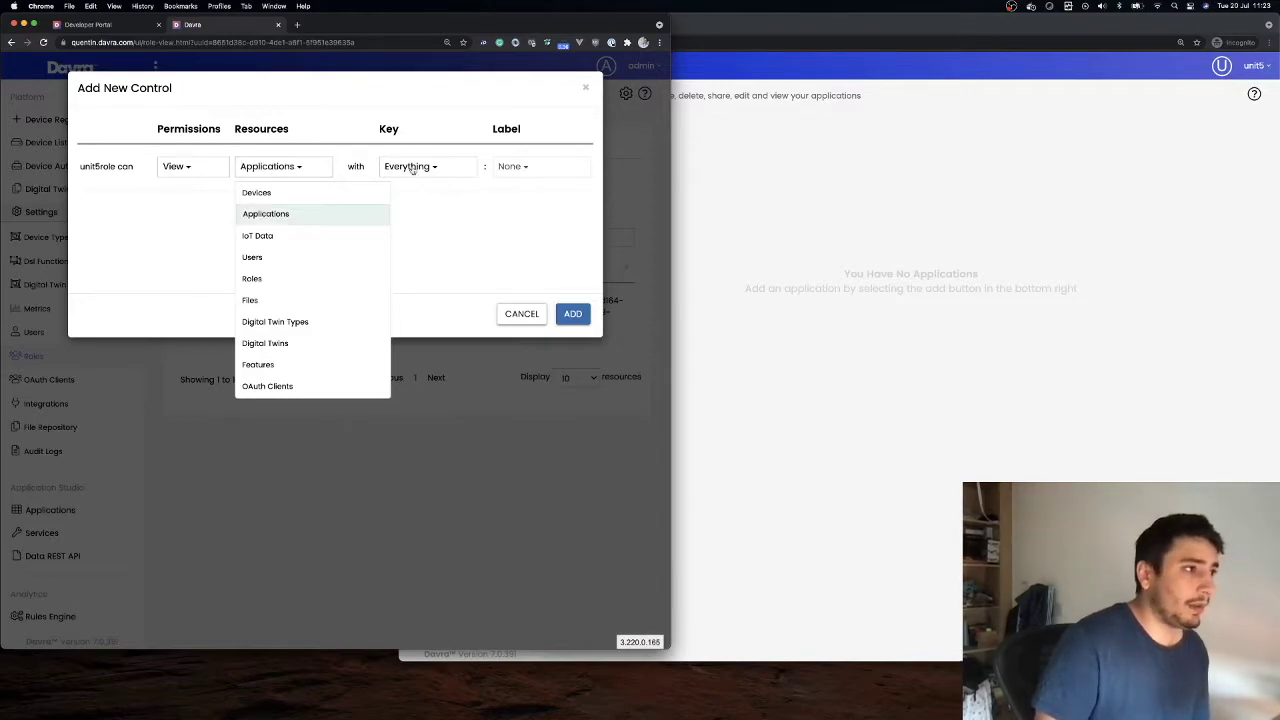
left_click(457, 220)
left_click(285, 167)
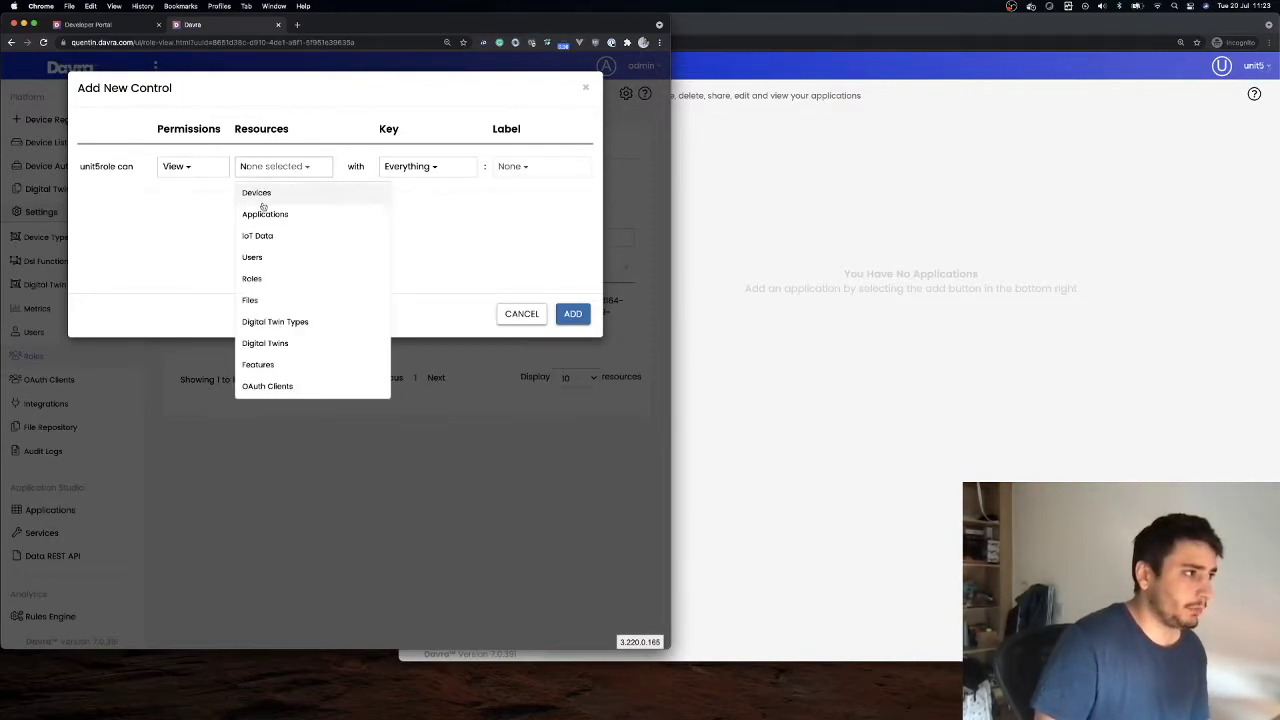
left_click(262, 214)
left_click(572, 314)
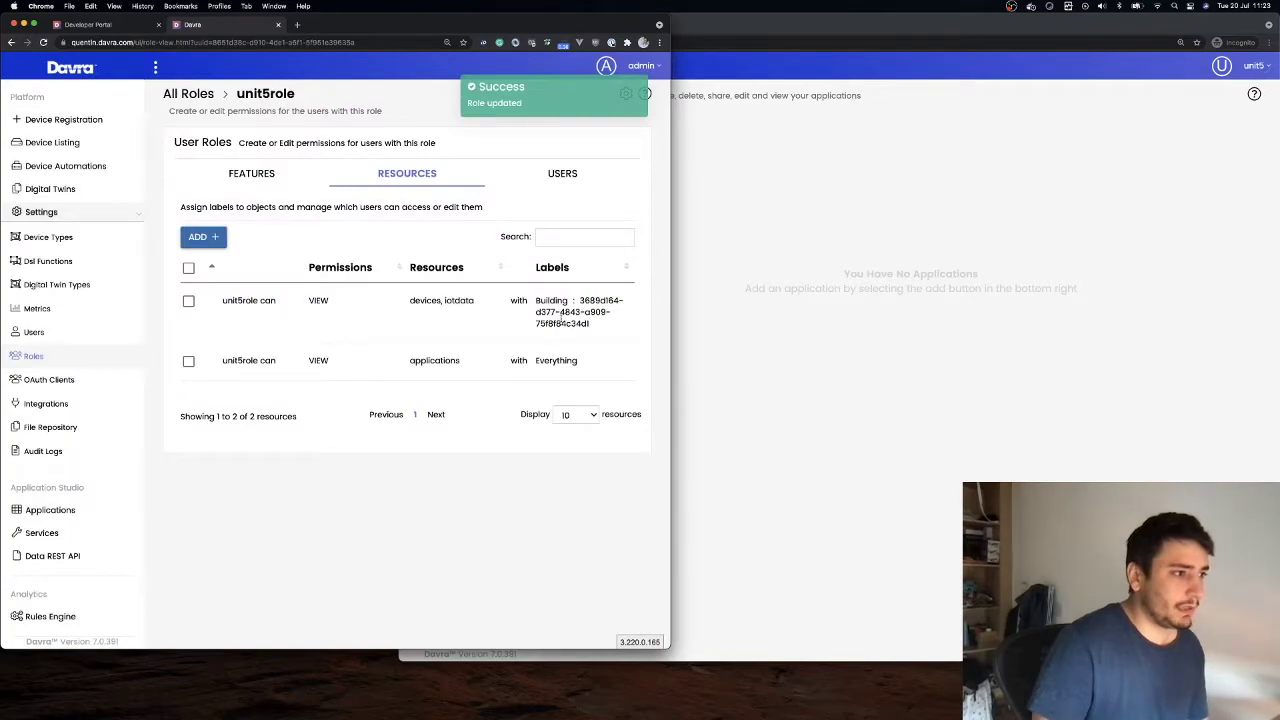
left_click(700, 24)
left_click(441, 42)
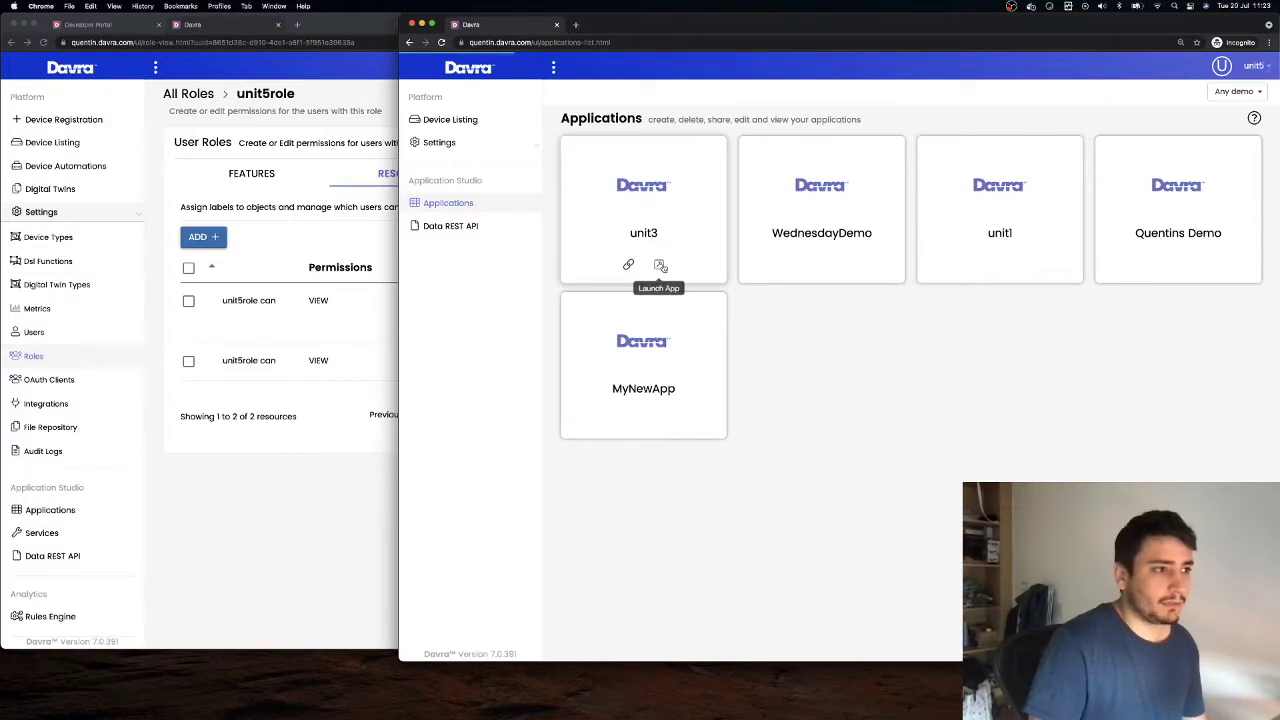
Launch the unit3 app as unit5 and check its Any Building and All Devices filters
left_click(660, 266)
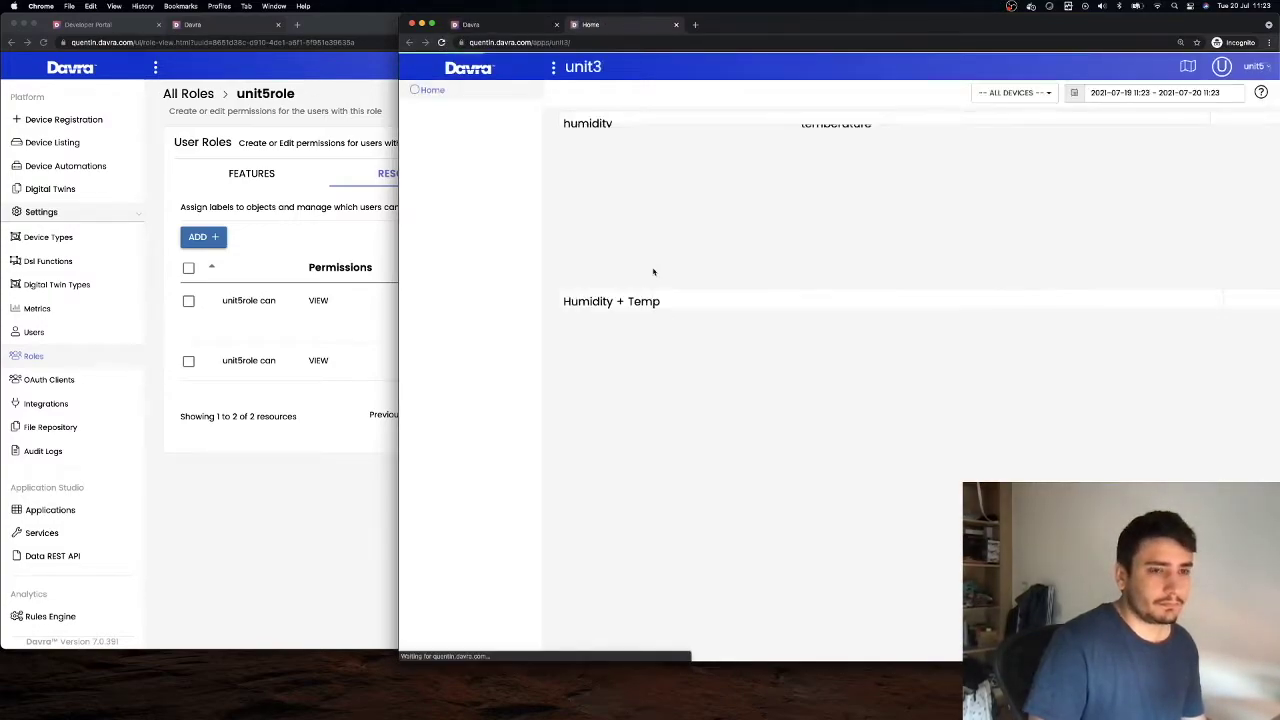
left_click(936, 93)
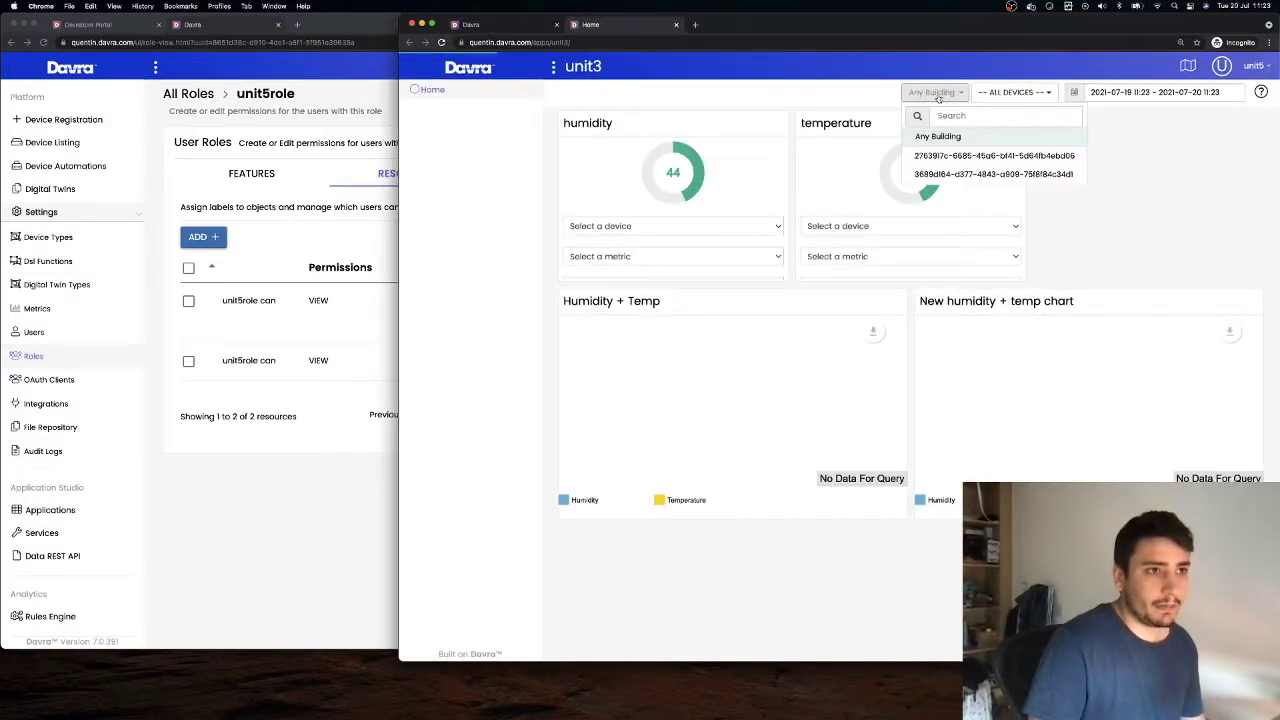
left_click(1157, 133)
left_click(1012, 92)
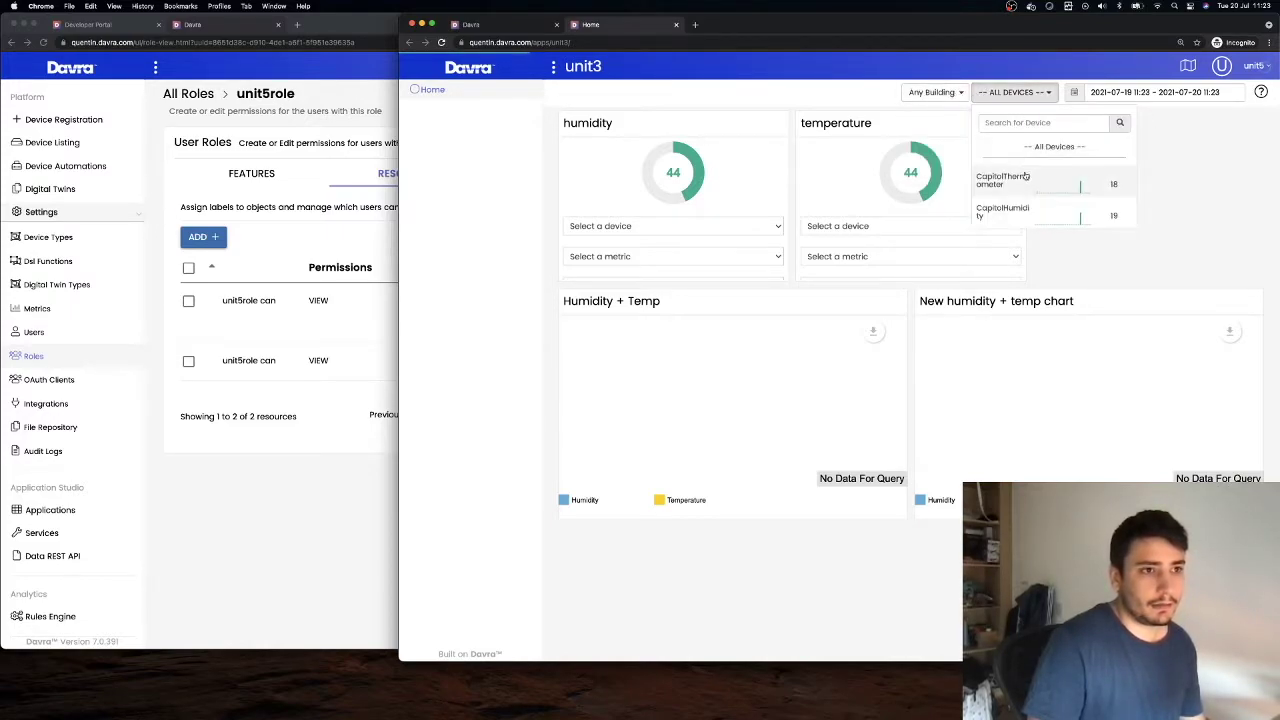
left_click(932, 92)
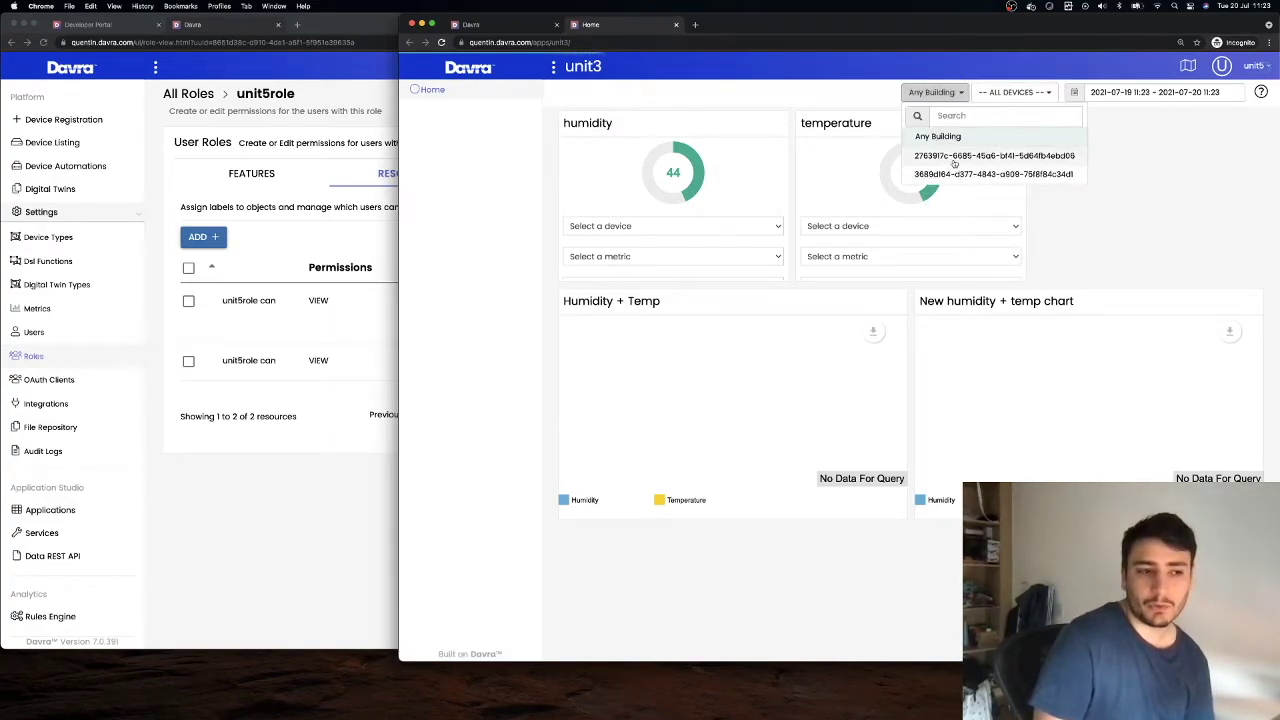
left_click(347, 457)
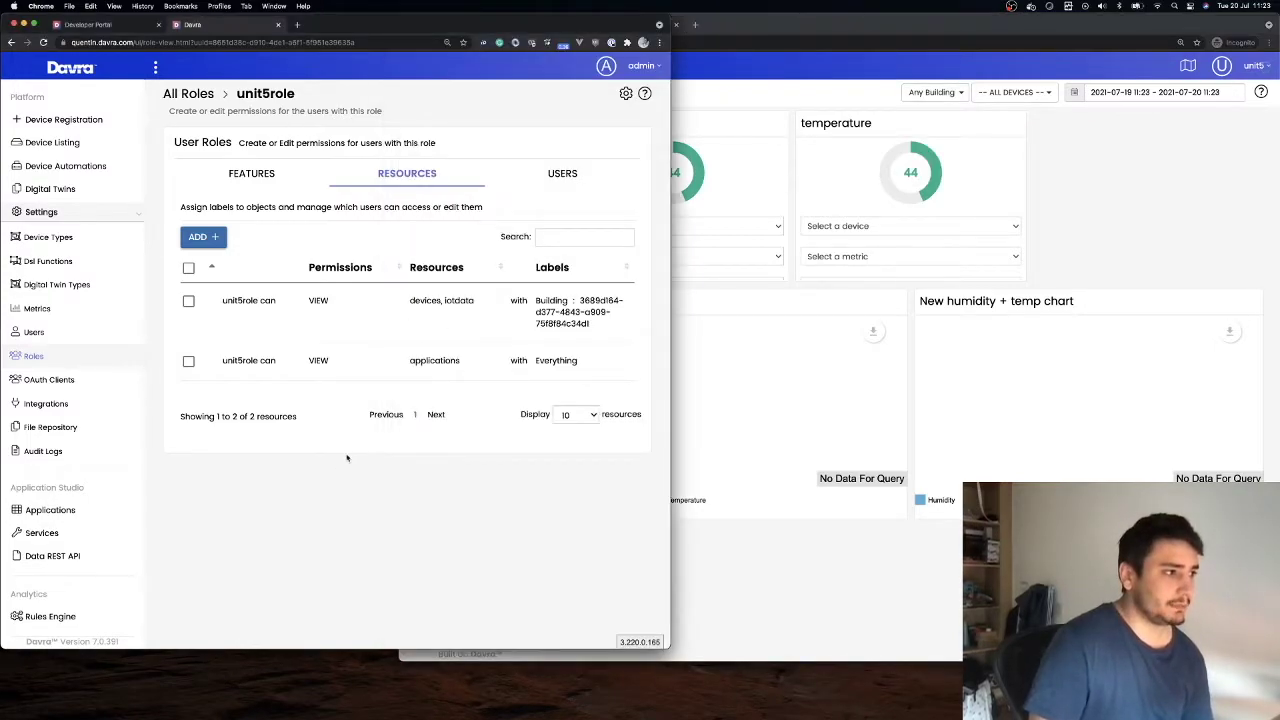
Add a third unit5role view rule for Digital Twins labelled Building: Capitol
left_click(200, 237)
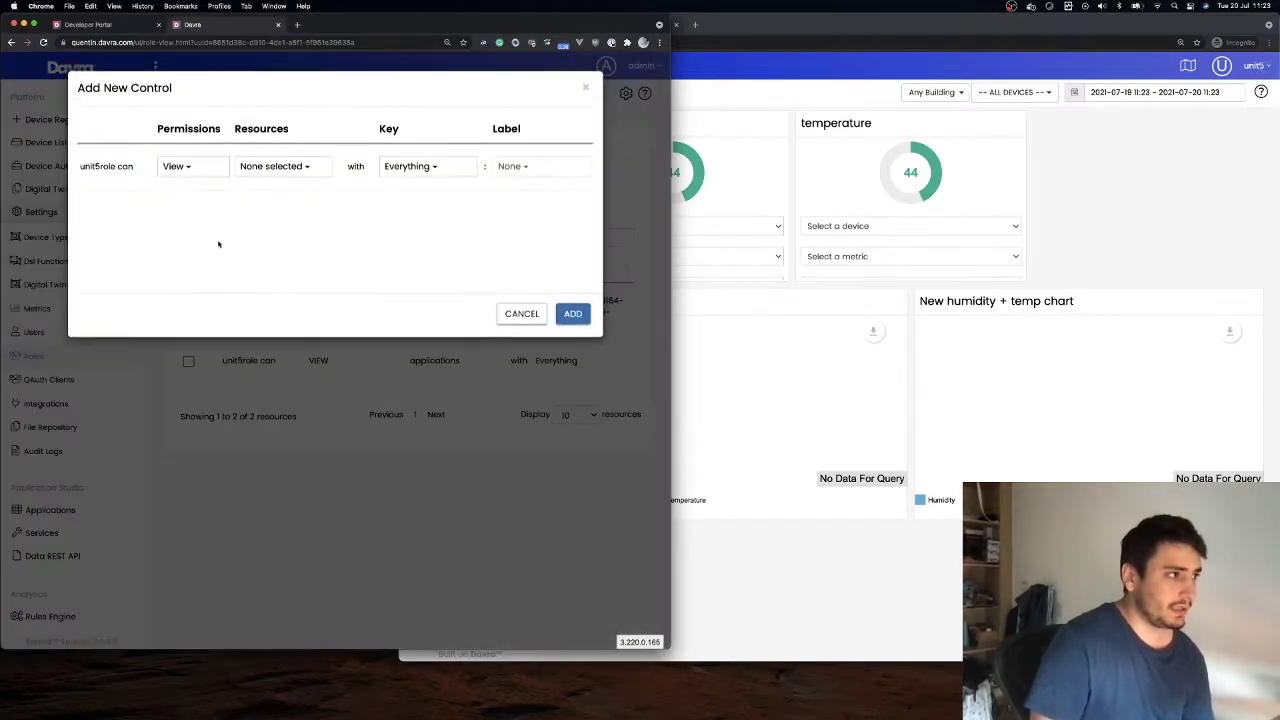
left_click(266, 168)
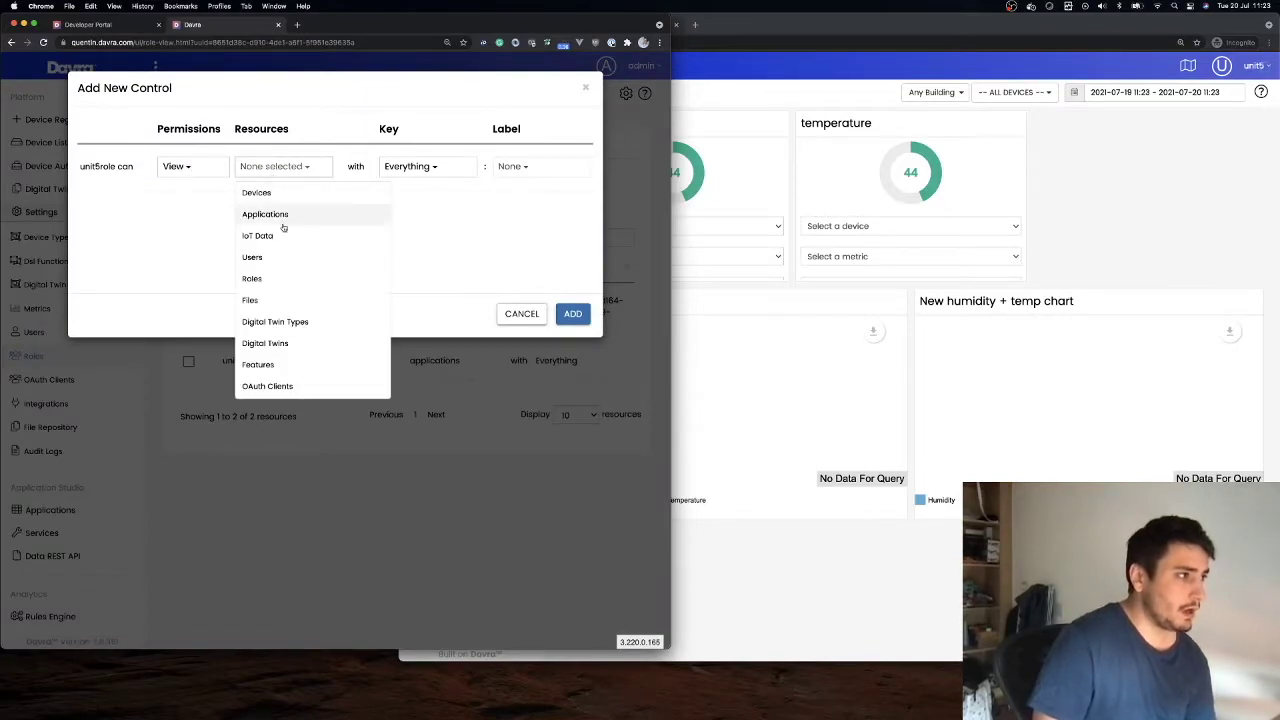
left_click(277, 344)
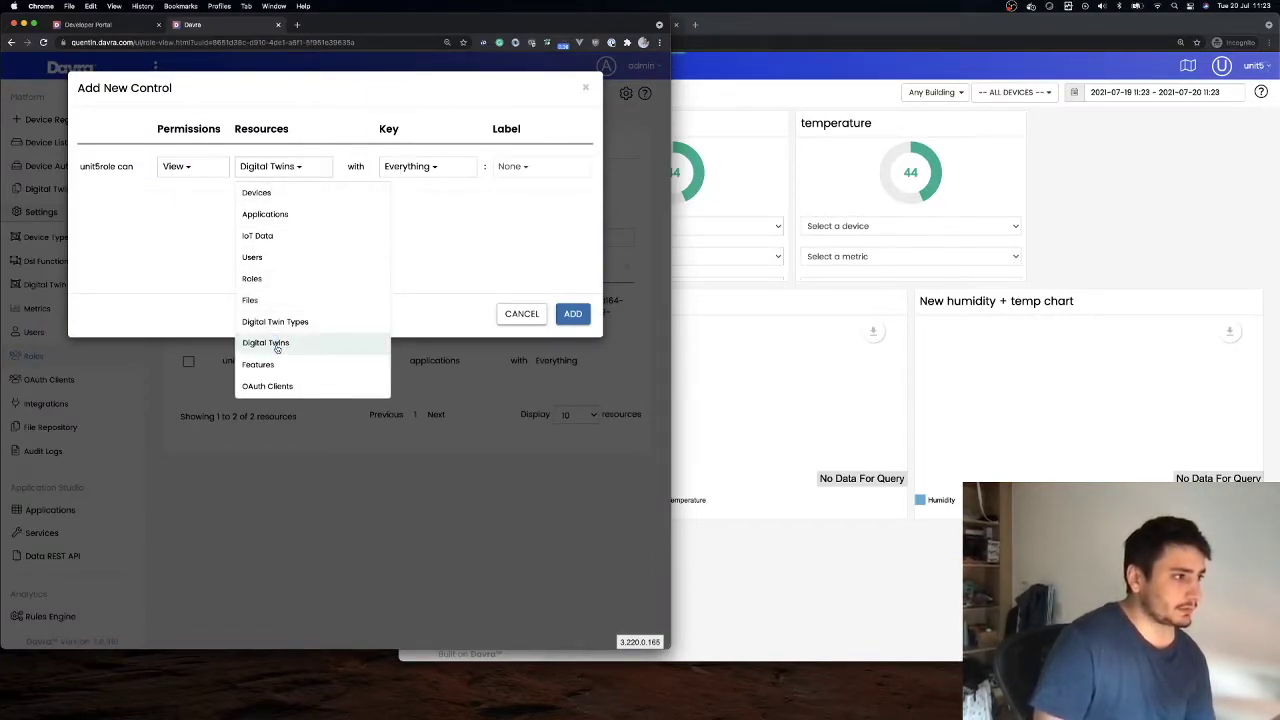
left_click(425, 170)
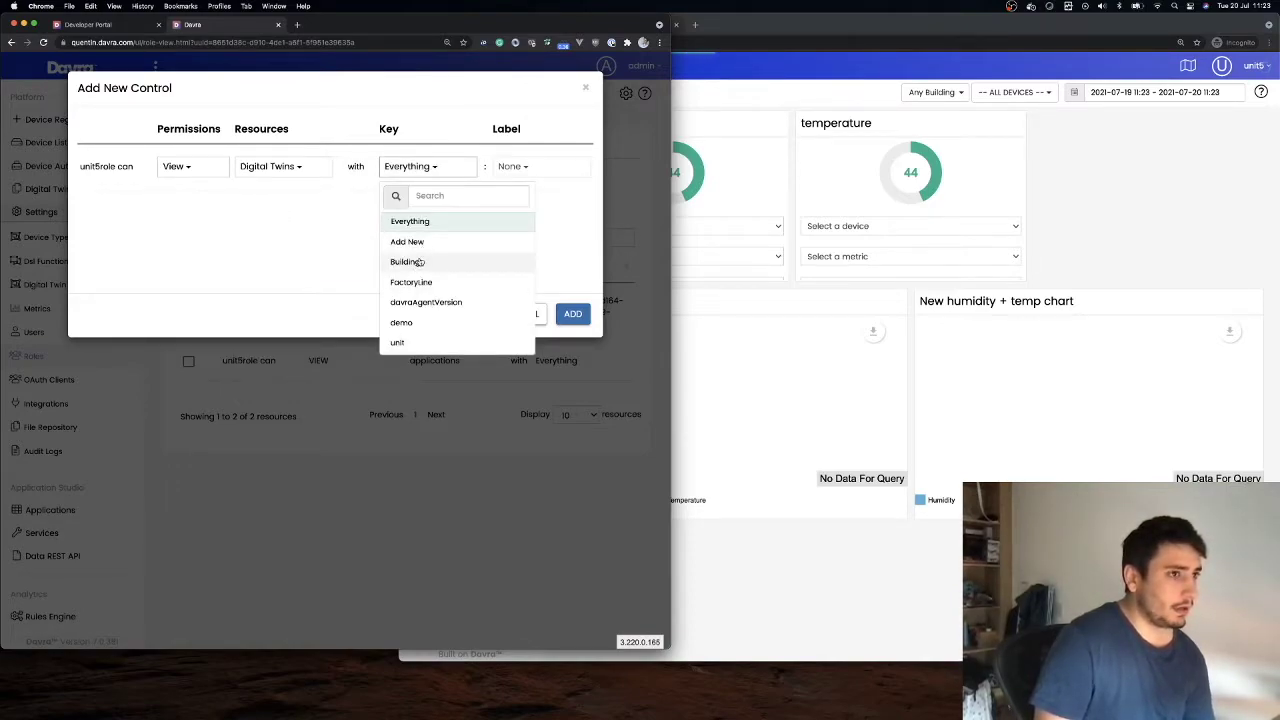
left_click(420, 262)
left_click(514, 165)
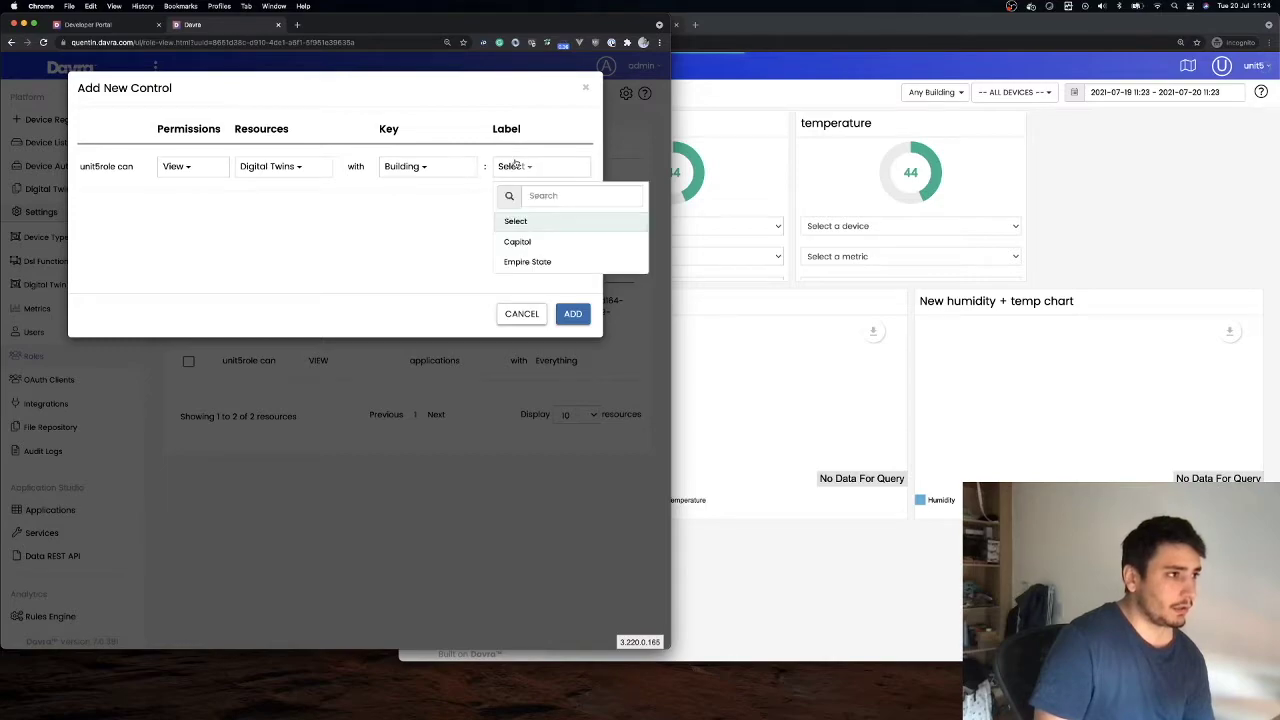
left_click(405, 166)
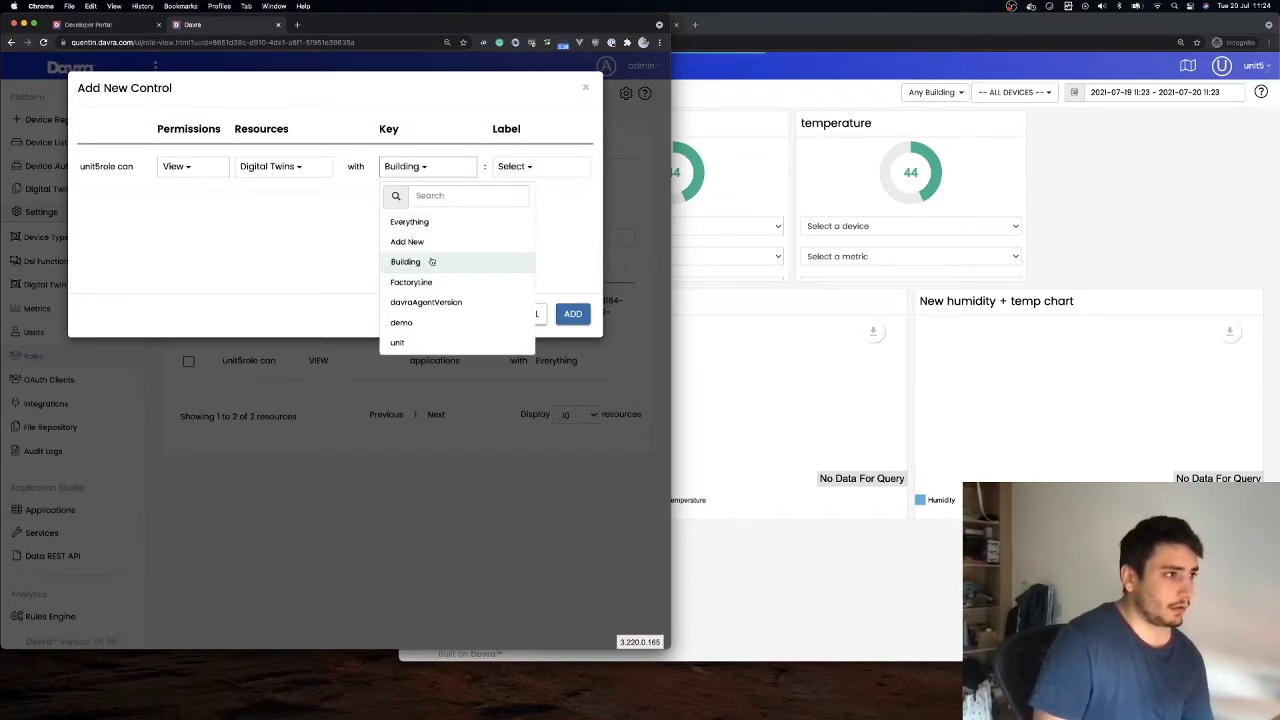
left_click(518, 166)
left_click(526, 241)
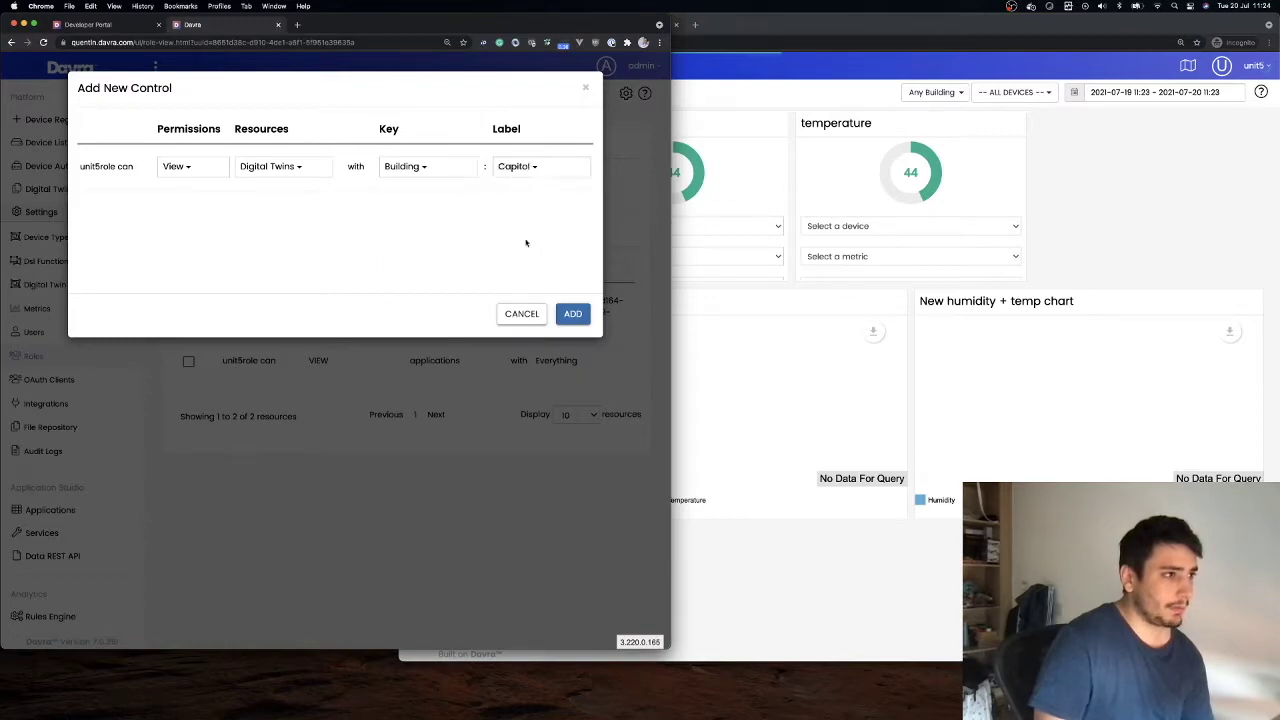
left_click(573, 314)
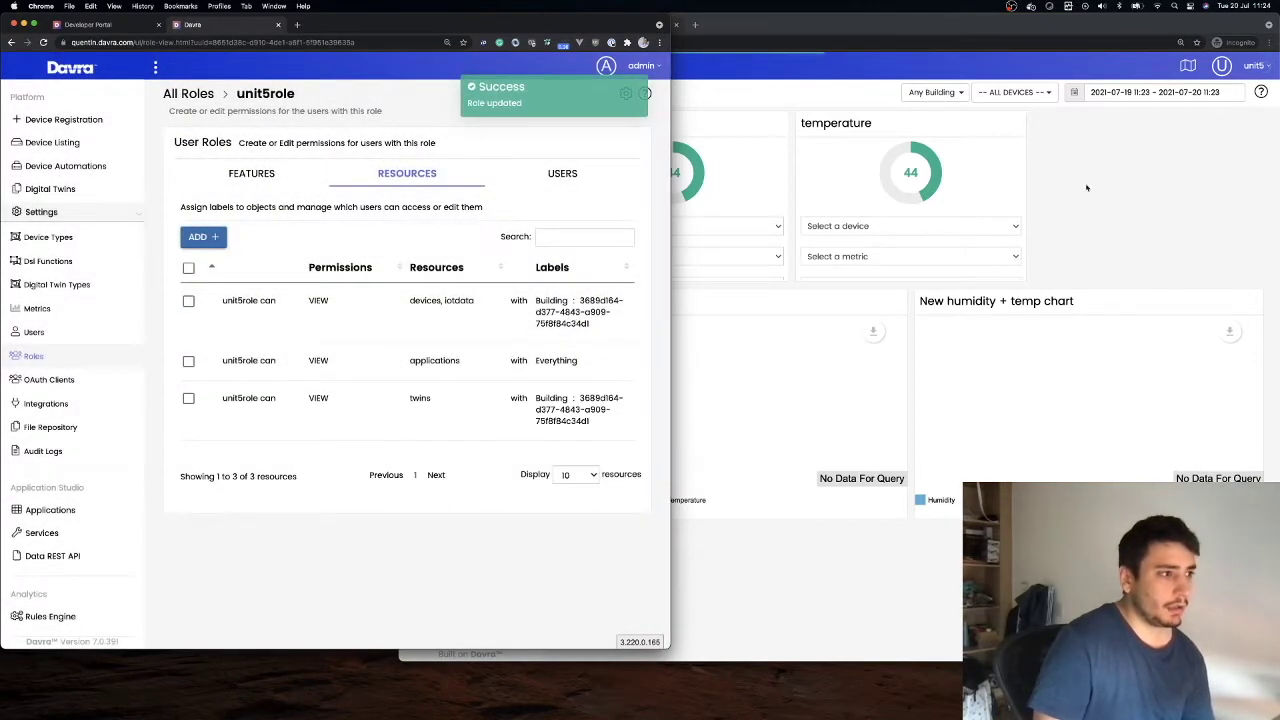
Reload the test user's unit3 dashboard and filter it to the second building
left_click(1061, 196)
left_click(440, 42)
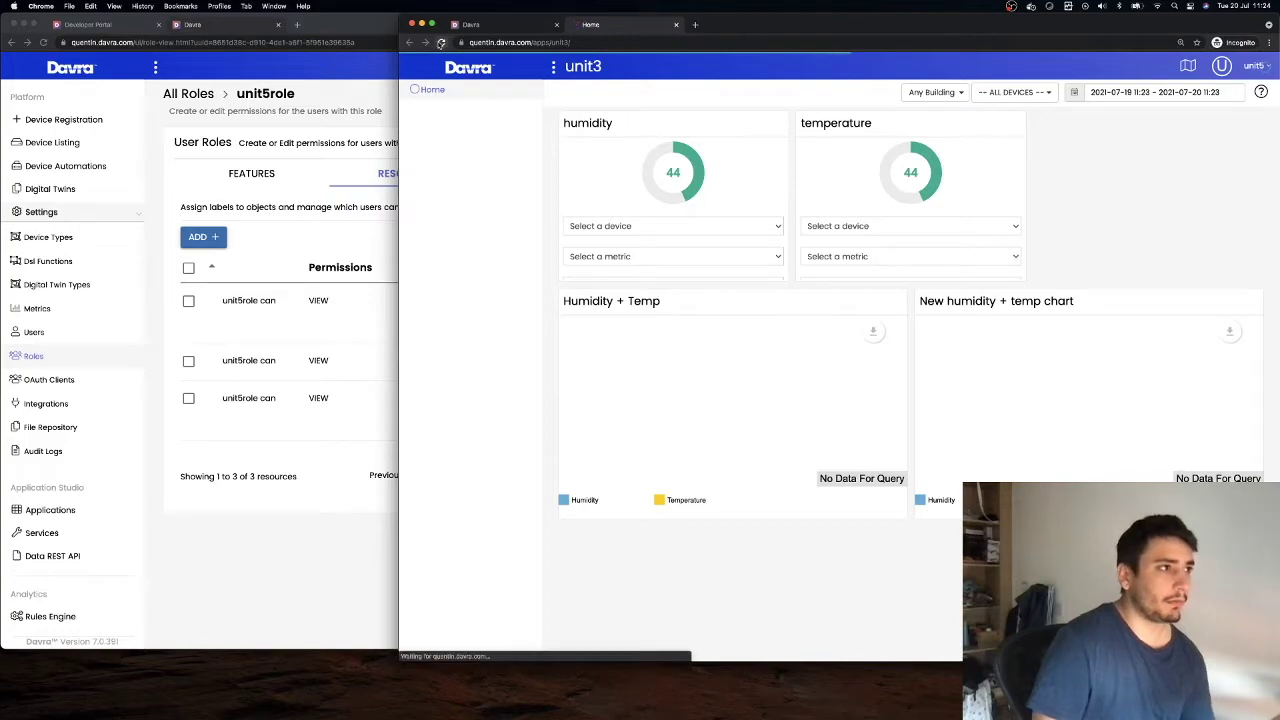
left_click(926, 93)
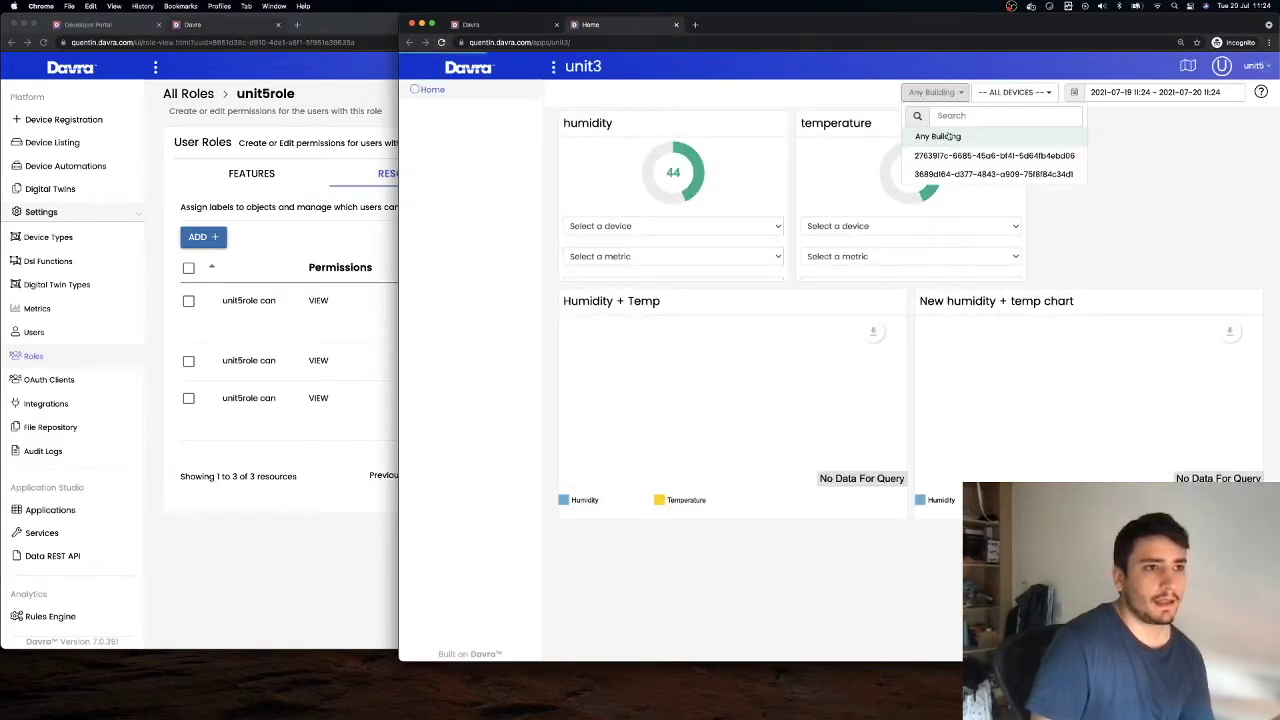
left_click(955, 156)
left_click(370, 91)
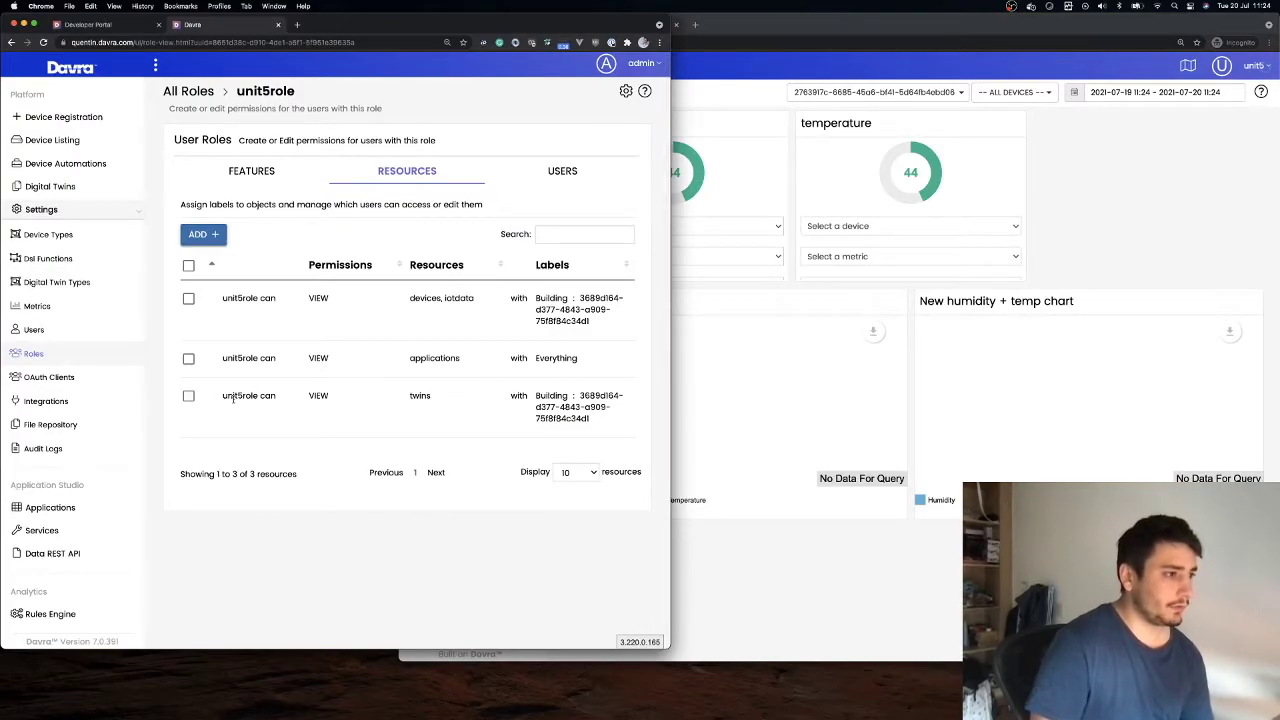
Replace the building-limited twins rule with a view rule for Digital Twin Types and Digital Twins on Everything
left_click(188, 396)
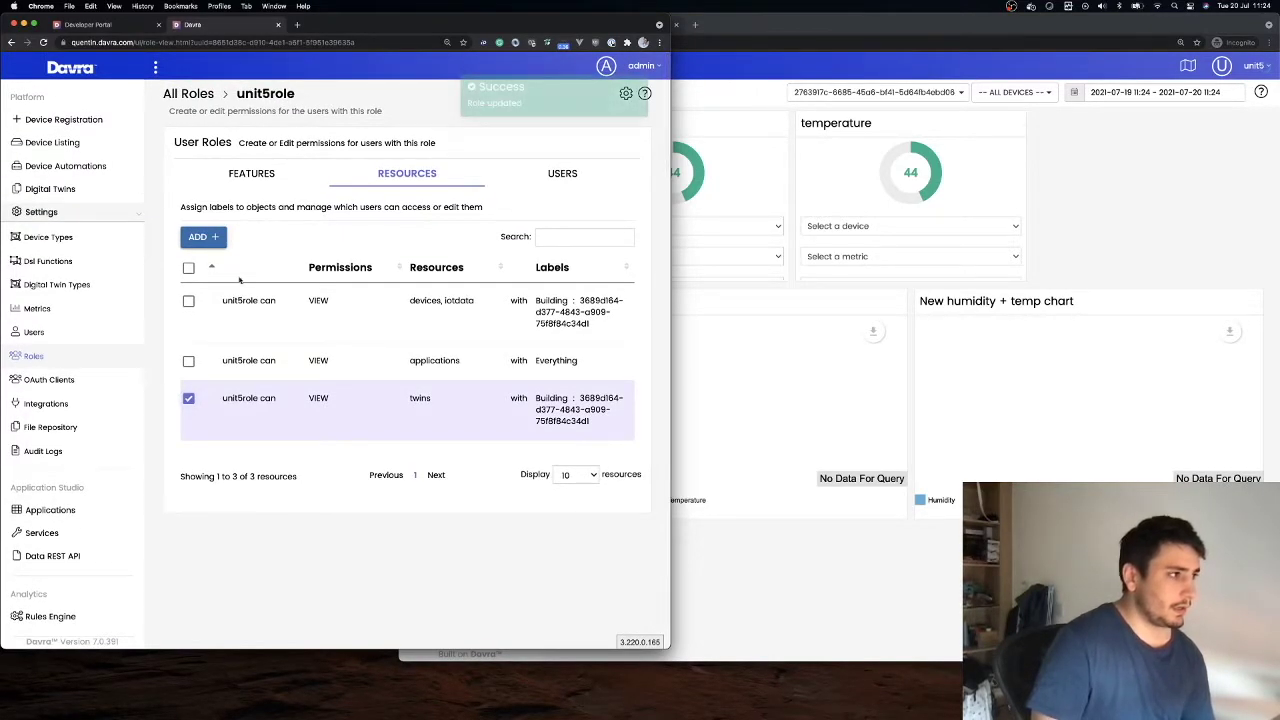
left_click(205, 240)
left_click(193, 170)
left_click(290, 166)
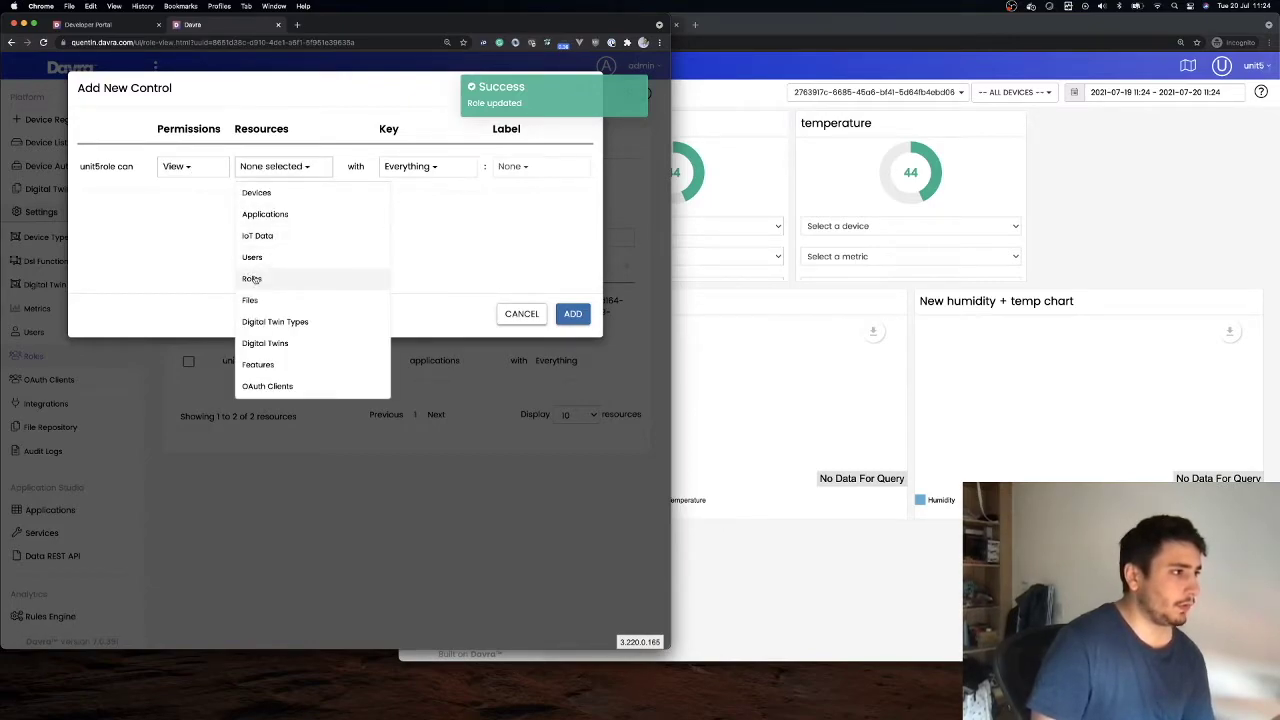
left_click(275, 322)
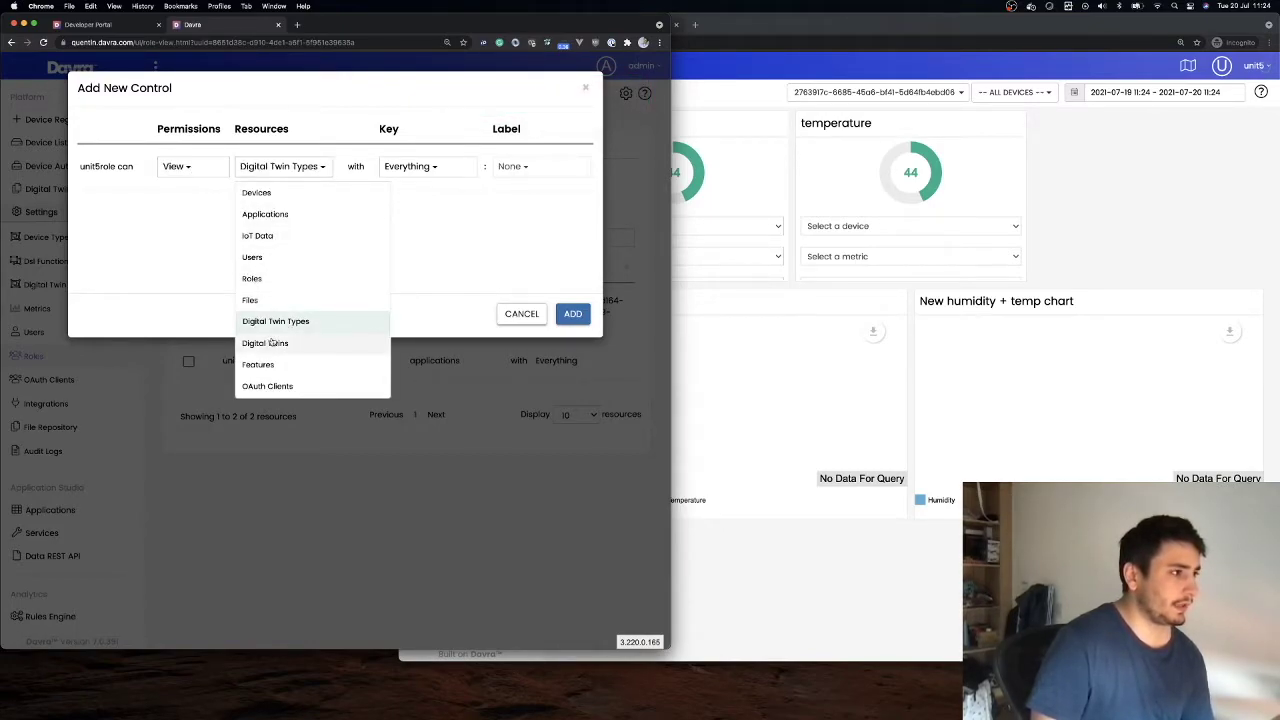
left_click(276, 345)
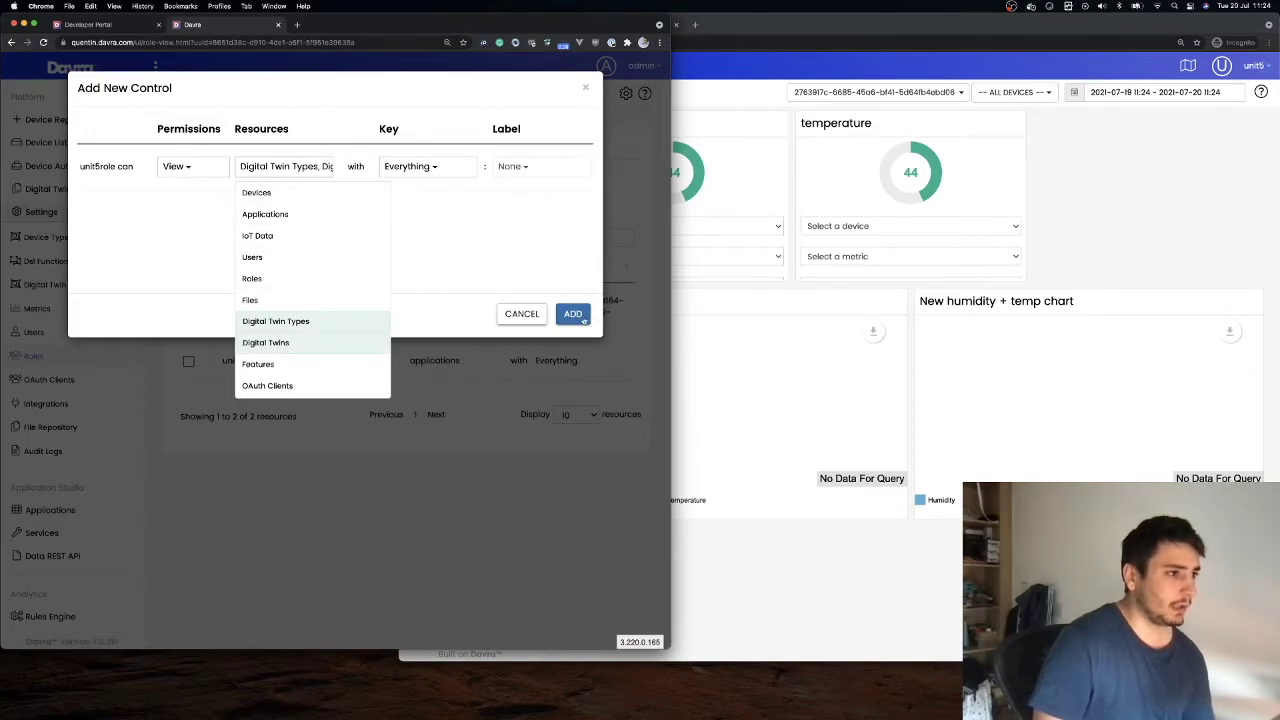
left_click(574, 315)
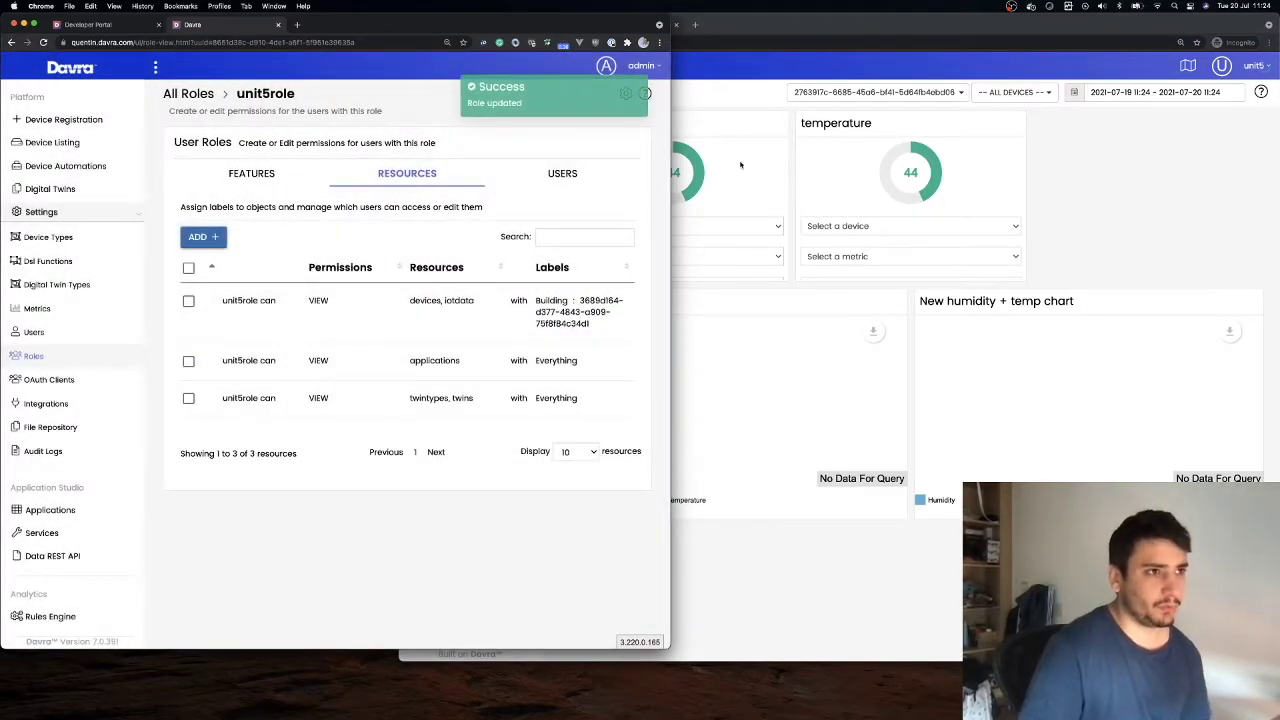
left_click(1159, 186)
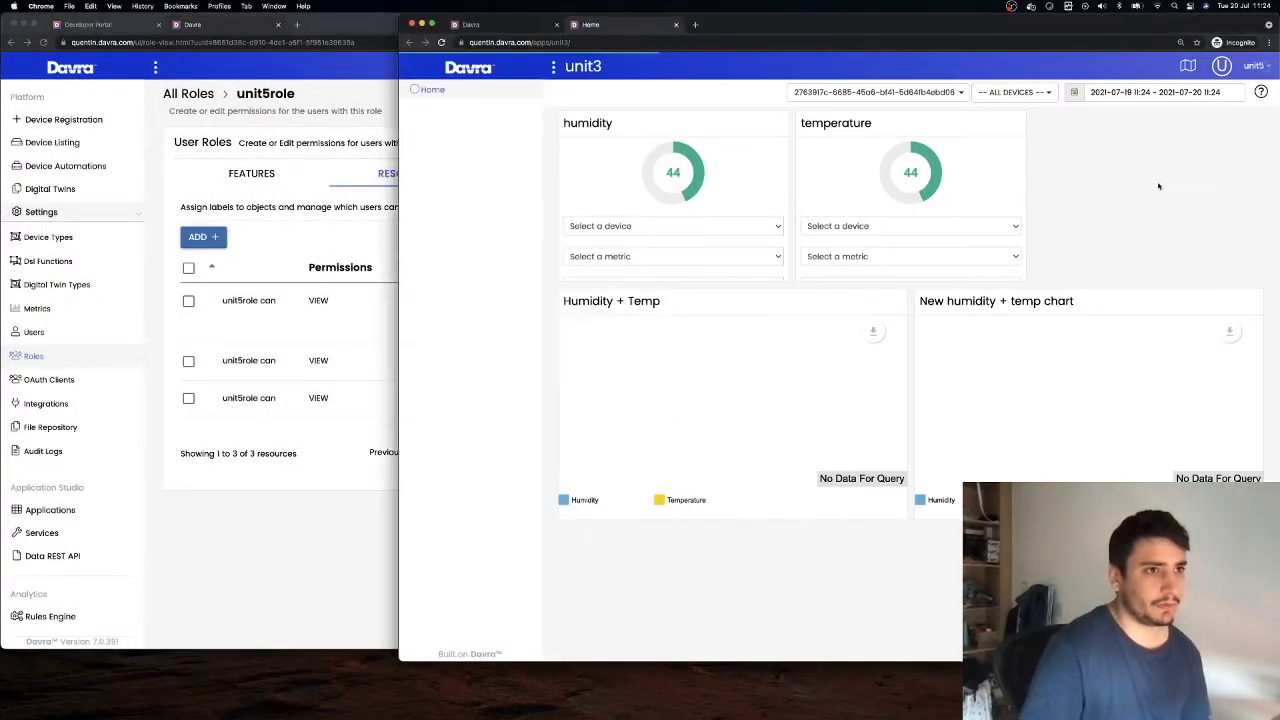
Reload the unit3 dashboard, filter to the first building, and check the device list
left_click(441, 43)
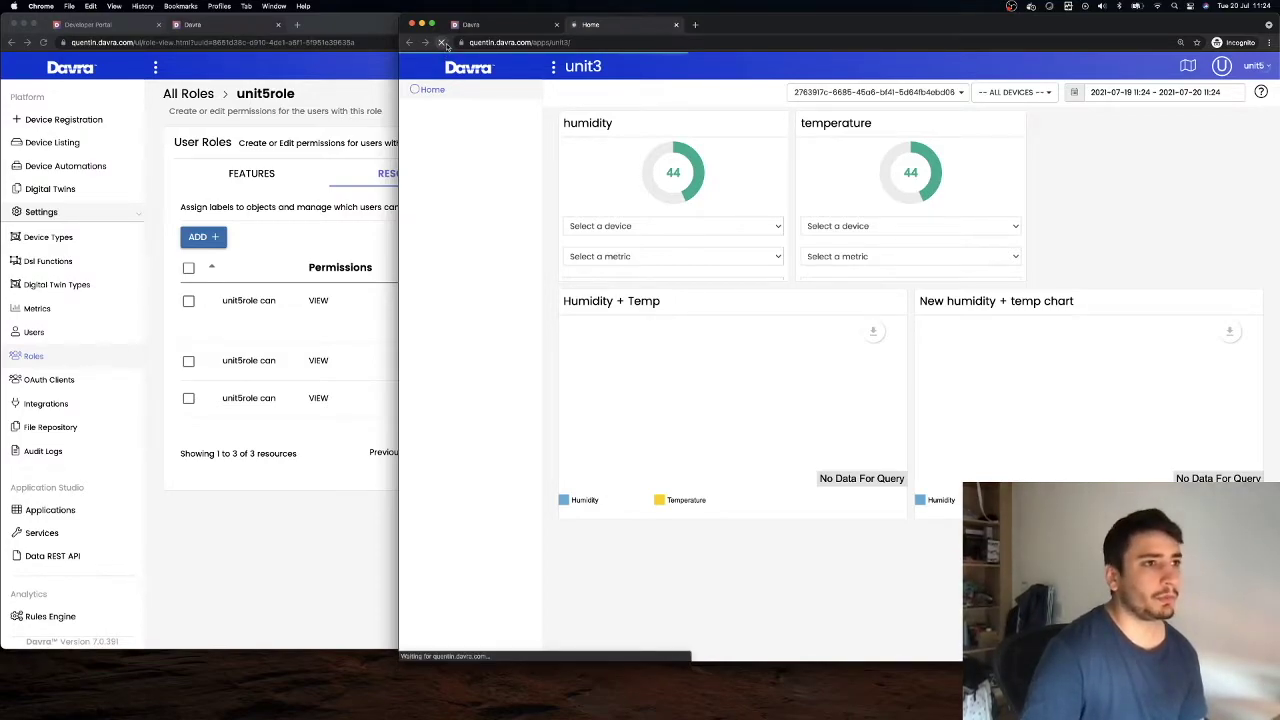
left_click(948, 94)
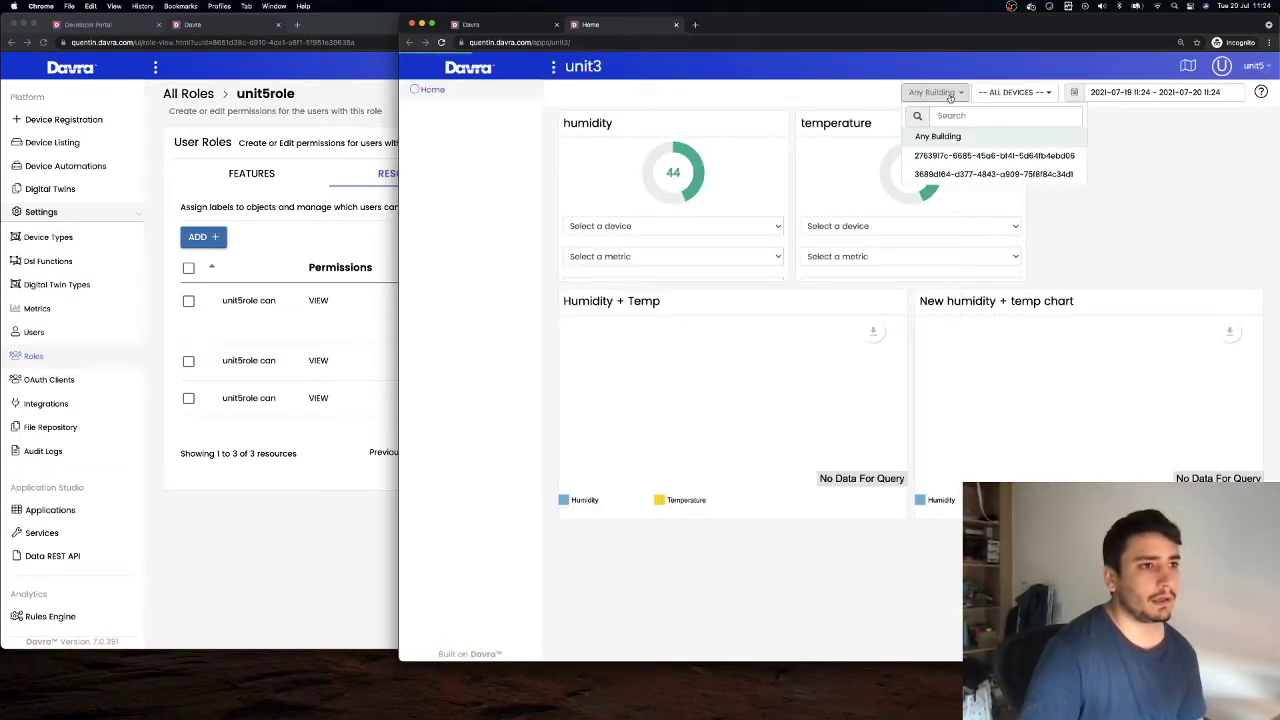
left_click(1044, 155)
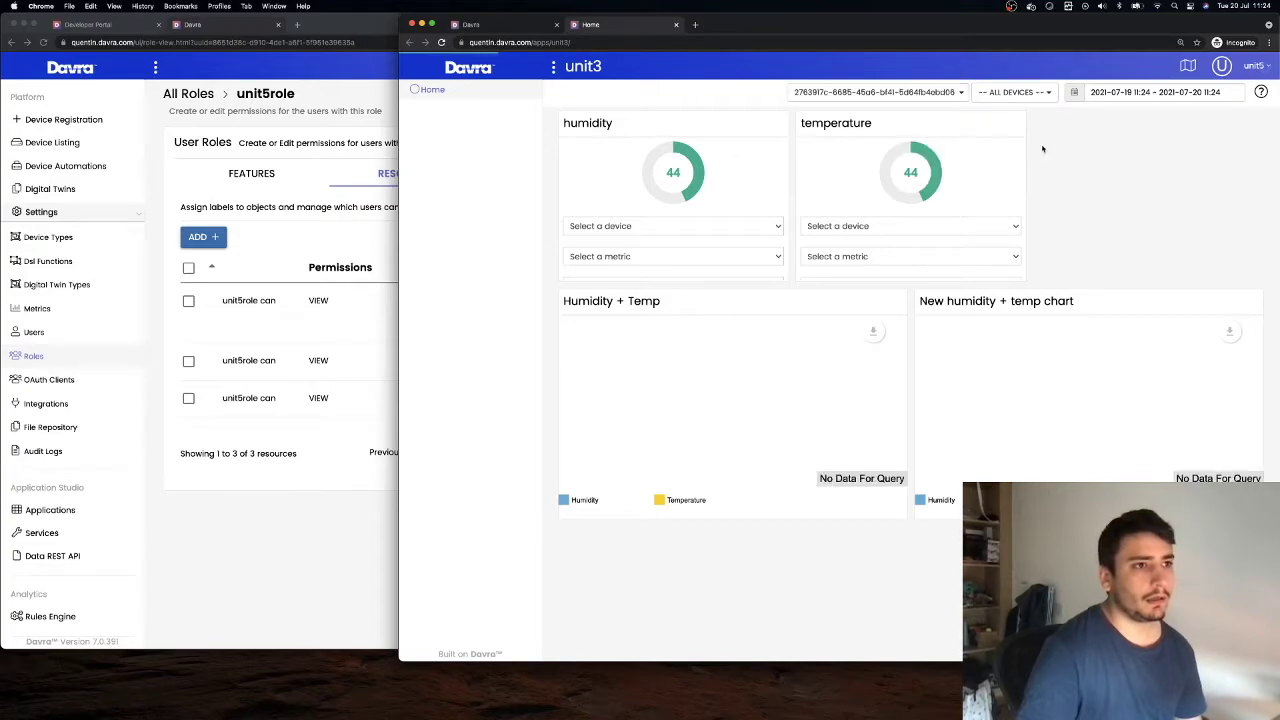
left_click(995, 95)
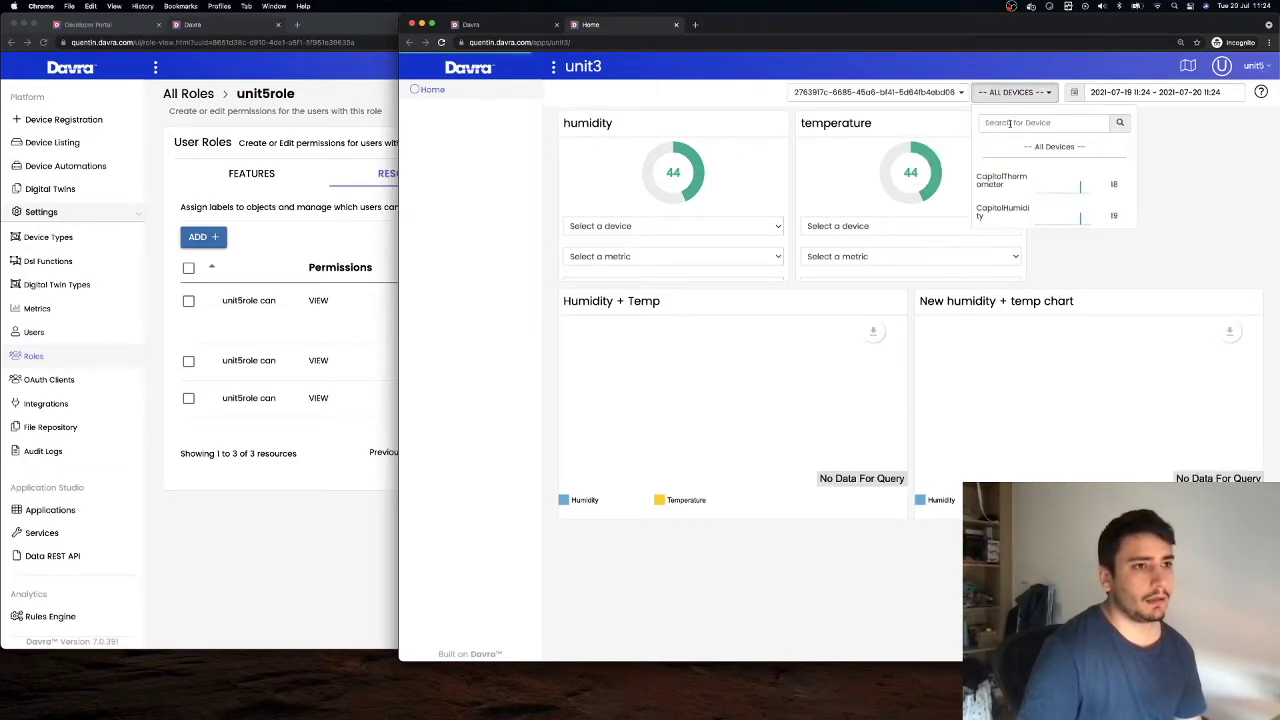
left_click(1159, 150)
After another reload, filter to the first then second building, then return to Applications
key("super+r")
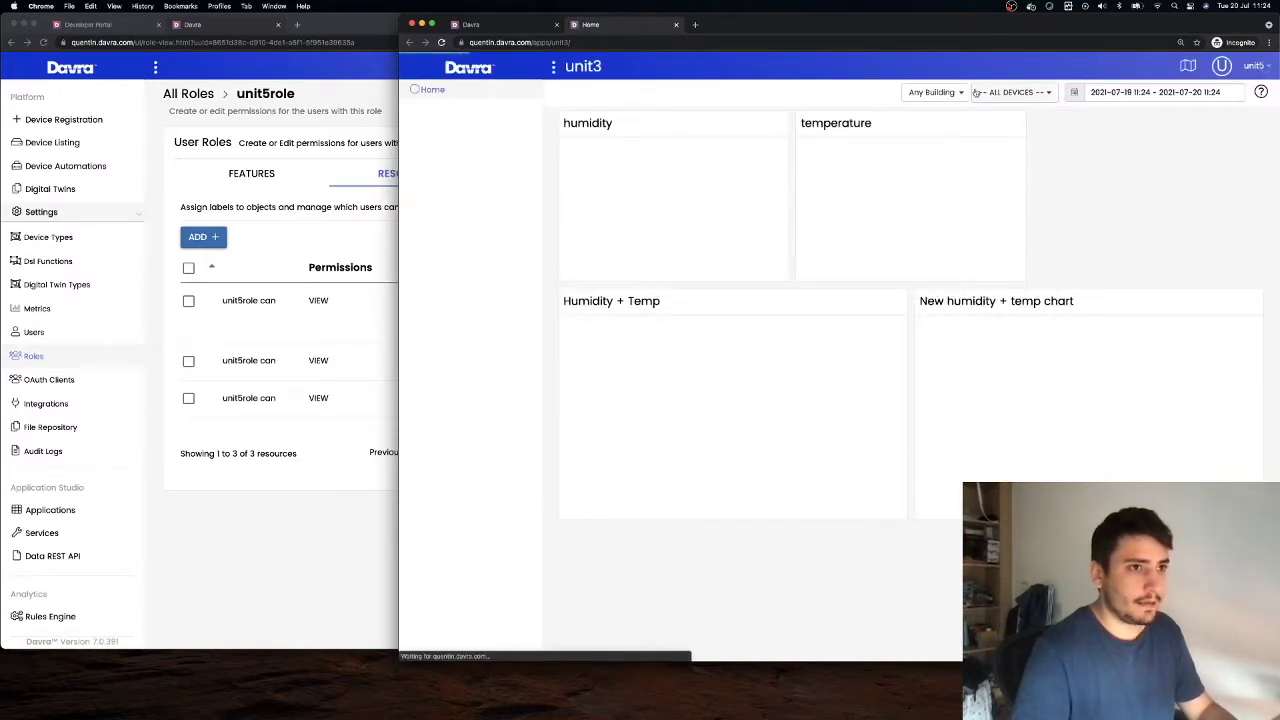
left_click(933, 91)
left_click(962, 157)
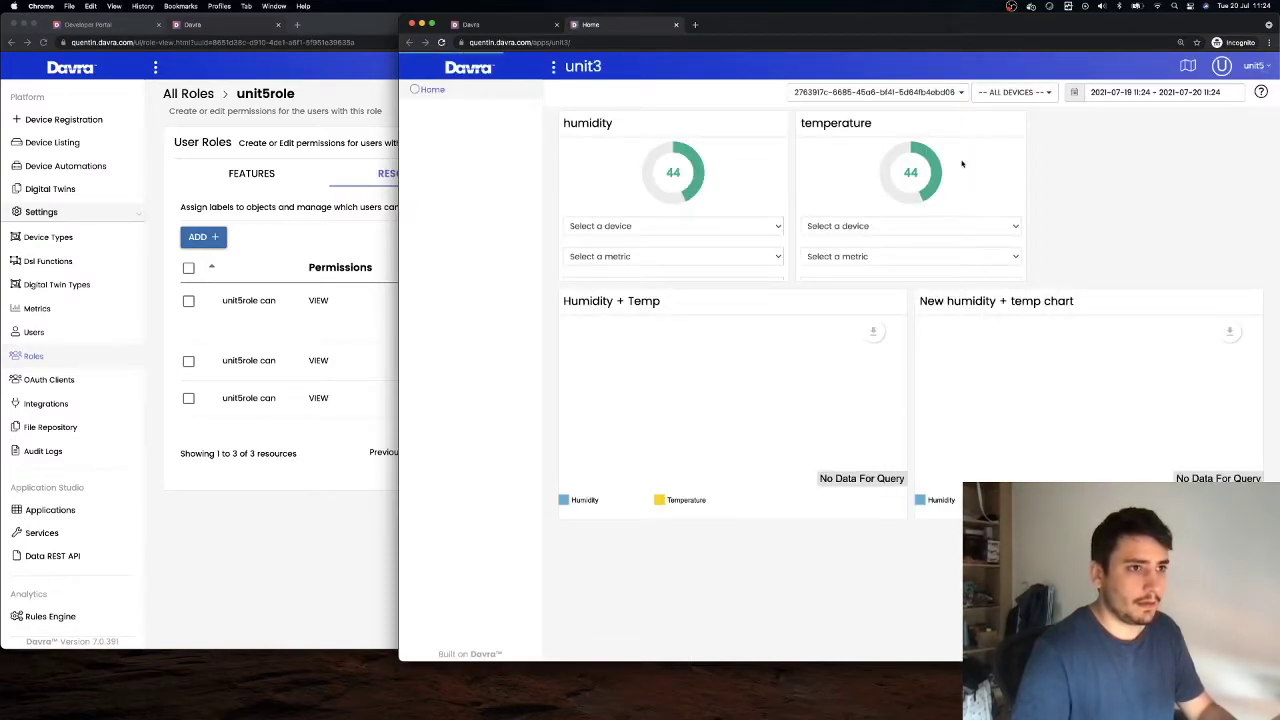
left_click(970, 95)
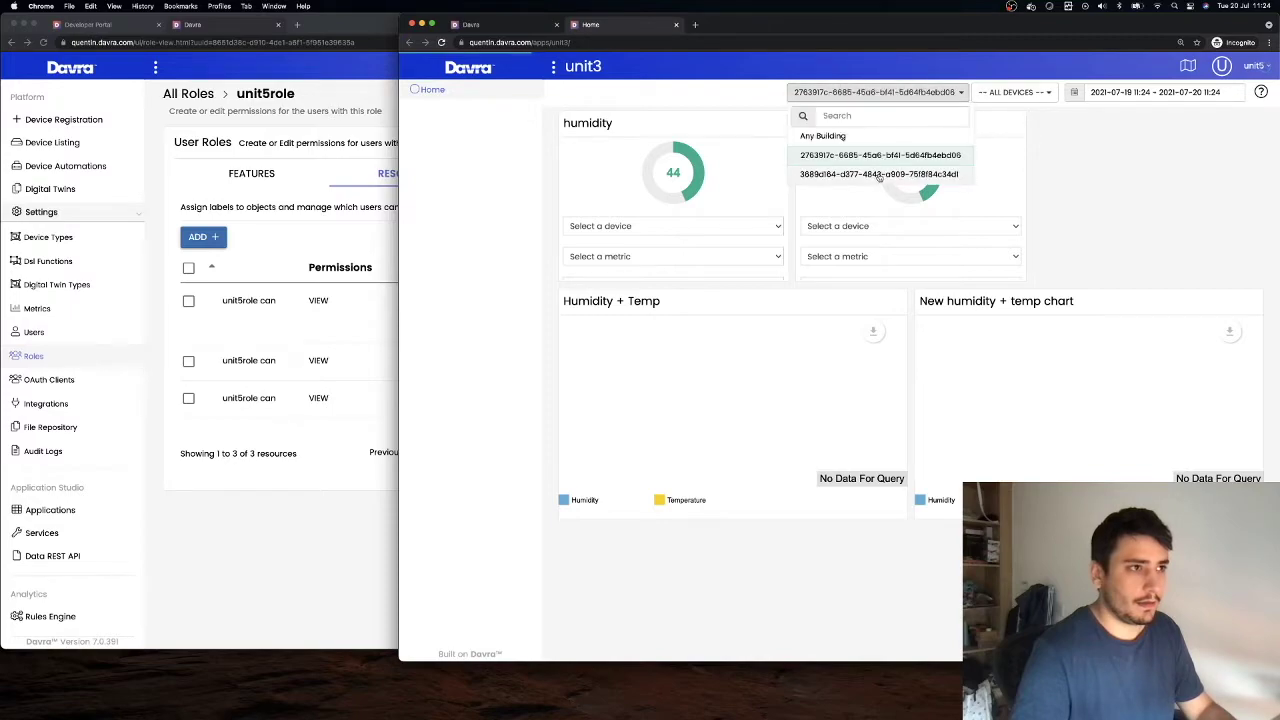
left_click(880, 176)
left_click(484, 70)
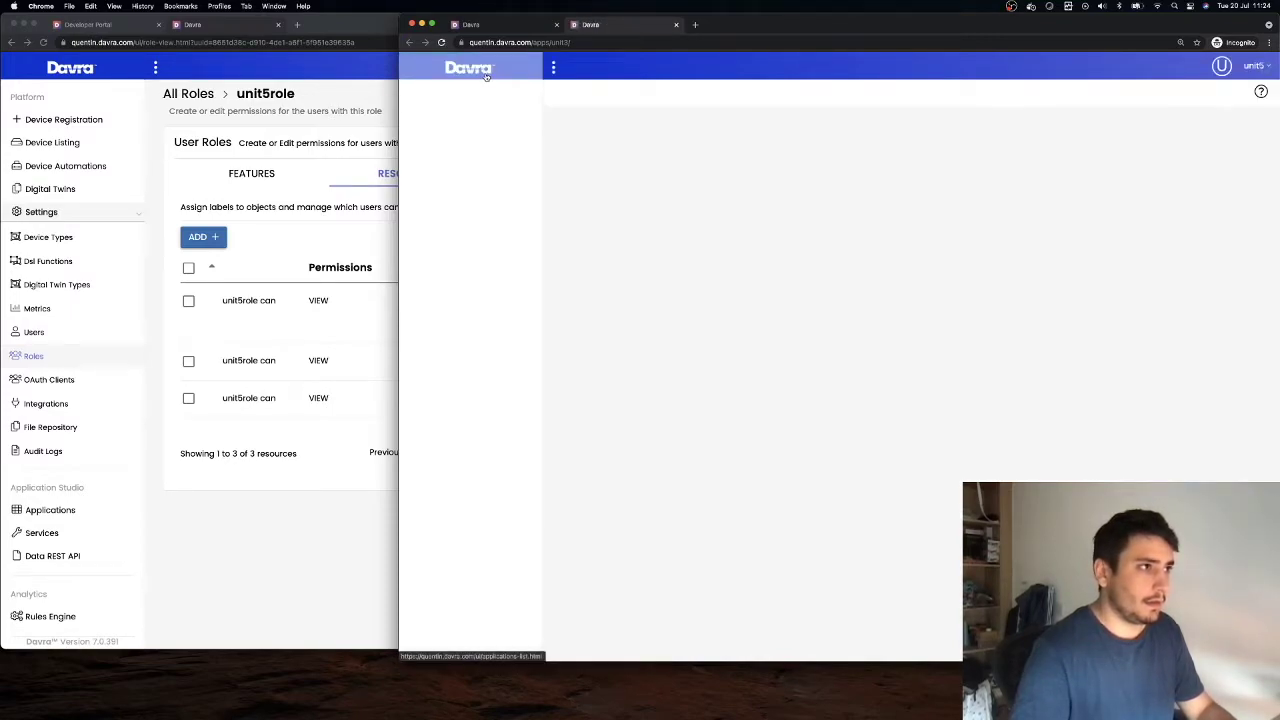
left_click(434, 89)
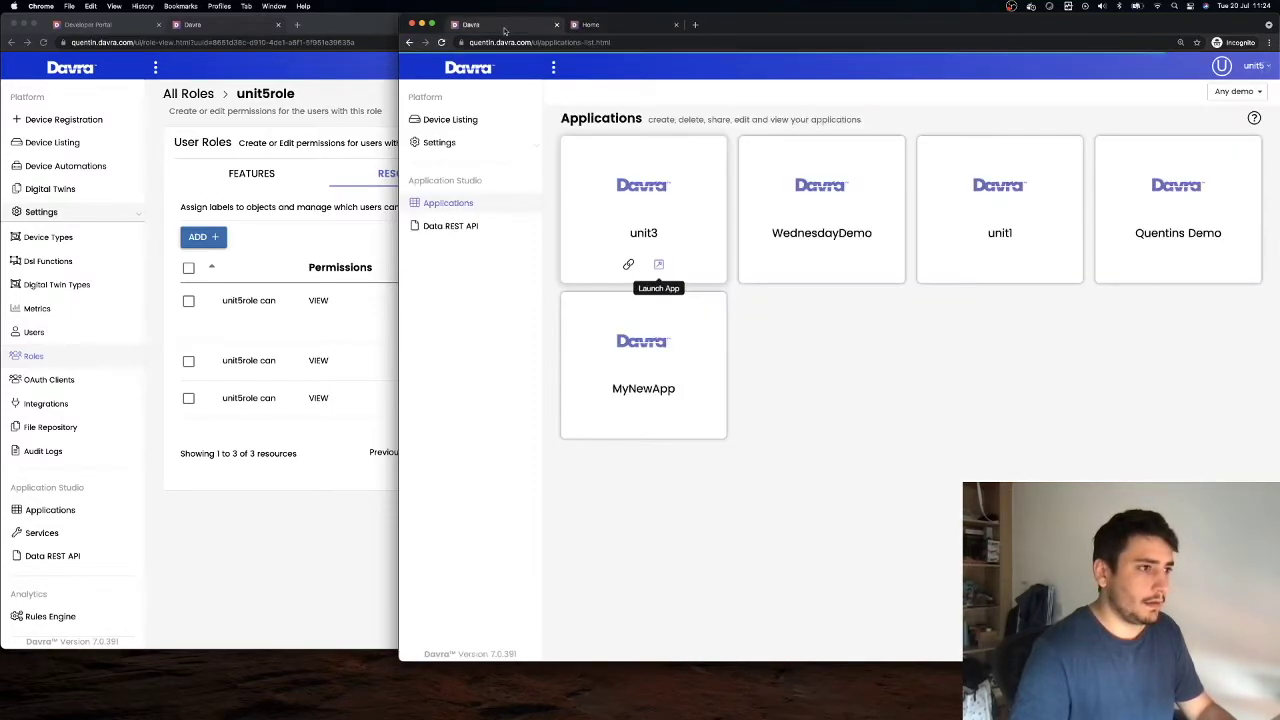
Tick Access for the Twins feature in unit5role's Features tab
left_click(396, 352)
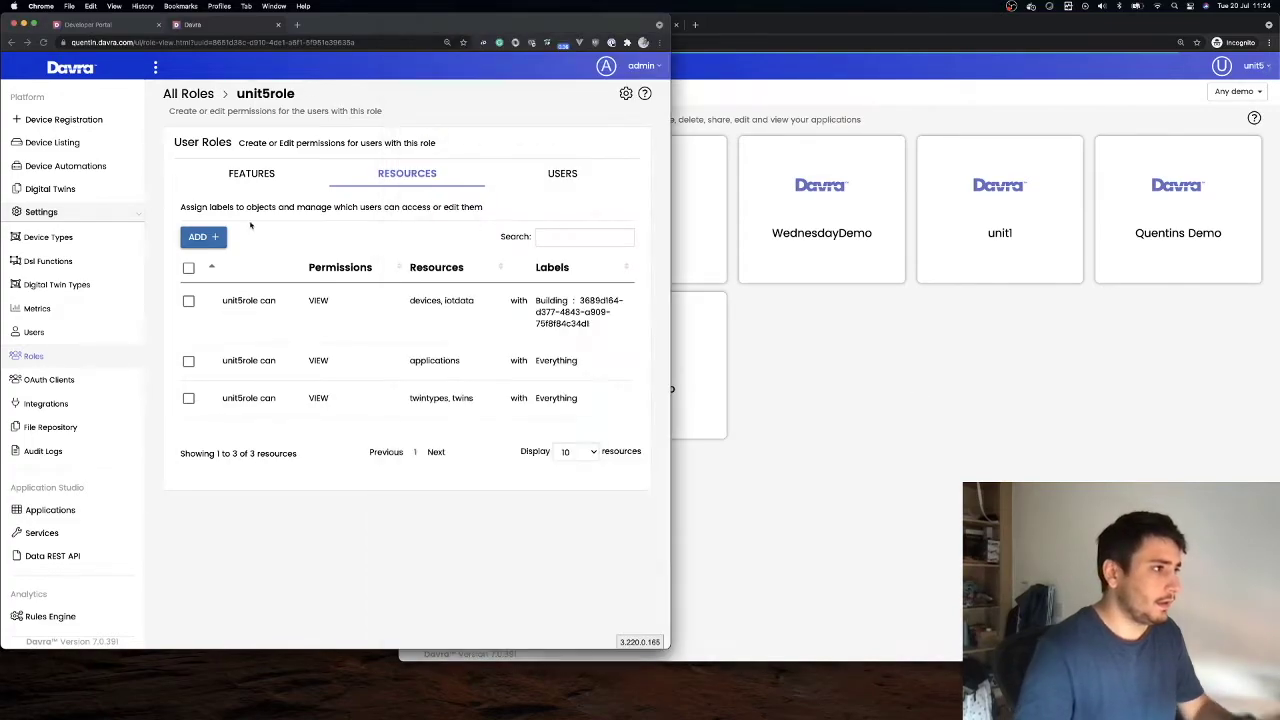
left_click(248, 175)
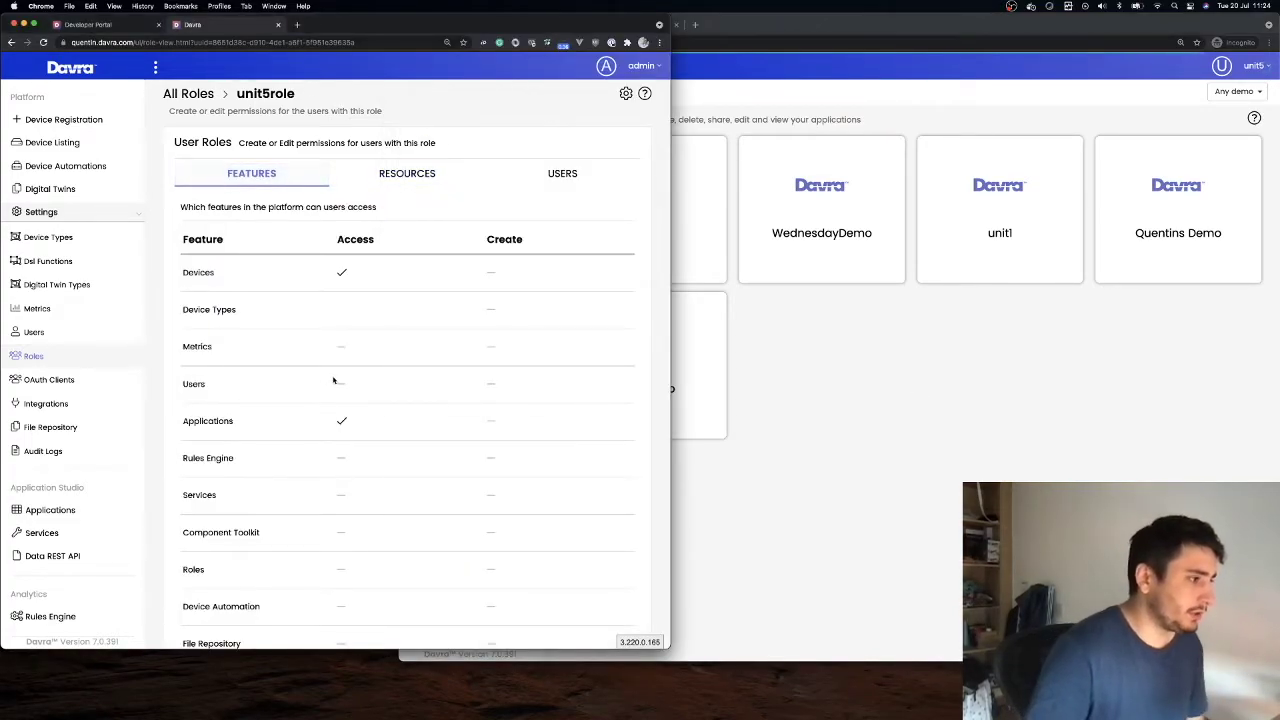
scroll(330, 430, "down", 3)
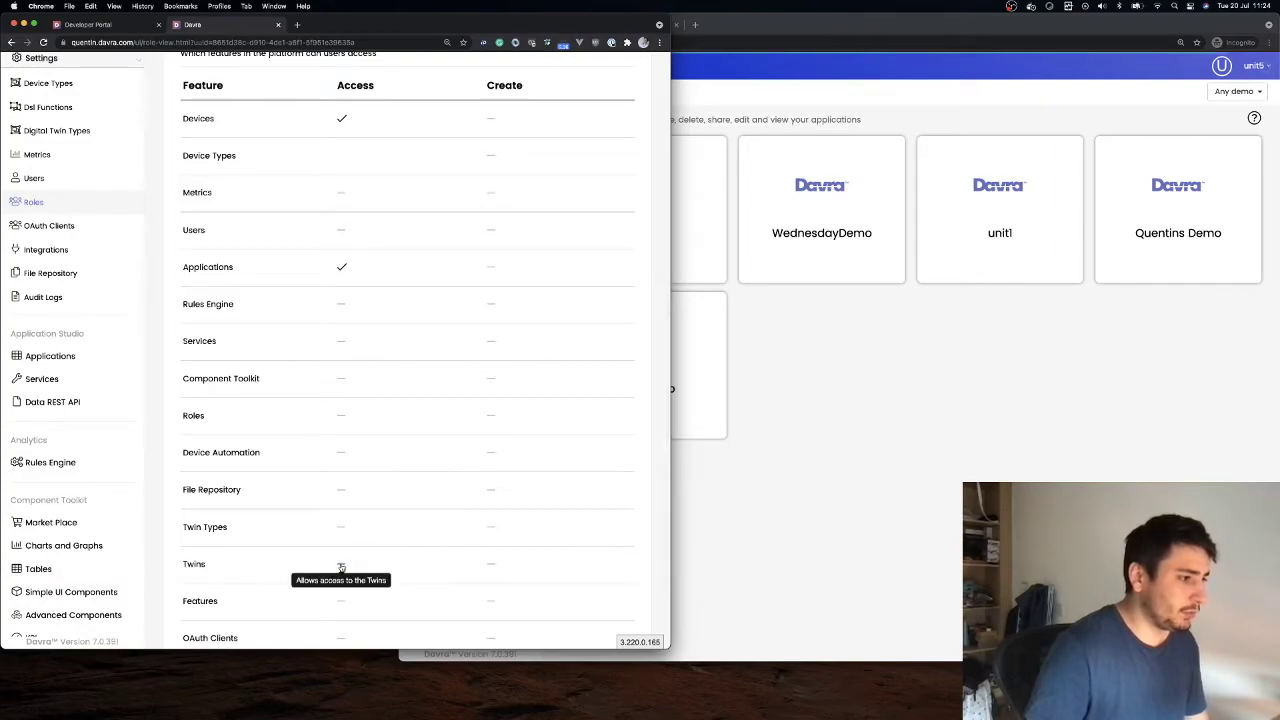
left_click(342, 564)
scroll(411, 537, "down", 2)
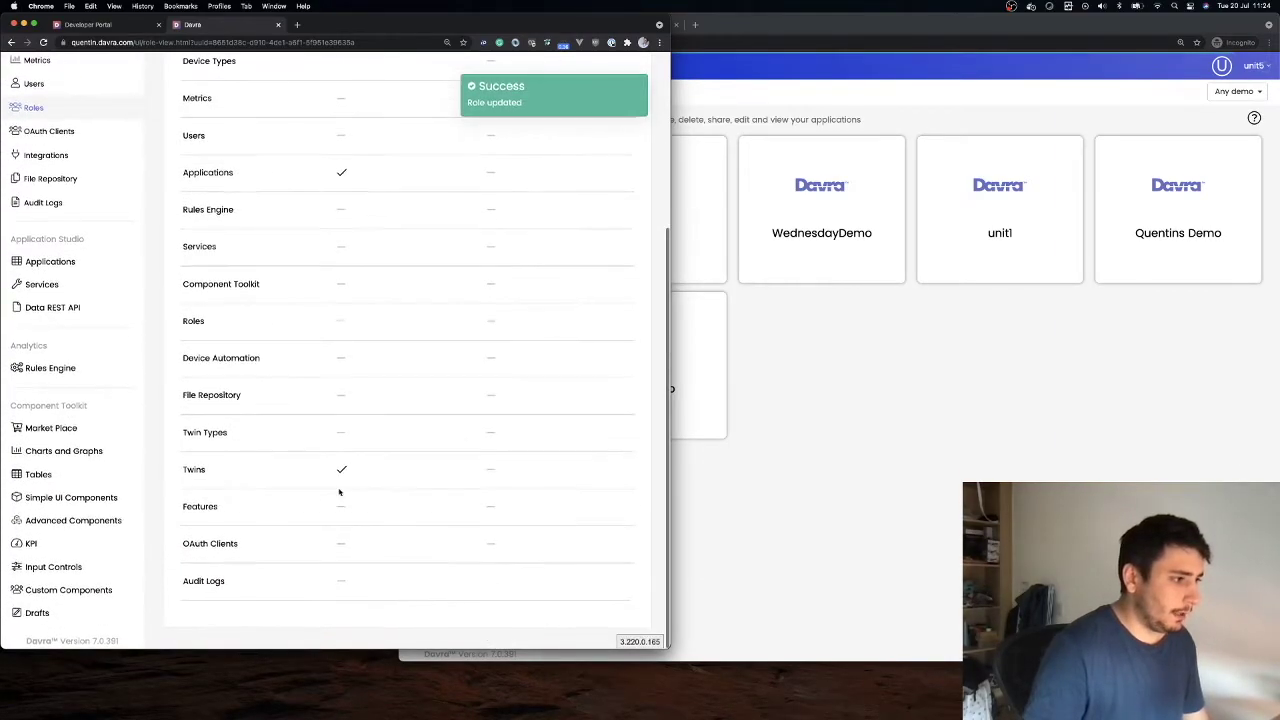
scroll(335, 489, "up", 5)
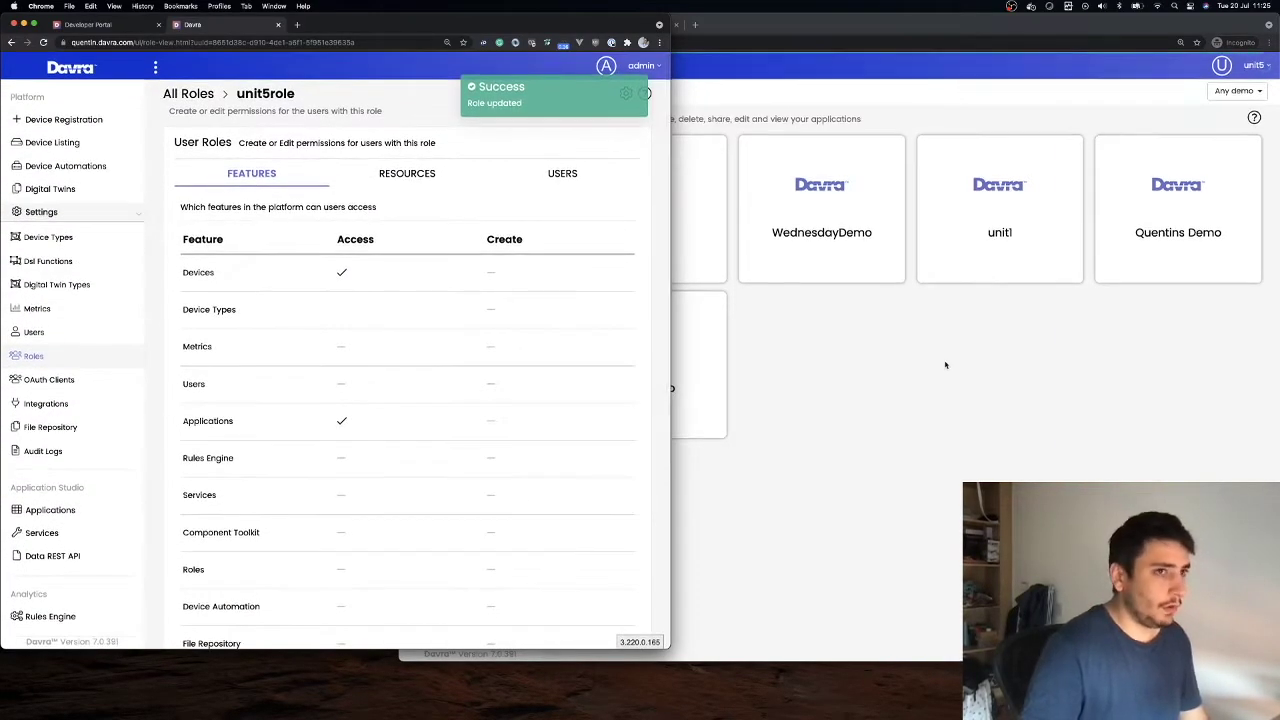
left_click(780, 110)
left_click(1240, 66)
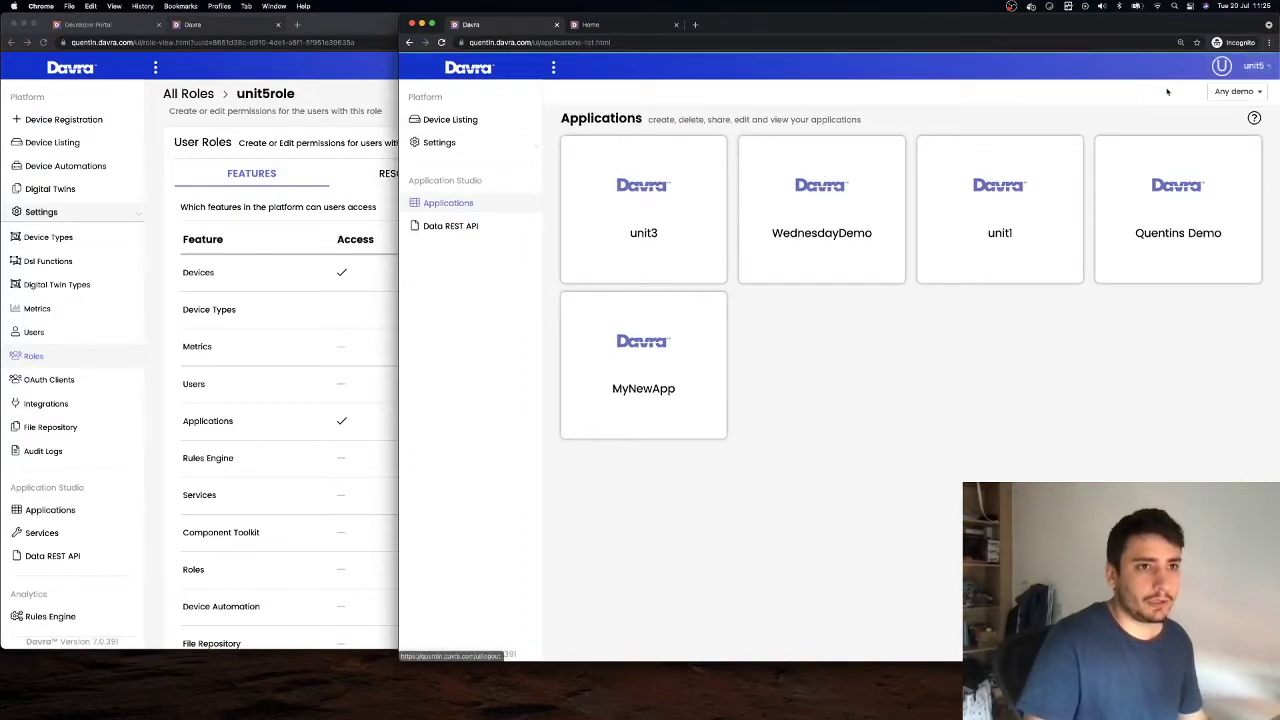
Log out and sign back in as the test user, then launch the unit3 app
left_click(641, 237)
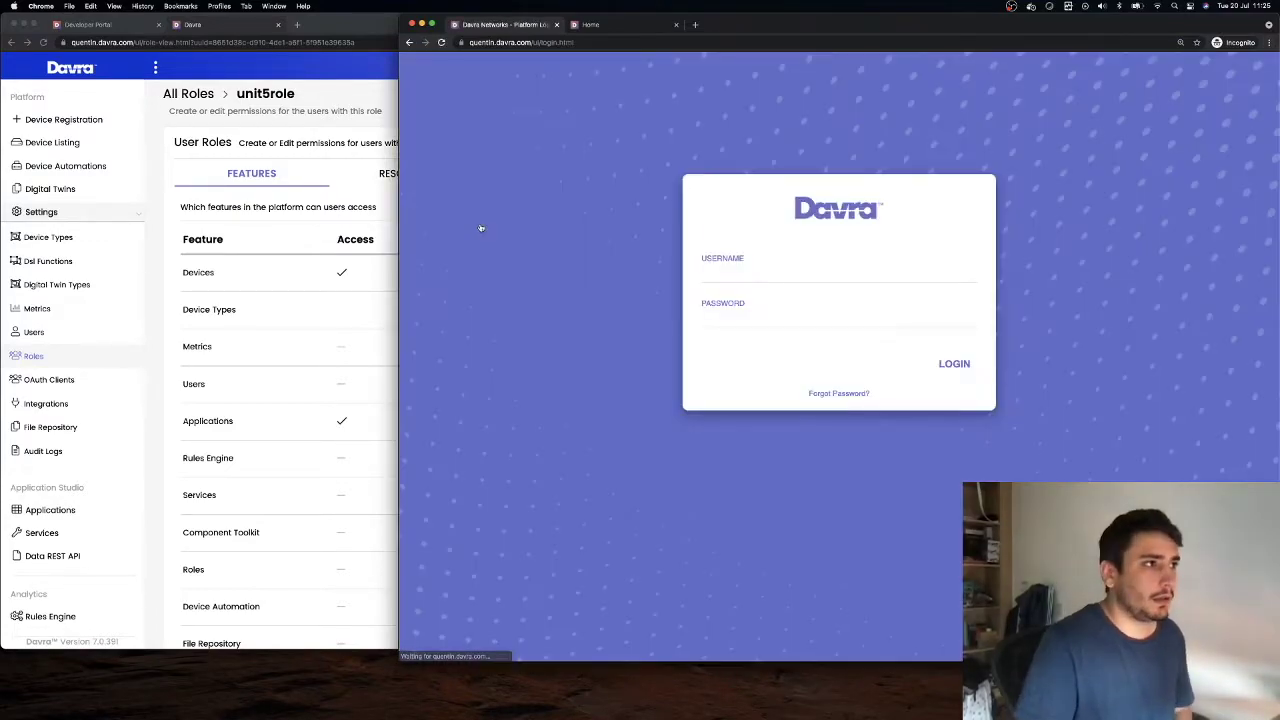
left_click(720, 273)
type("unit5")
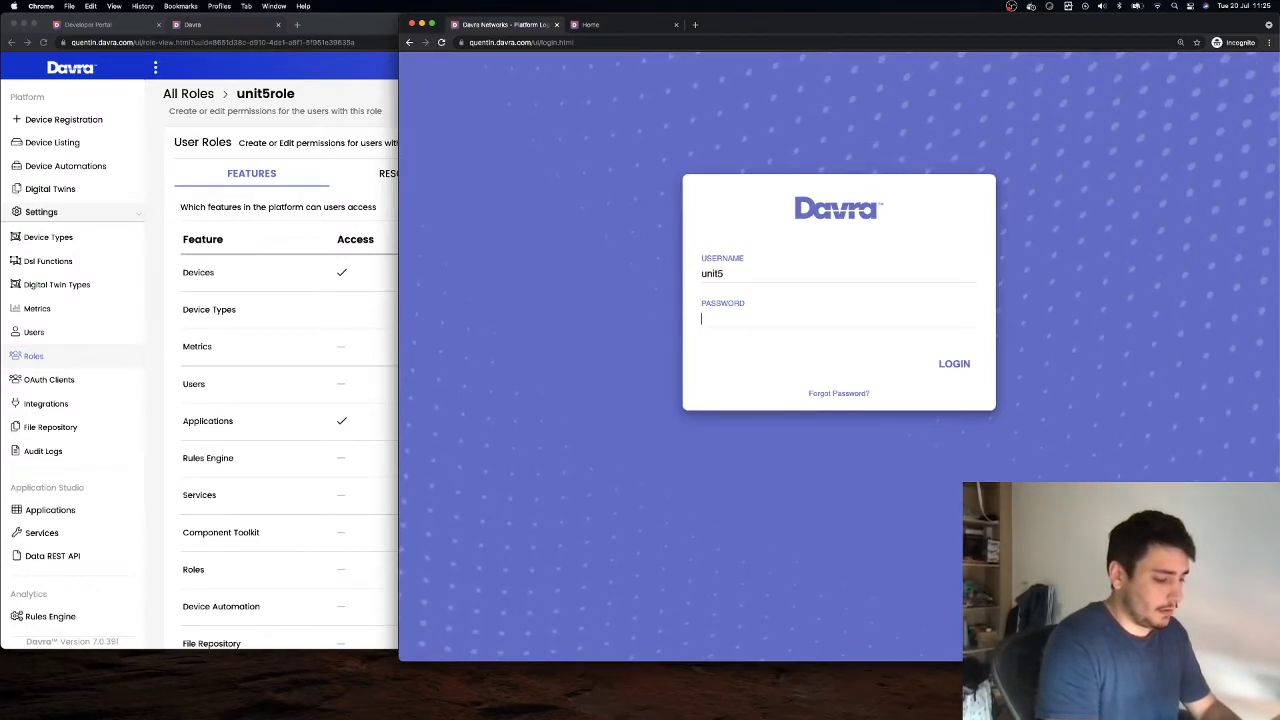
type("password")
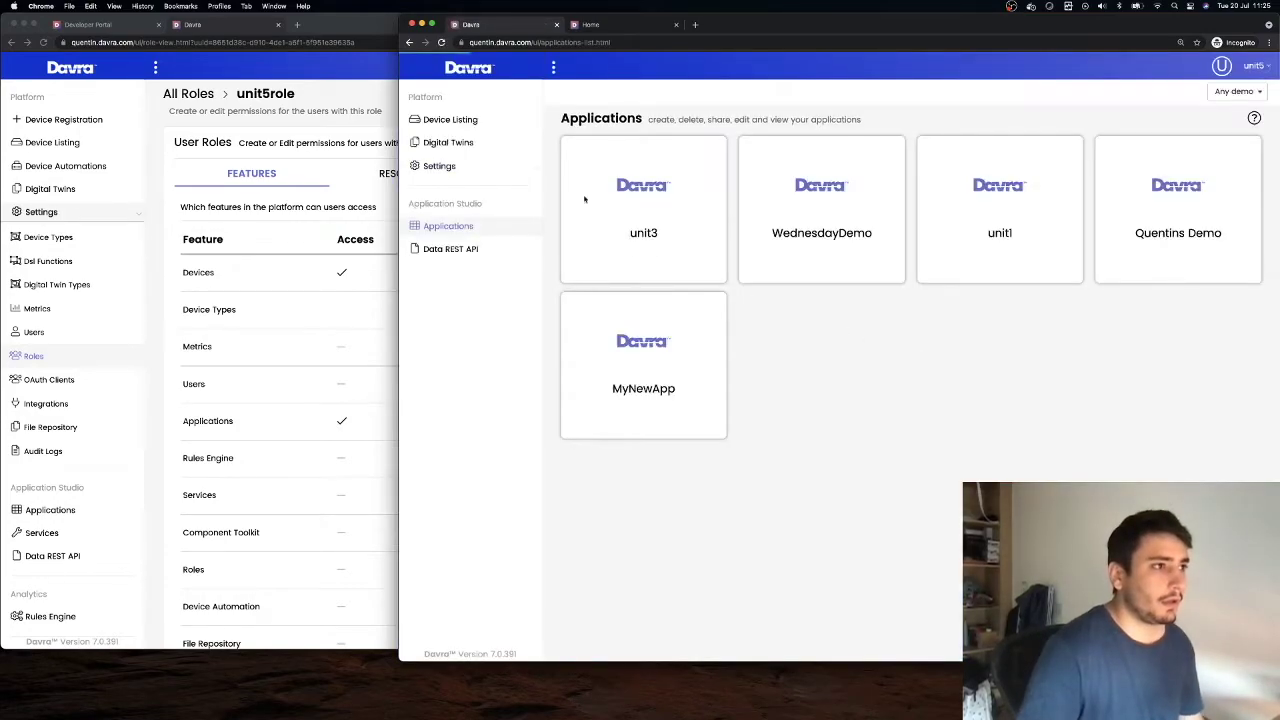
left_click(660, 265)
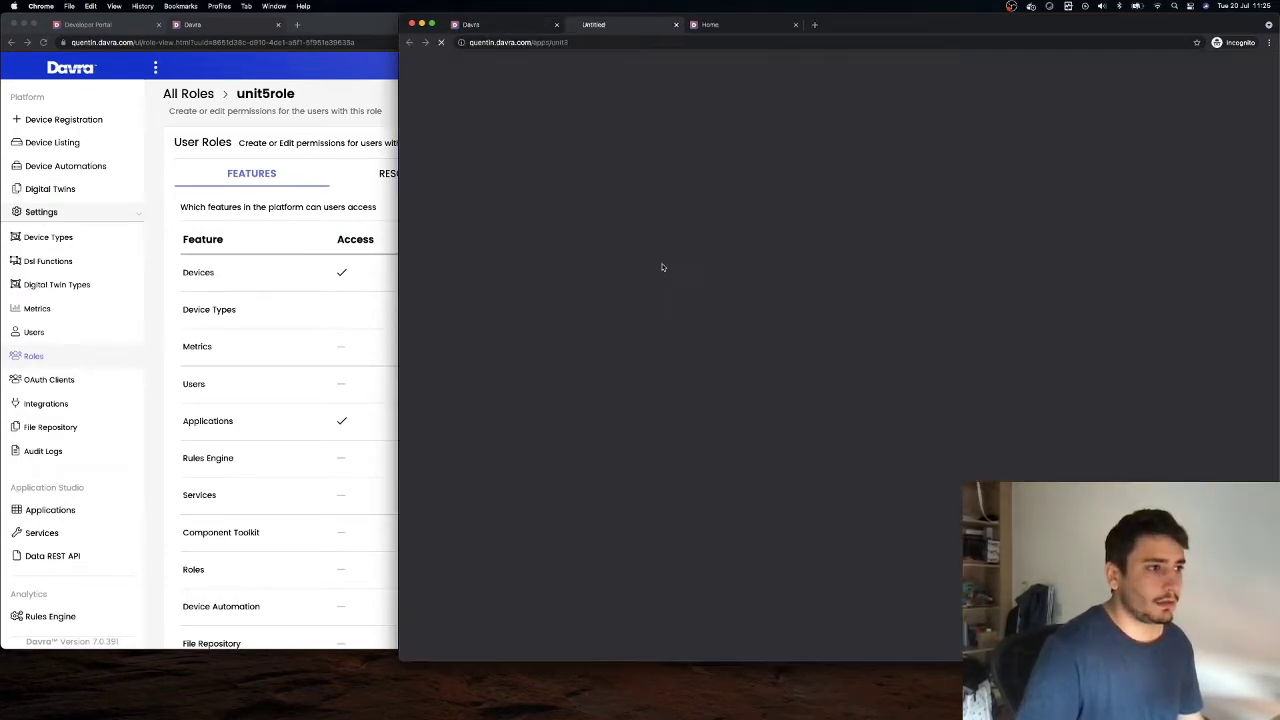
left_click(931, 92)
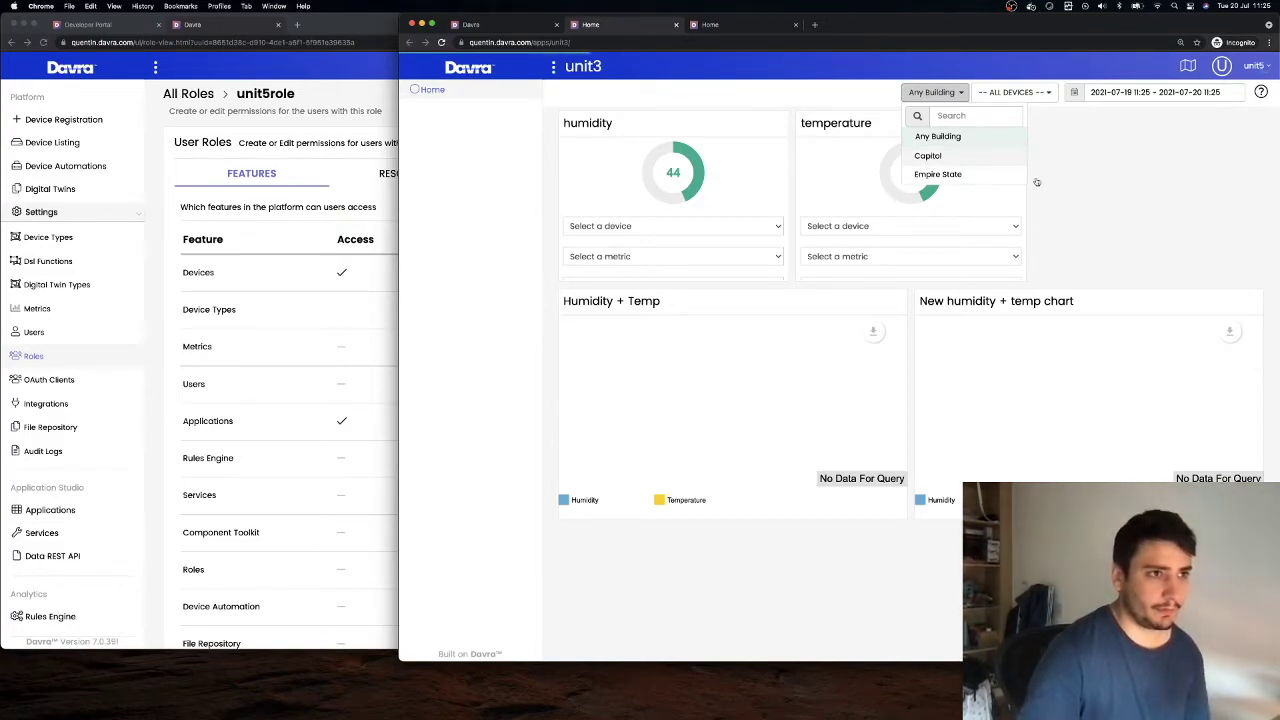
Filter the unit3 dashboard to the Capitol building
left_click(928, 156)
left_click(1013, 92)
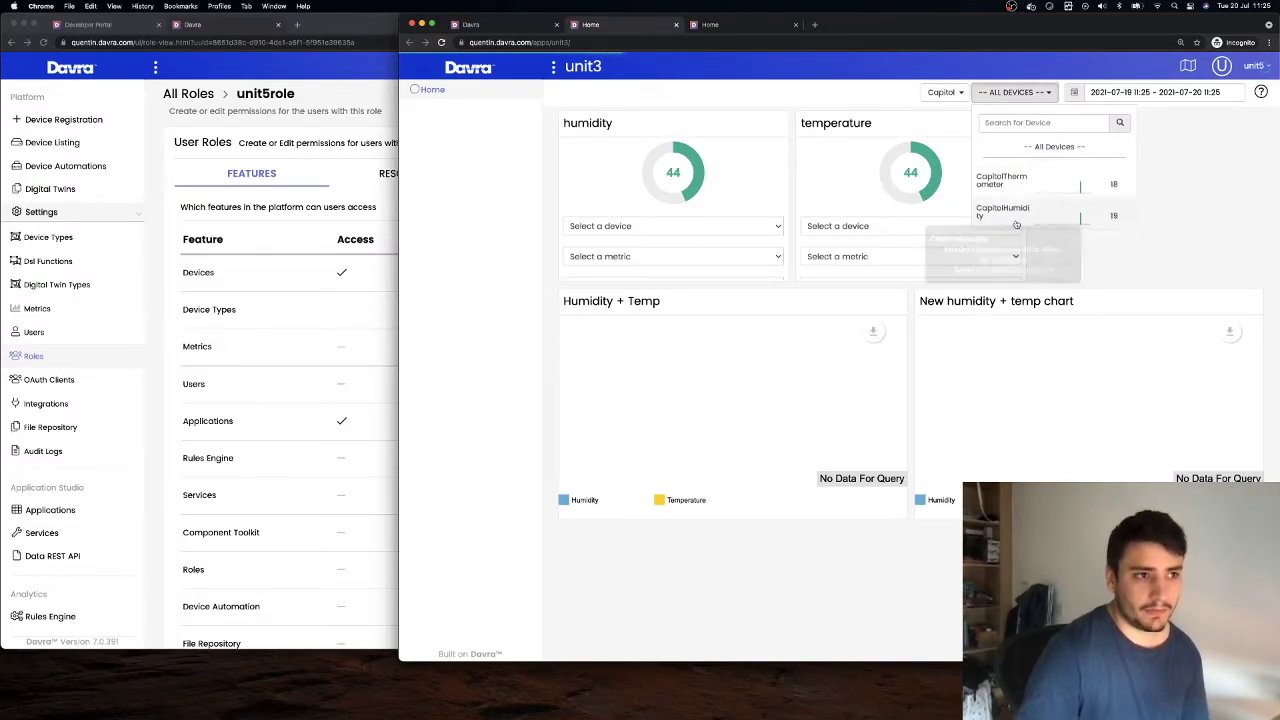
left_click(1191, 204)
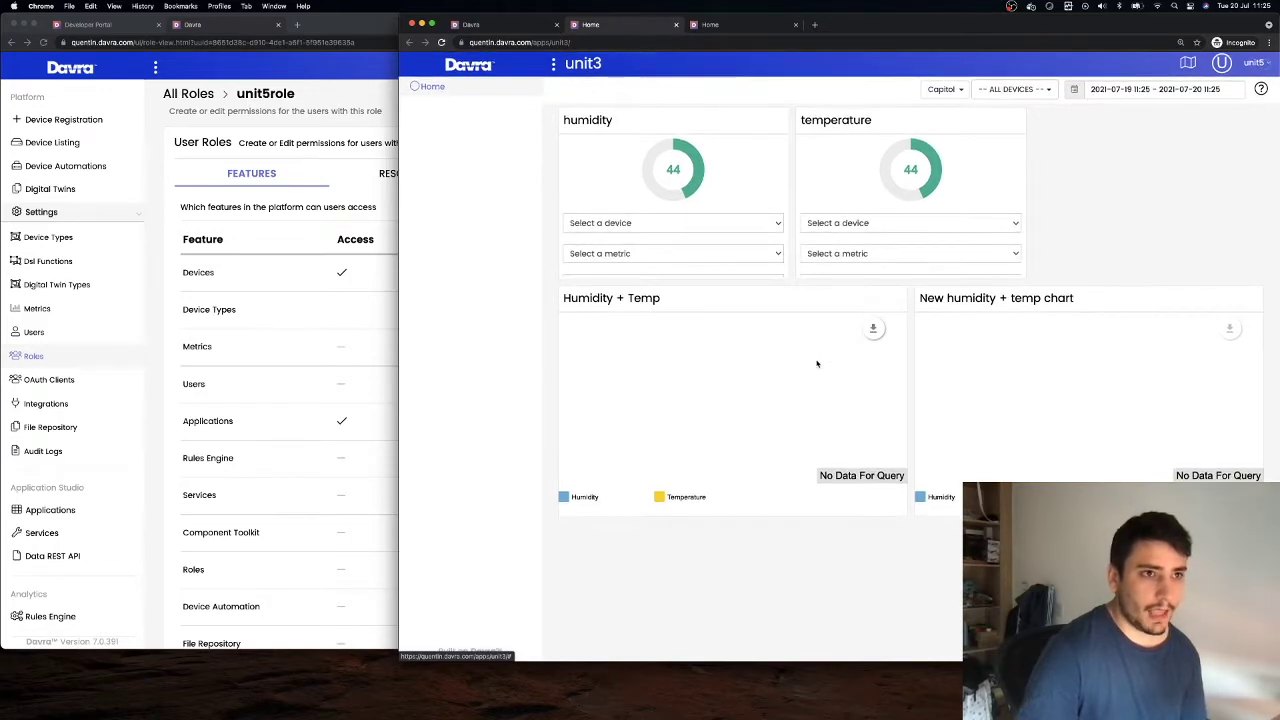
Set the dashboard date range to the last 7 days
left_click(1109, 92)
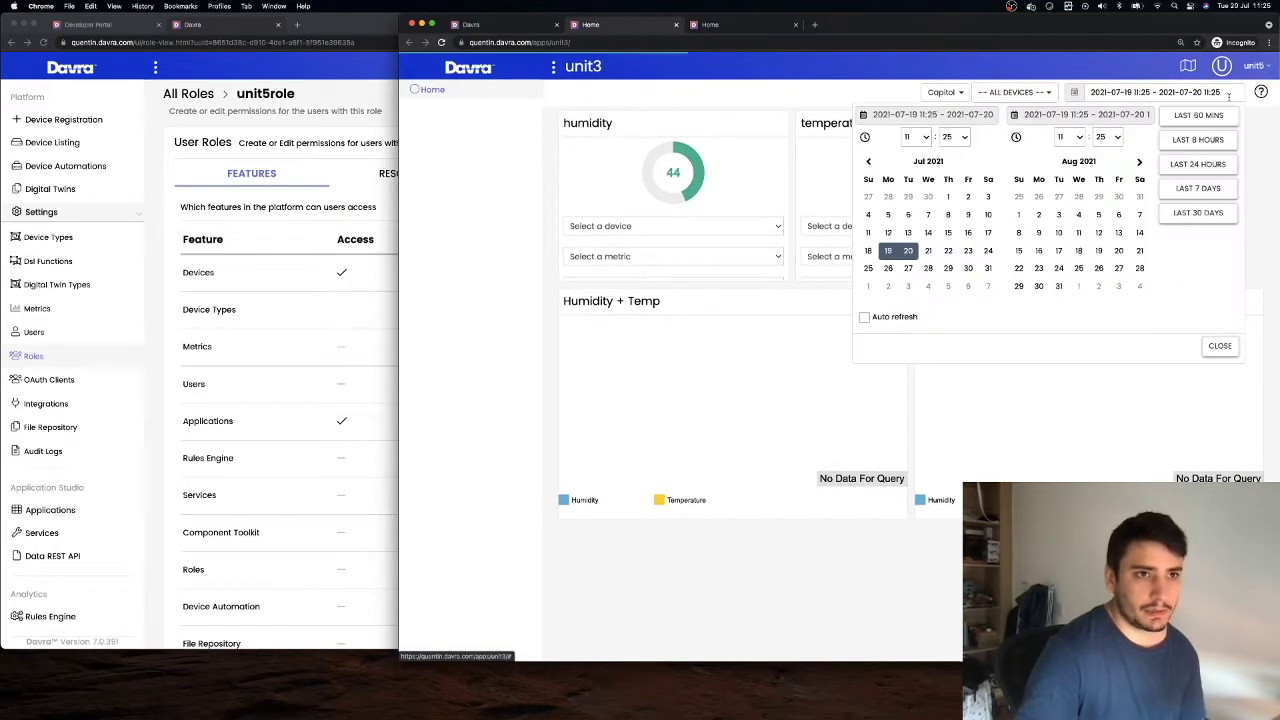
left_click(1198, 189)
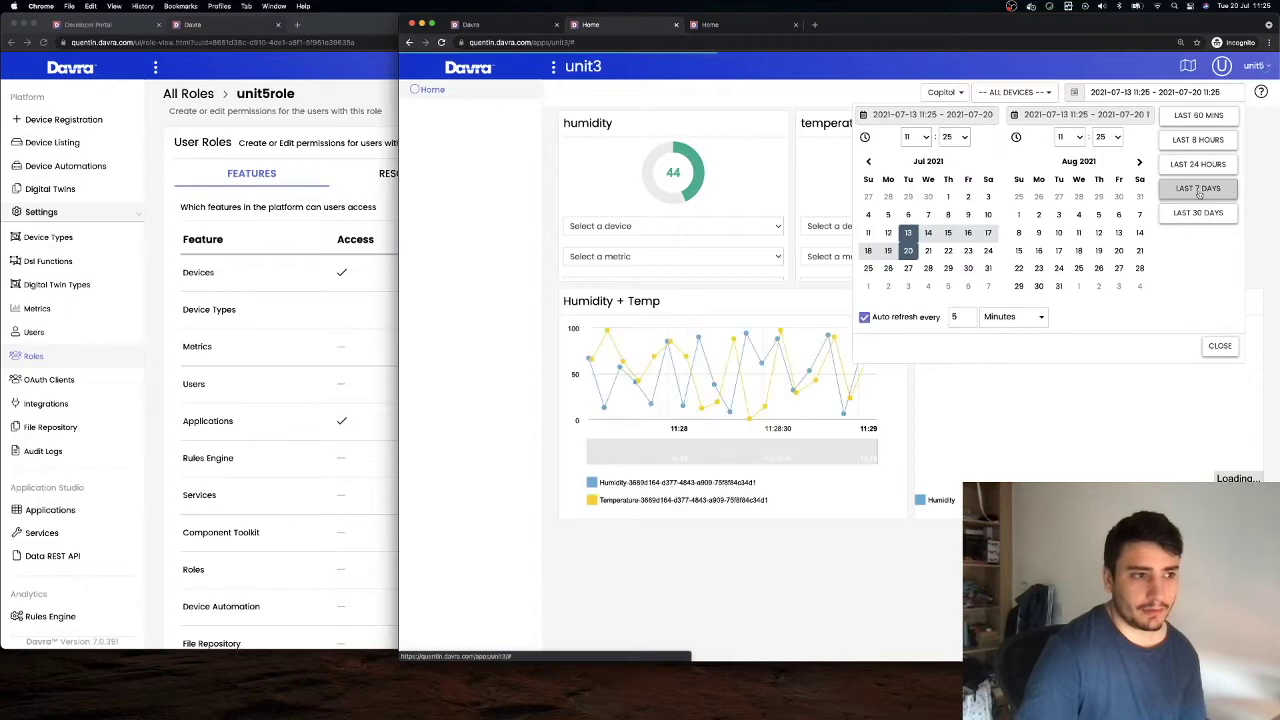
left_click(903, 586)
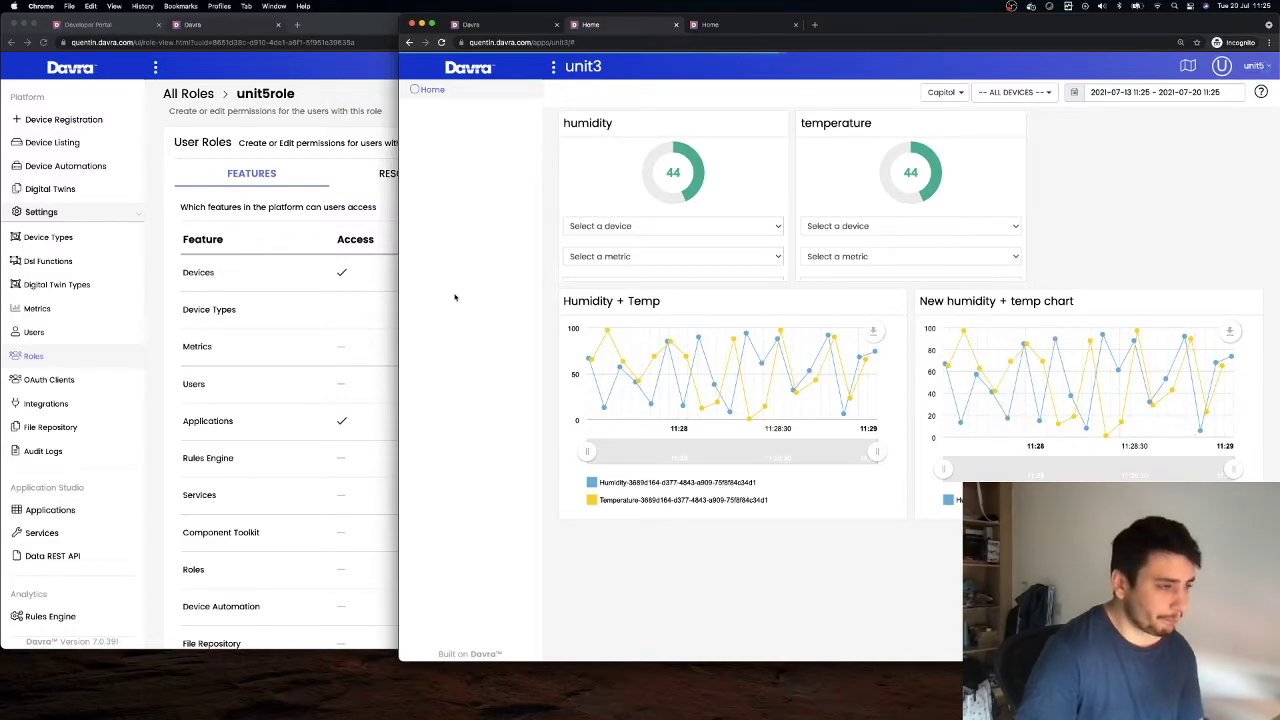
scroll(575, 267, "down", 1)
scroll(566, 250, "up", 1)
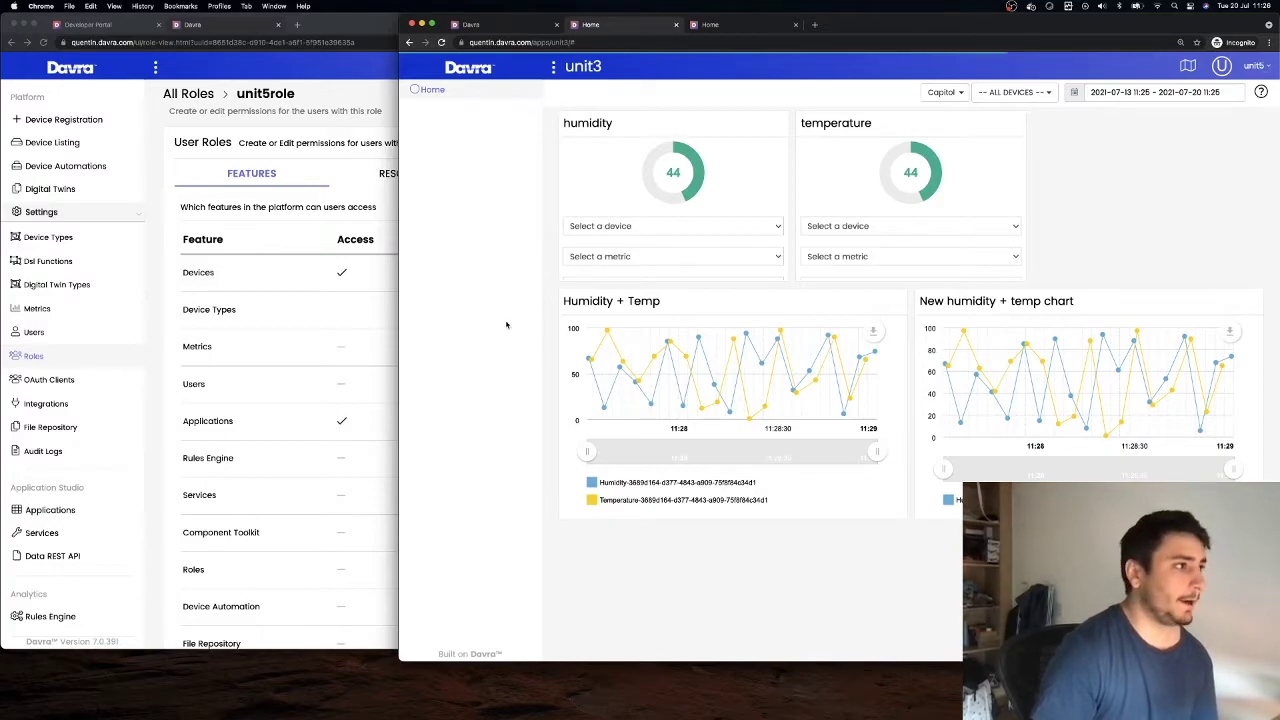
left_click(309, 168)
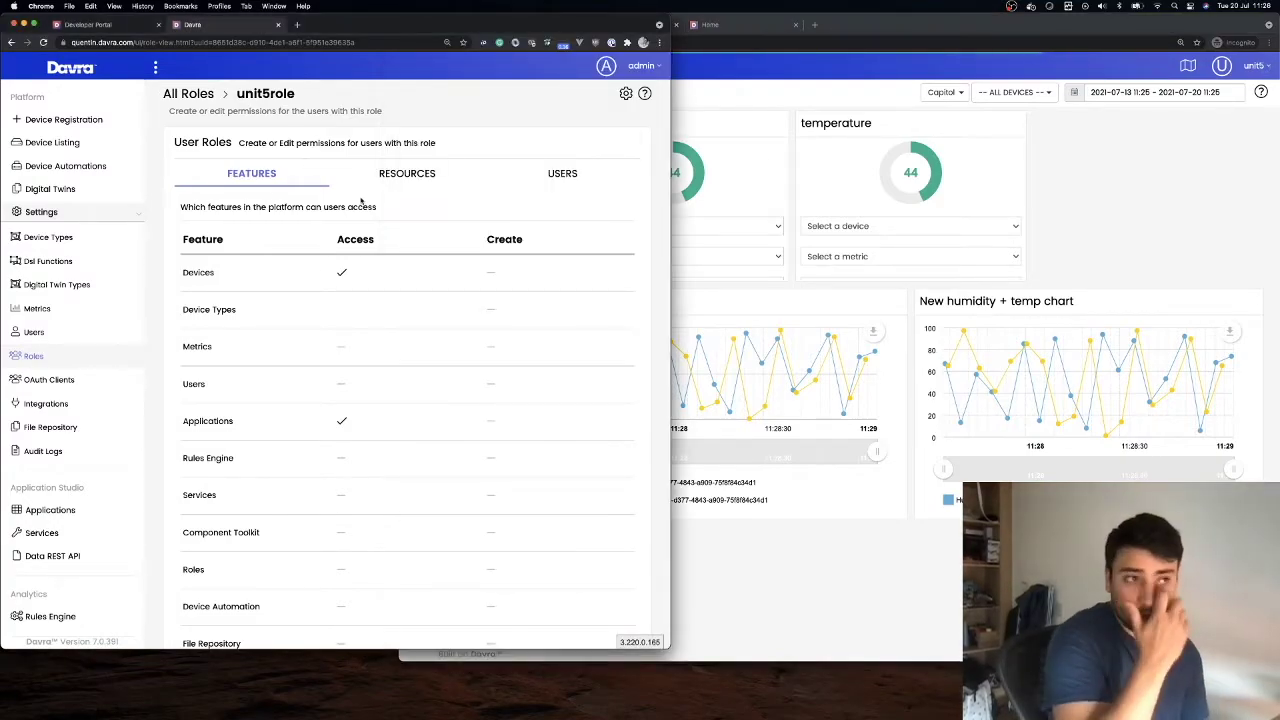
Allow unit5role to create Applications, Twins and Devices
scroll(394, 263, "down", 3)
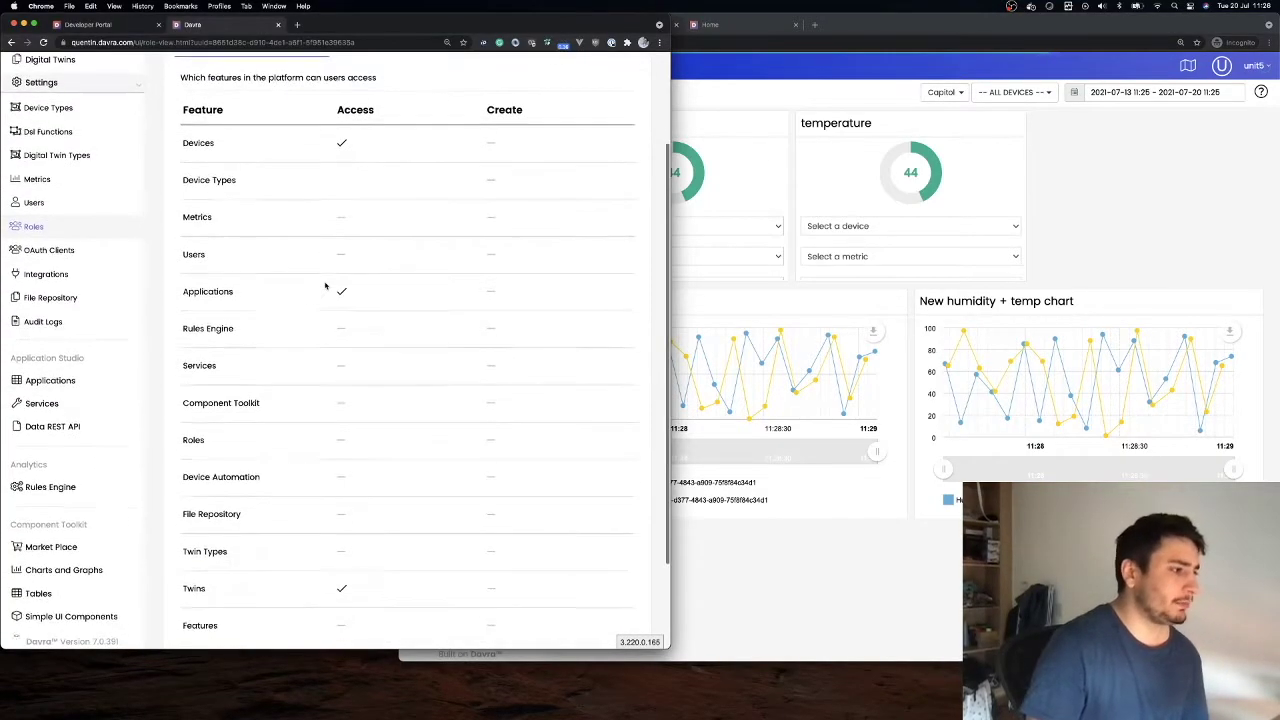
scroll(505, 290, "up", 1)
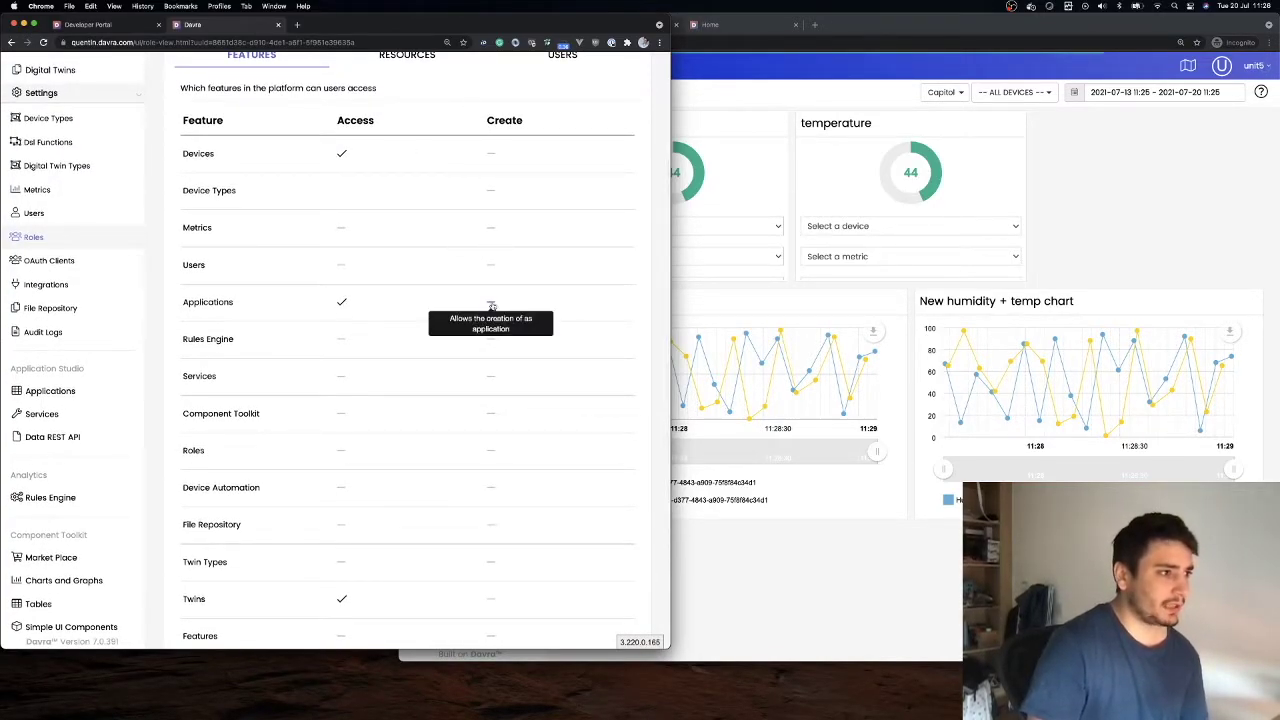
left_click(491, 304)
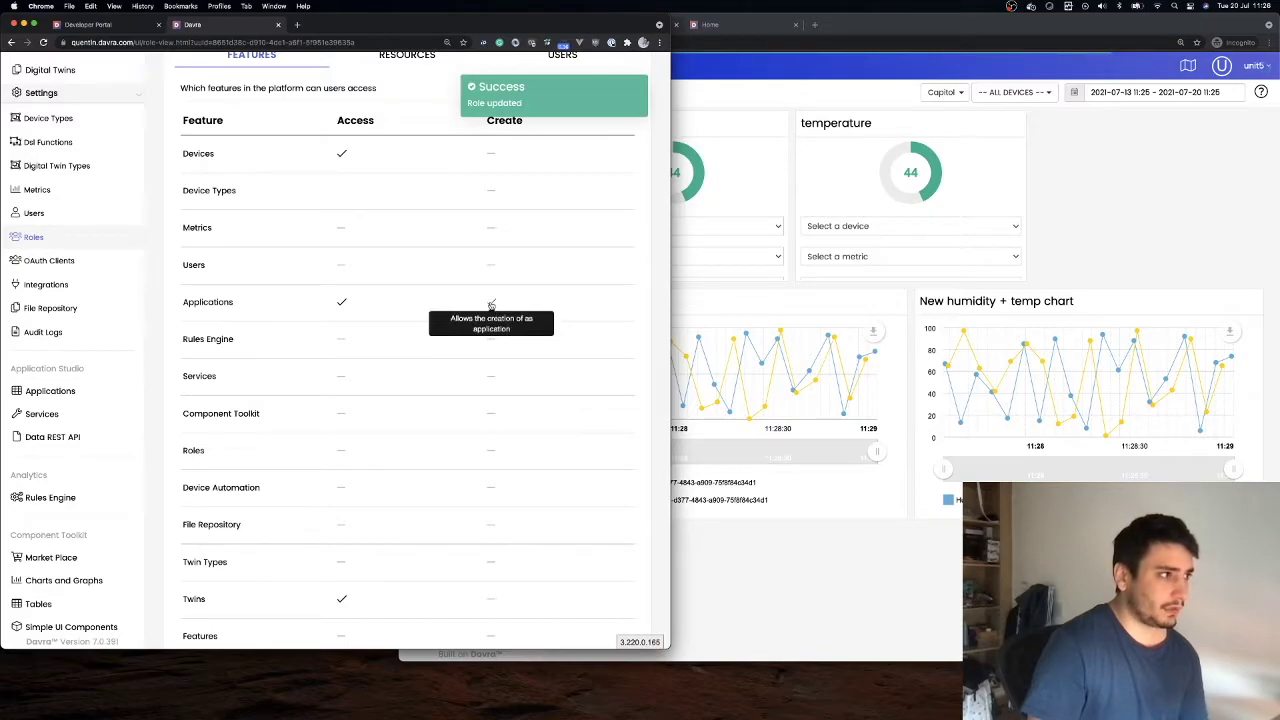
left_click(494, 603)
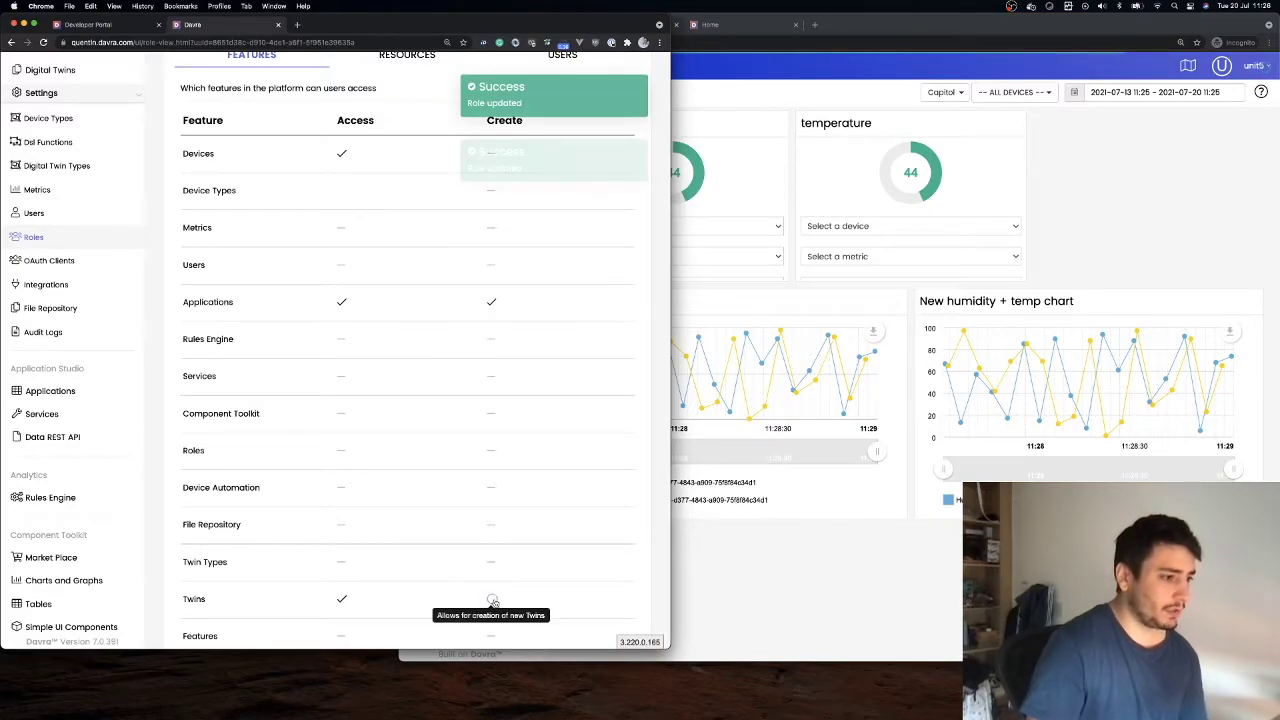
scroll(520, 420, "up", 3)
left_click(491, 234)
Reload the Applications overview in the test user's window
left_click(1193, 226)
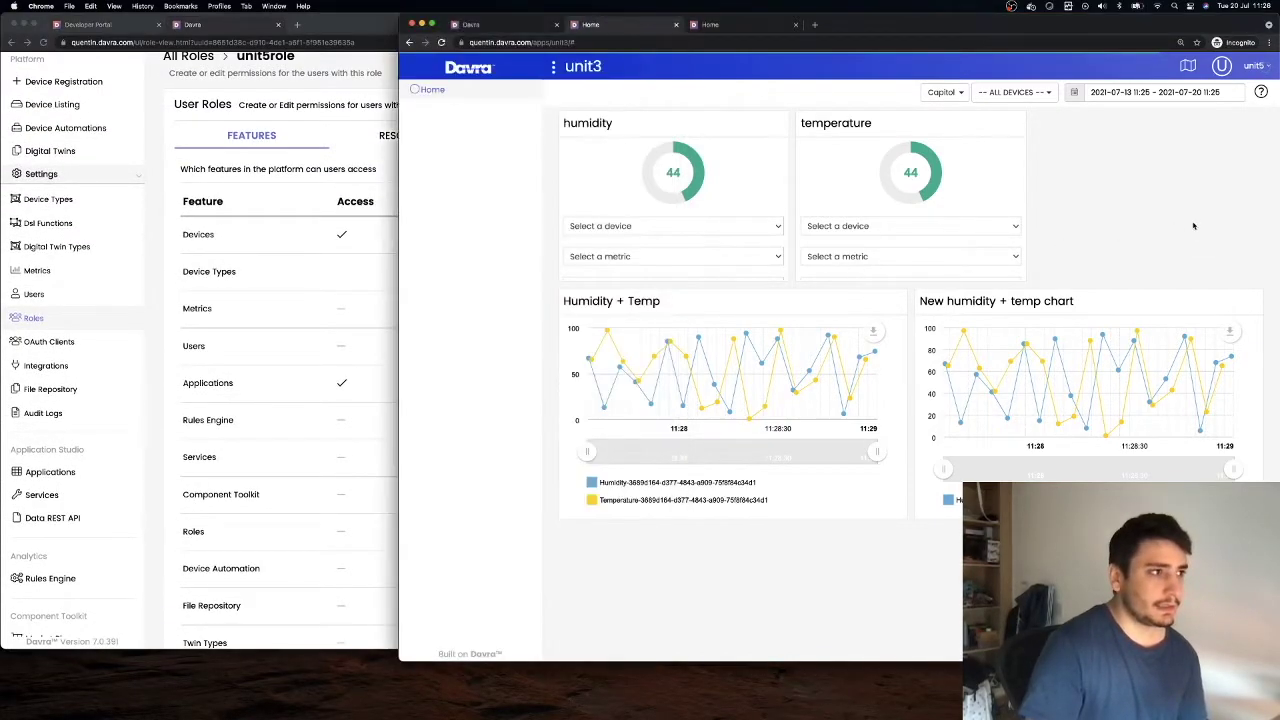
left_click(488, 24)
left_click(441, 43)
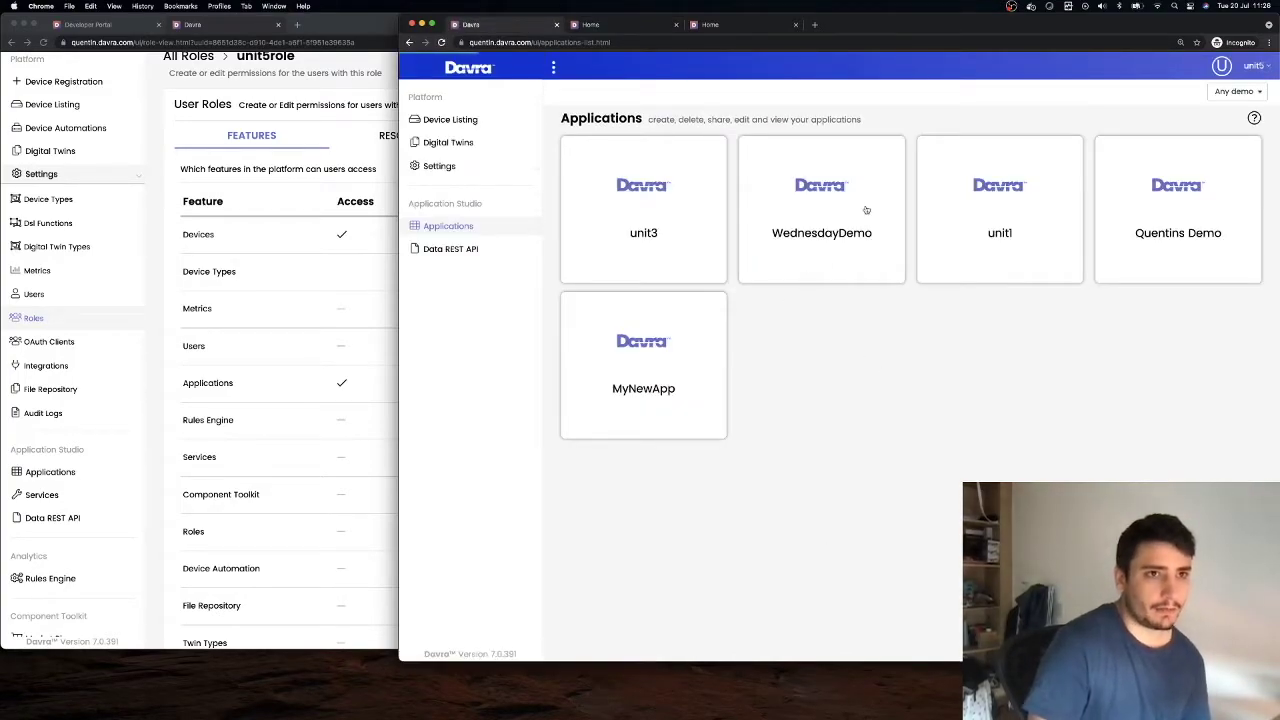
Log out and sign back in as the restricted user, retrying after a rejected password
left_click(1249, 66)
left_click(1175, 90)
left_click(777, 278)
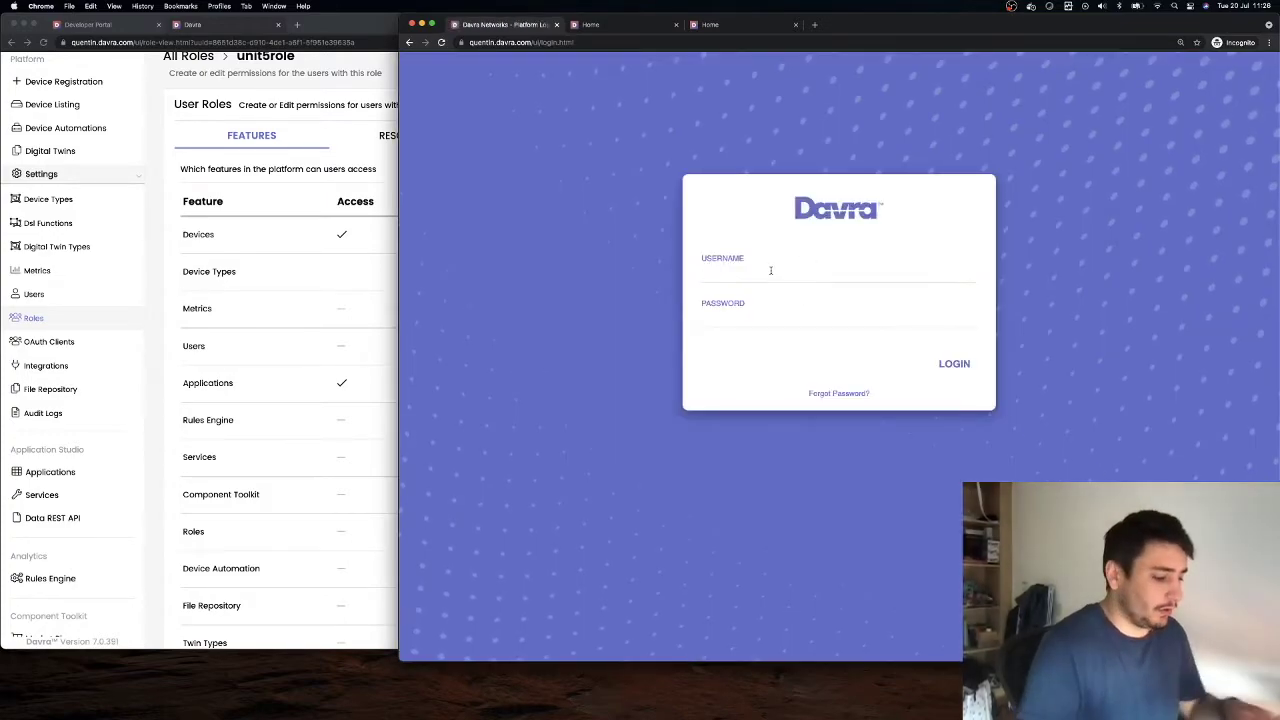
type("uni")
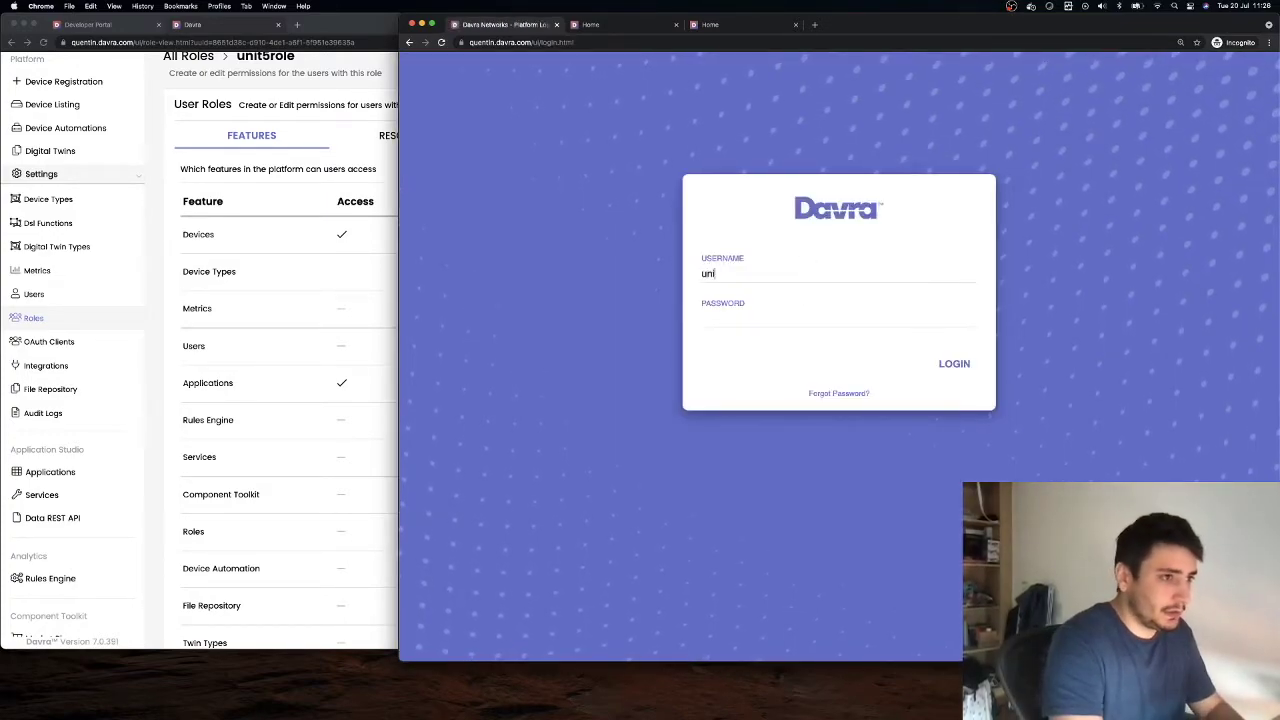
type("t5")
left_click(769, 335)
type("u")
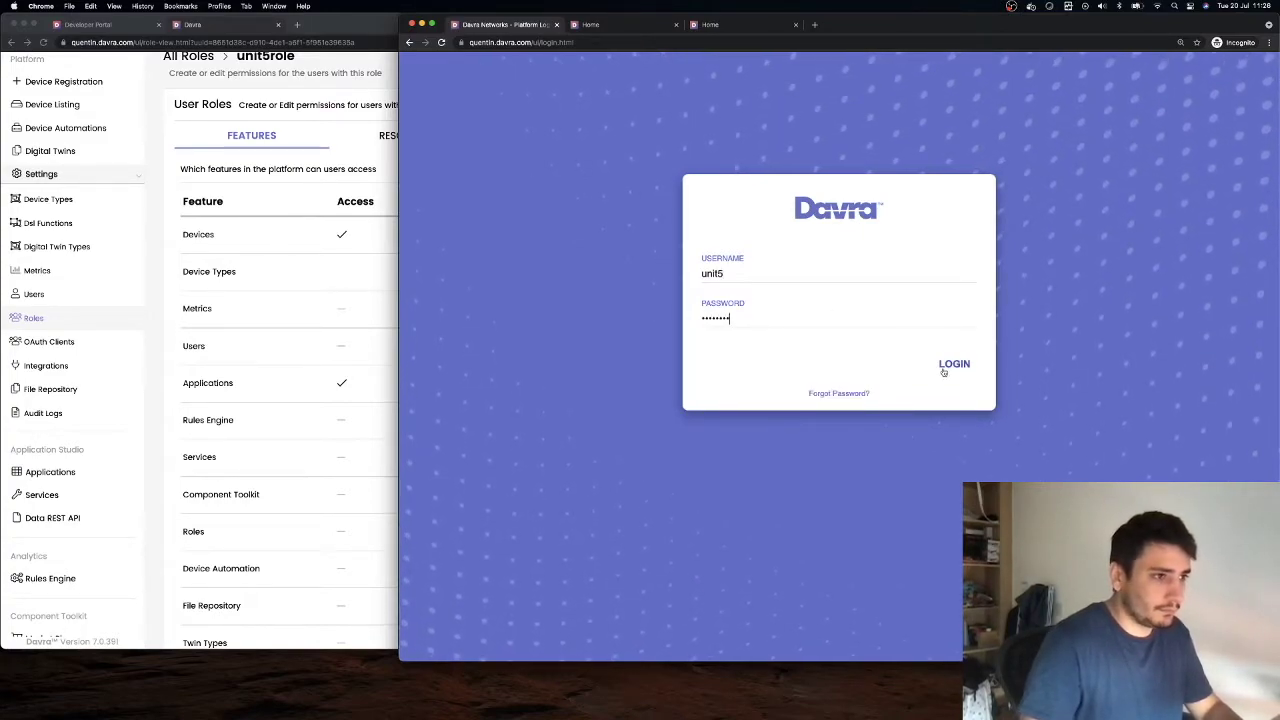
left_click(955, 366)
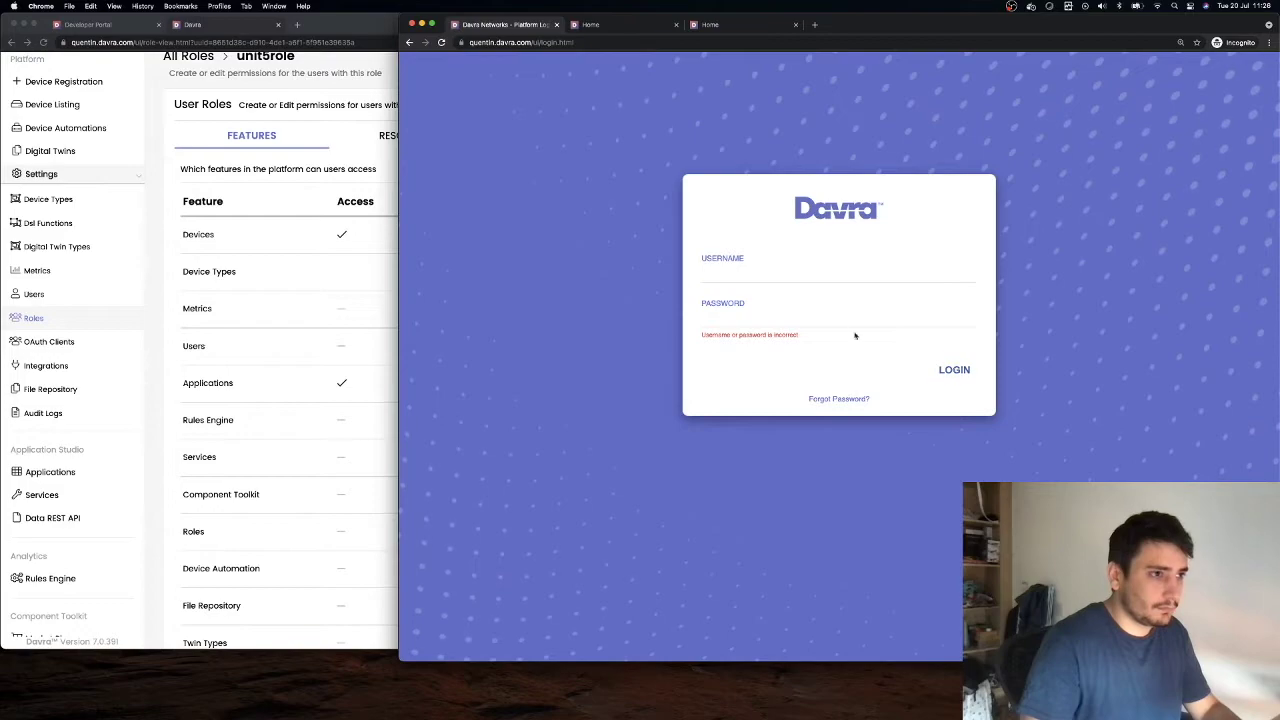
type("unit5")
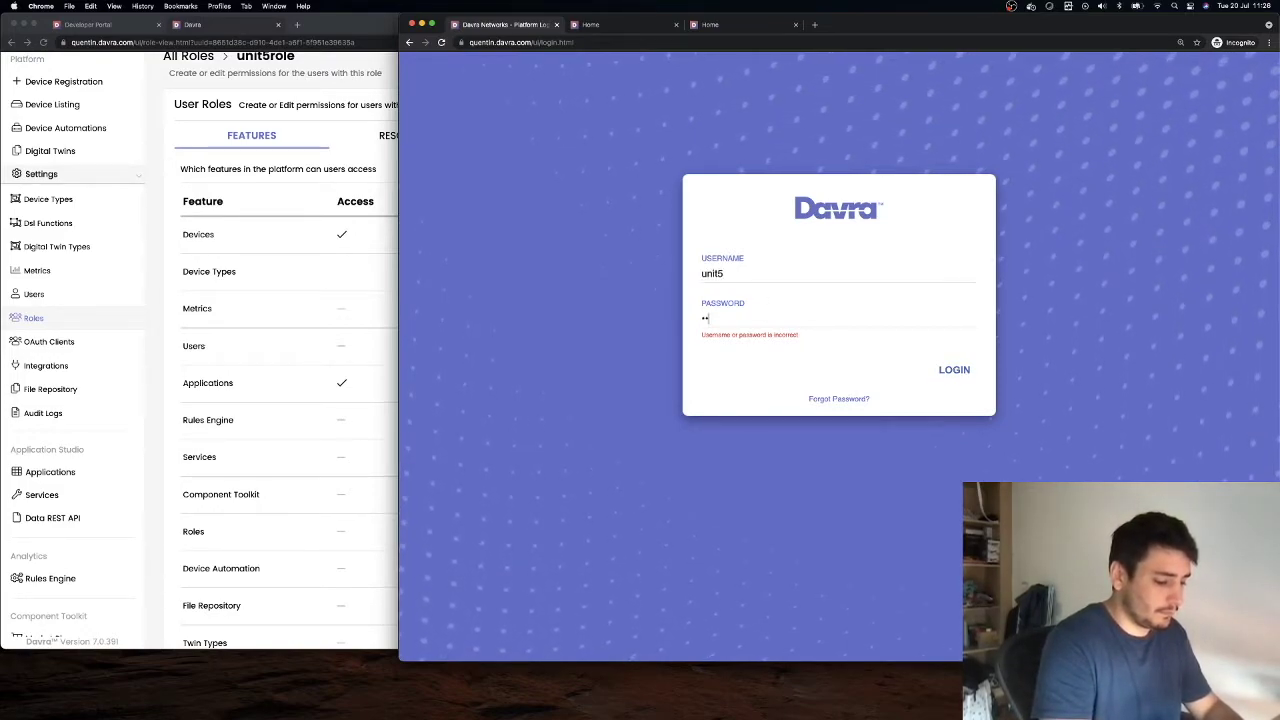
left_click(946, 373)
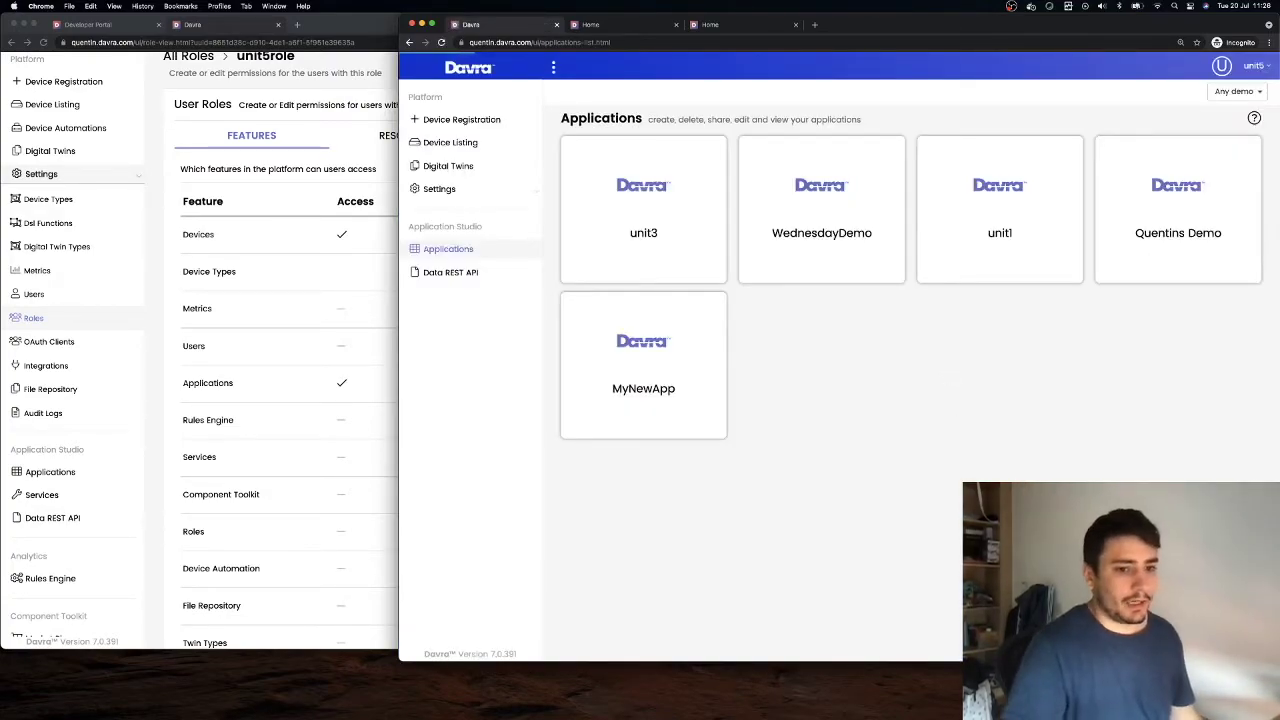
left_click(1243, 626)
Dismiss the new-application form, review the role's Resources tab, and open Device Registration
left_click(935, 392)
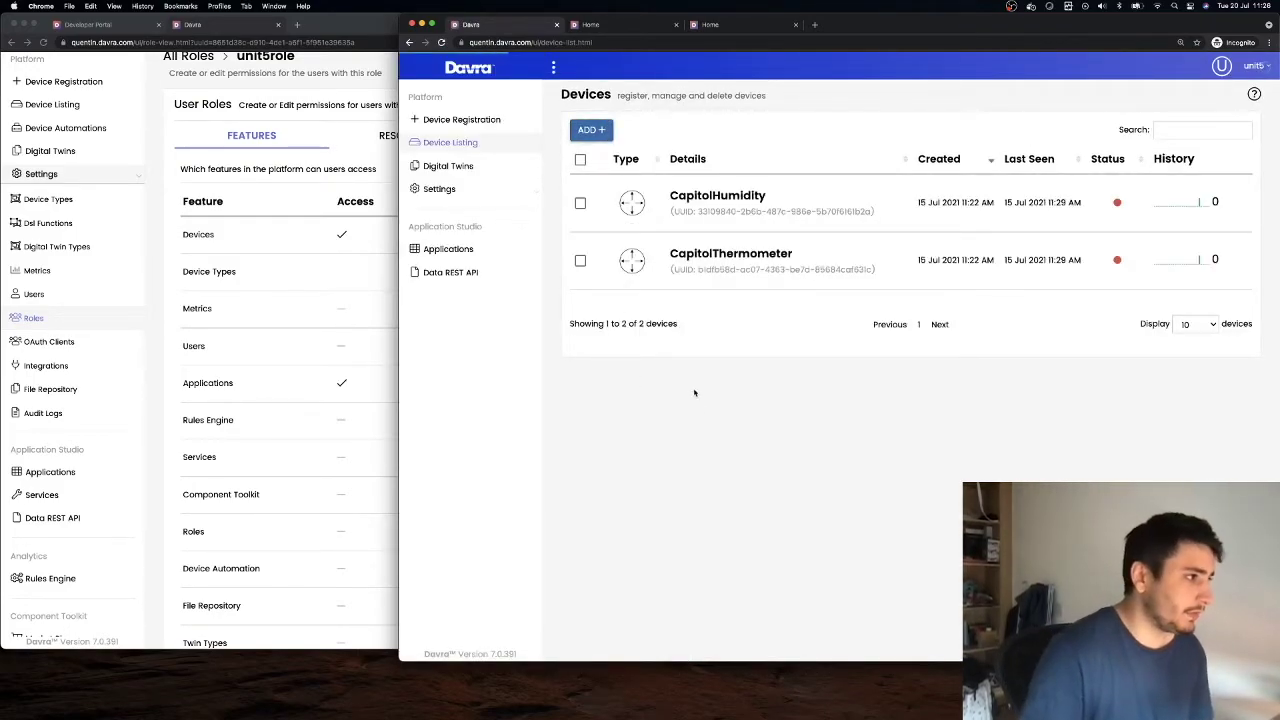
left_click(327, 142)
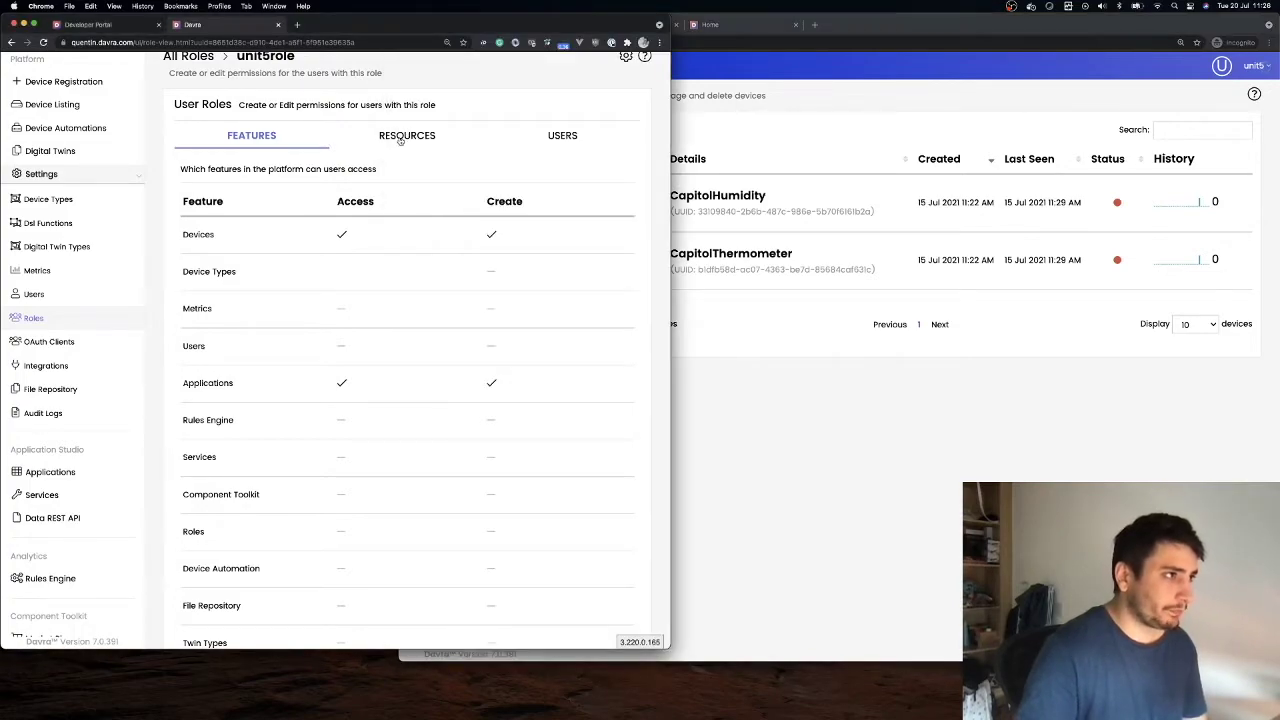
left_click(400, 138)
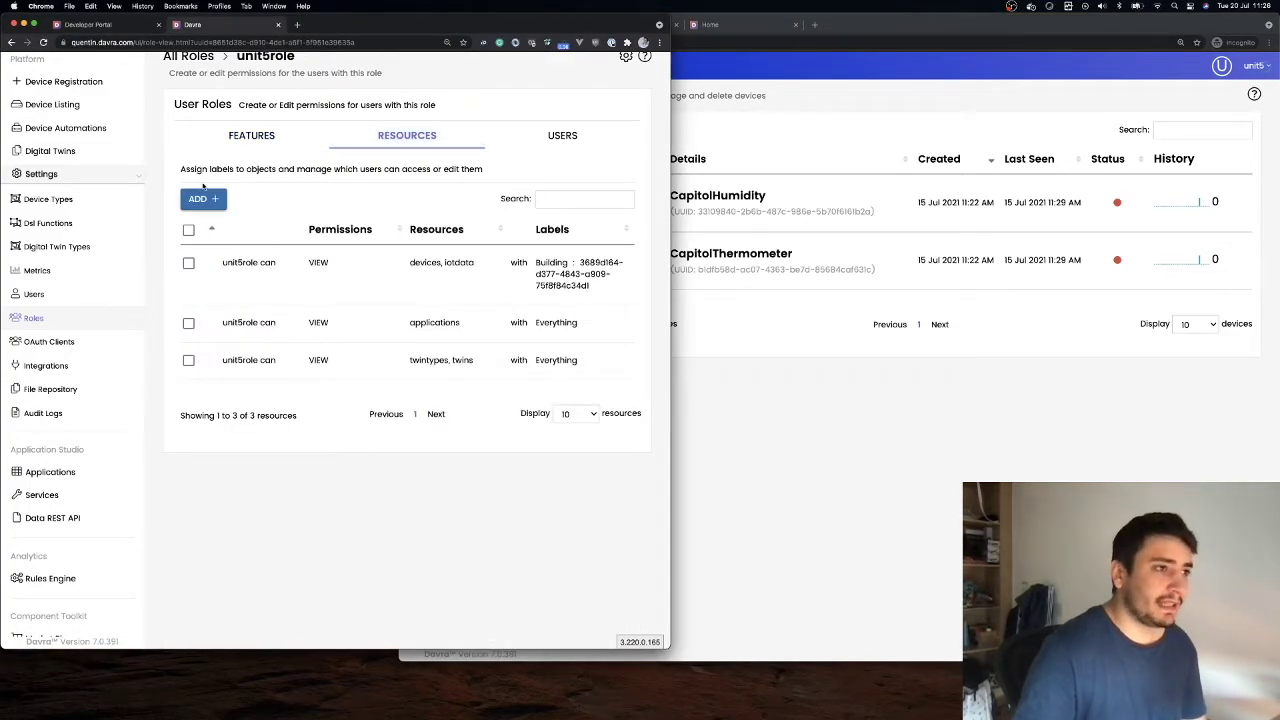
left_click(866, 414)
left_click(592, 130)
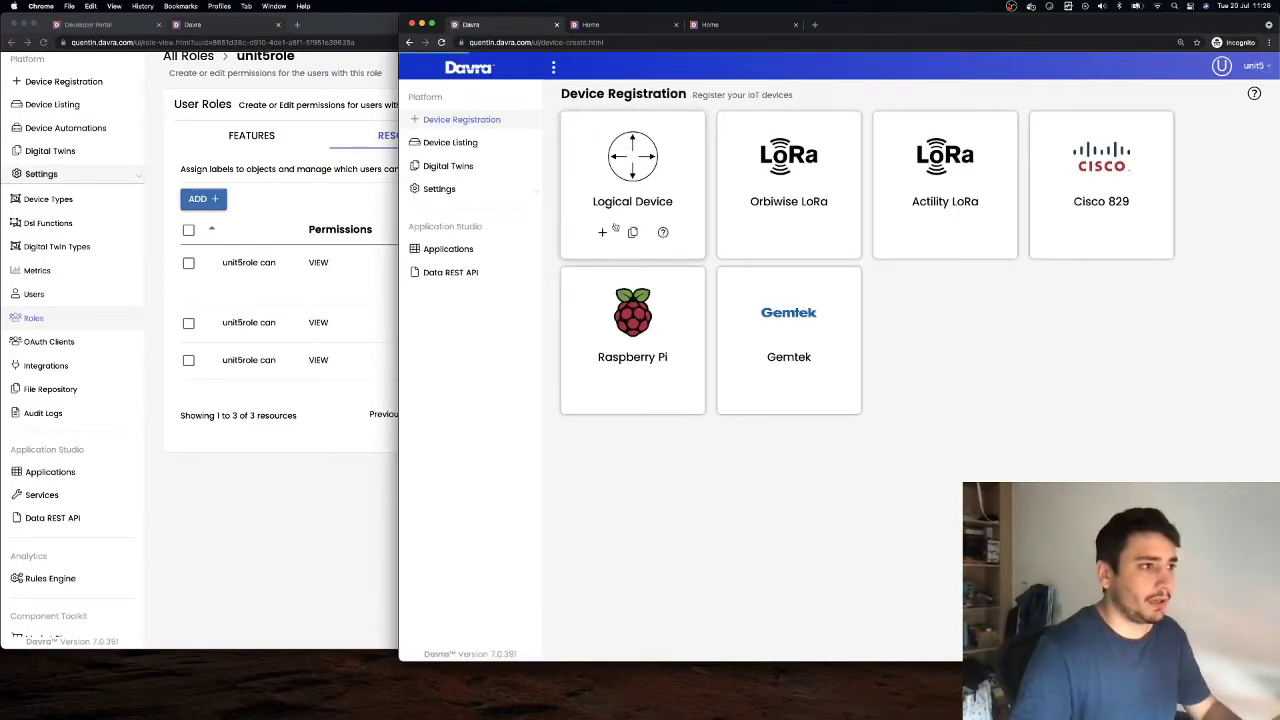
Try registering a new logical device with serial number qweqwe12311; the server rejects it
left_click(604, 239)
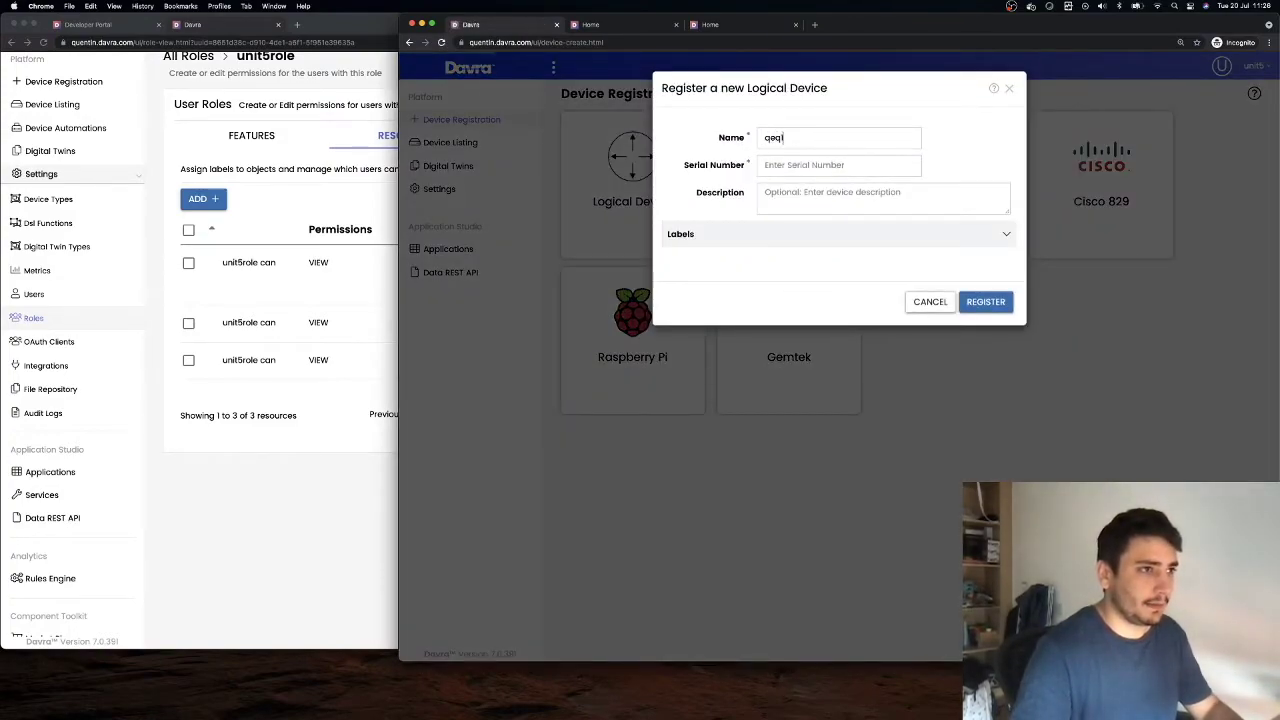
left_click(779, 165)
type("qweqwe12311")
key("Return")
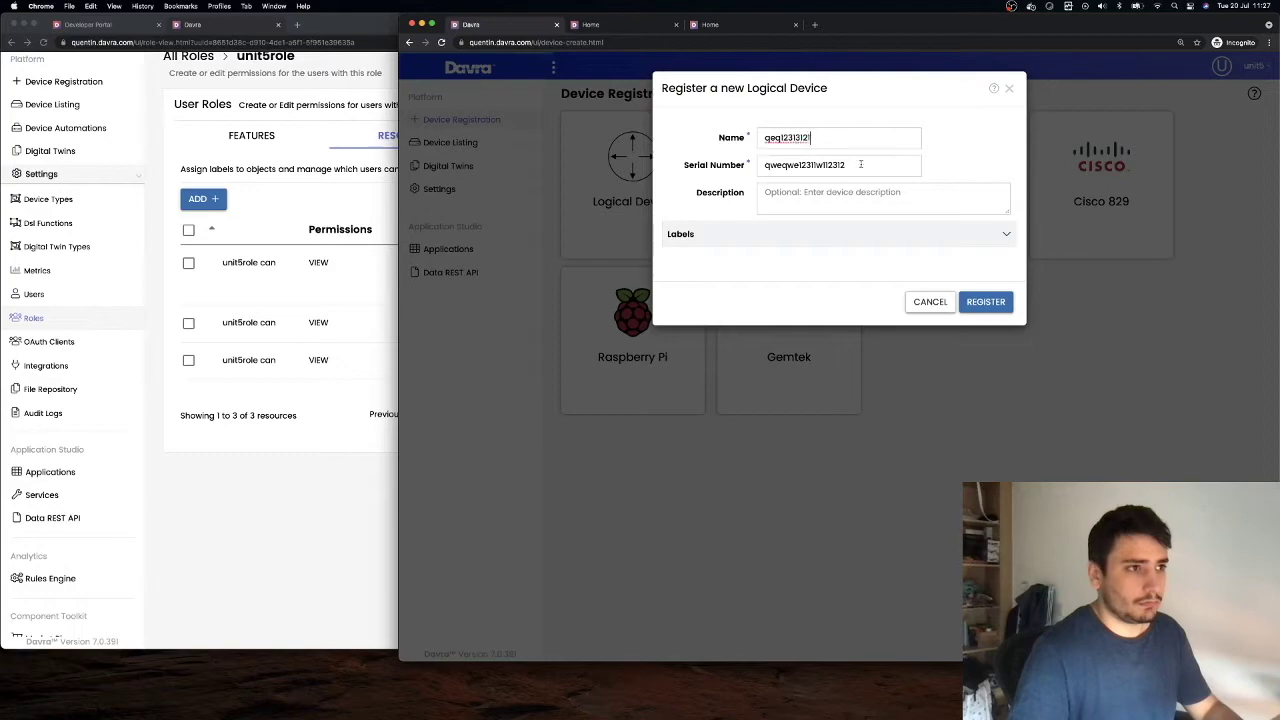
left_click(975, 301)
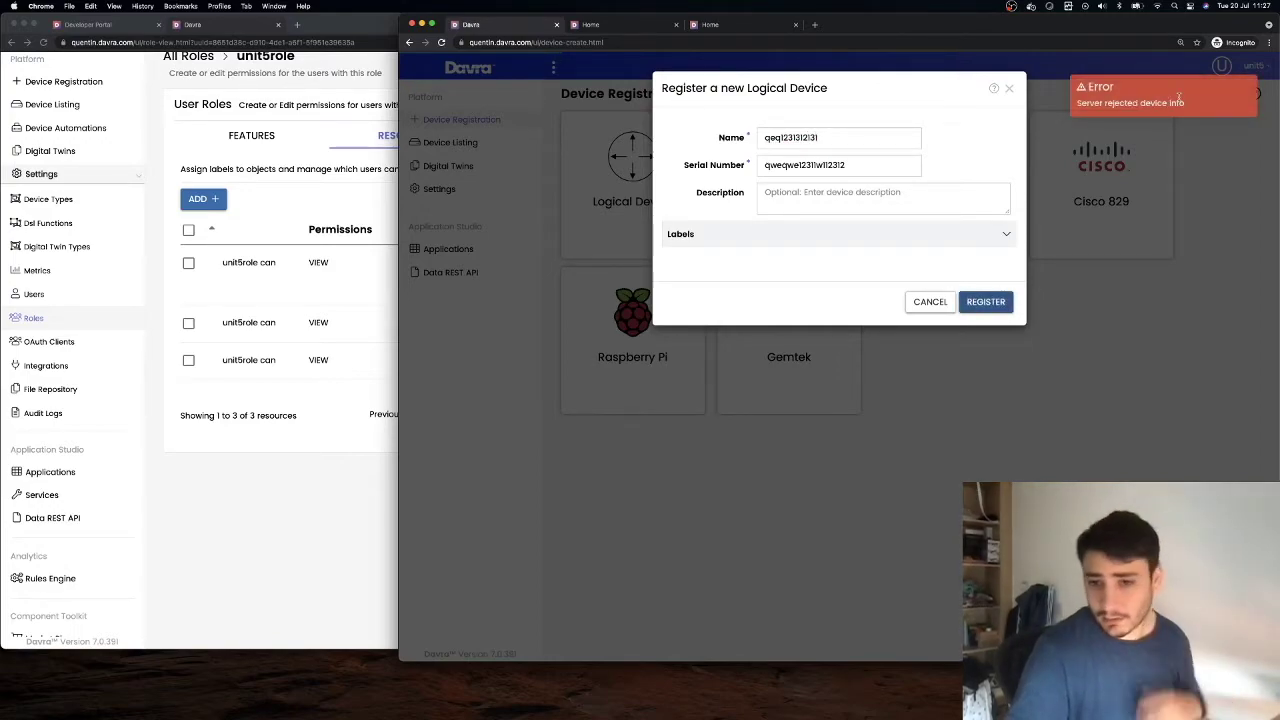
left_click(358, 381)
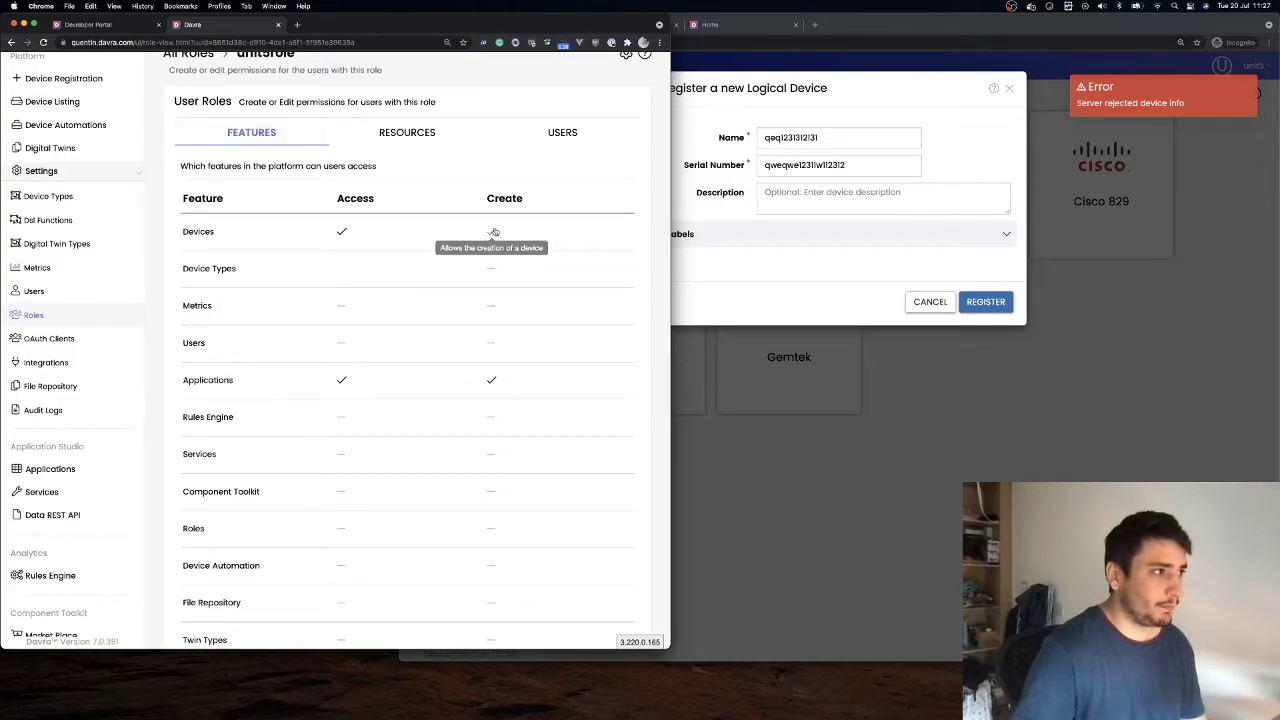
Add an EDIT rule on Devices for Everything to unit5role, then resubmit the logical device registration
scroll(523, 284, "down", 3)
scroll(506, 171, "up", 2)
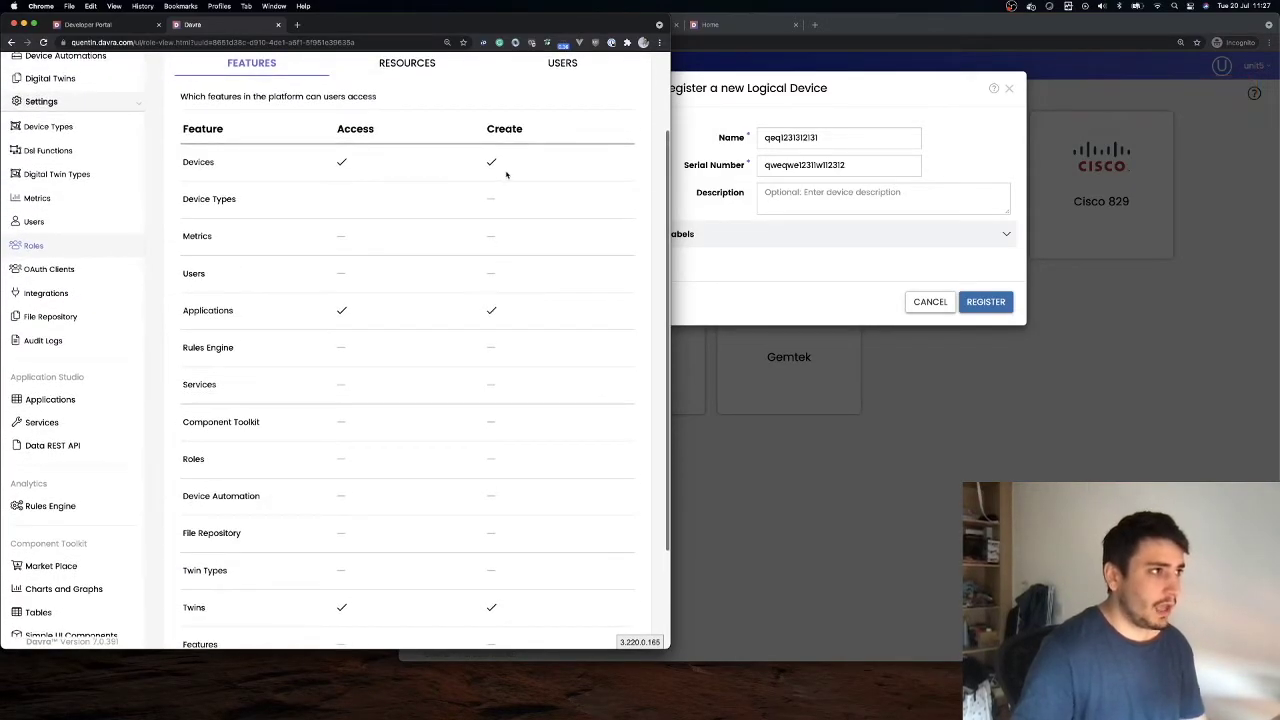
left_click(415, 94)
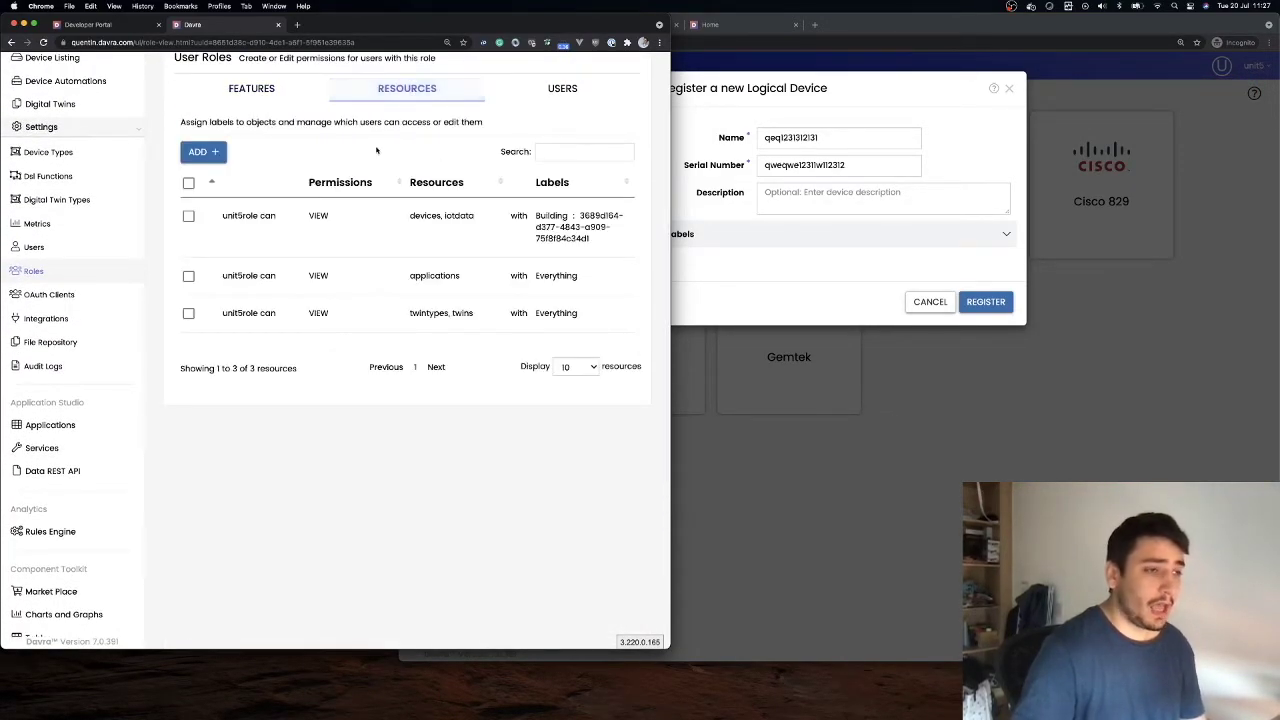
left_click(203, 151)
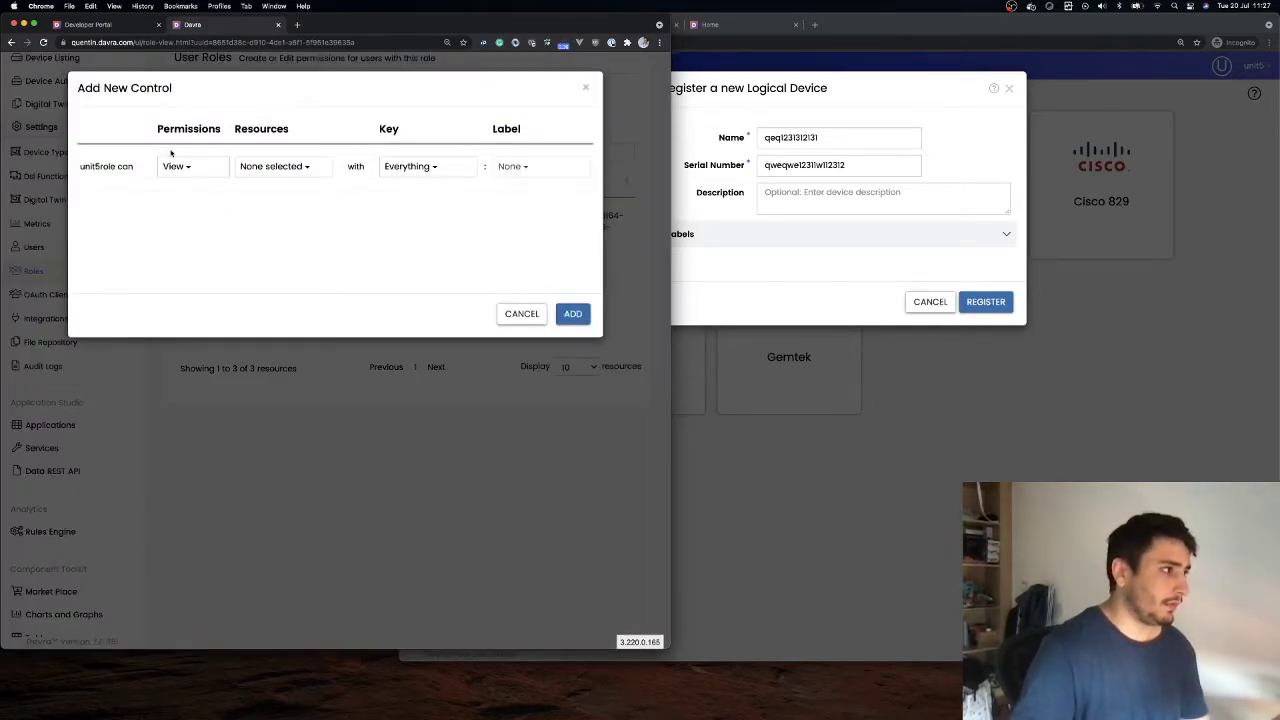
left_click(176, 166)
left_click(184, 215)
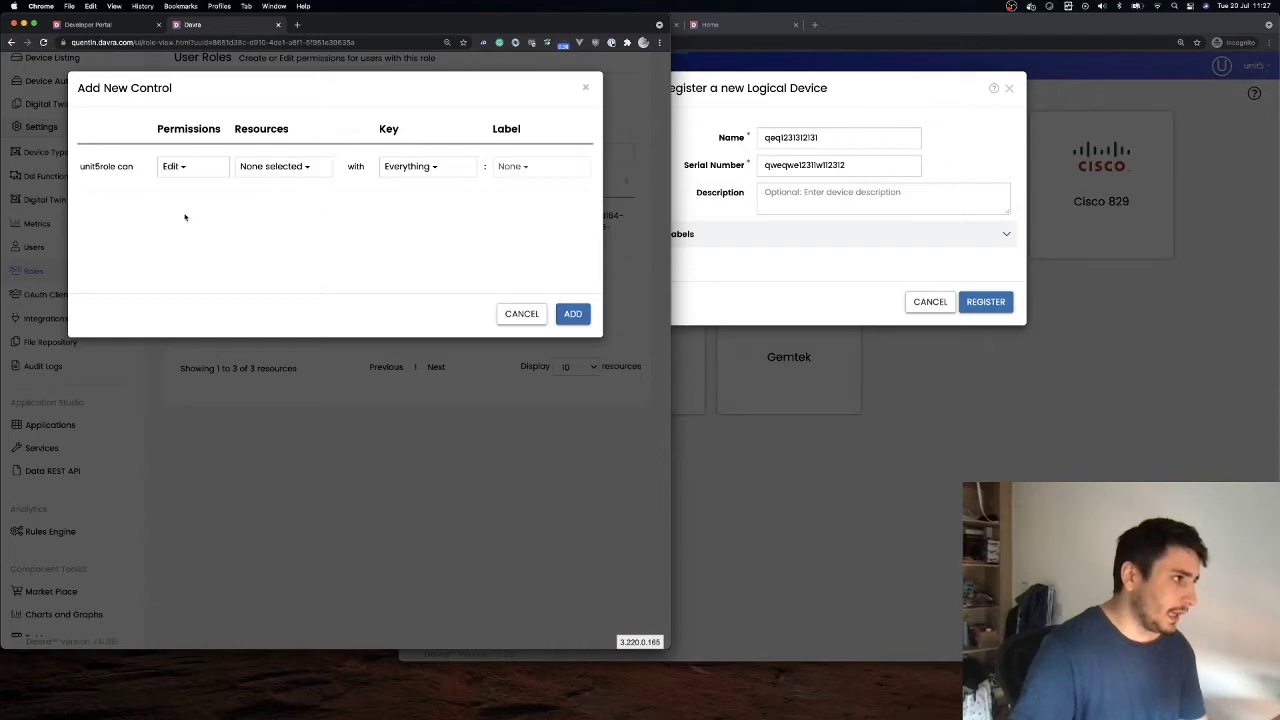
left_click(257, 168)
left_click(267, 194)
left_click(543, 241)
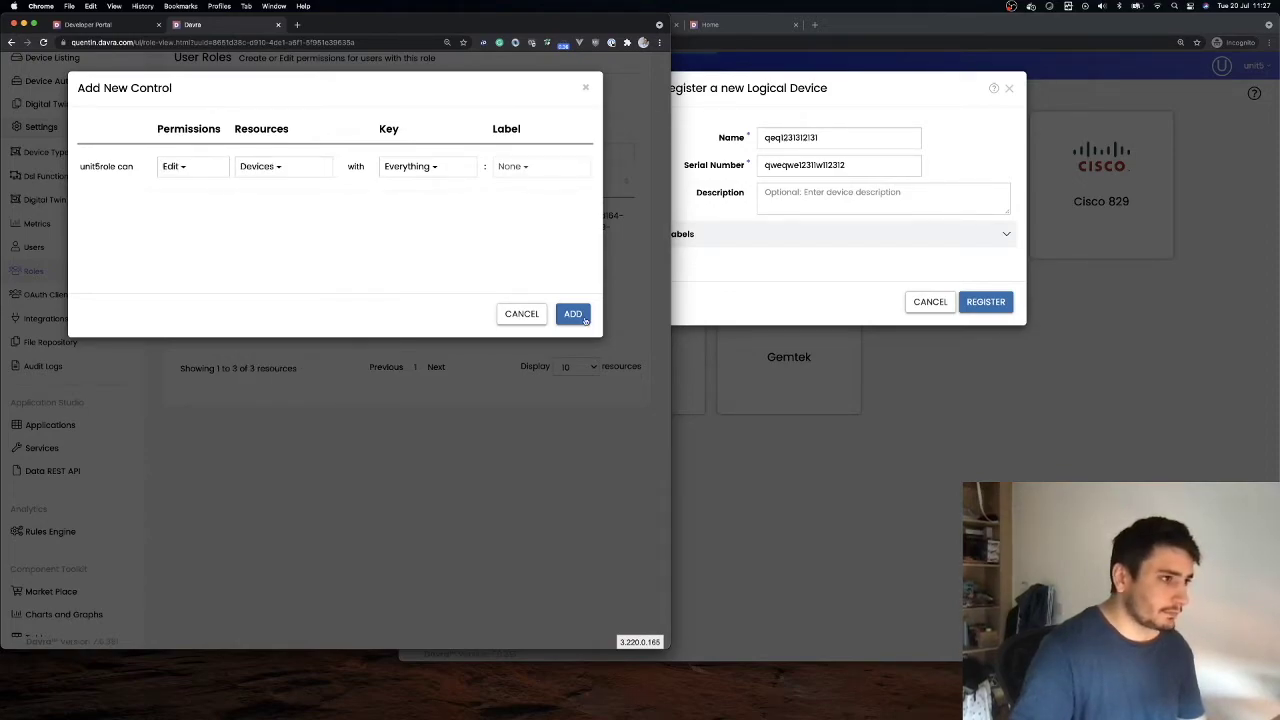
left_click(572, 313)
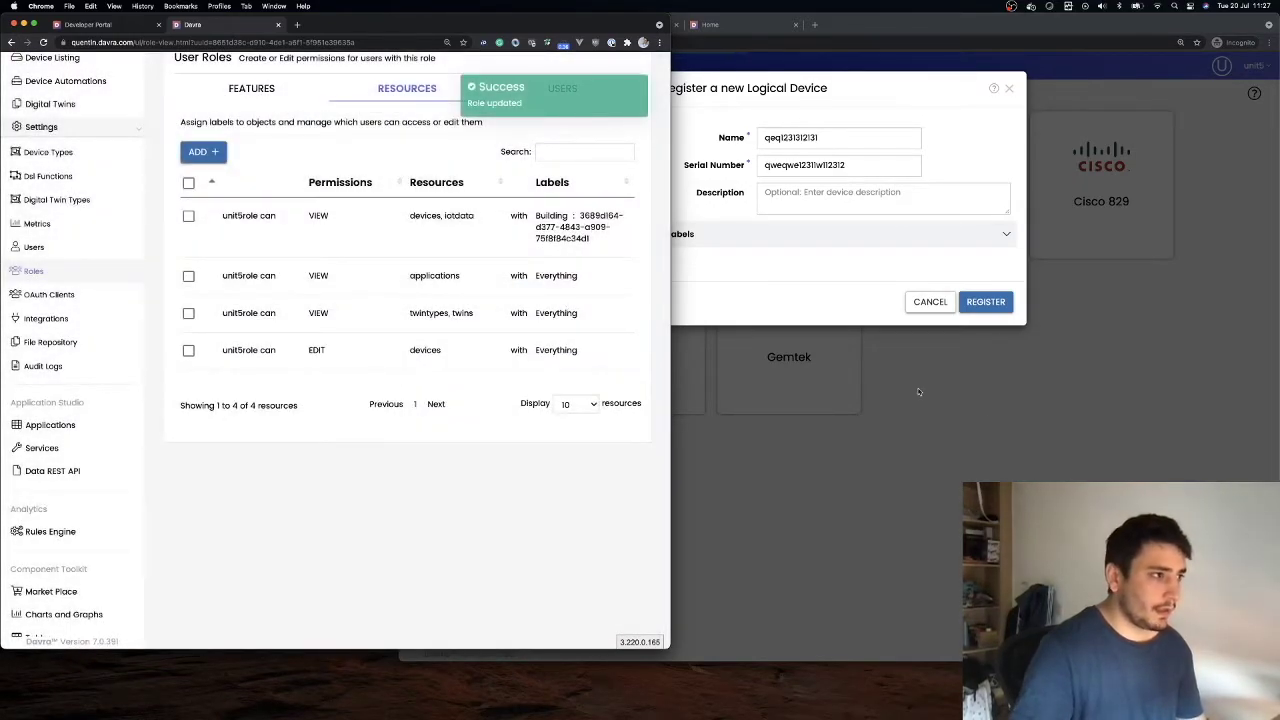
left_click(985, 302)
left_click(987, 305)
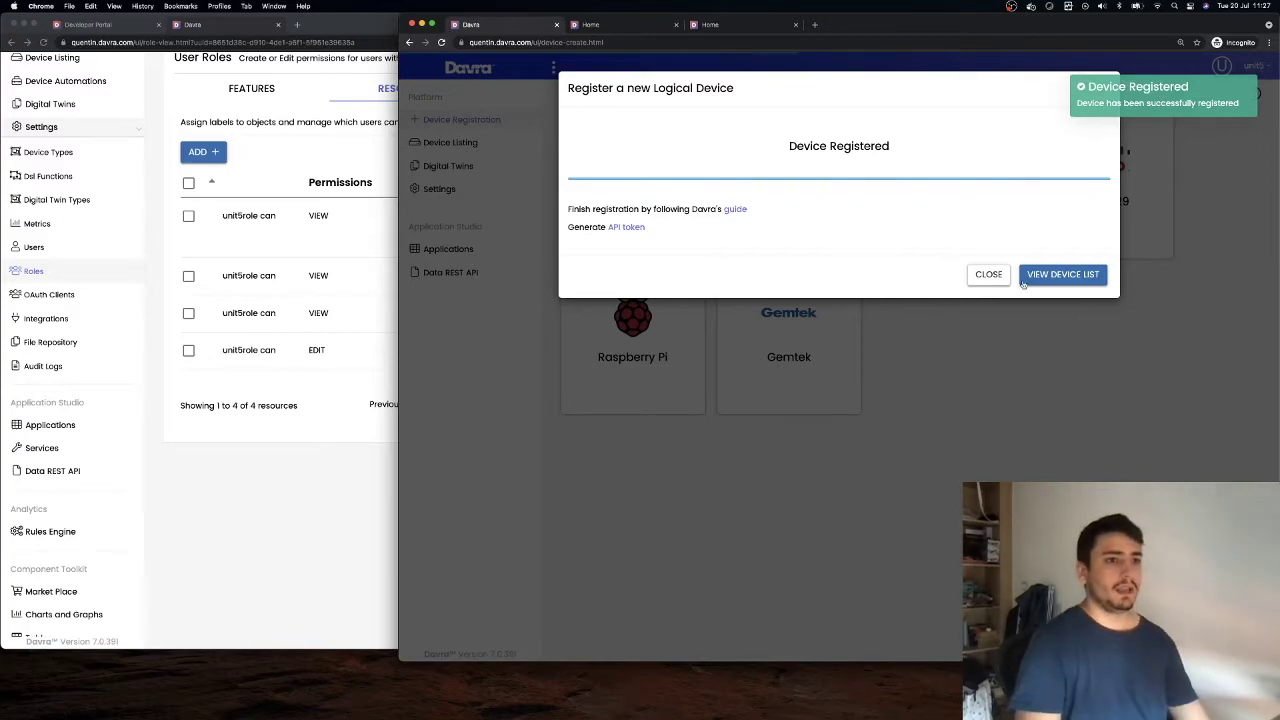
Dismiss the Device Registered confirmation and review unit5role's features and four resource rules
left_click(987, 275)
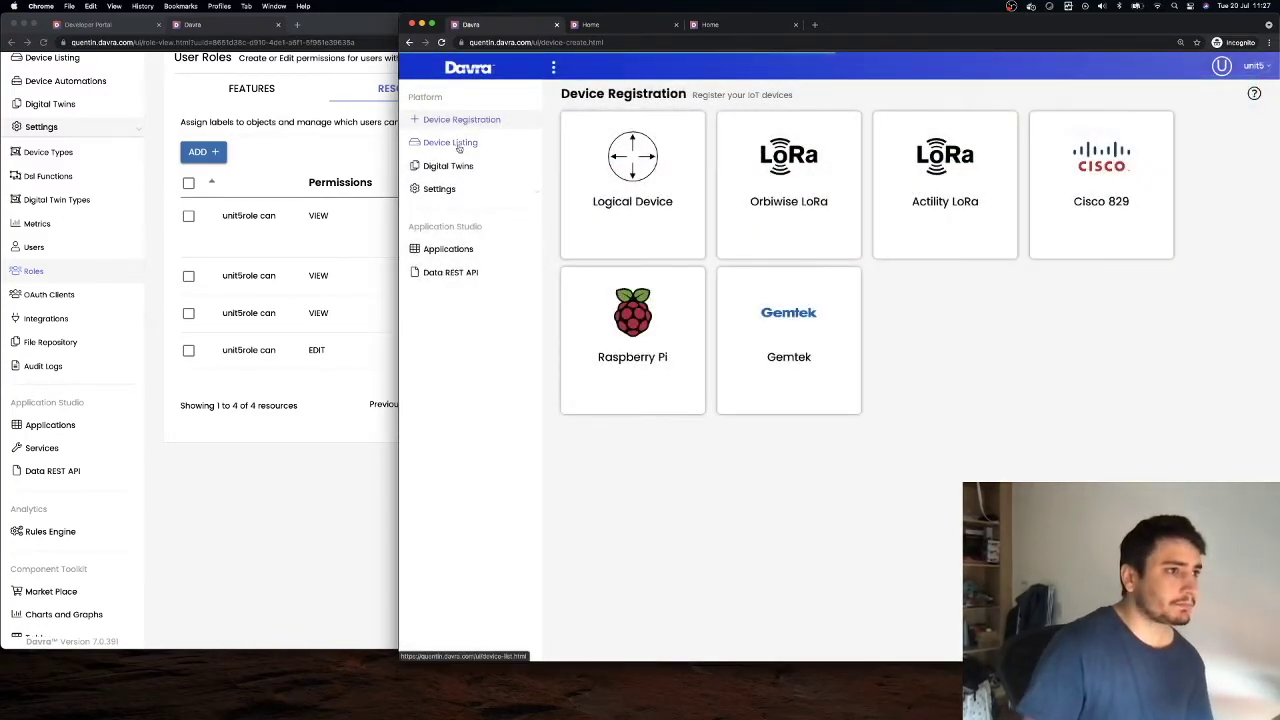
left_click(252, 95)
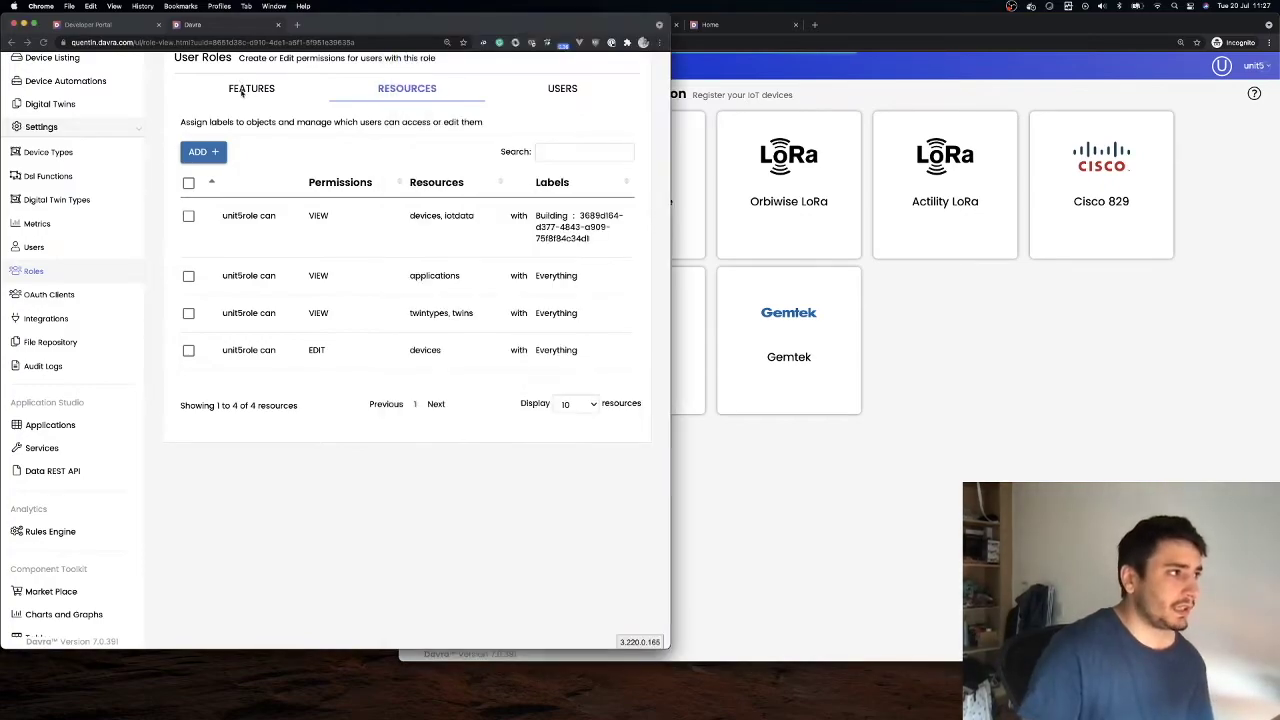
left_click(251, 96)
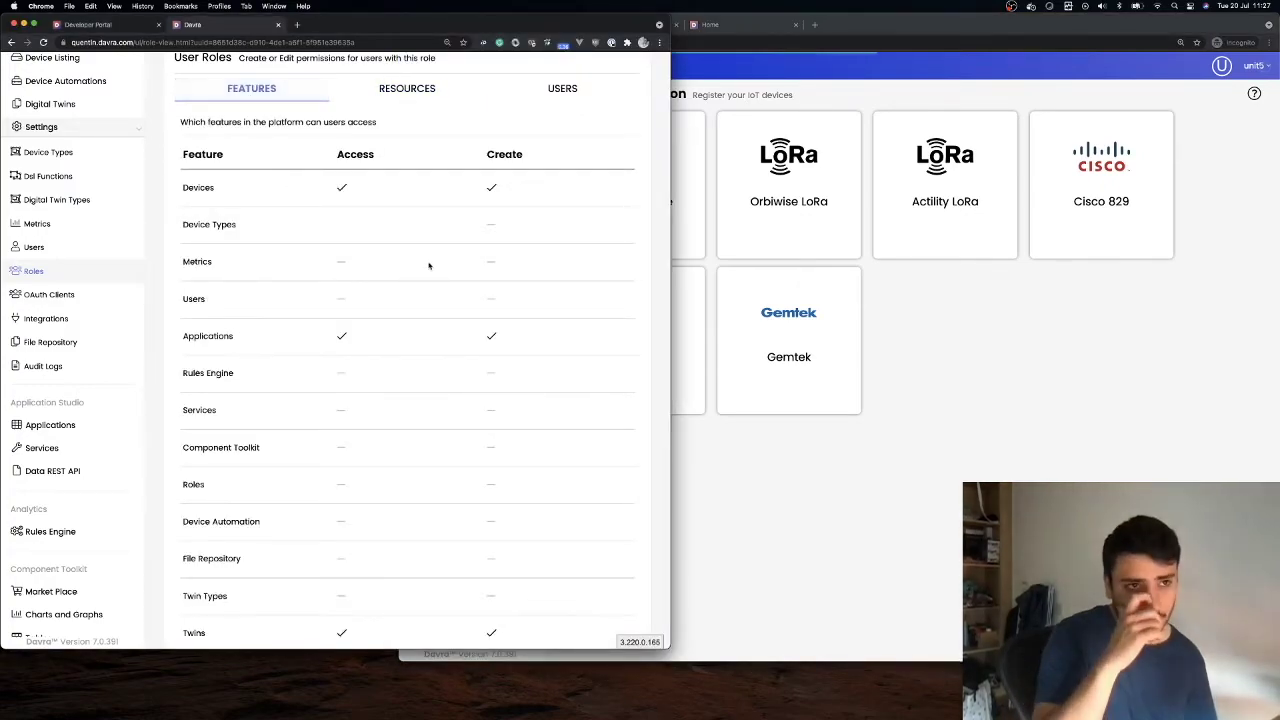
left_click(436, 88)
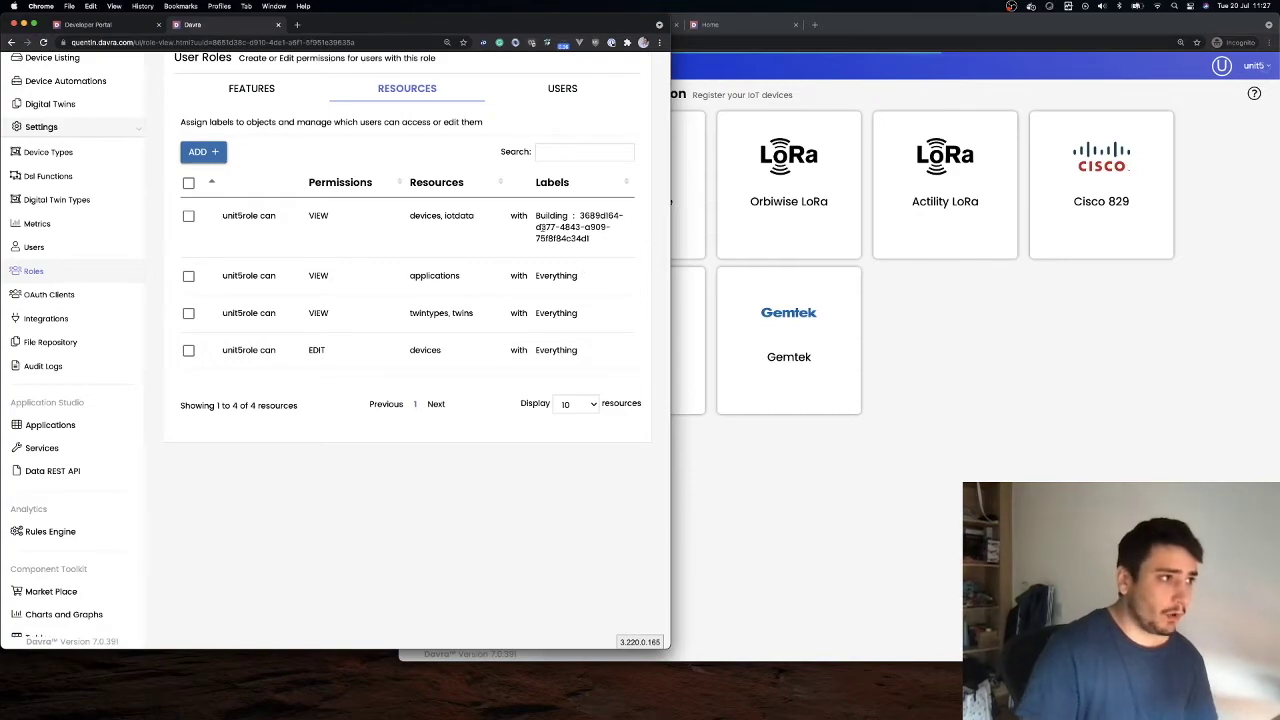
scroll(509, 243, "down", 1)
left_click_drag(587, 352, 243, 185)
scroll(243, 185, "up", 1)
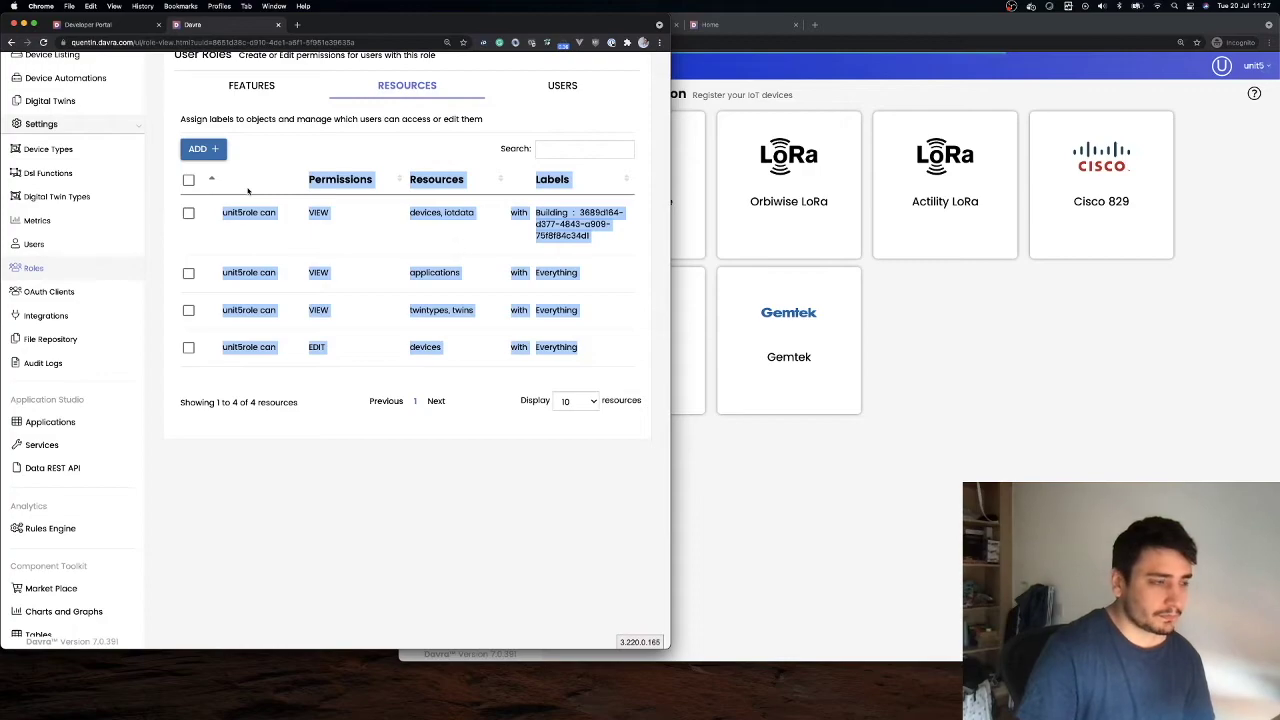
Bring the role settings window back to the front, clear the table selection, and nudge the window down
left_click(853, 393)
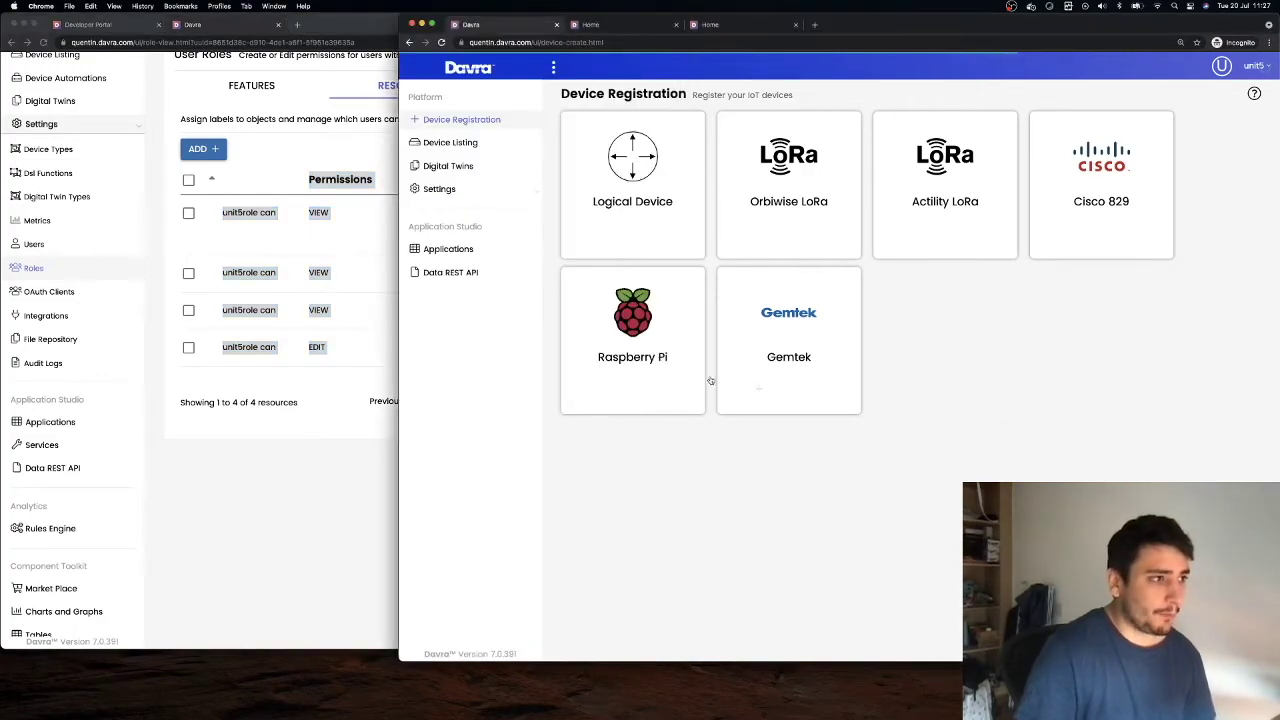
left_click(318, 474)
left_click(404, 474)
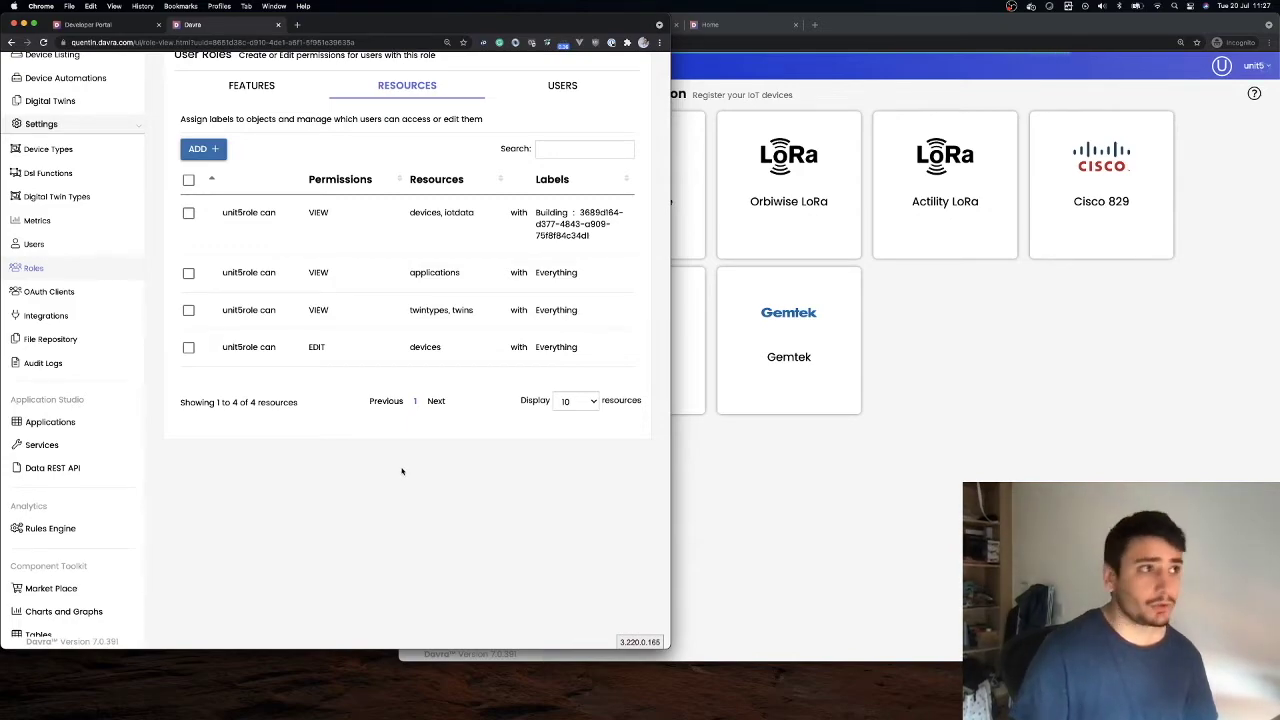
left_click_drag(463, 20, 469, 44)
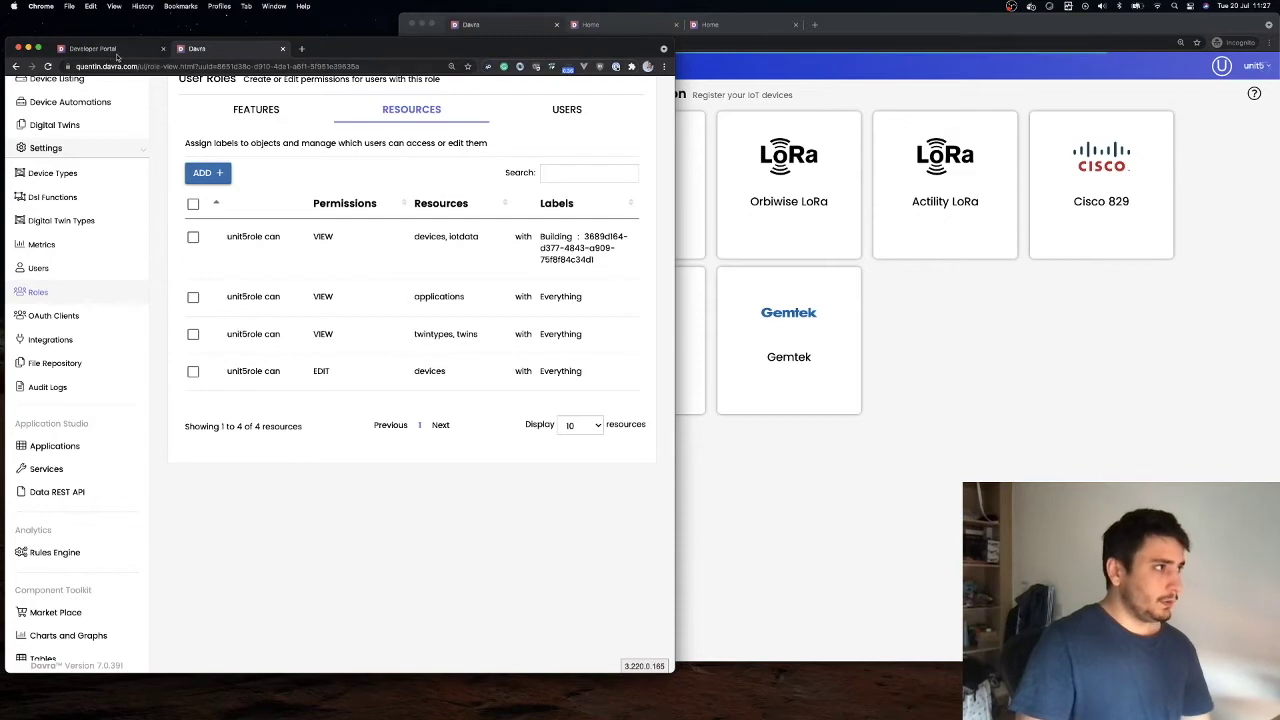
Open the Developer Portal's API Reference at the Twins section, then return to unit5role's resources page
left_click(116, 56)
left_click(330, 423)
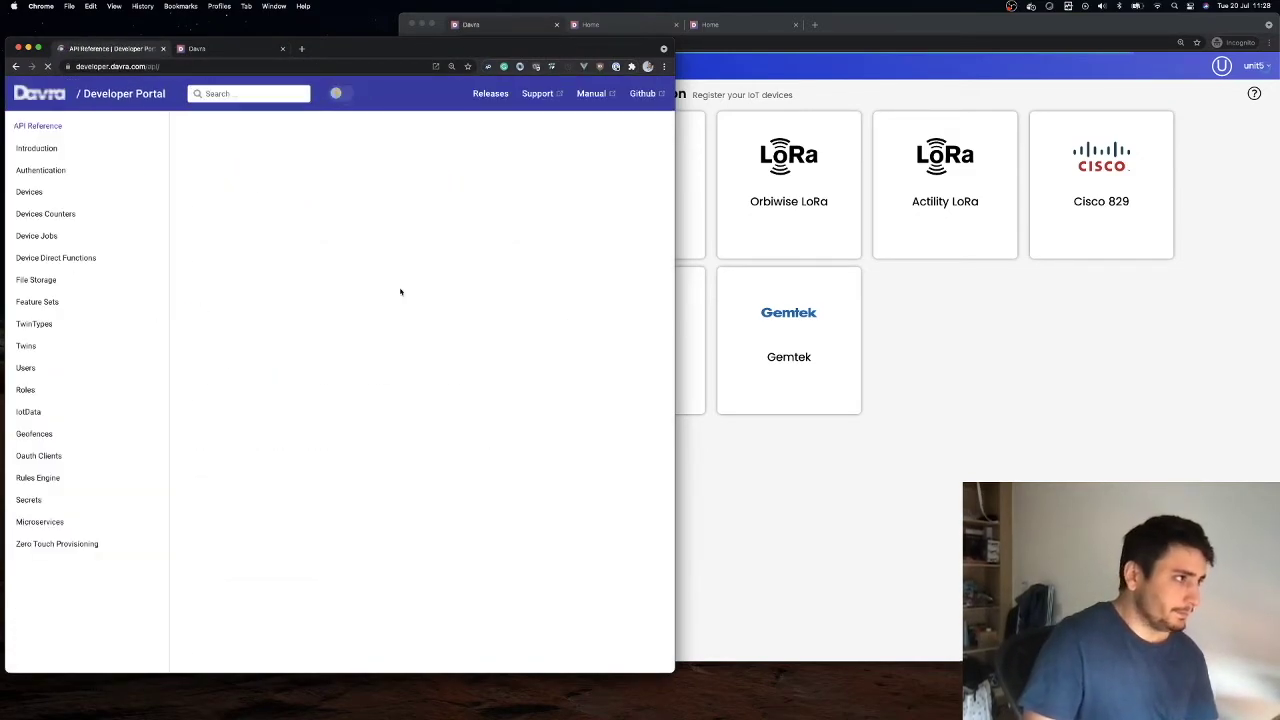
left_click(40, 346)
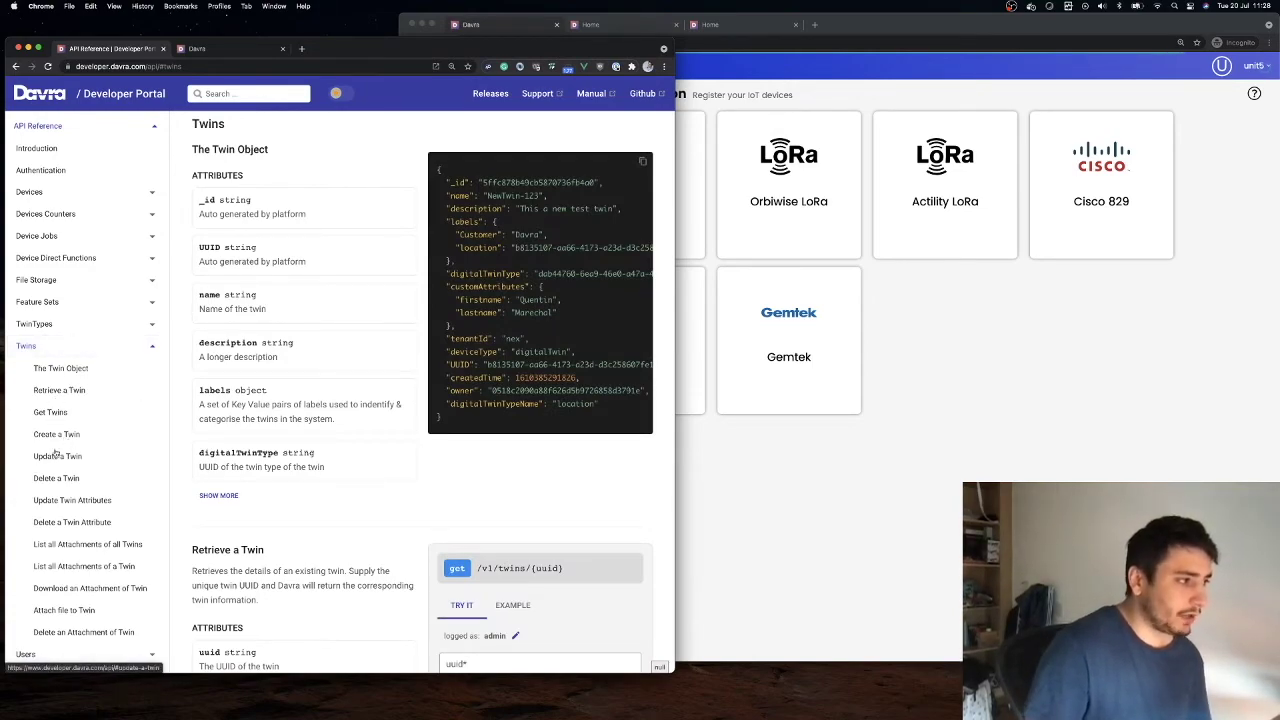
left_click(222, 52)
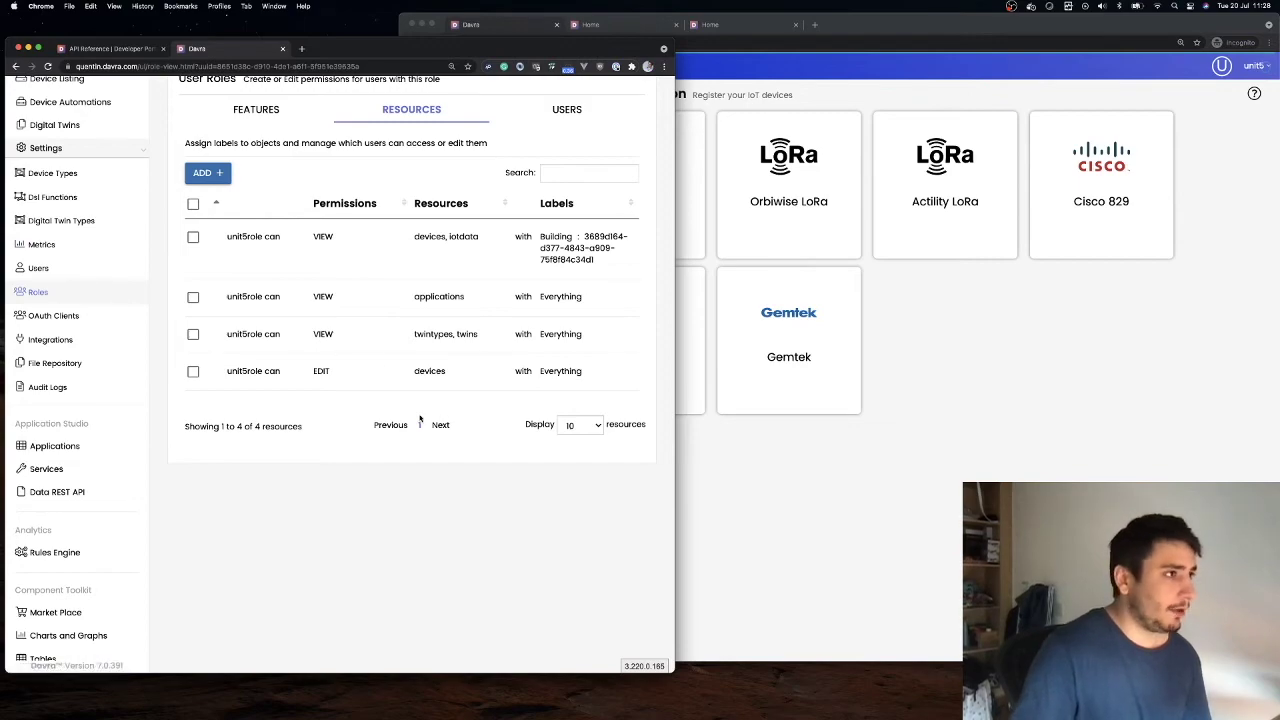
Check unit5role's Users tab to confirm unit5 is its only assigned user
left_click(545, 112)
triple_click(586, 244)
scroll(277, 200, "up", 3)
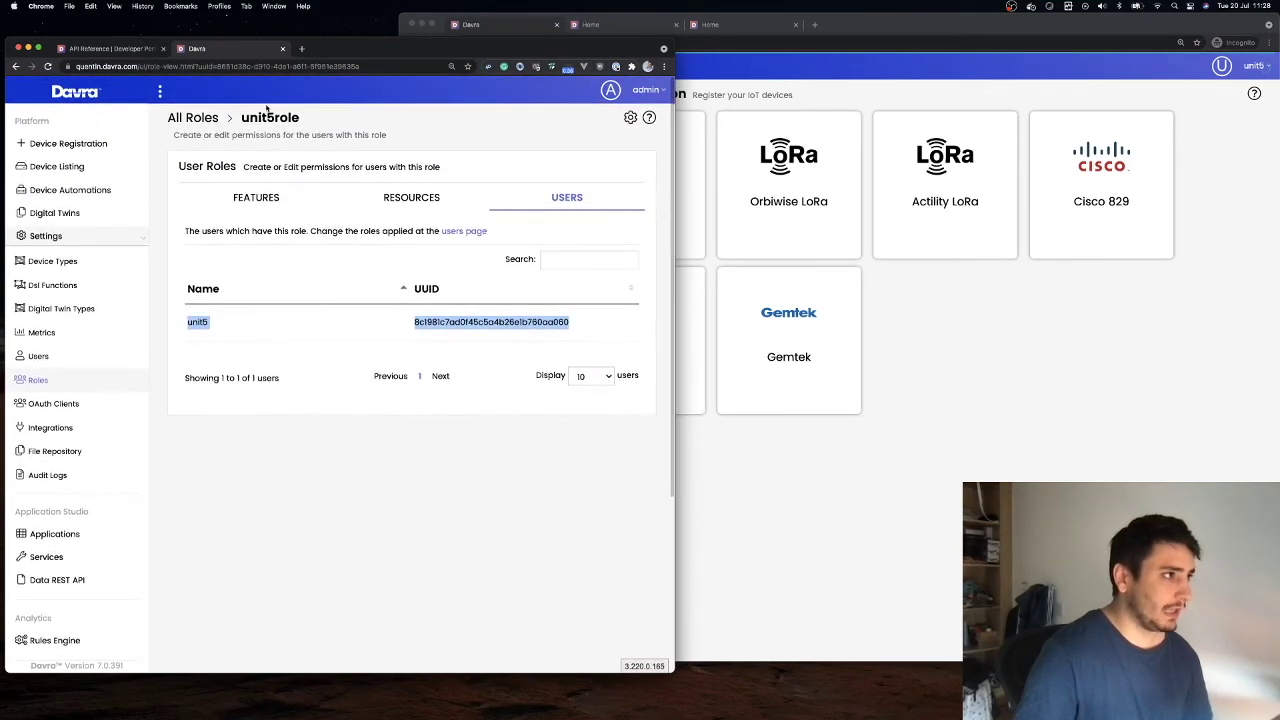
scroll(300, 289, "down", 1)
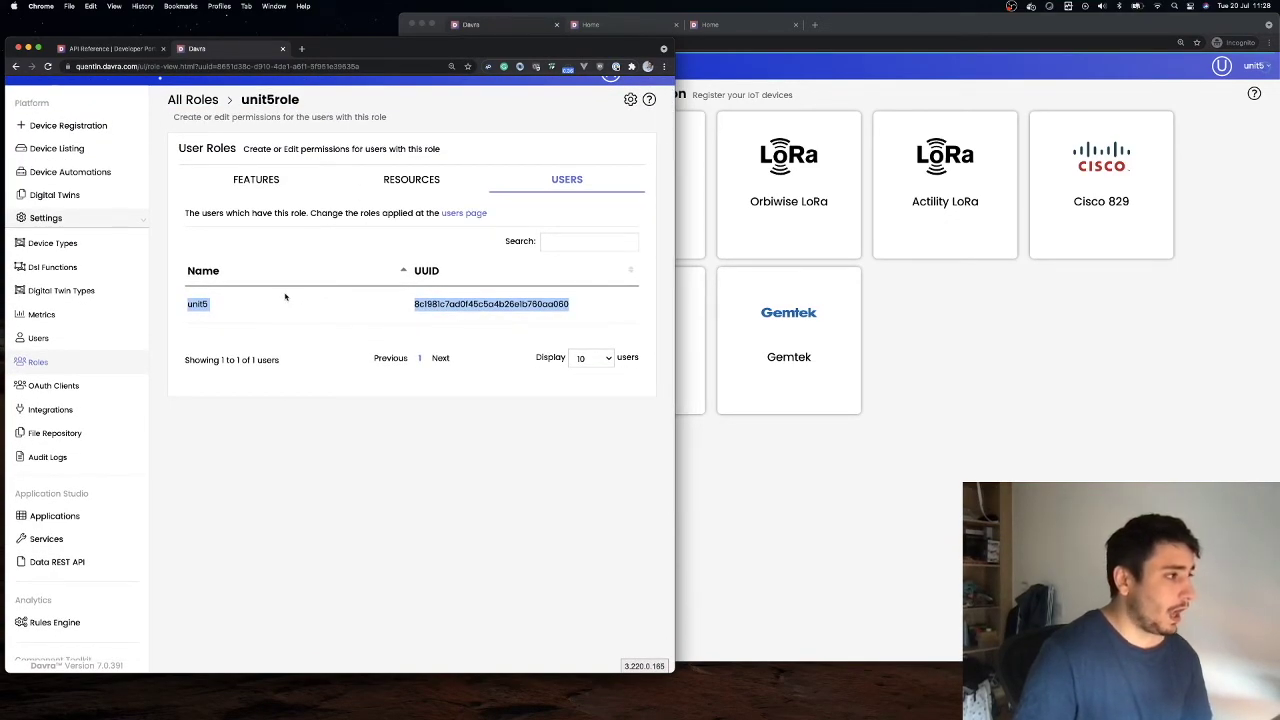
scroll(273, 327, "down", 1)
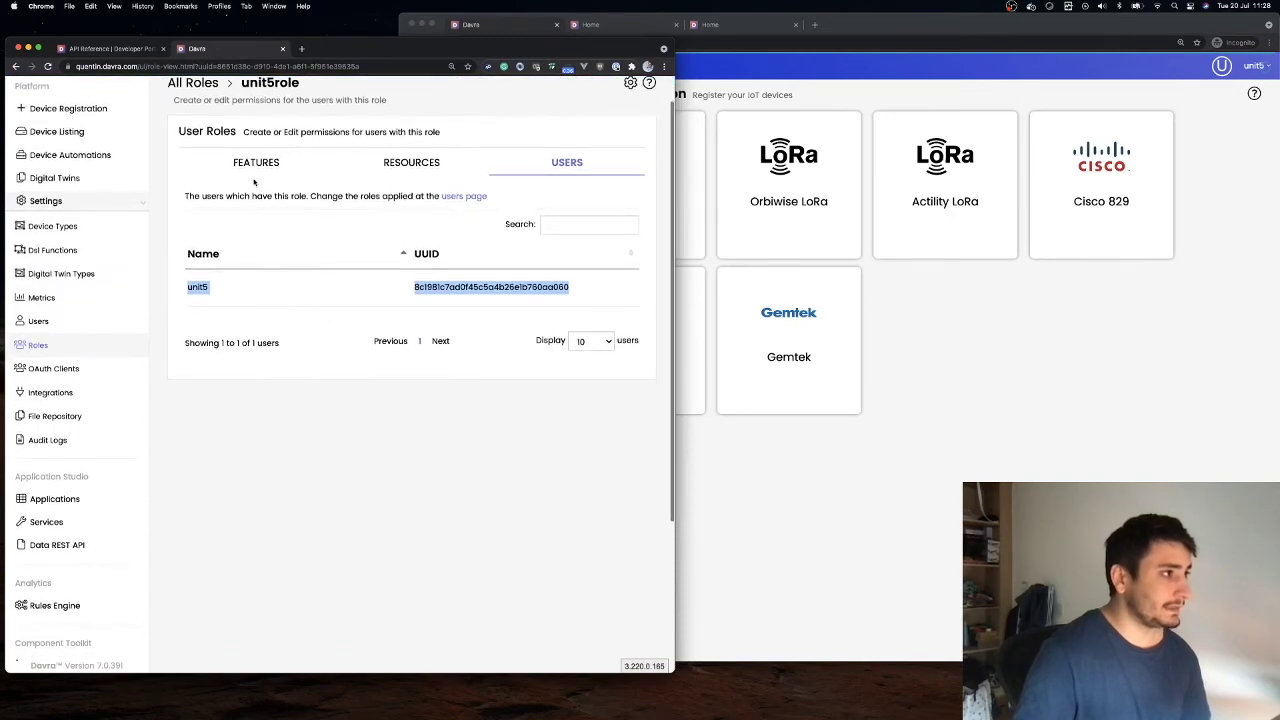
Review unit5role's Devices and Applications access and create feature permissions
left_click(256, 163)
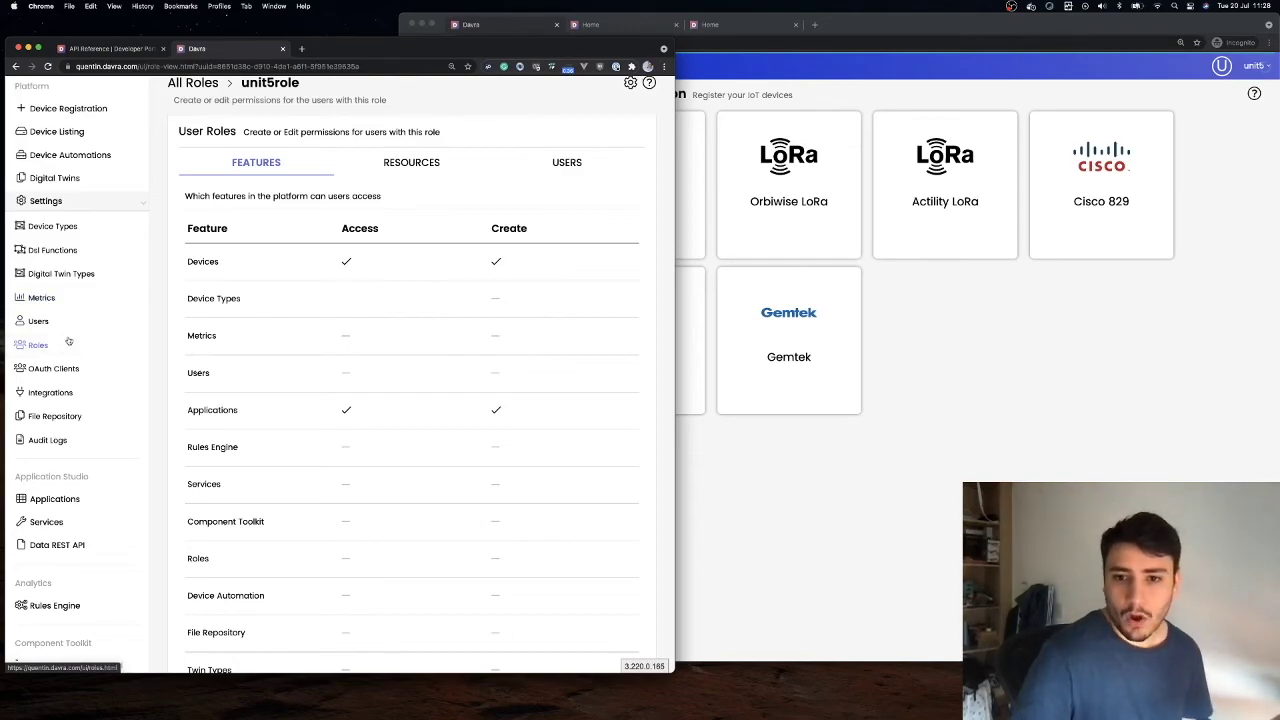
scroll(246, 343, "up", 2)
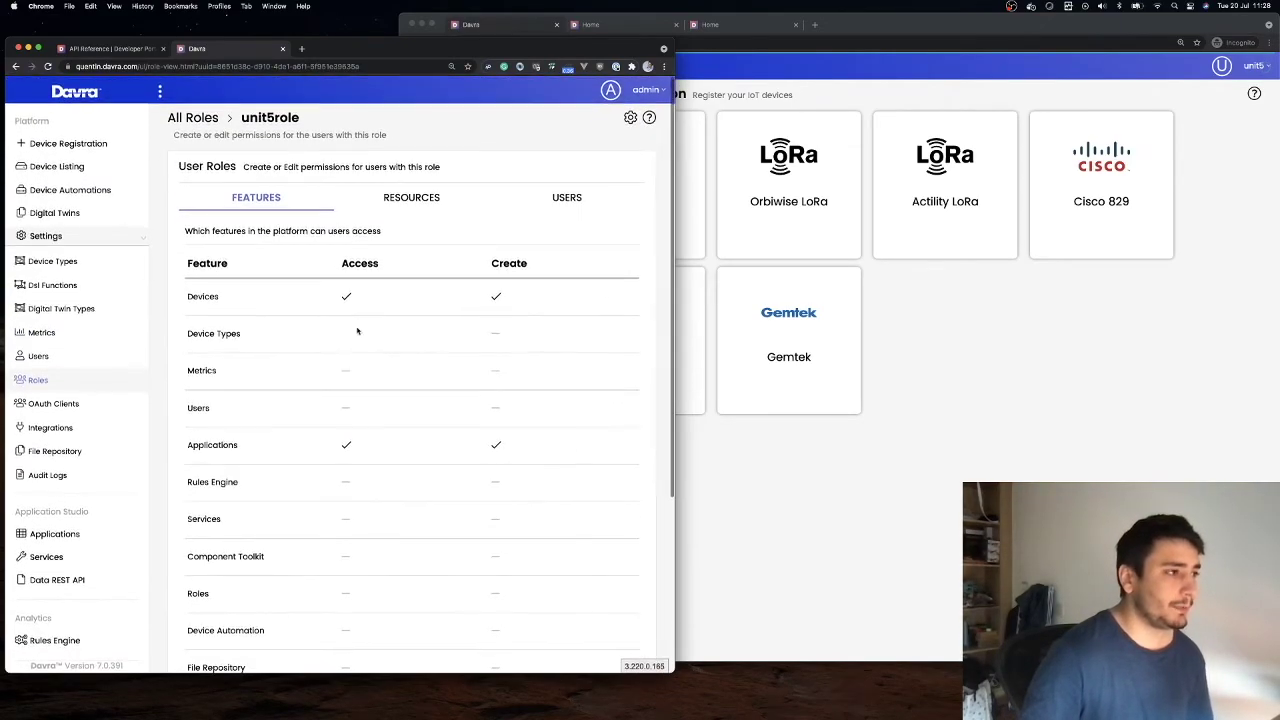
left_click(1008, 477)
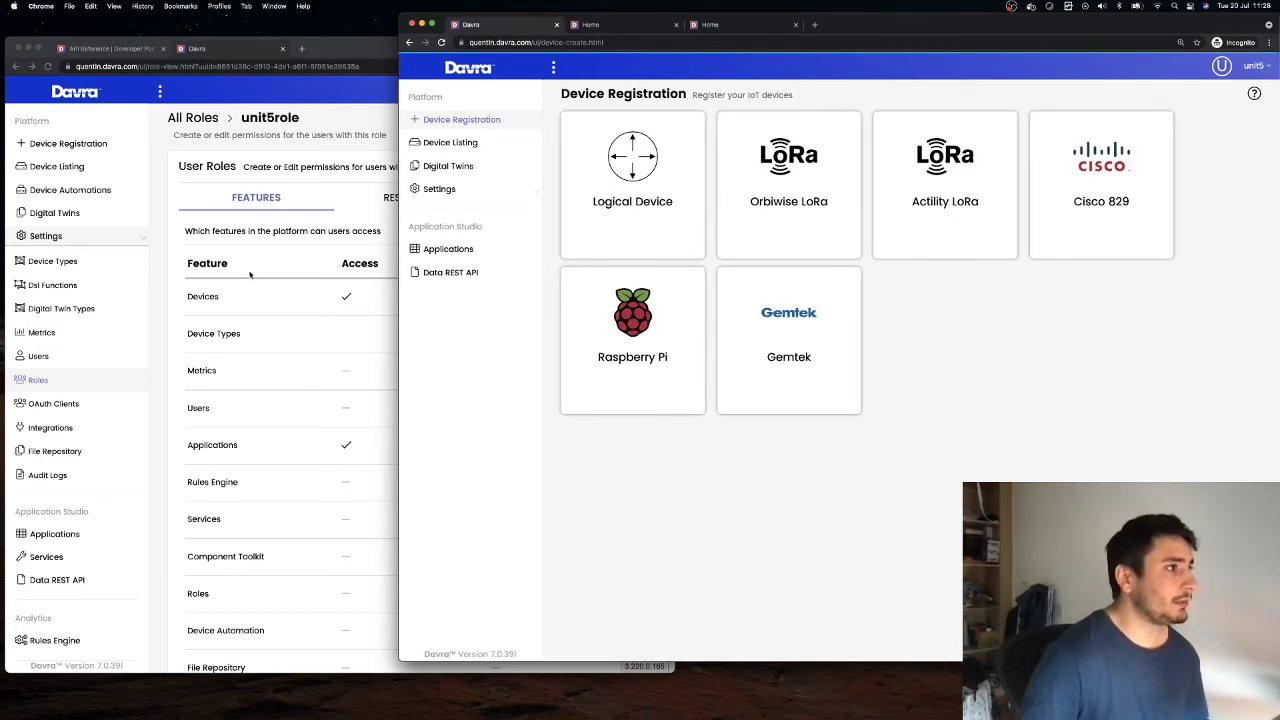
Go from the Developer Portal's API Reference page back to the portal home page
left_click_drag(336, 47, 330, 23)
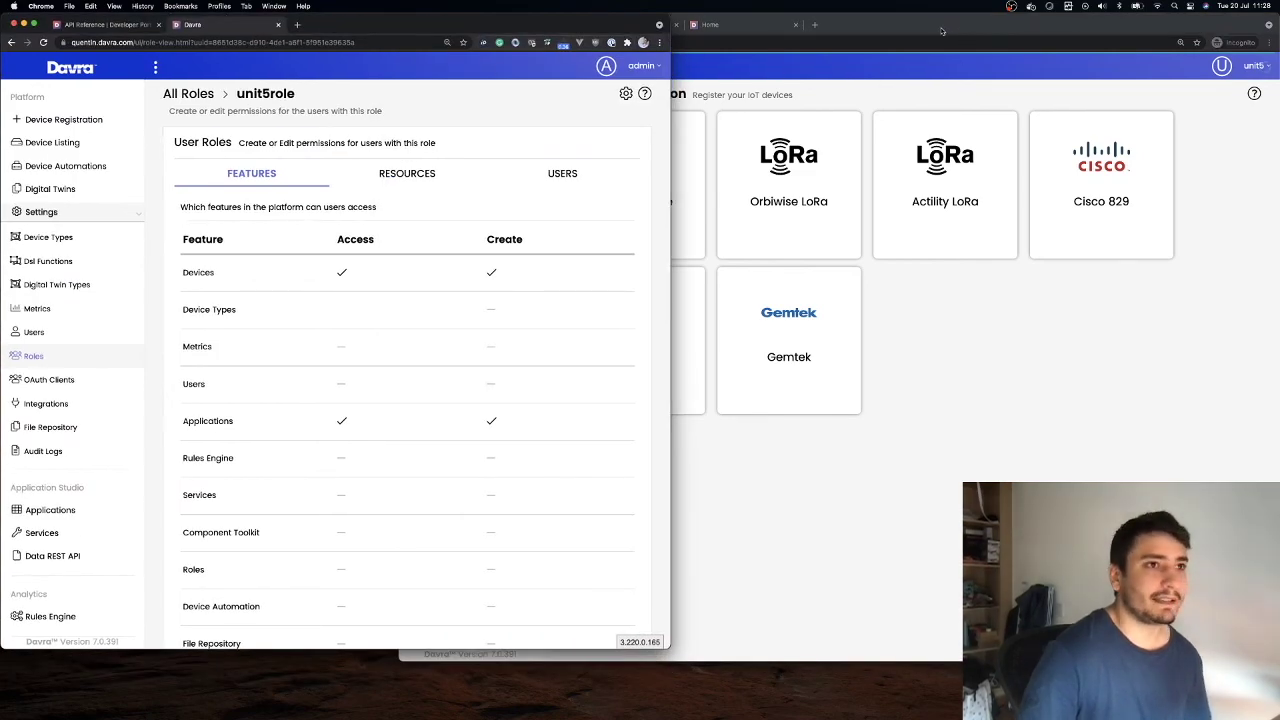
left_click(762, 82)
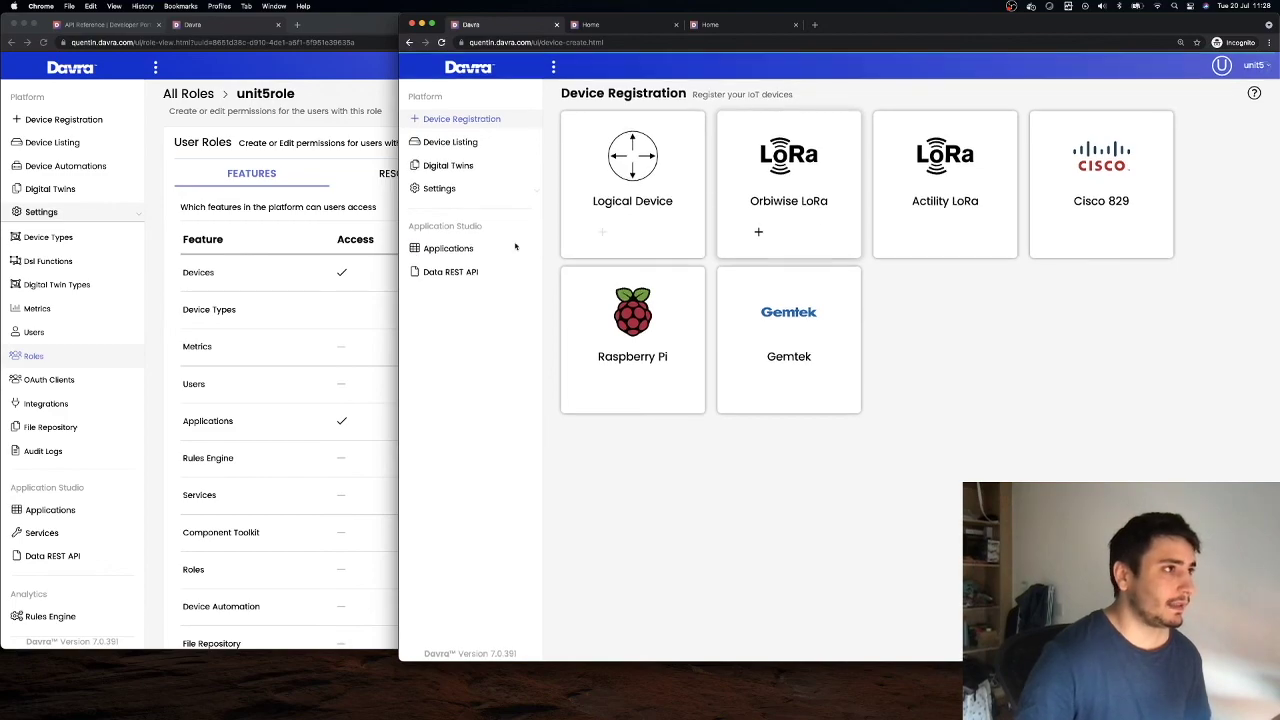
left_click(108, 24)
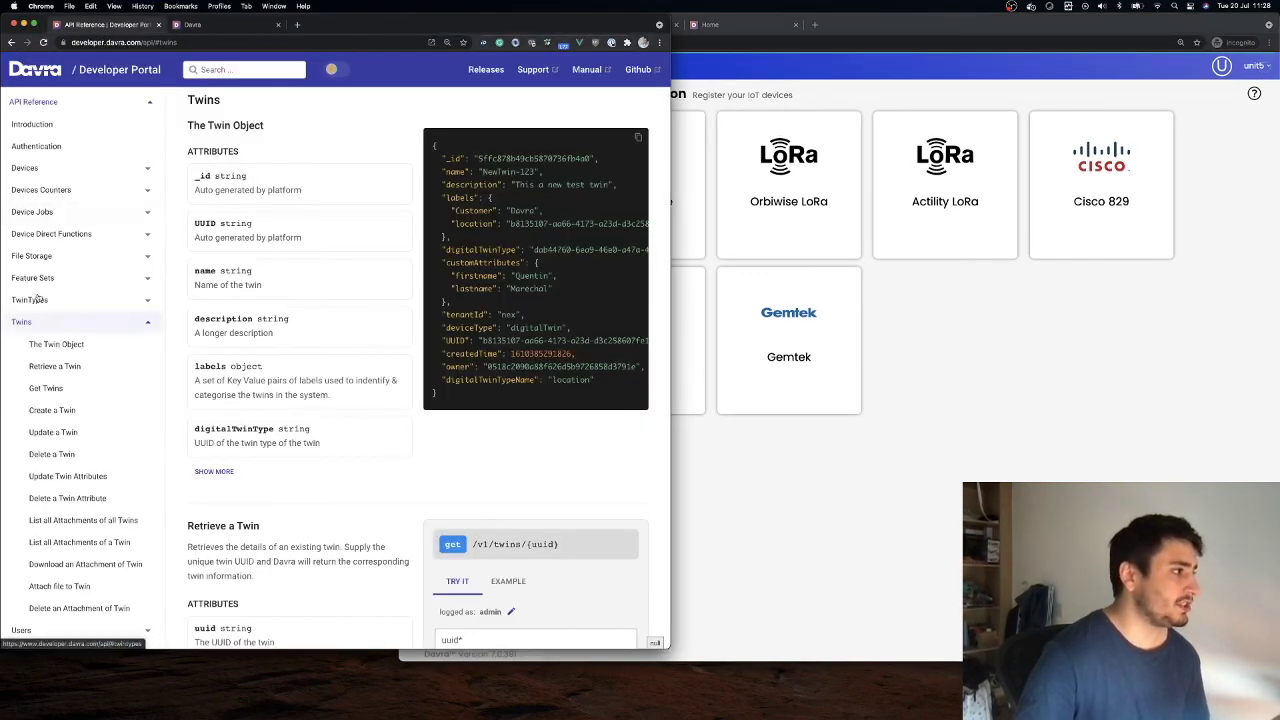
left_click(65, 72)
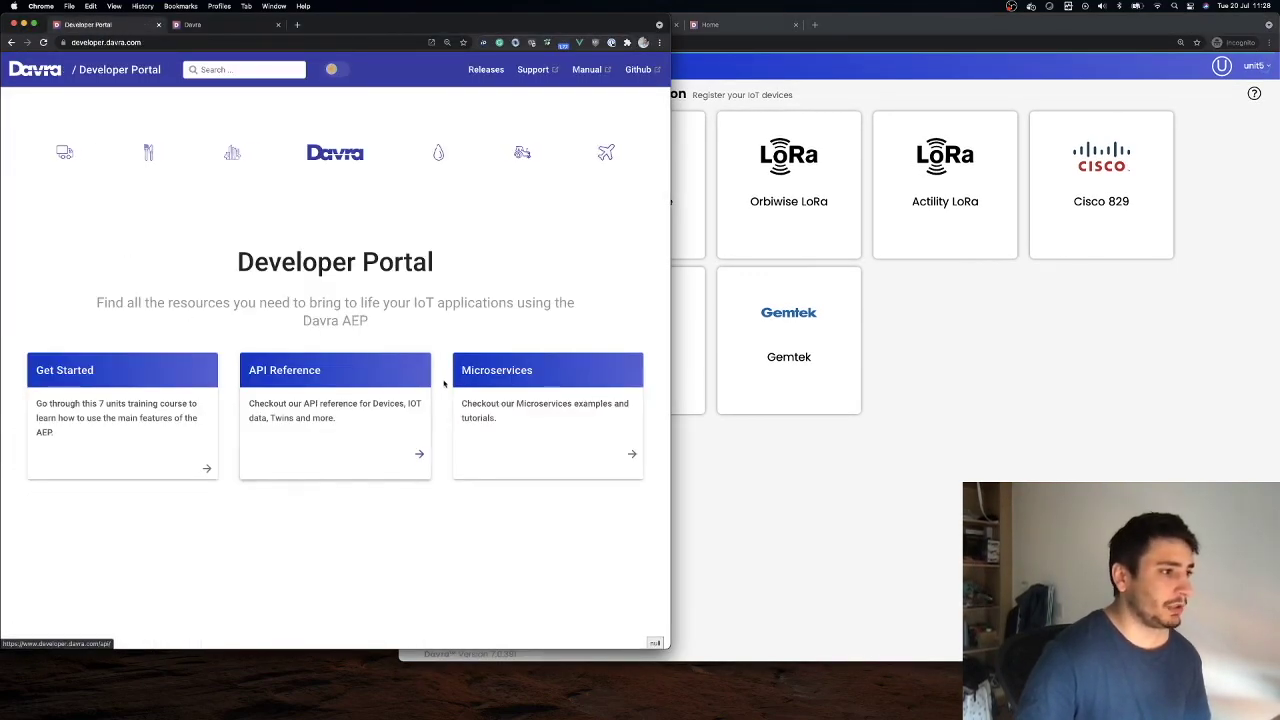